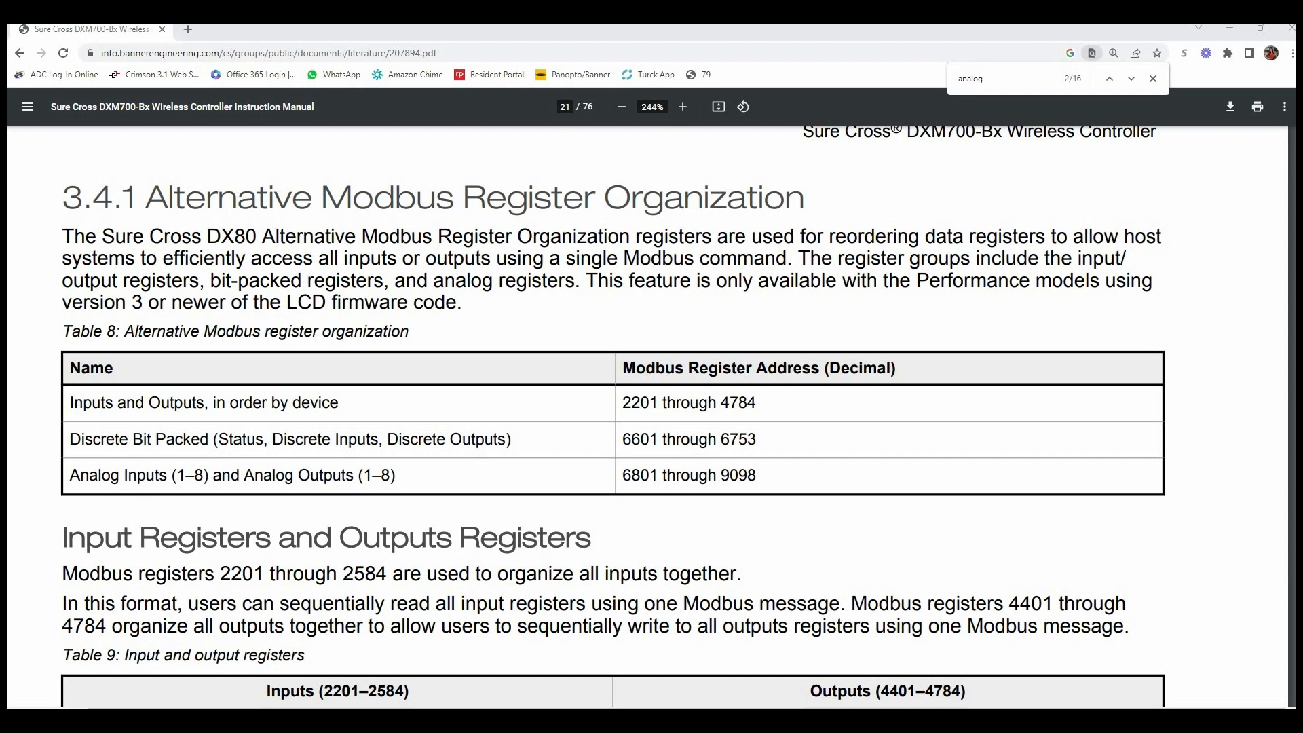
Step: Review the manual's input and output register table and the Discrete Bit-Packed Registers section, including its register address tables
{"action": "scroll", "coordinate": [804, 458], "scroll_direction": "down", "scroll_amount": 5}
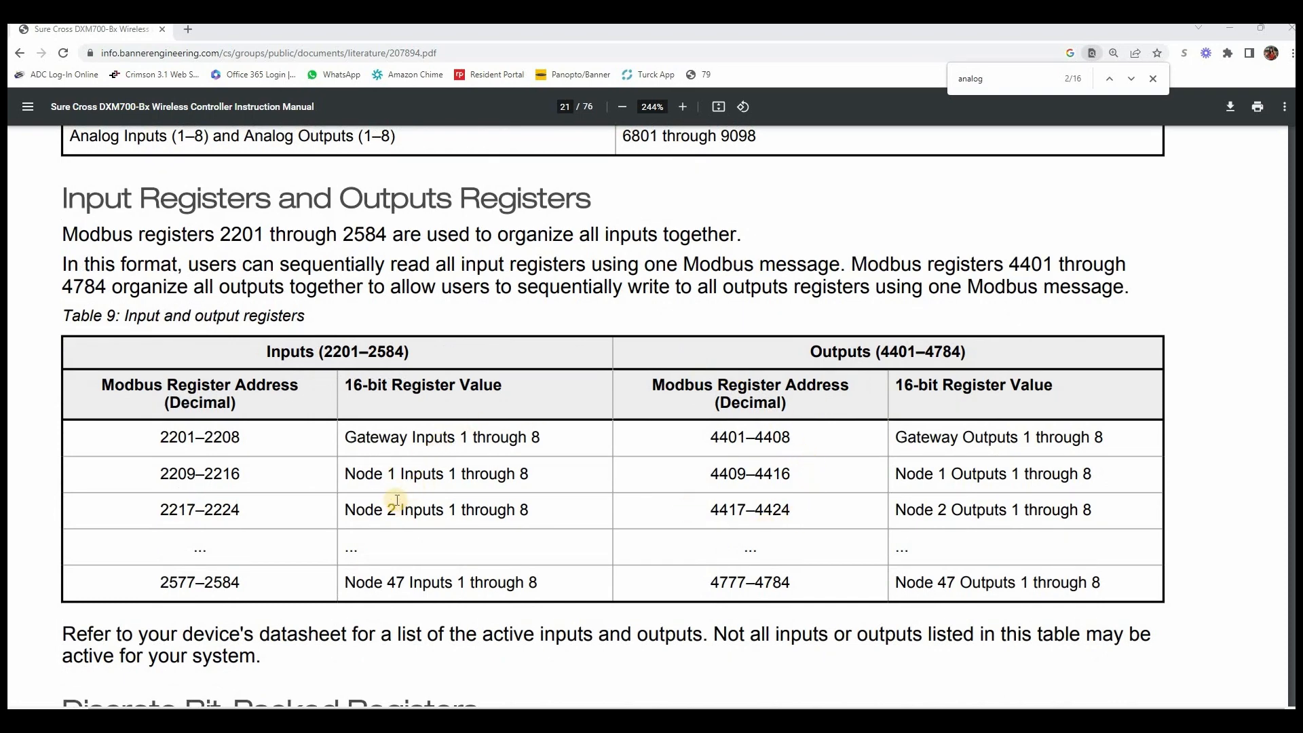
{"action": "scroll", "coordinate": [401, 476], "scroll_direction": "down", "scroll_amount": 15}
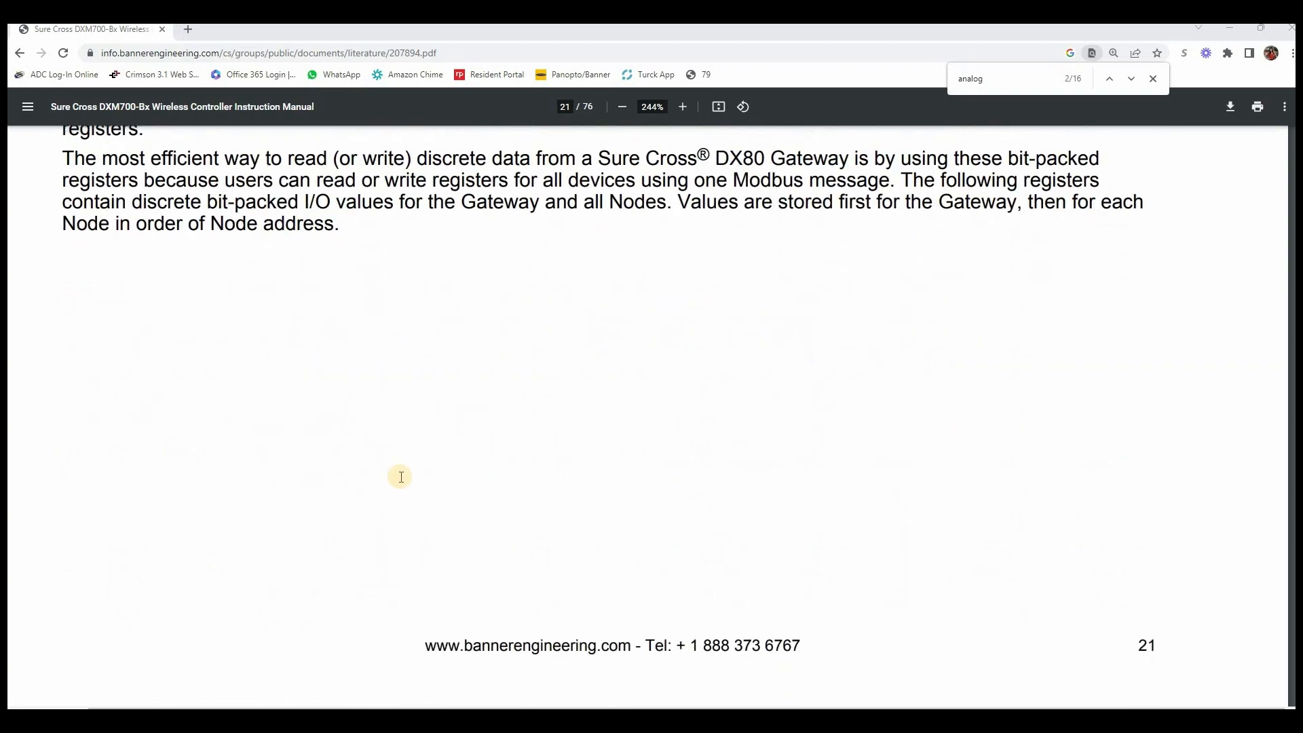
{"action": "scroll", "coordinate": [401, 477], "scroll_direction": "down", "scroll_amount": 3}
{"action": "scroll", "coordinate": [370, 437], "scroll_direction": "up", "scroll_amount": 8}
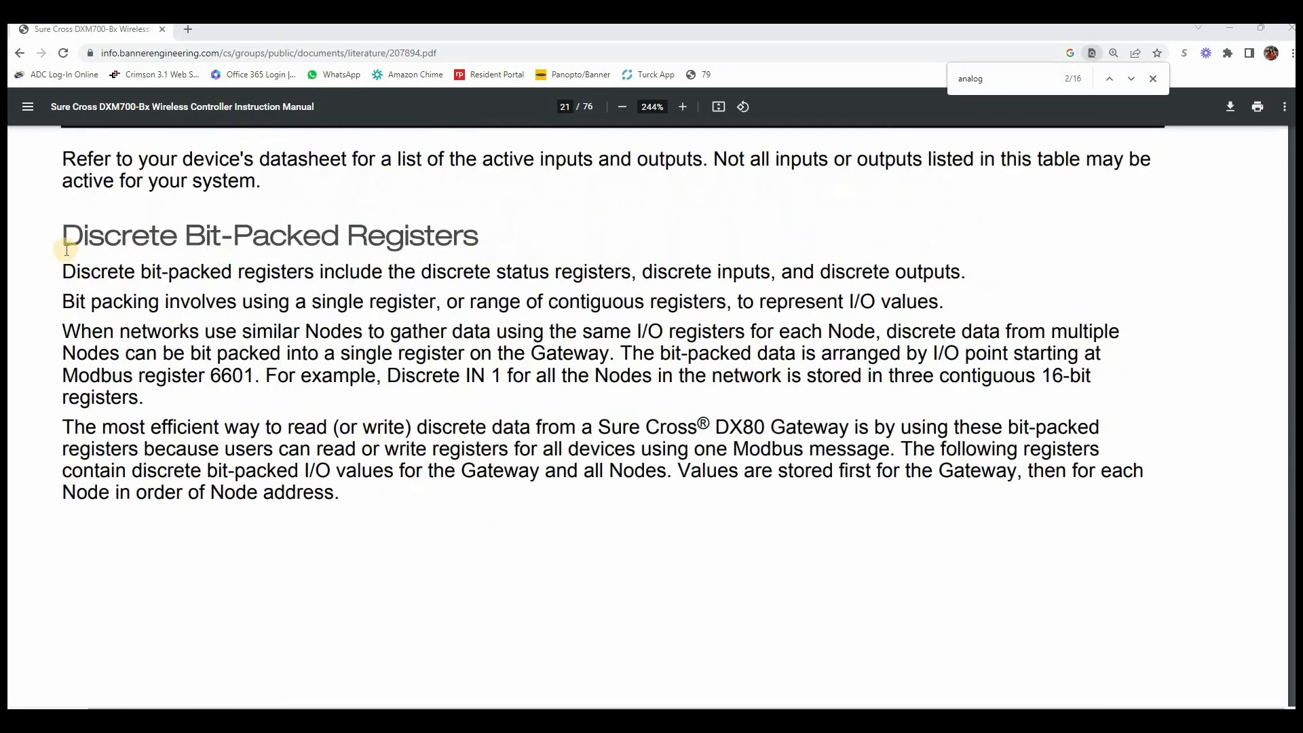
{"action": "left_click_drag", "start_coordinate": [216, 243], "coordinate": [480, 228]}
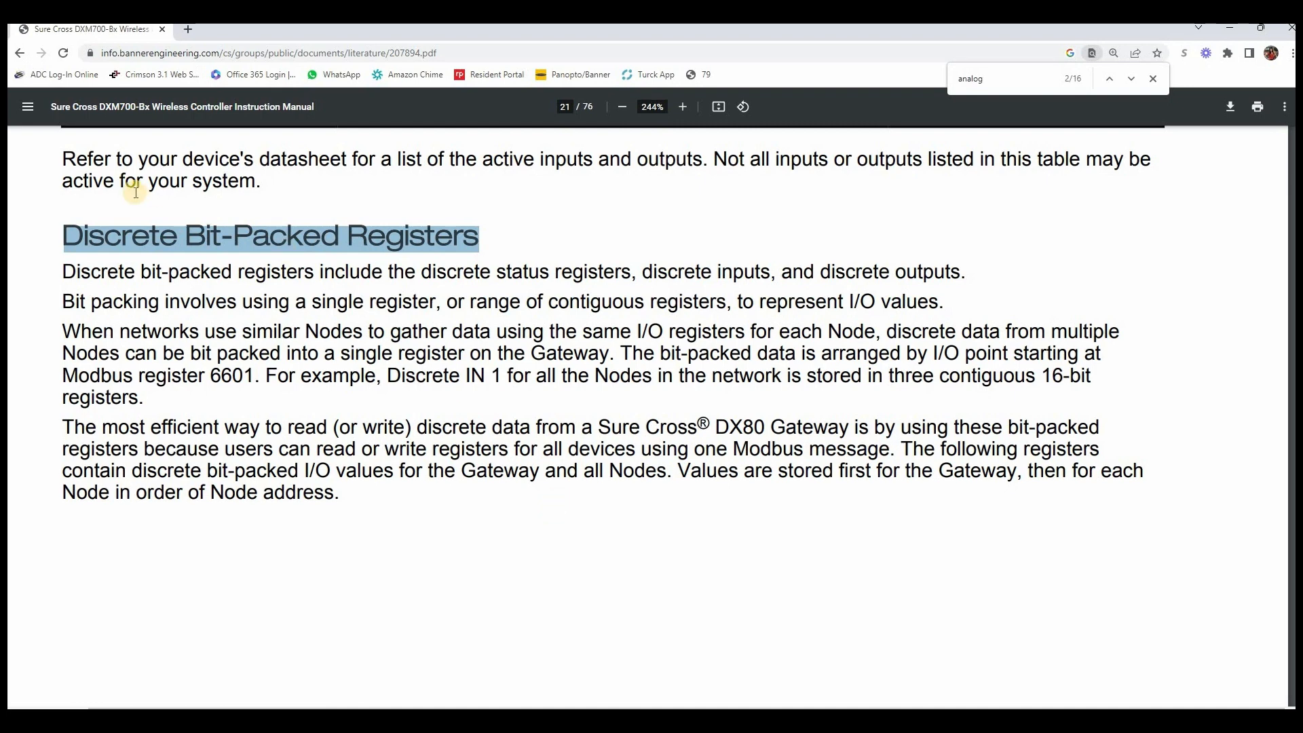
{"action": "left_click_drag", "start_coordinate": [68, 234], "coordinate": [510, 244]}
{"action": "scroll", "coordinate": [506, 248], "scroll_direction": "down", "scroll_amount": 1}
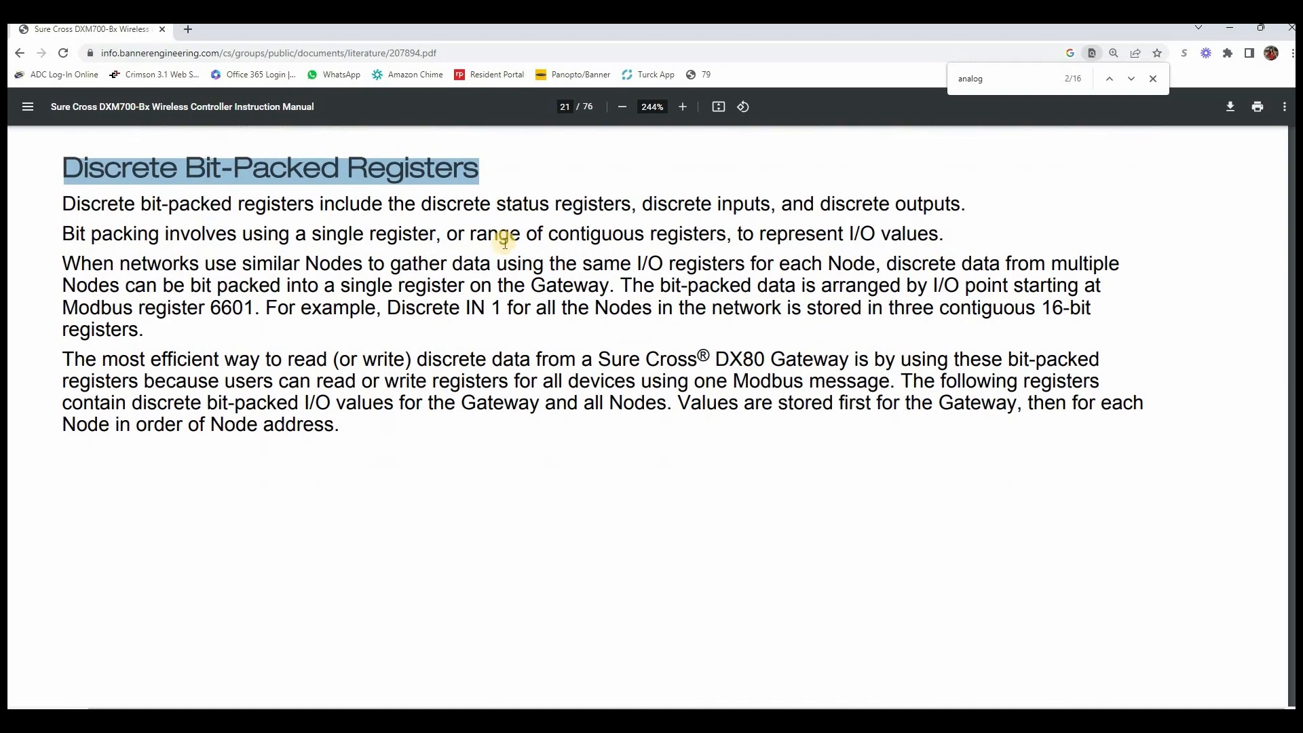
{"action": "scroll", "coordinate": [501, 262], "scroll_direction": "down", "scroll_amount": 4}
{"action": "scroll", "coordinate": [502, 264], "scroll_direction": "down", "scroll_amount": 7}
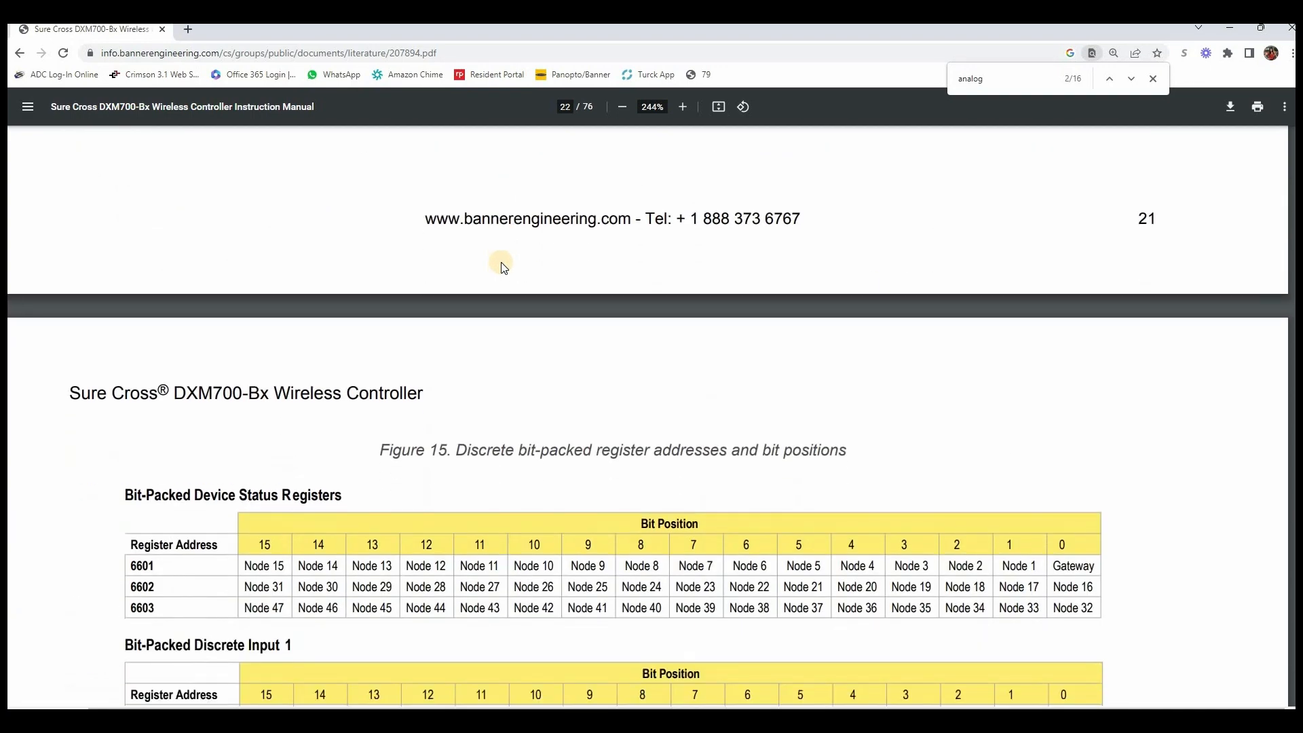
{"action": "scroll", "coordinate": [501, 265], "scroll_direction": "down", "scroll_amount": 7}
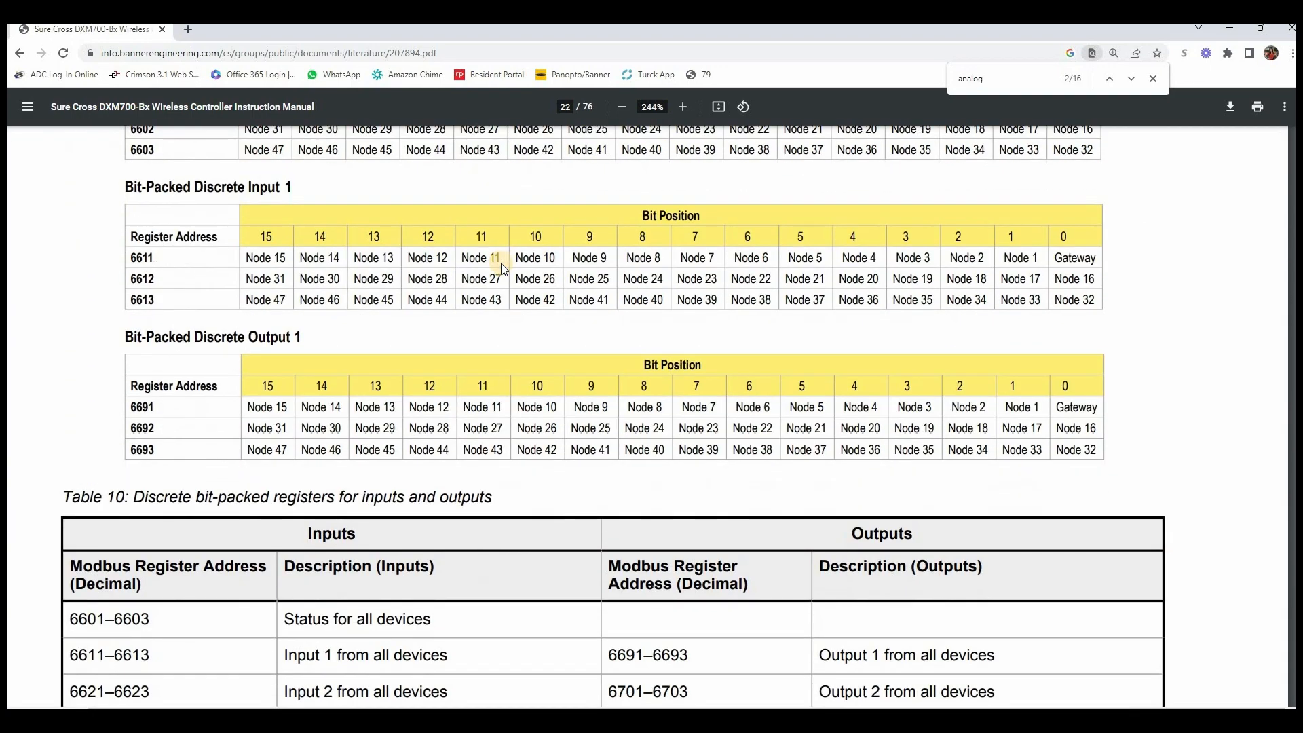
{"action": "scroll", "coordinate": [501, 263], "scroll_direction": "down", "scroll_amount": 1}
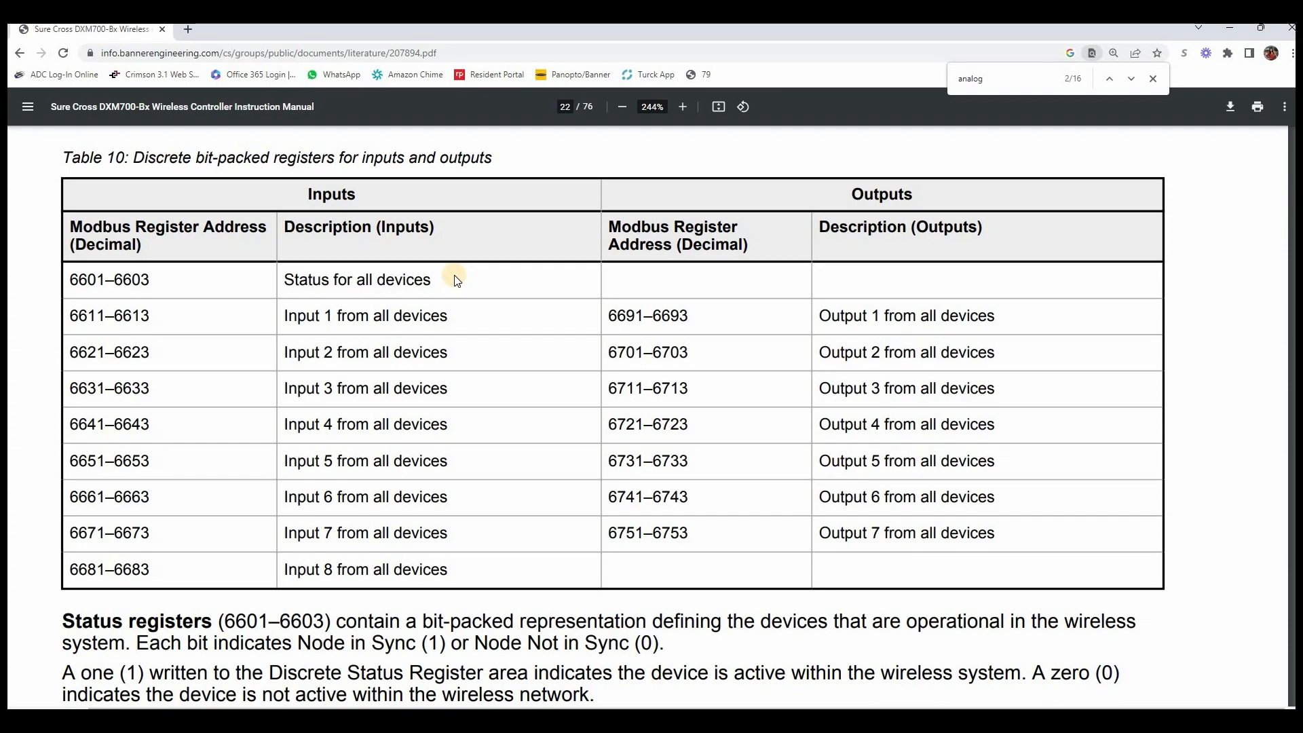
{"action": "scroll", "coordinate": [445, 326], "scroll_direction": "down", "scroll_amount": 8}
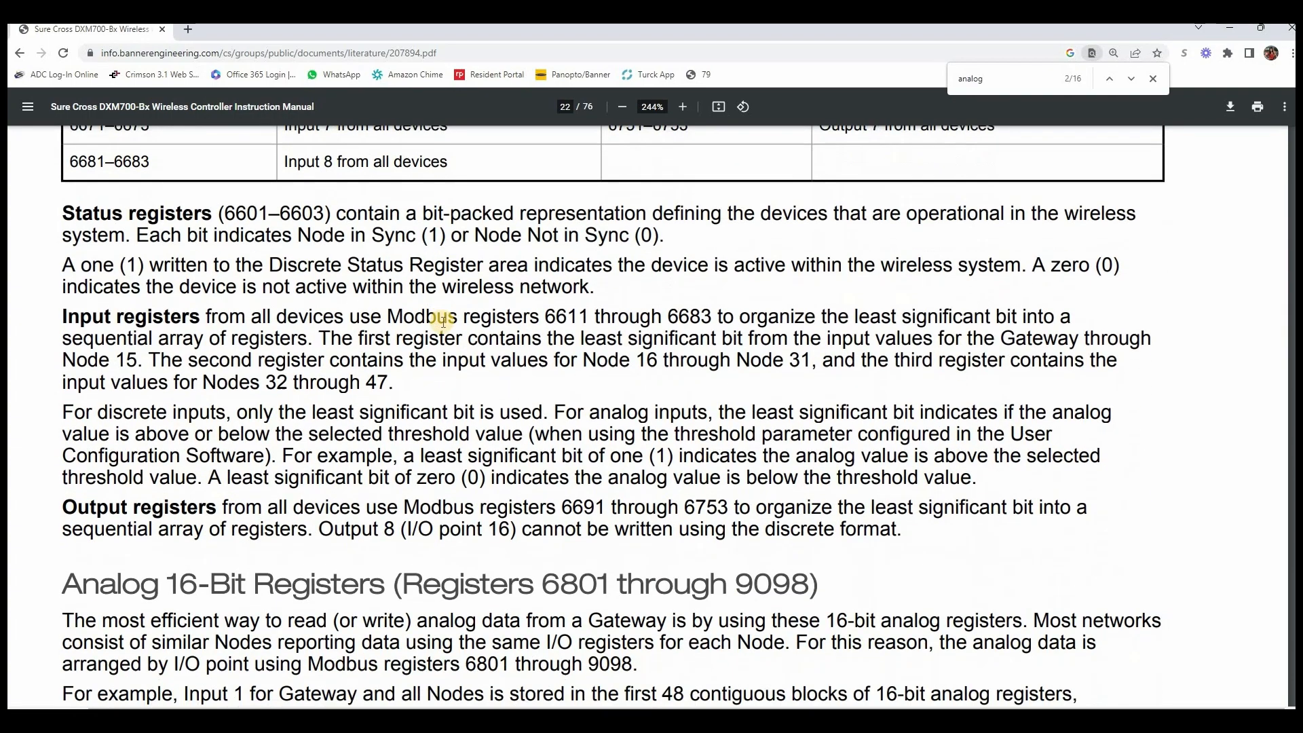
Step: Examine Table 11's analog register addresses, focusing on Input 1 for Node 1 and the Input 8 status registers
{"action": "scroll", "coordinate": [448, 328], "scroll_direction": "down", "scroll_amount": 12}
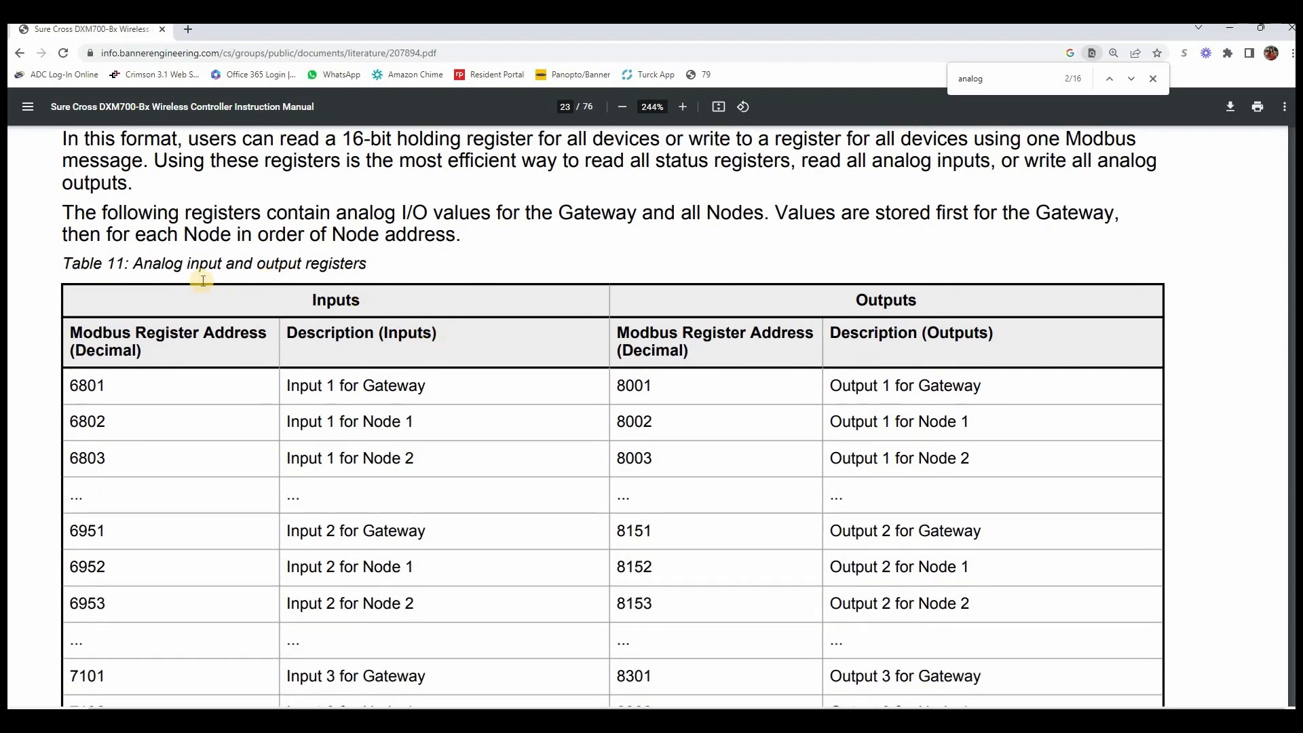
{"action": "scroll", "coordinate": [480, 399], "scroll_direction": "down", "scroll_amount": 1}
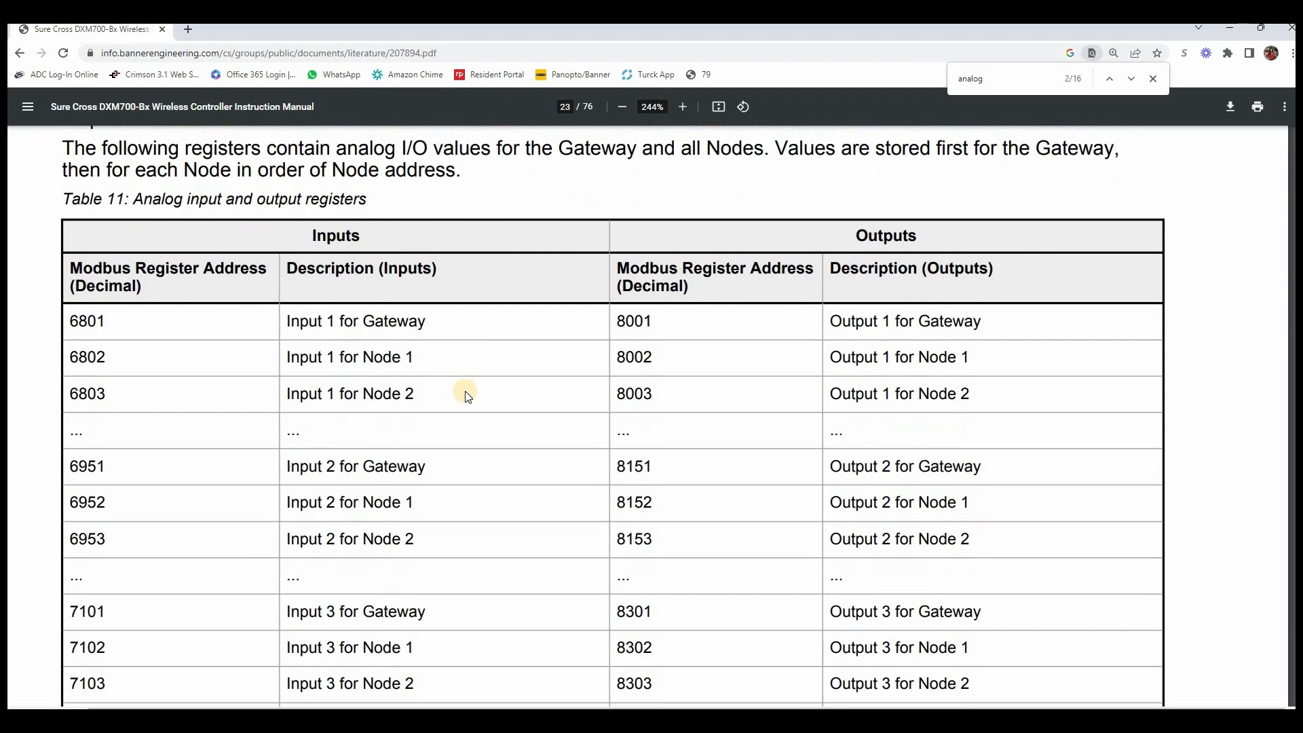
{"action": "double_click", "coordinate": [87, 354]}
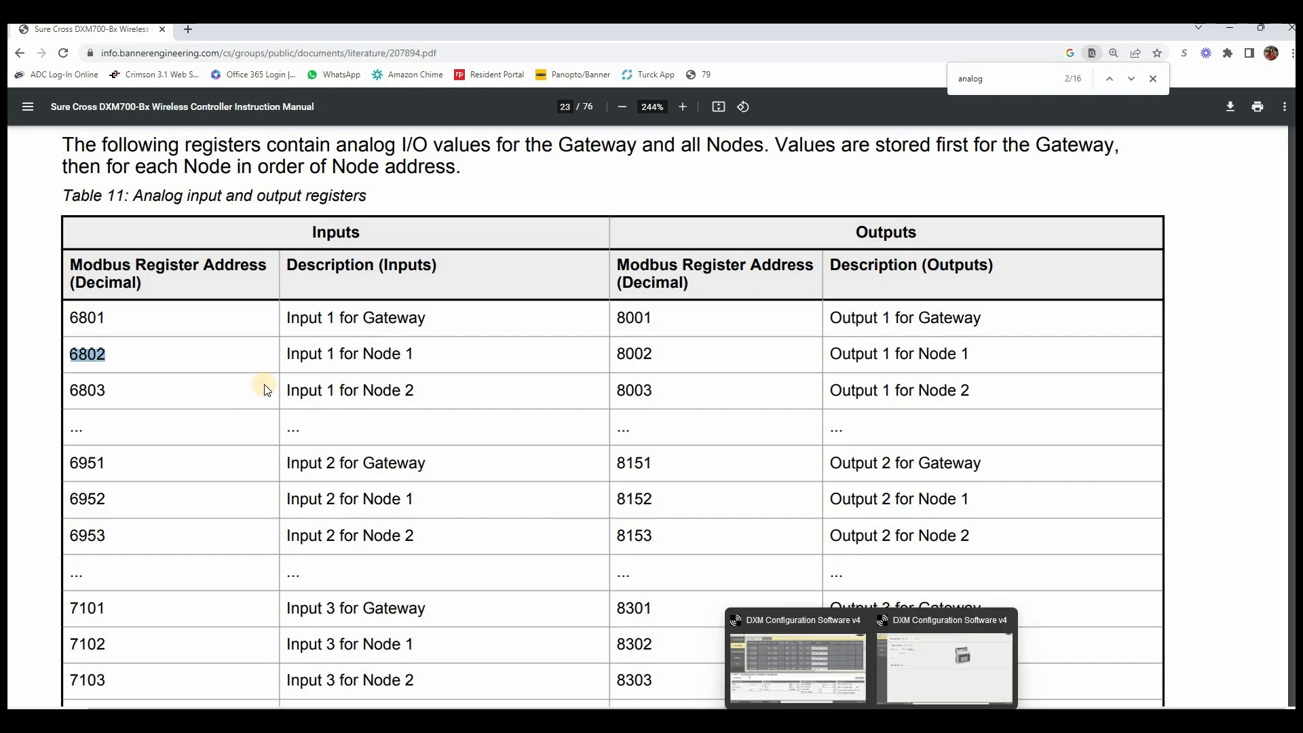
{"action": "left_click_drag", "start_coordinate": [291, 352], "coordinate": [457, 355]}
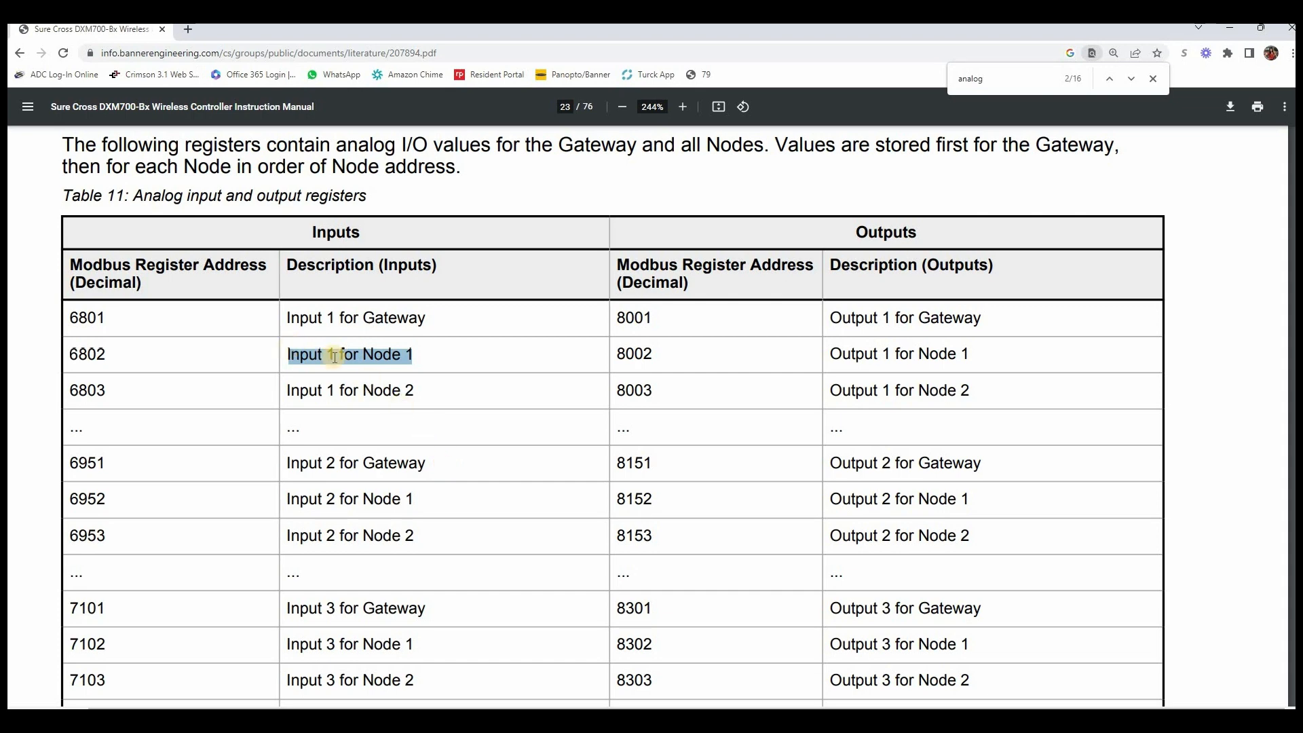
{"action": "scroll", "coordinate": [374, 503], "scroll_direction": "down", "scroll_amount": 1}
{"action": "scroll", "coordinate": [374, 502], "scroll_direction": "down", "scroll_amount": 5}
{"action": "left_click_drag", "start_coordinate": [291, 413], "coordinate": [459, 416]}
{"action": "left_click_drag", "start_coordinate": [550, 417], "coordinate": [552, 417]}
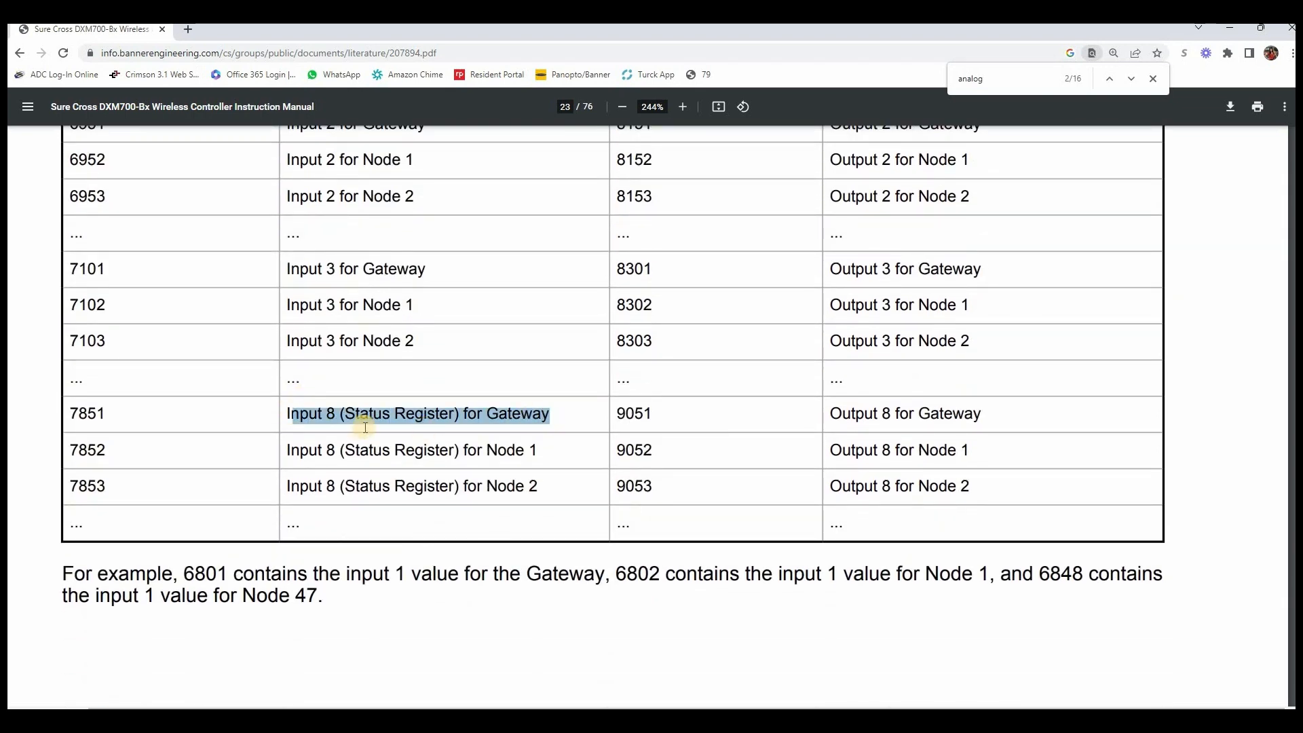
{"action": "left_click", "coordinate": [339, 444]}
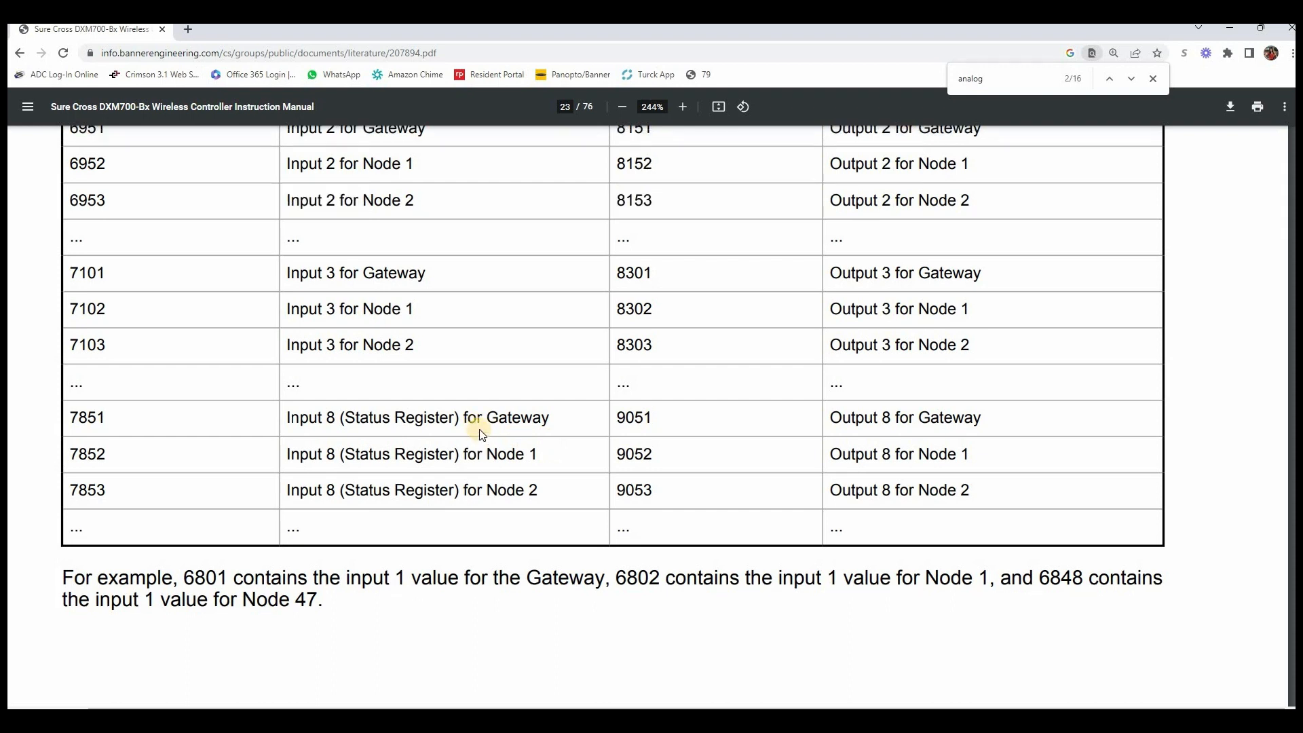
{"action": "scroll", "coordinate": [476, 424], "scroll_direction": "up", "scroll_amount": 1}
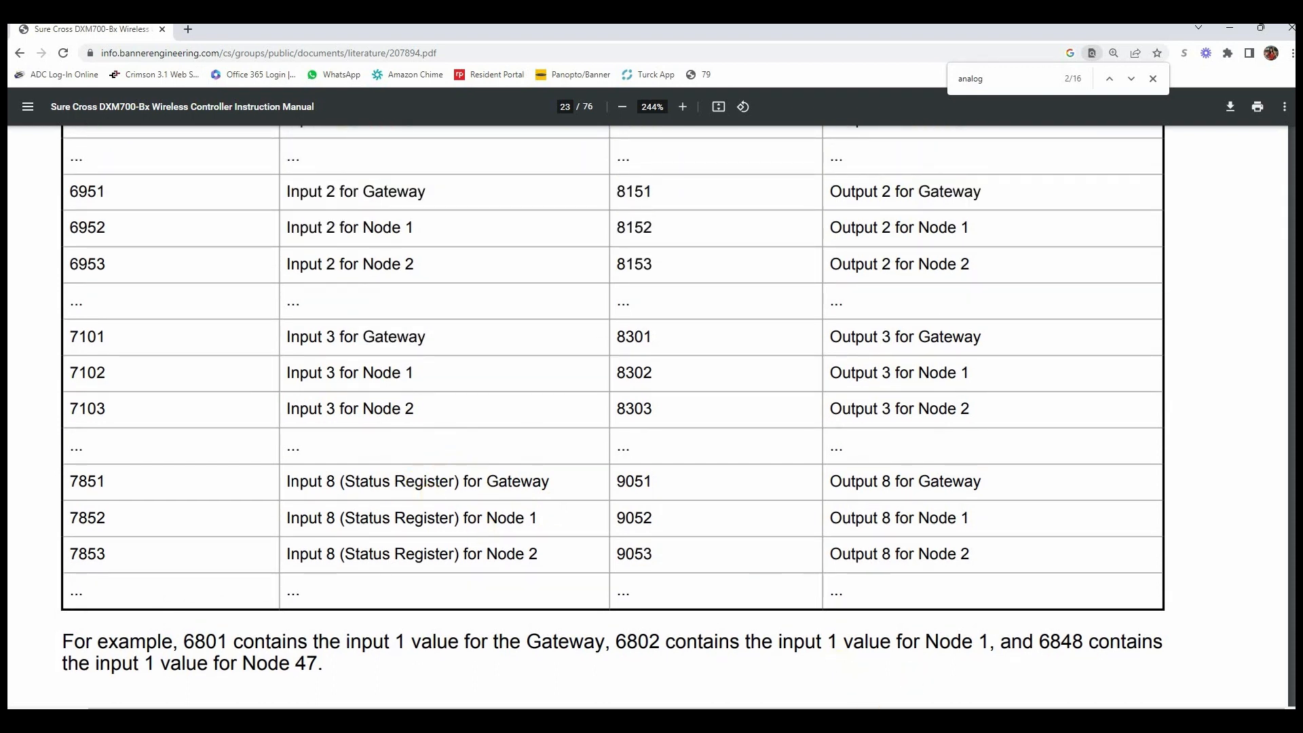
Step: Switch to DXM Configuration Software and add an RTU read rule named "Input 1 - Nodes 1-6" in the register mapping
{"action": "left_click", "coordinate": [931, 658]}
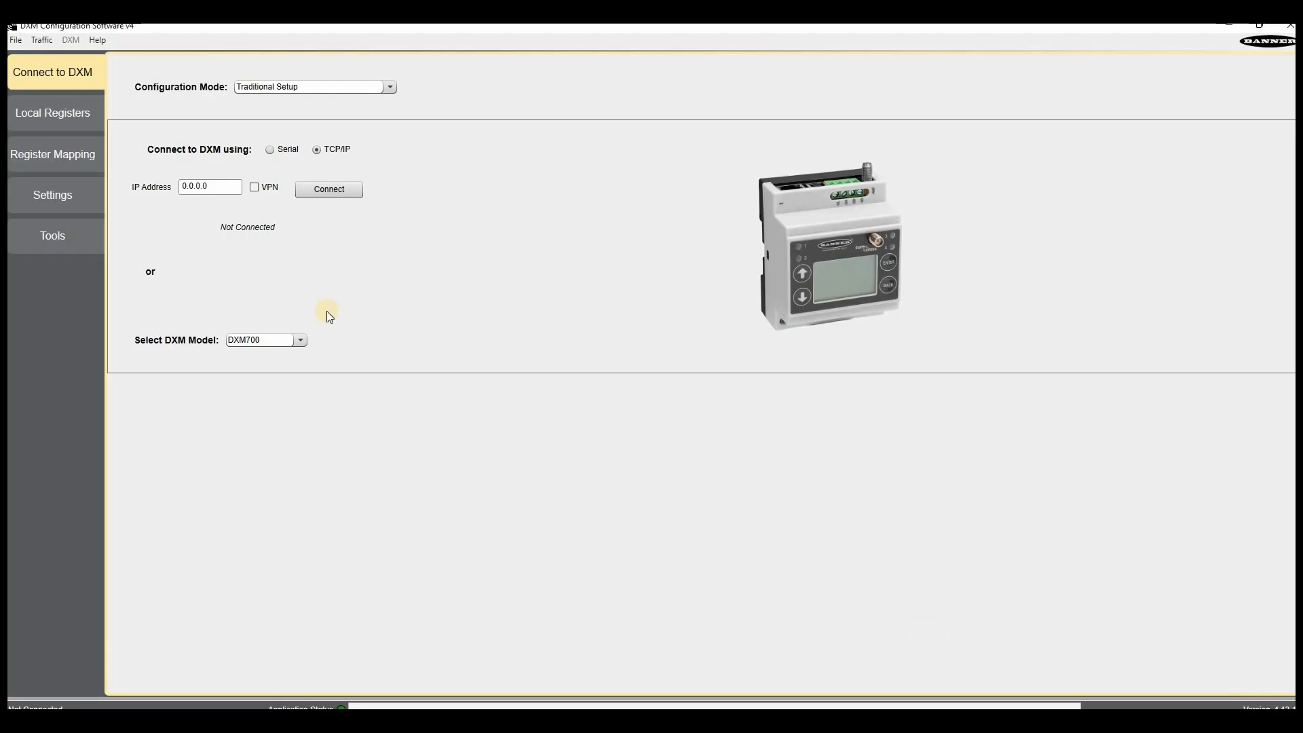
{"action": "left_click", "coordinate": [59, 150]}
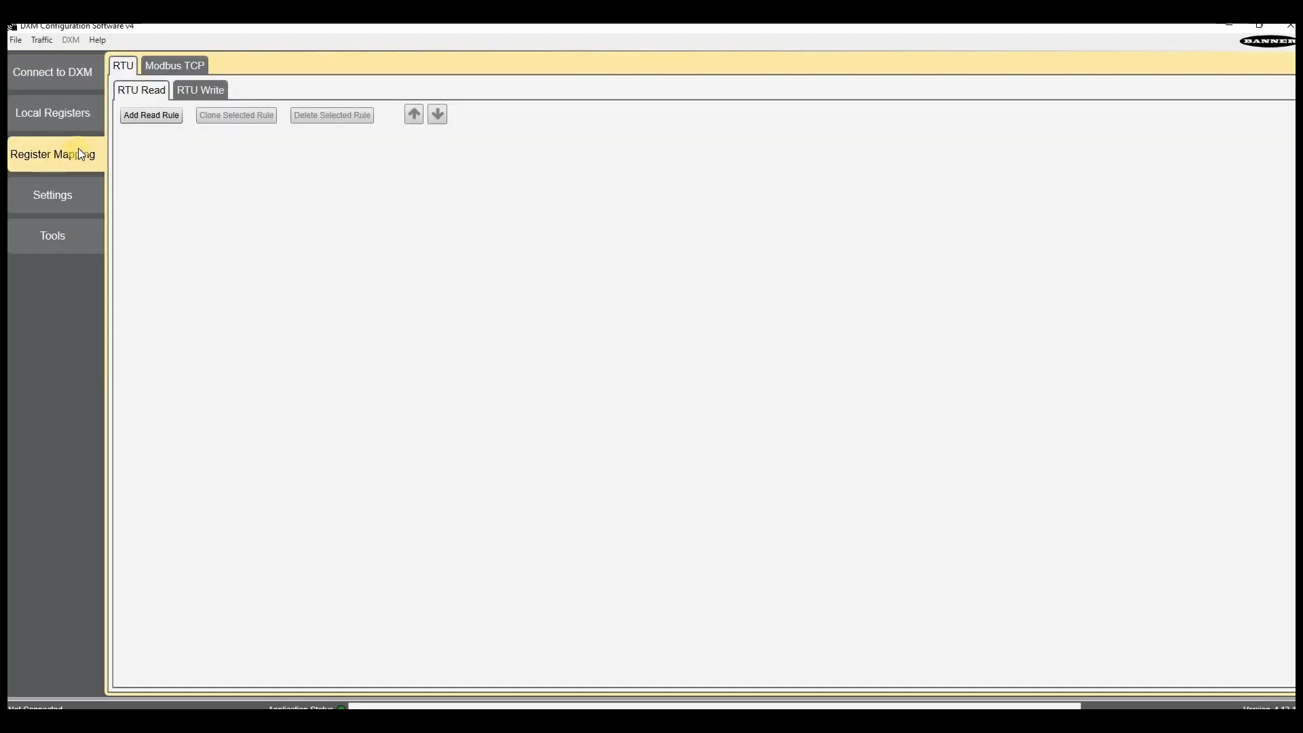
{"action": "left_click", "coordinate": [159, 119]}
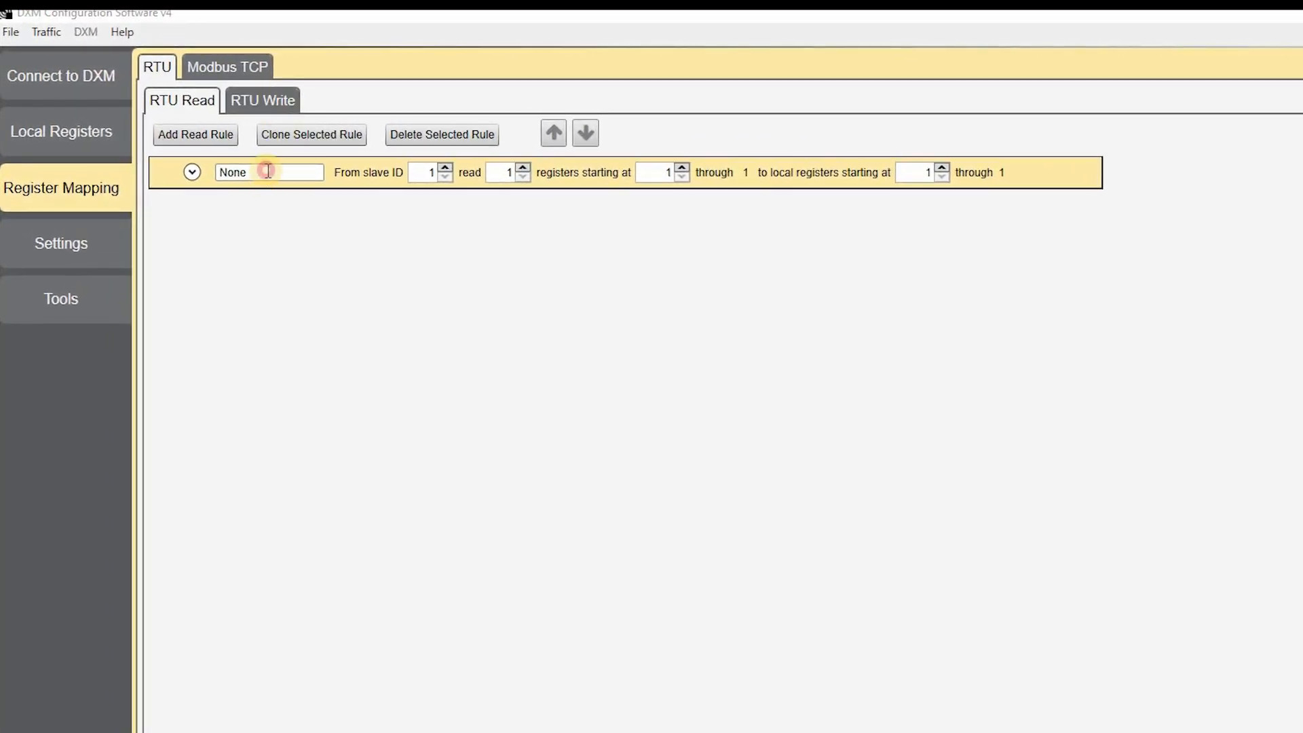
{"action": "type", "text": "In"}
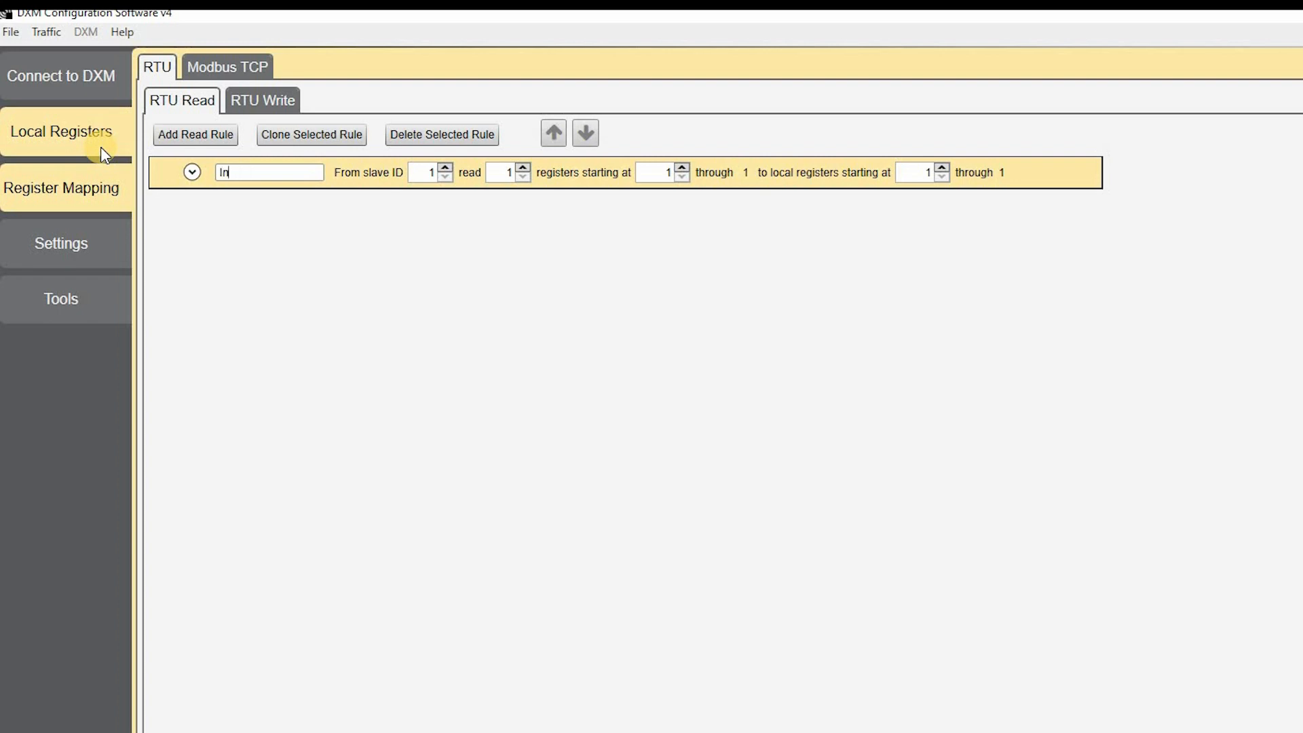
{"action": "type", "text": "put 1 - Nodes 1-6"}
Step: Set the "Input 1 - Nodes 1-6" rule to read 6 registers starting at 6802
{"action": "left_click", "coordinate": [426, 174]}
{"action": "left_click", "coordinate": [493, 174]}
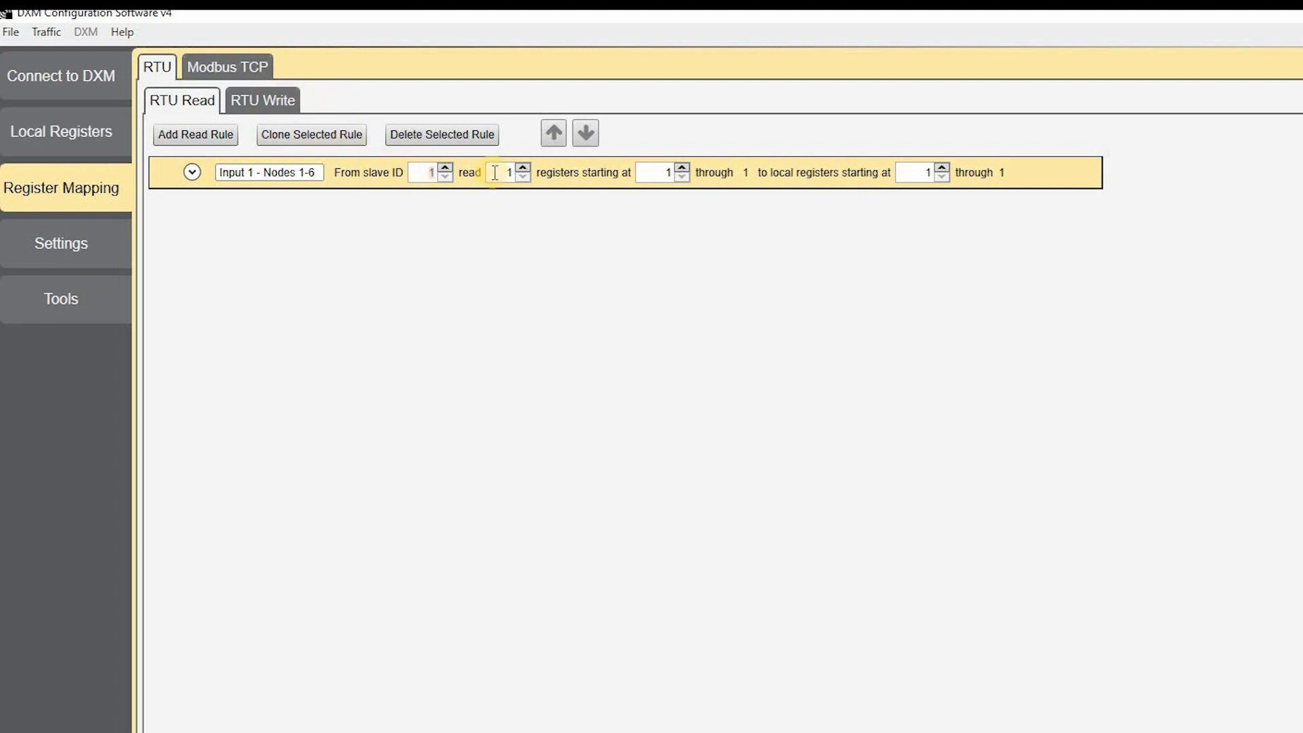
{"action": "left_click_drag", "start_coordinate": [493, 174], "coordinate": [517, 185]}
{"action": "type", "text": "6"}
{"action": "left_click", "coordinate": [650, 173]}
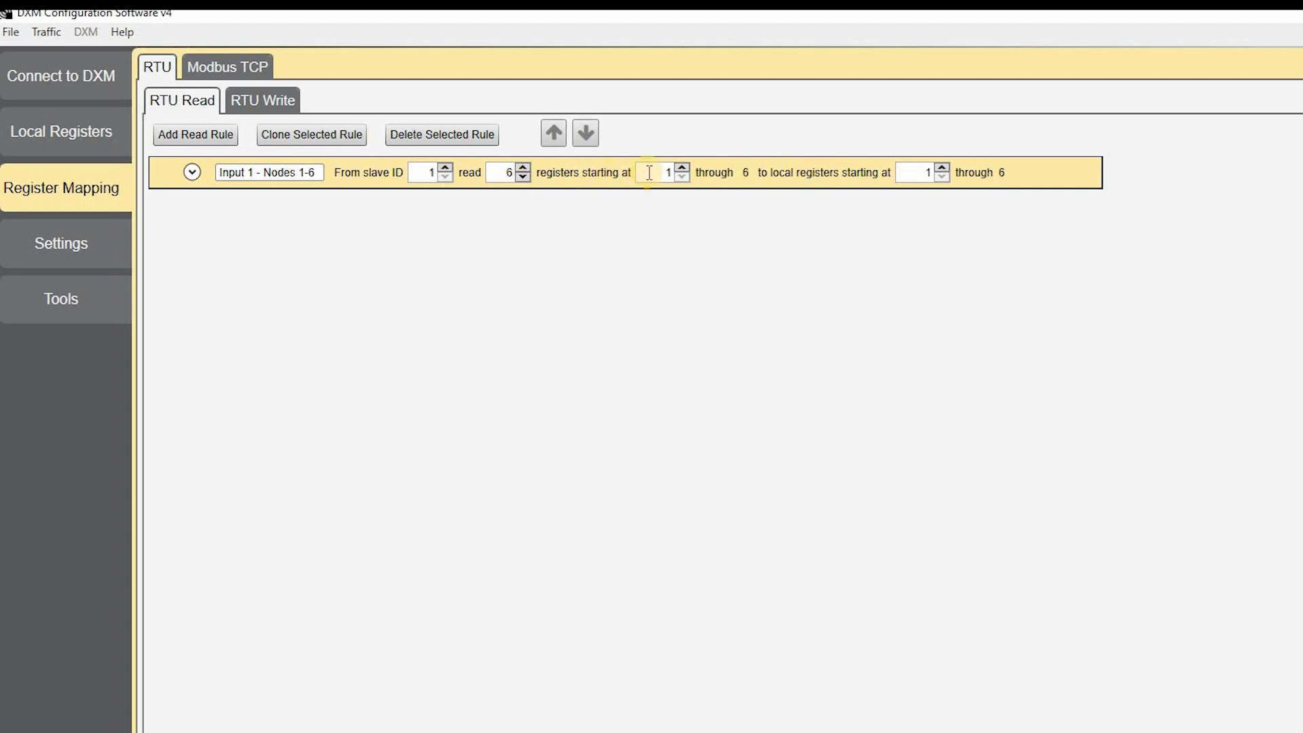
{"action": "double_click", "coordinate": [649, 172]}
{"action": "type", "text": "6802"}
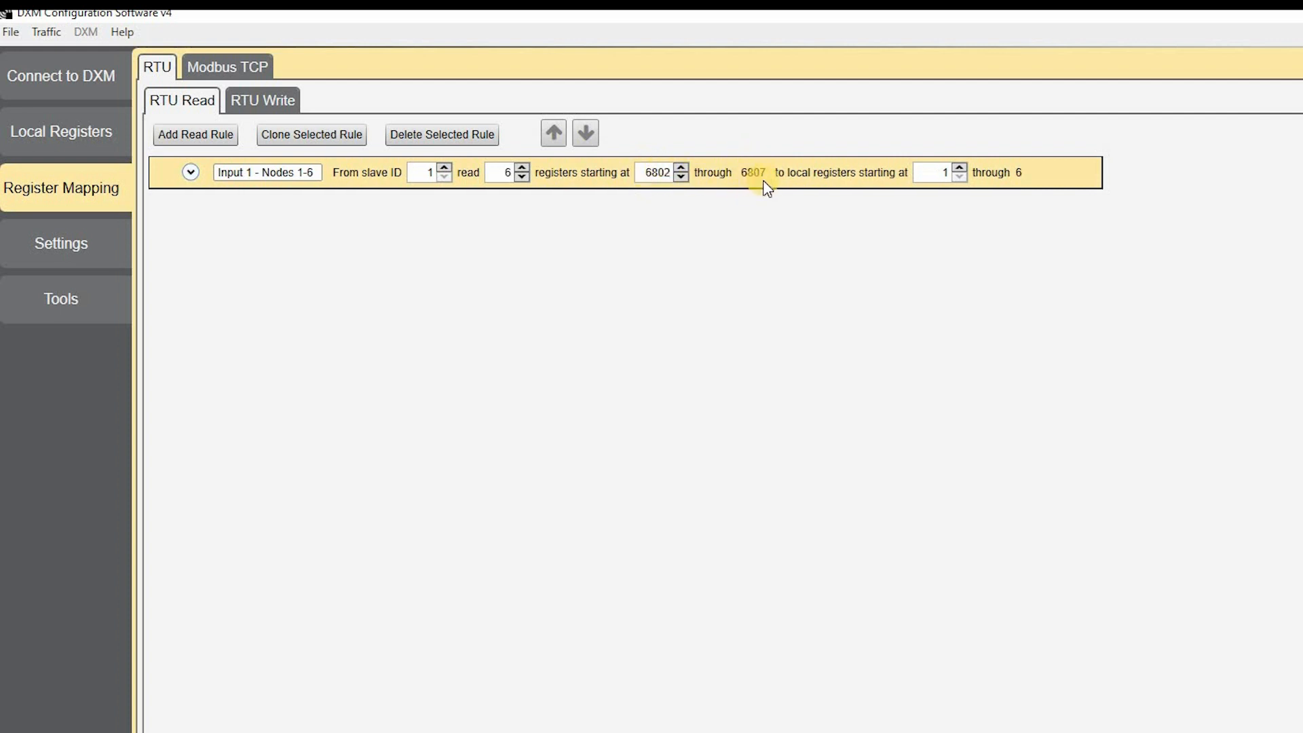
{"action": "left_click", "coordinate": [939, 175]}
Step: Clone the "Input 1 - Nodes 1-6" read rule and rename the copy "Input 2 - Nodes 1-6"
{"action": "left_click", "coordinate": [294, 135]}
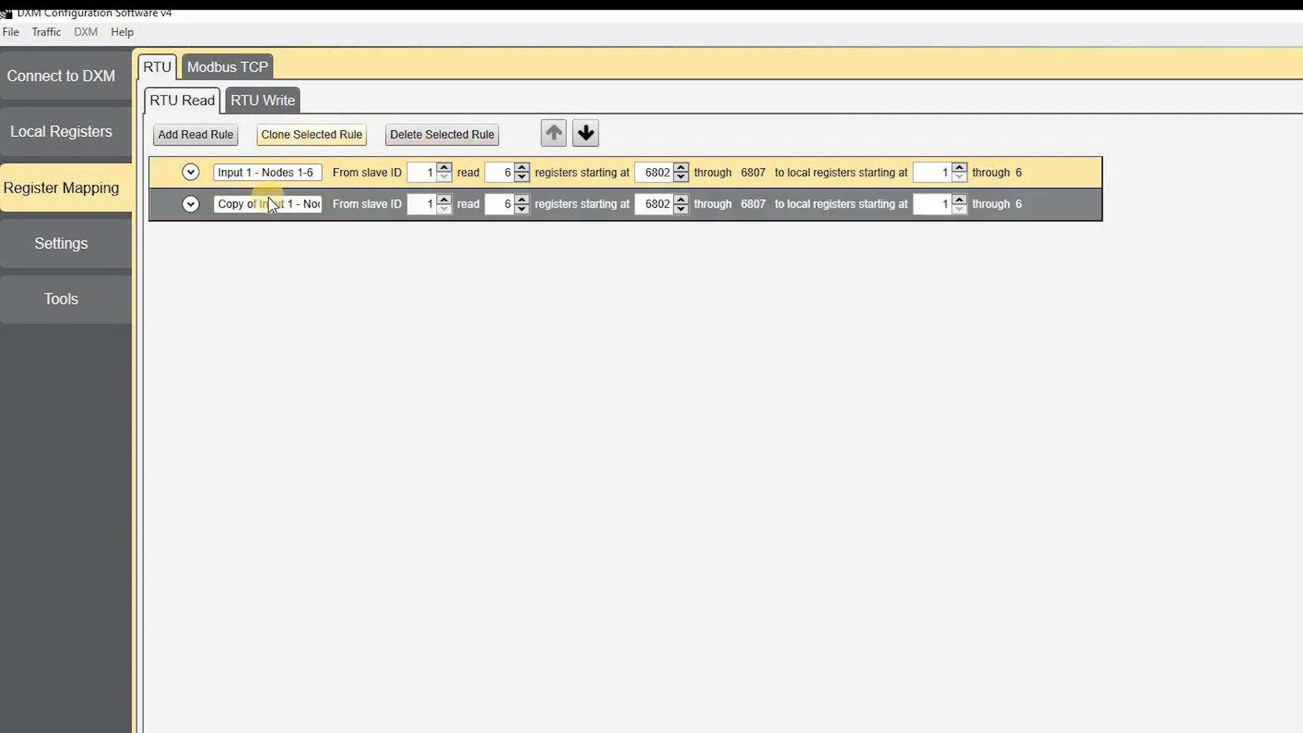
{"action": "left_click", "coordinate": [192, 204]}
{"action": "key", "text": "BackSpace"}
{"action": "left_click", "coordinate": [251, 204]}
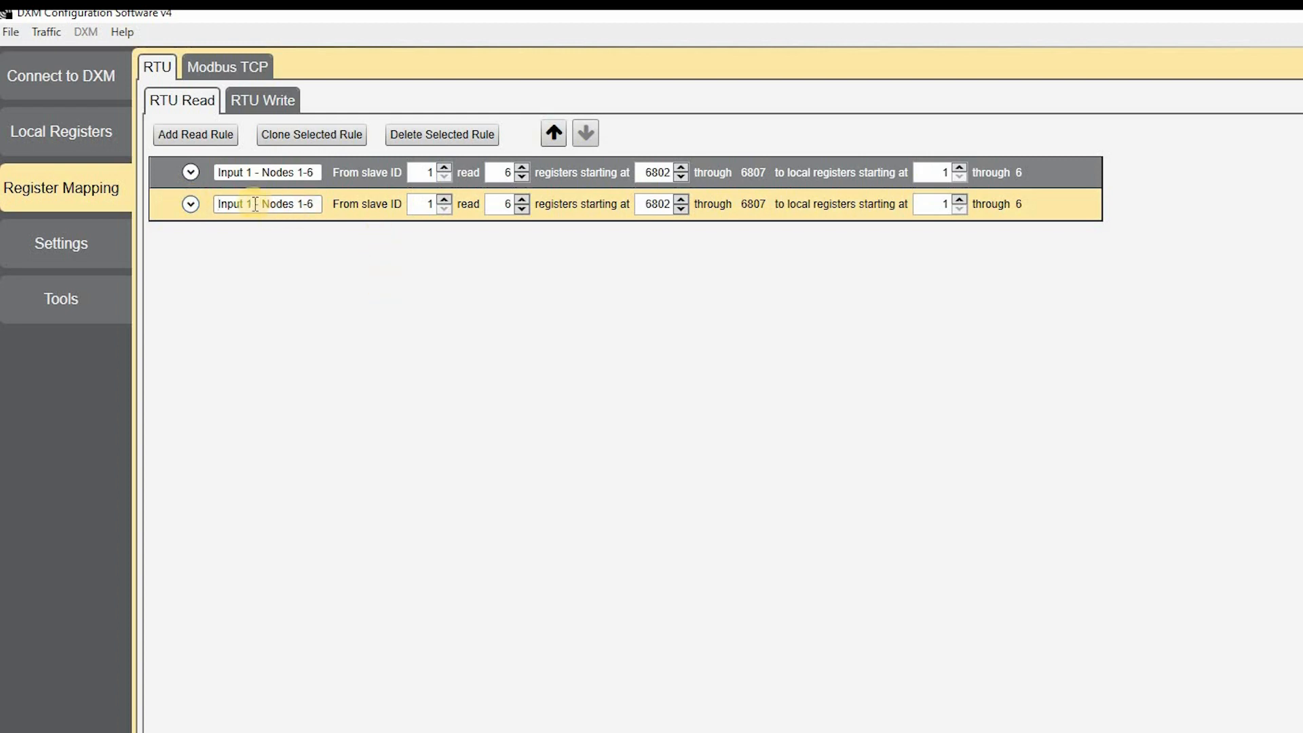
{"action": "key", "text": "BackSpace"}
{"action": "type", "text": "2"}
Step: Set the starting register of the "Input 2 - Nodes 1-6" rule to 6952
{"action": "left_click", "coordinate": [650, 206]}
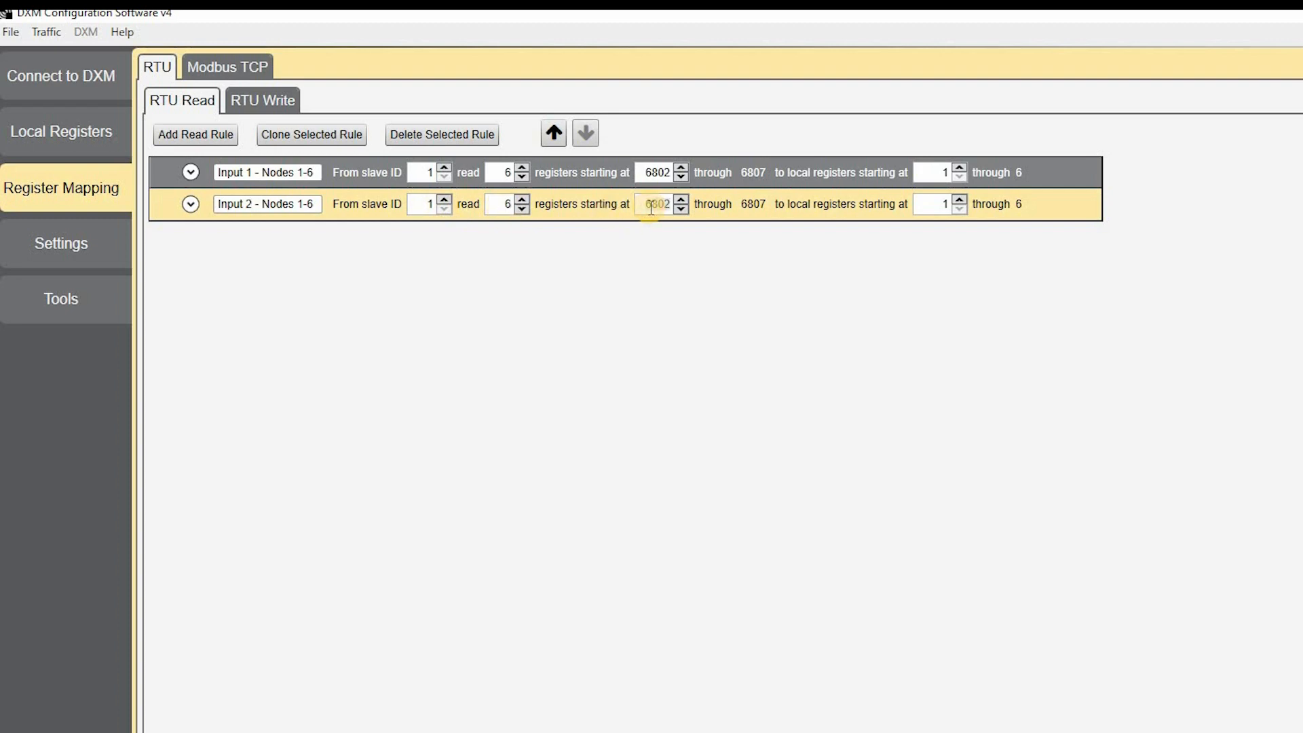
{"action": "type", "text": "69"}
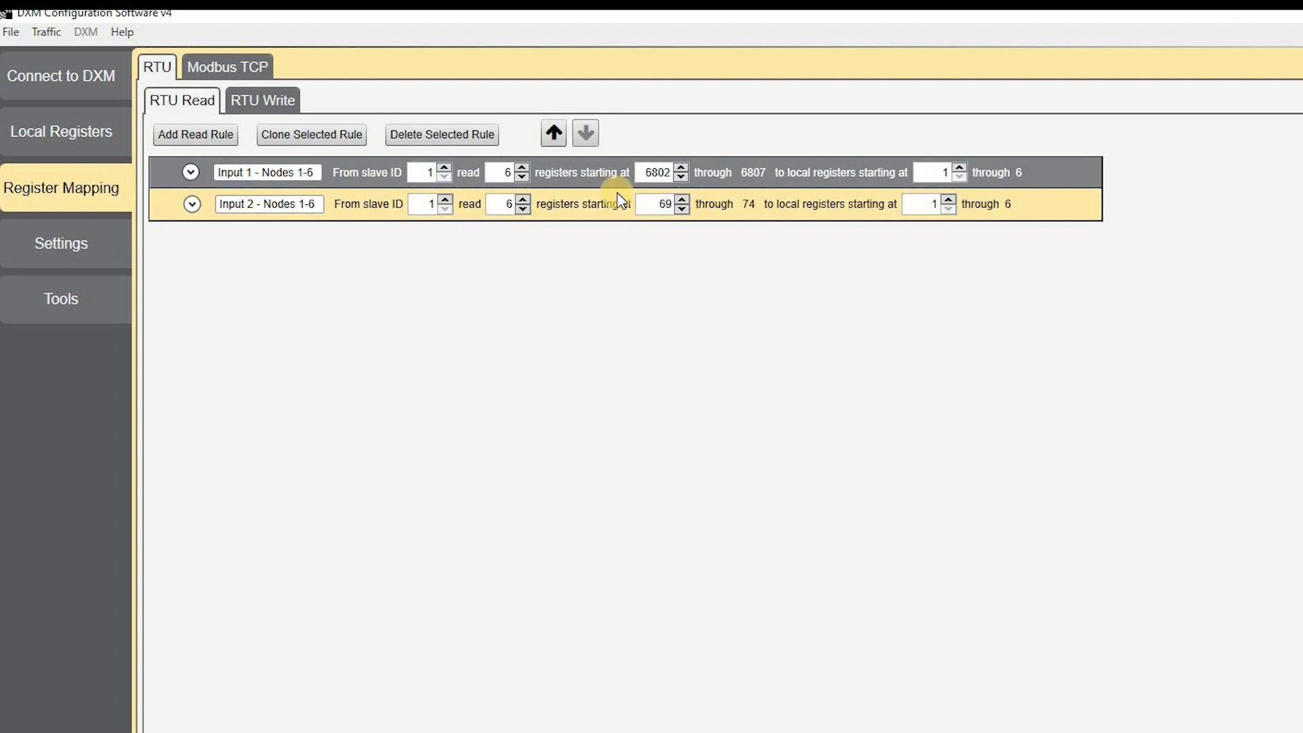
{"action": "type", "text": "52"}
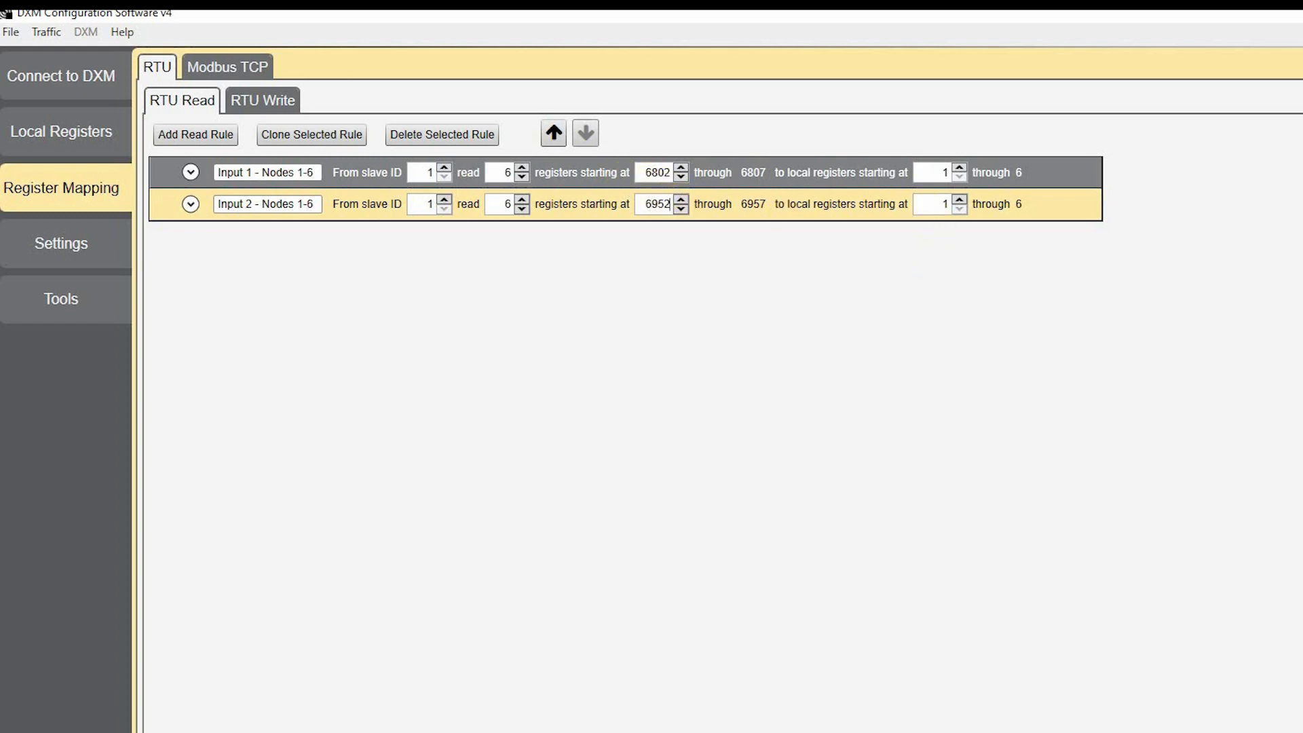
Step: Switch to the browser manual and check the register address for Input 2 of Node 1 in Table 11
{"action": "key", "text": "alt+Tab"}
{"action": "scroll", "coordinate": [389, 403], "scroll_direction": "up", "scroll_amount": 2}
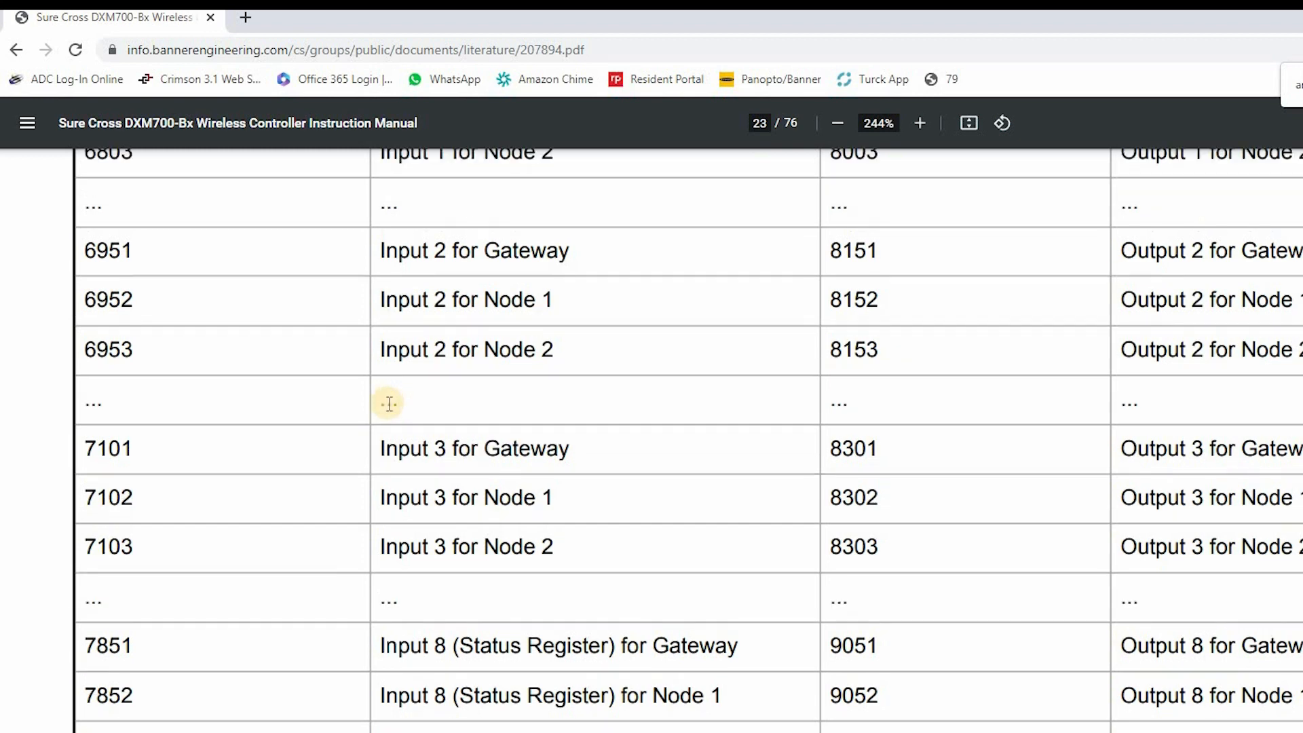
{"action": "scroll", "coordinate": [426, 438], "scroll_direction": "up", "scroll_amount": 2}
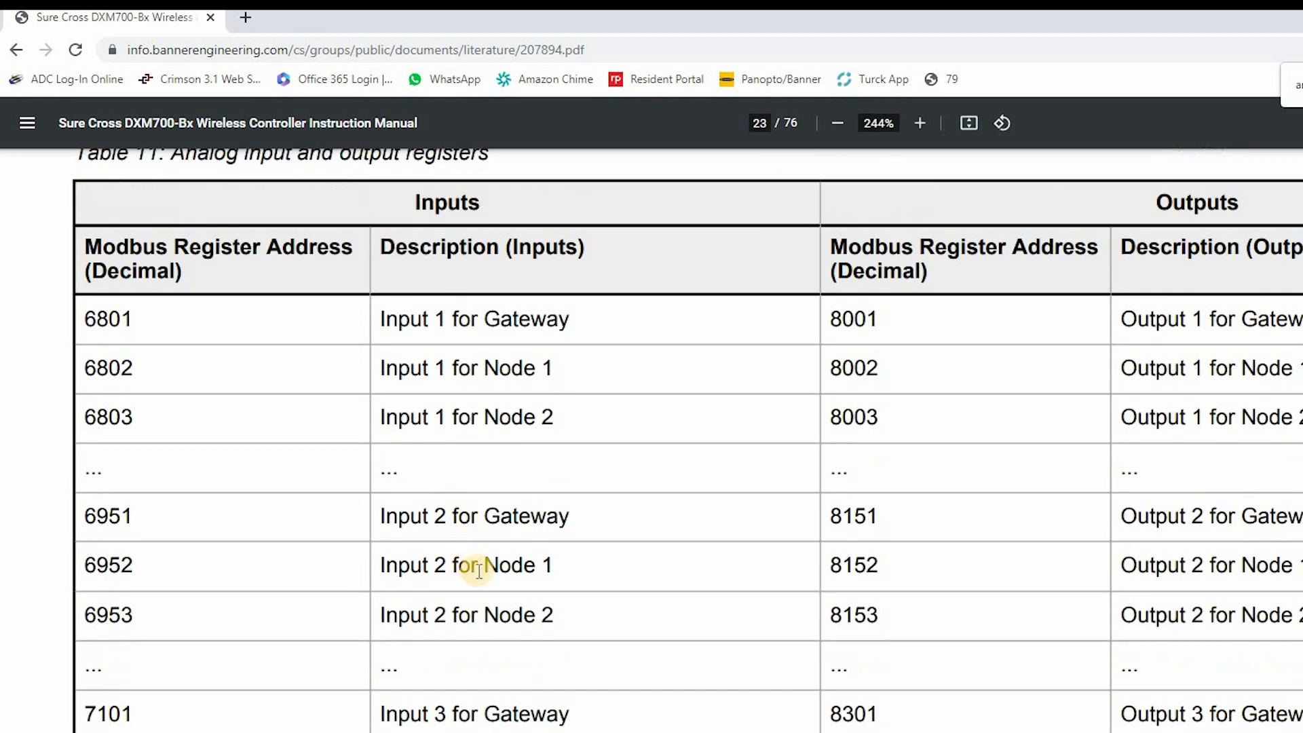
{"action": "double_click", "coordinate": [178, 584]}
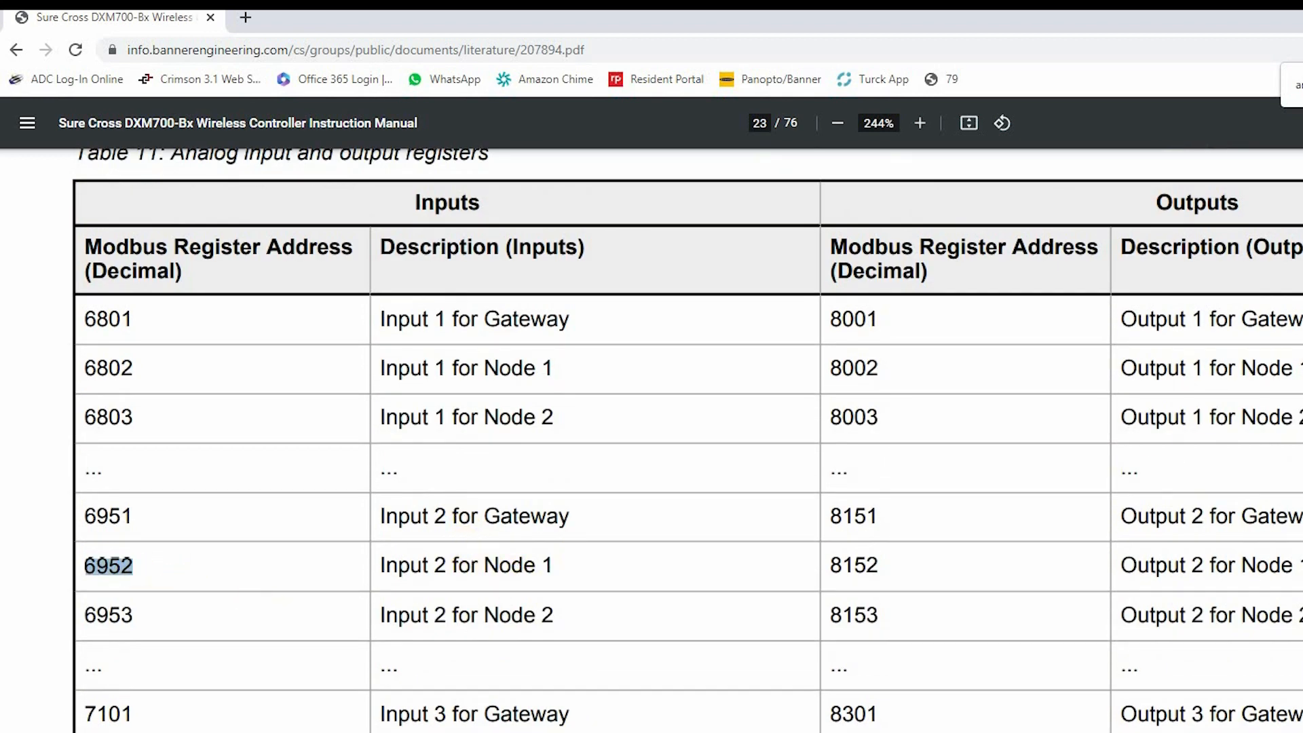
Step: Return to DXM Configuration Software and add a read rule named "Node Status 1-6" with its registers starting at 7852
{"action": "key", "text": "alt+Tab"}
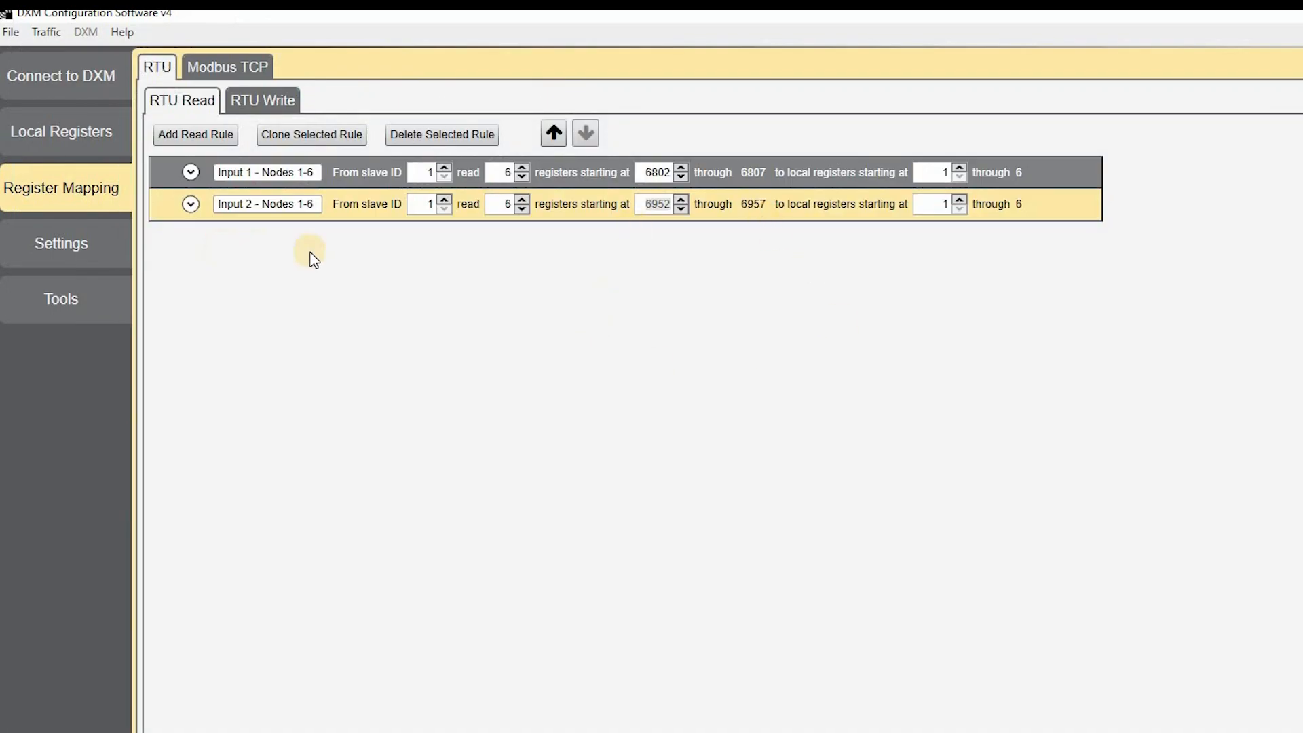
{"action": "left_click", "coordinate": [207, 135]}
{"action": "type", "text": "Node Status"}
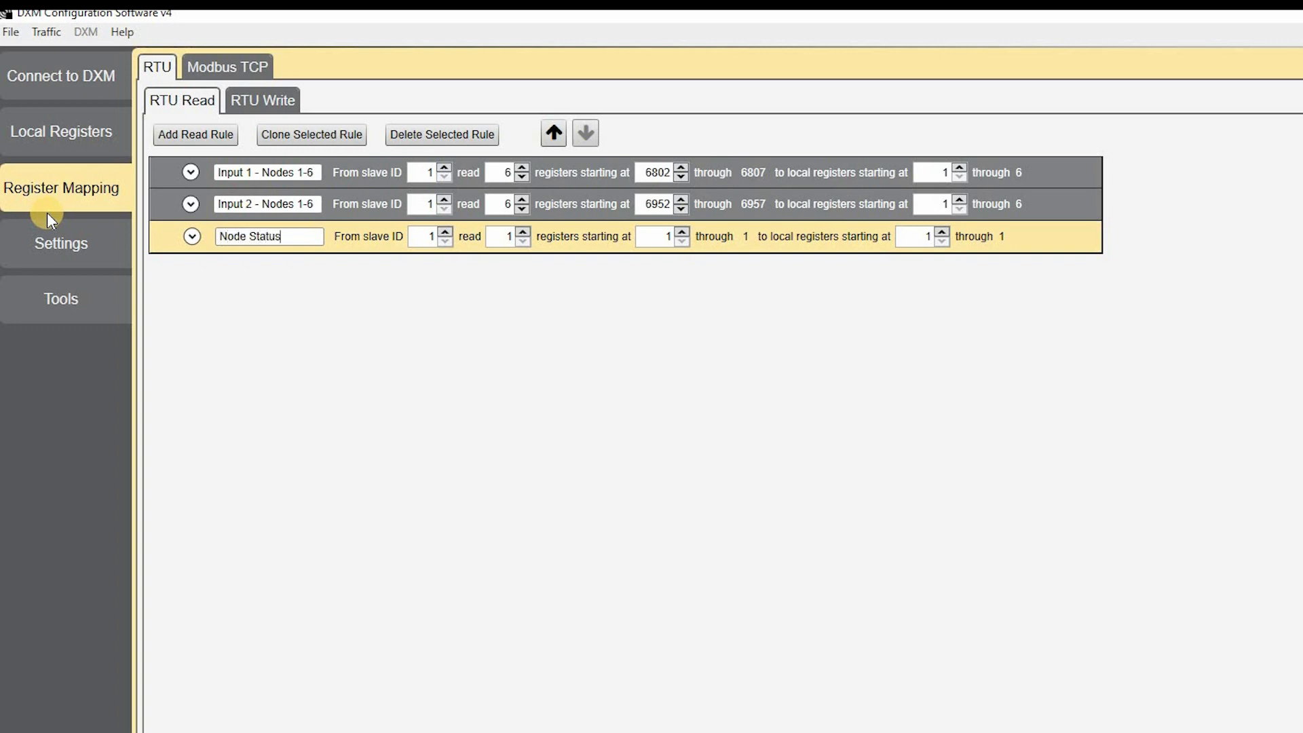
{"action": "type", "text": " 1-6"}
{"action": "left_click", "coordinate": [644, 236]}
{"action": "type", "text": "7852"}
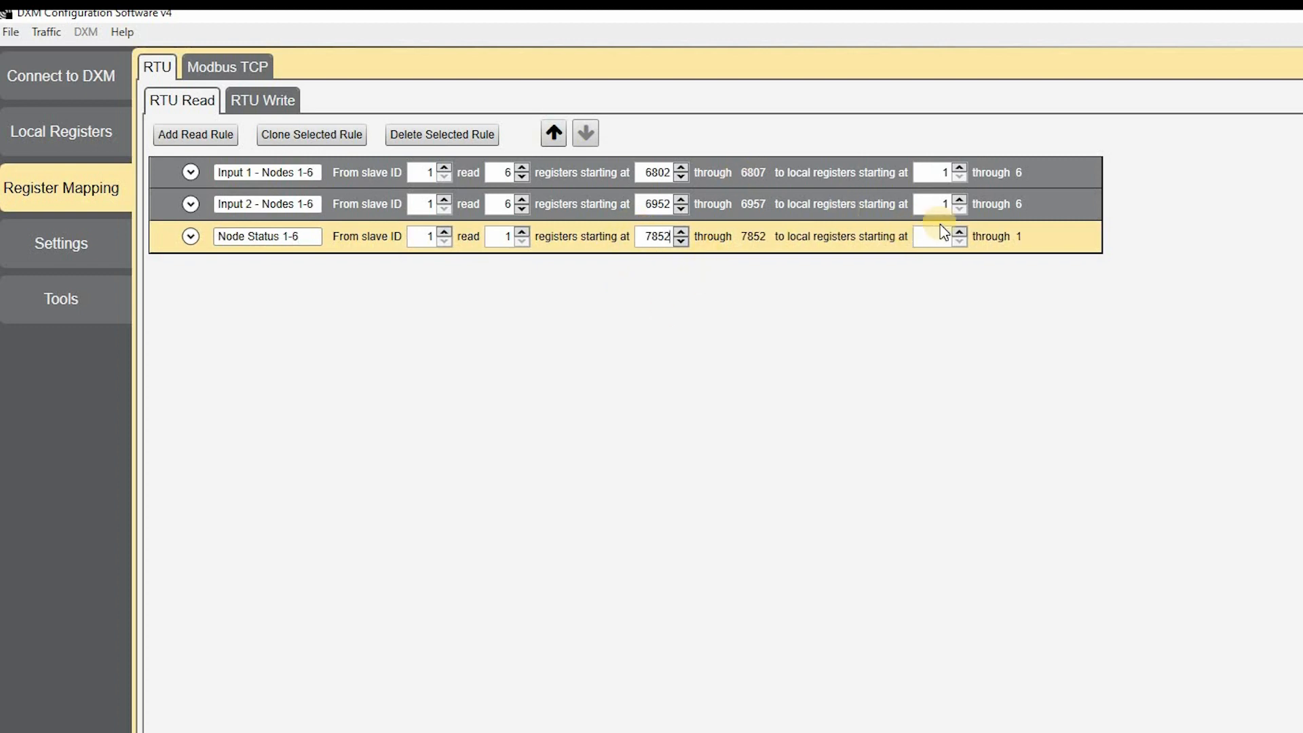
Step: Set the local registers to start at 7 for the "Input 2 - Nodes 1-6" rule and at 13 for "Node Status 1-6"
{"action": "left_click", "coordinate": [931, 198]}
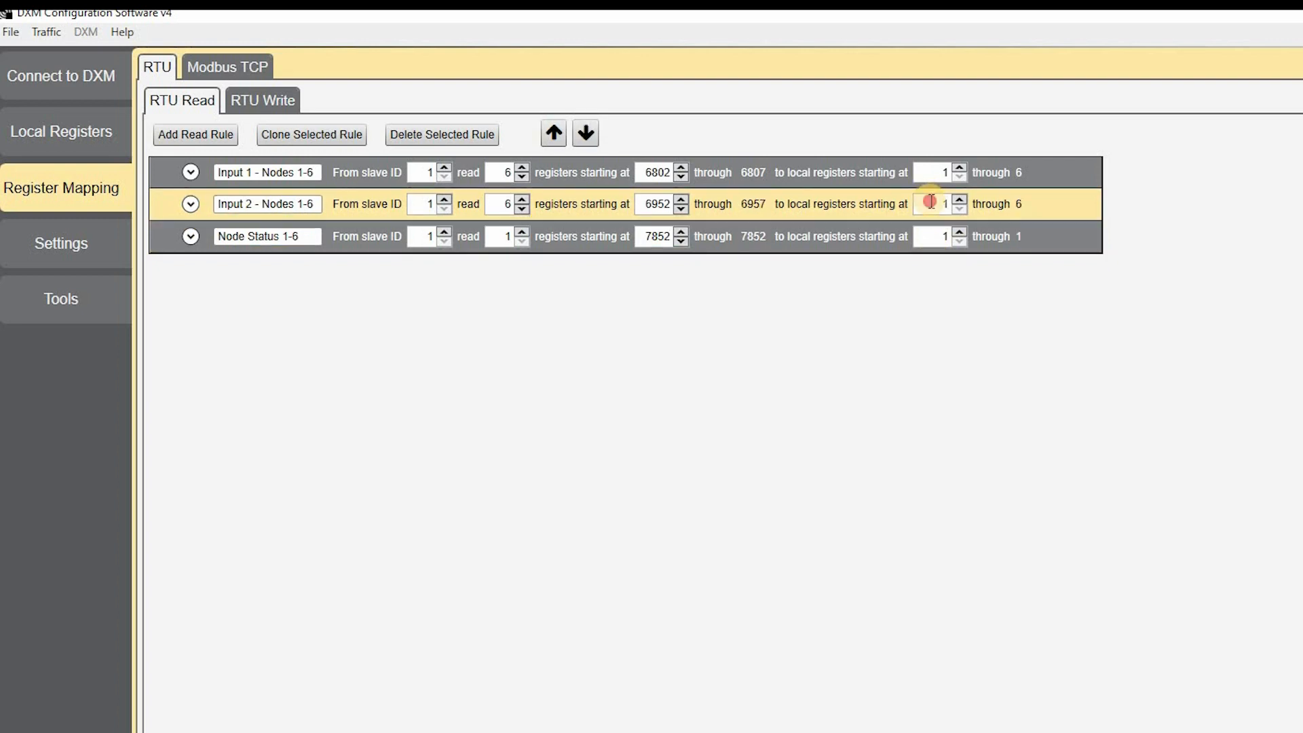
{"action": "type", "text": "7"}
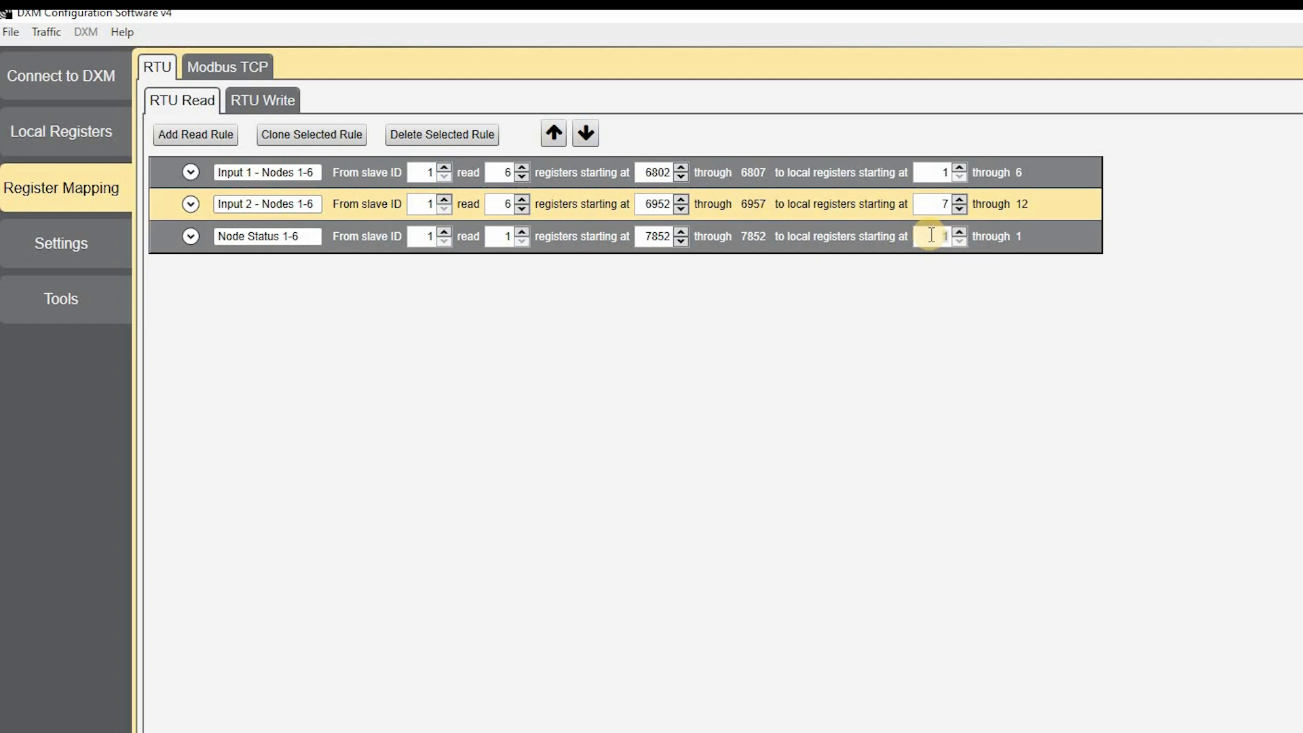
{"action": "type", "text": "13"}
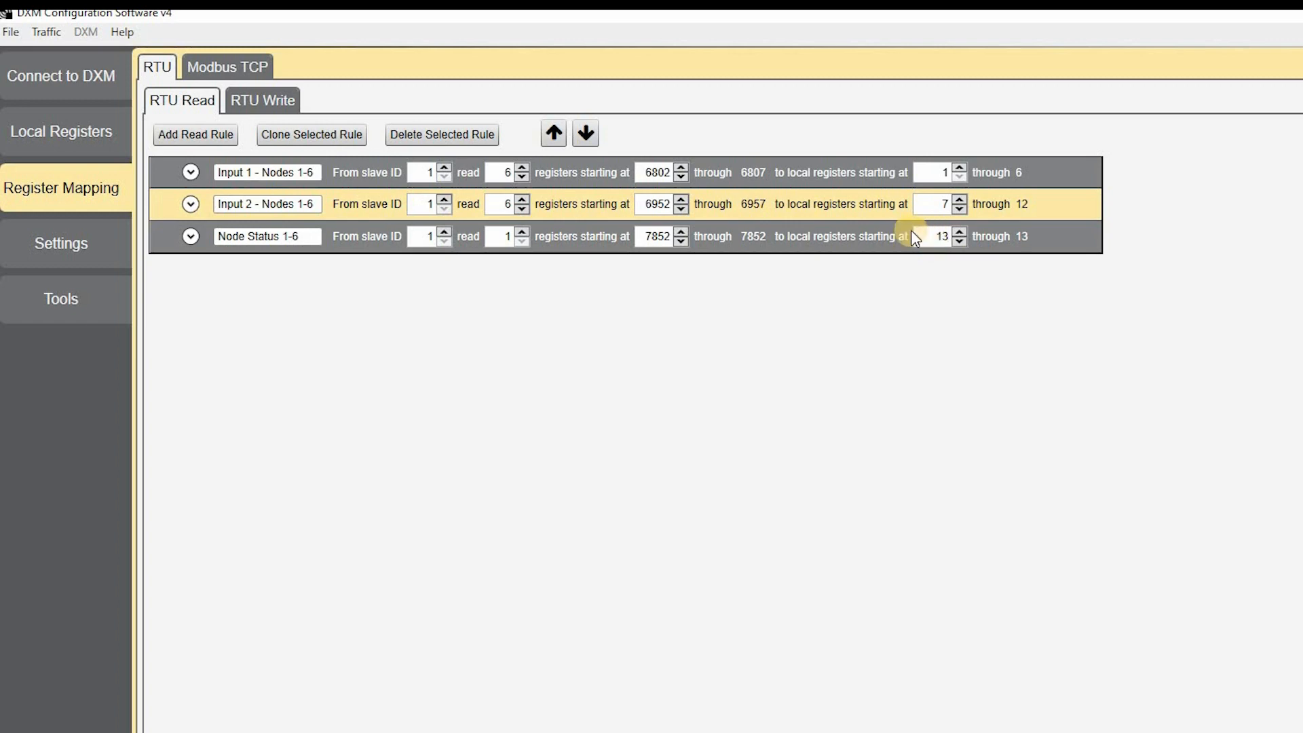
Step: Set the "Node Status 1-6" rule to read 6 registers and expand its details to check the local register names
{"action": "left_click", "coordinate": [419, 233]}
{"action": "left_click", "coordinate": [510, 234]}
{"action": "type", "text": "6"}
{"action": "left_click", "coordinate": [191, 236]}
{"action": "left_click", "coordinate": [728, 296]}
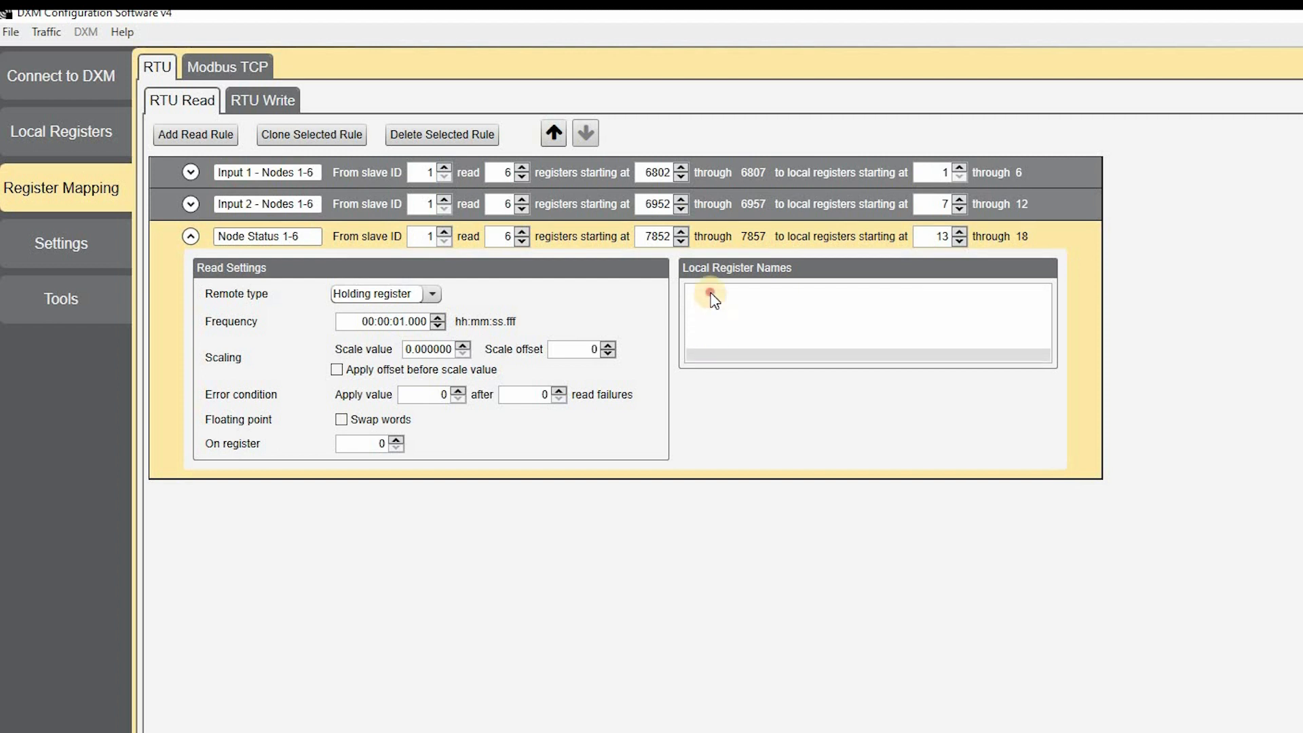
Step: Batch-name local registers 1 through 6 with the prefix "DI1_Node_" and a number incrementing from 1
{"action": "left_click", "coordinate": [76, 146]}
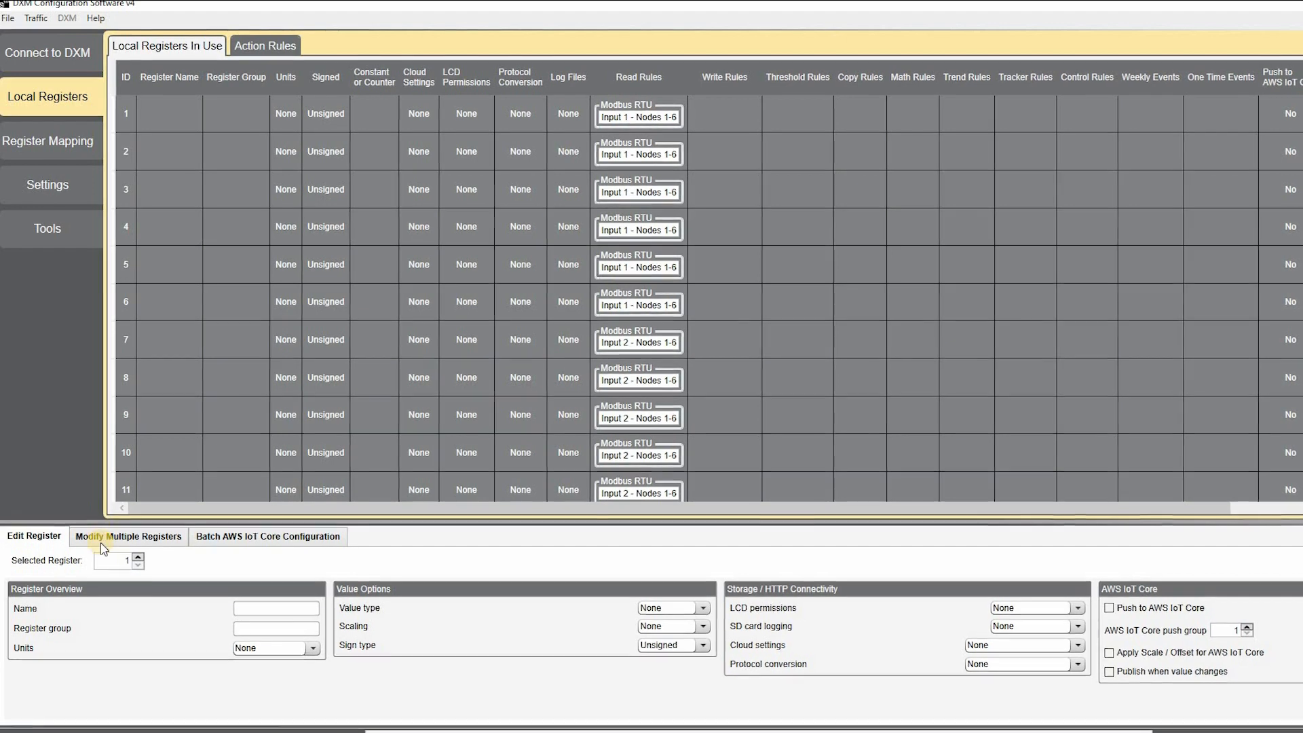
{"action": "left_click", "coordinate": [102, 539]}
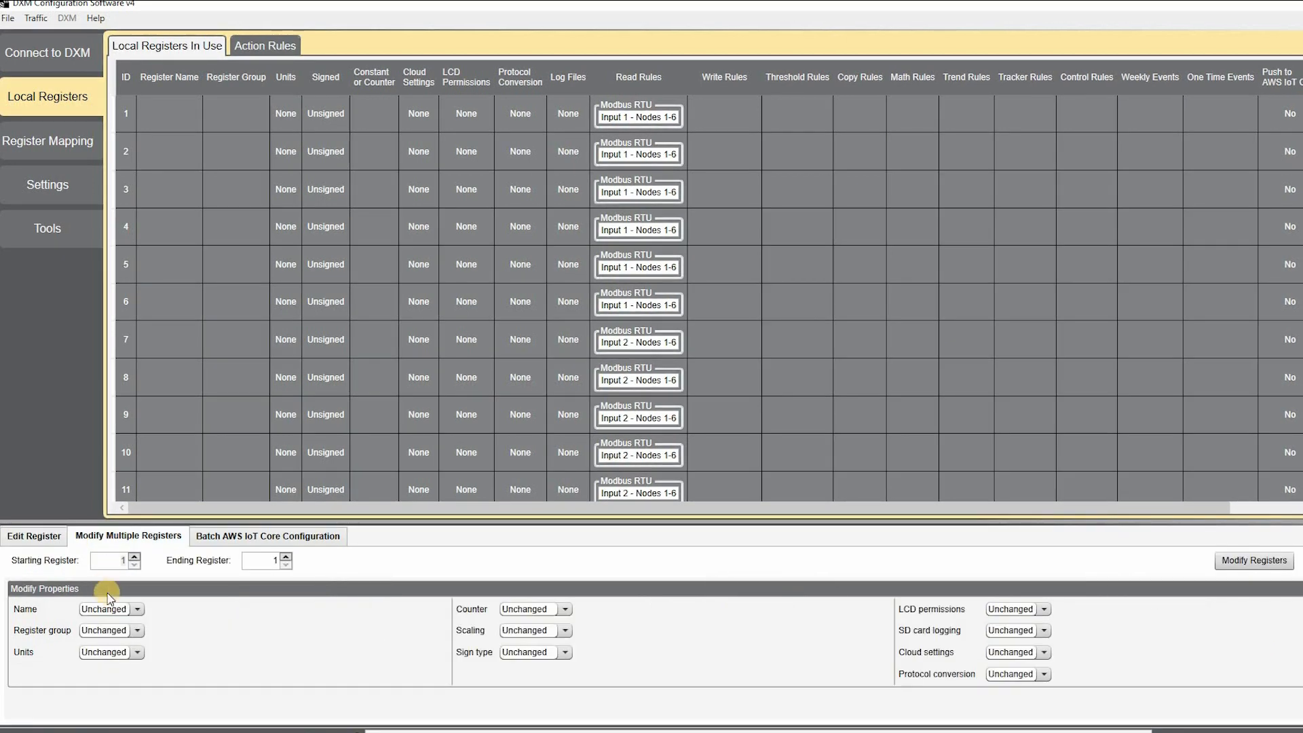
{"action": "left_click", "coordinate": [108, 609]}
{"action": "left_click", "coordinate": [114, 647]}
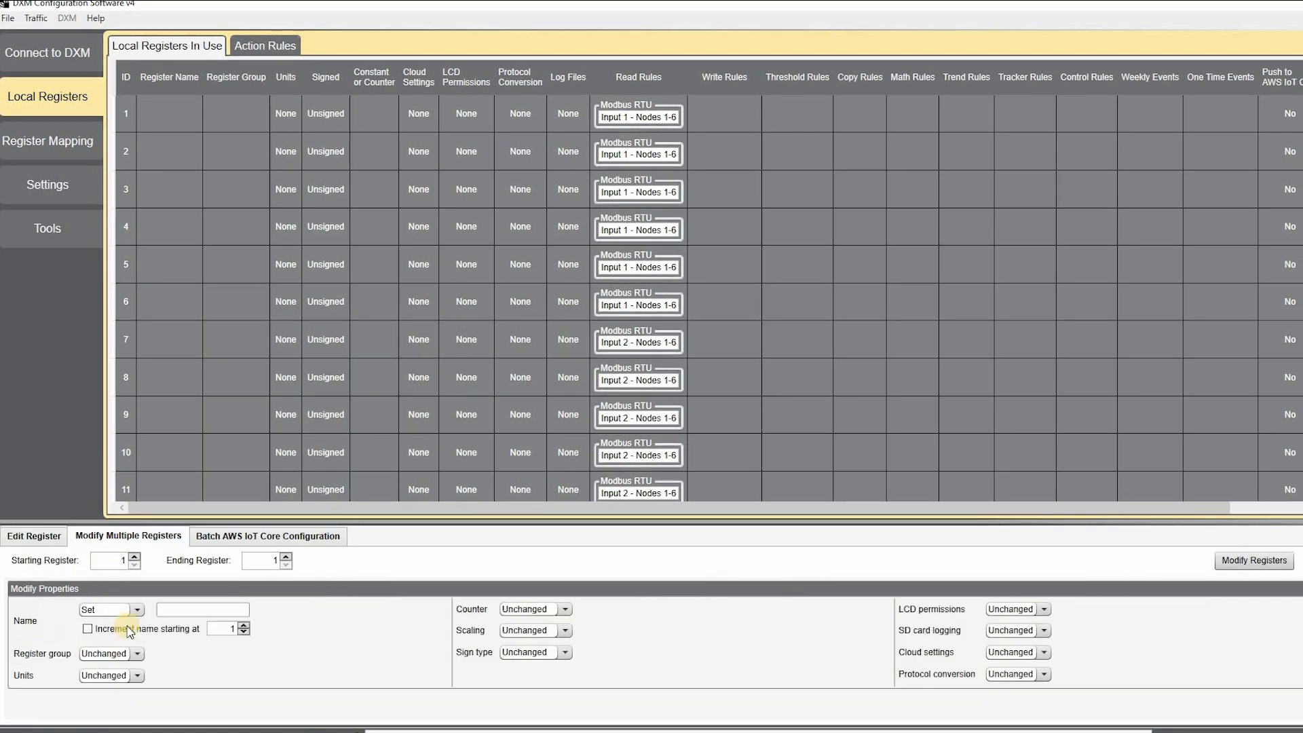
{"action": "left_click", "coordinate": [258, 558]}
{"action": "type", "text": "6"}
{"action": "left_click", "coordinate": [223, 609]}
{"action": "left_click", "coordinate": [180, 608]}
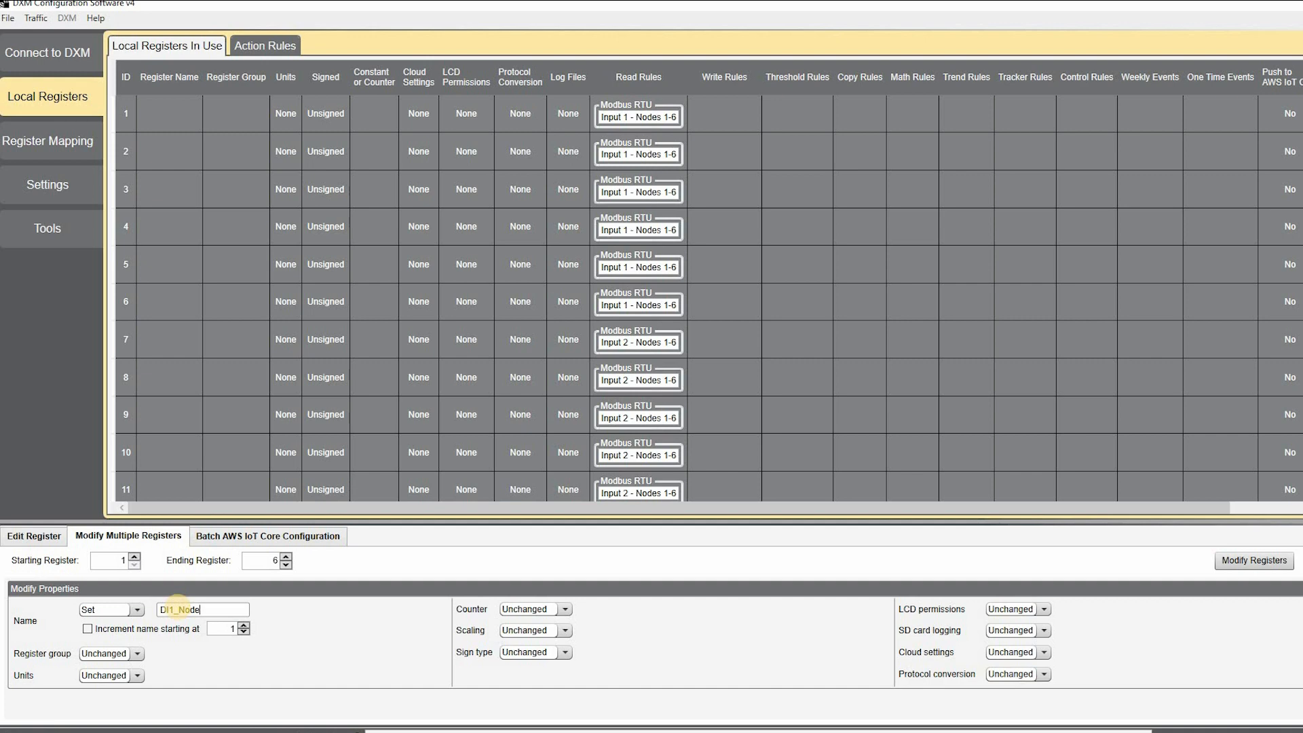
{"action": "left_click", "coordinate": [89, 629]}
{"action": "left_click", "coordinate": [1252, 563]}
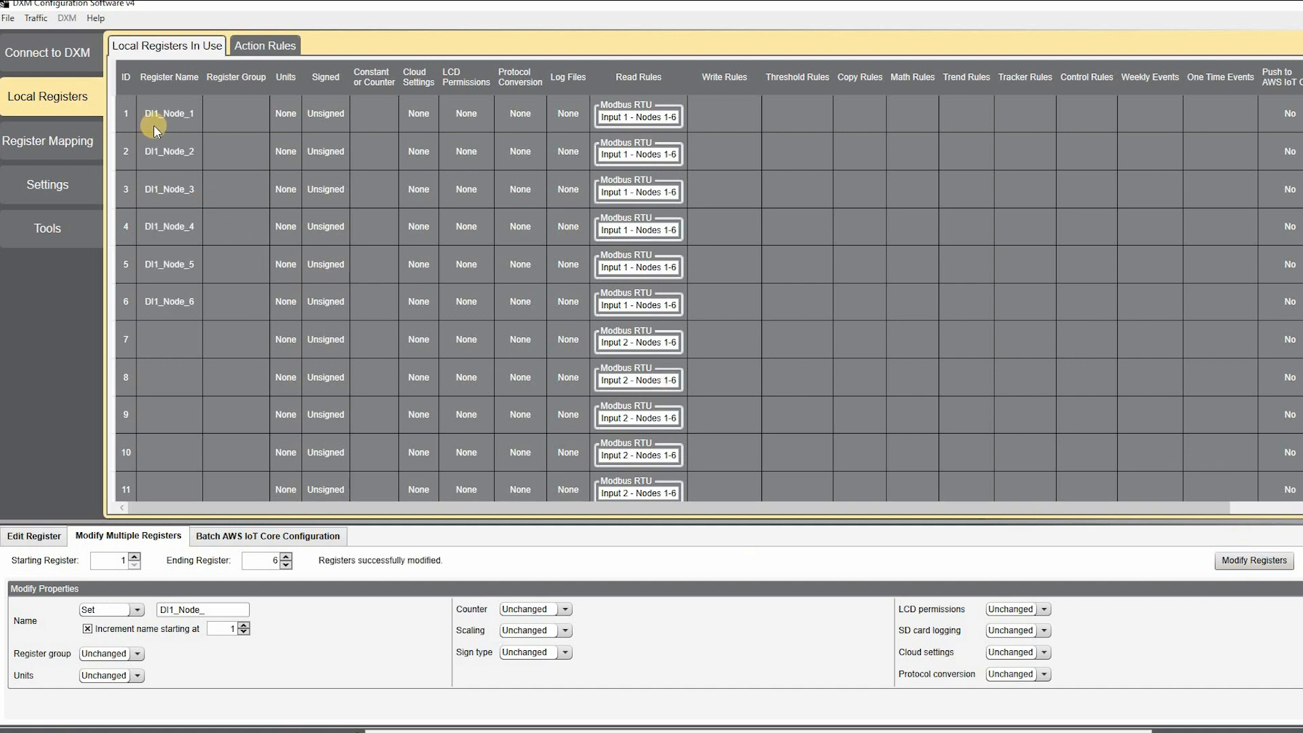
Step: Batch-name local registers 7 through 12 with the incrementing prefix "DI2_Node_"
{"action": "left_click", "coordinate": [110, 555]}
{"action": "type", "text": "7"}
{"action": "left_click", "coordinate": [263, 557]}
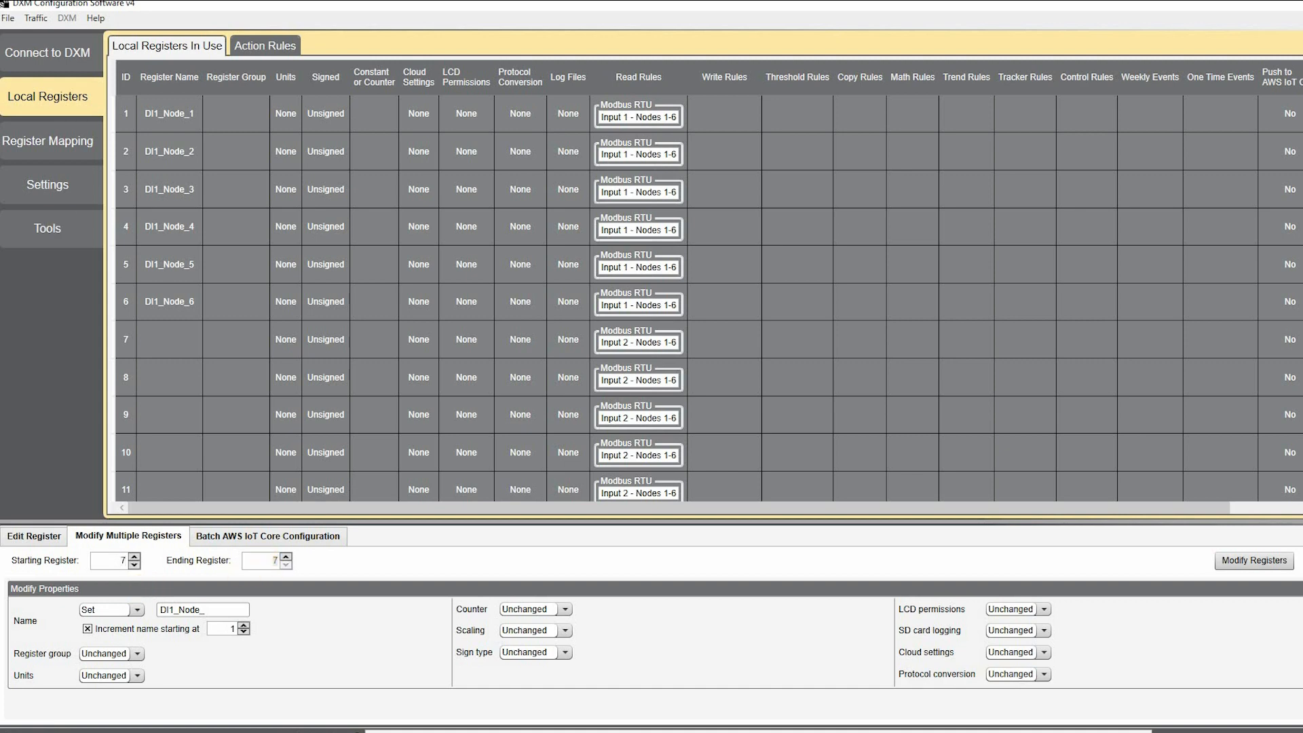
{"action": "left_click", "coordinate": [269, 556]}
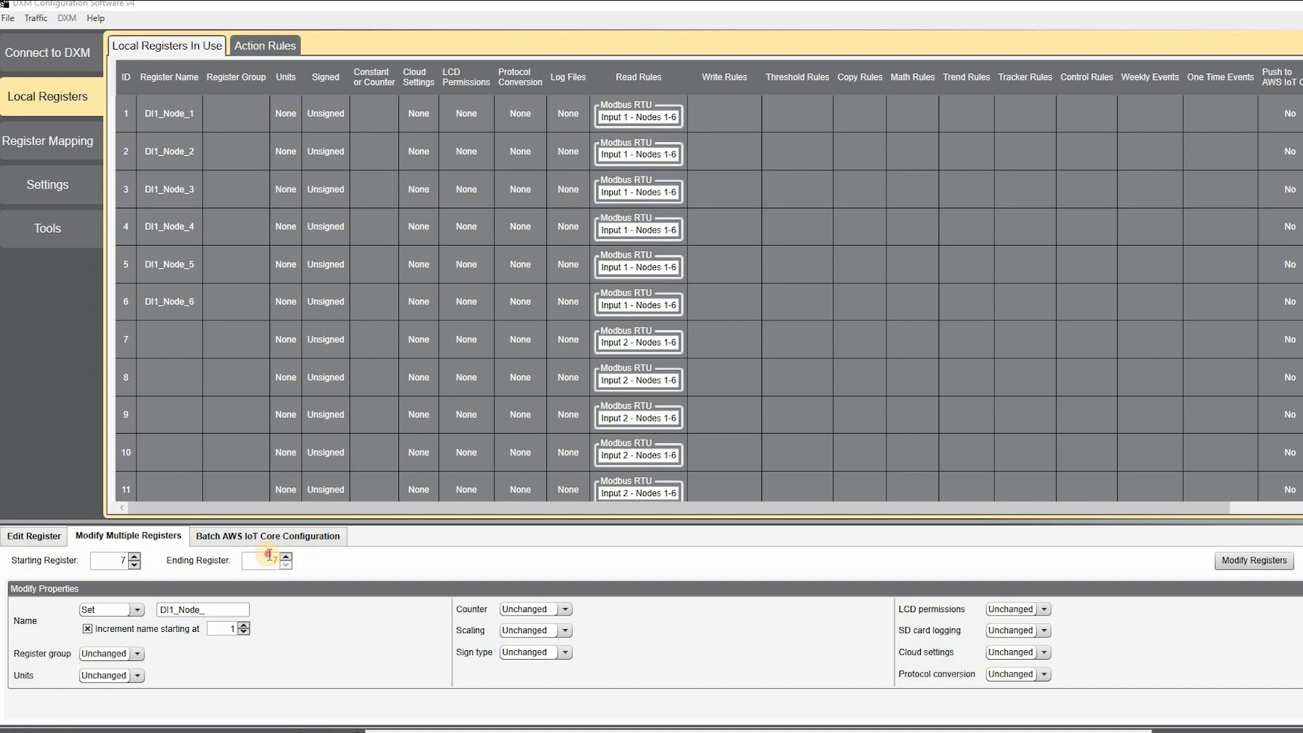
{"action": "type", "text": "12"}
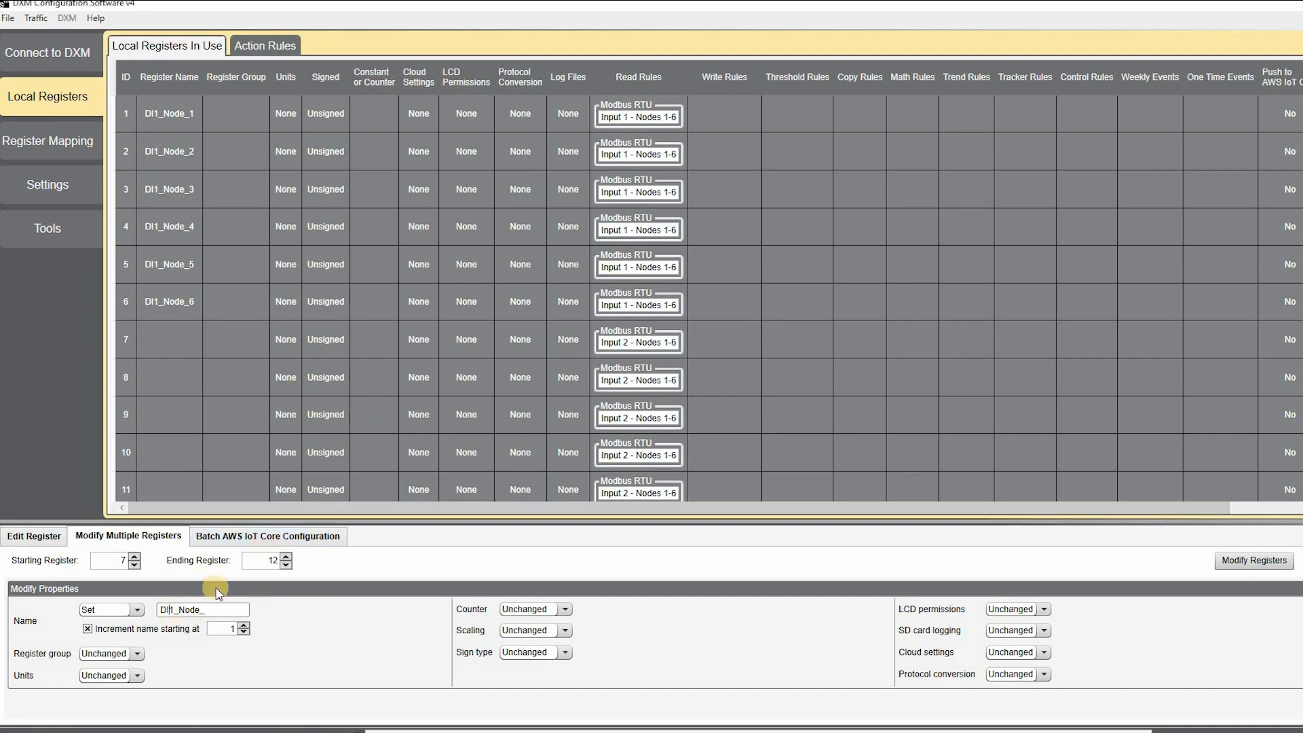
{"action": "left_click_drag", "start_coordinate": [230, 610], "coordinate": [125, 627]}
{"action": "type", "text": "DI2_Node_"}
{"action": "left_click", "coordinate": [1268, 570]}
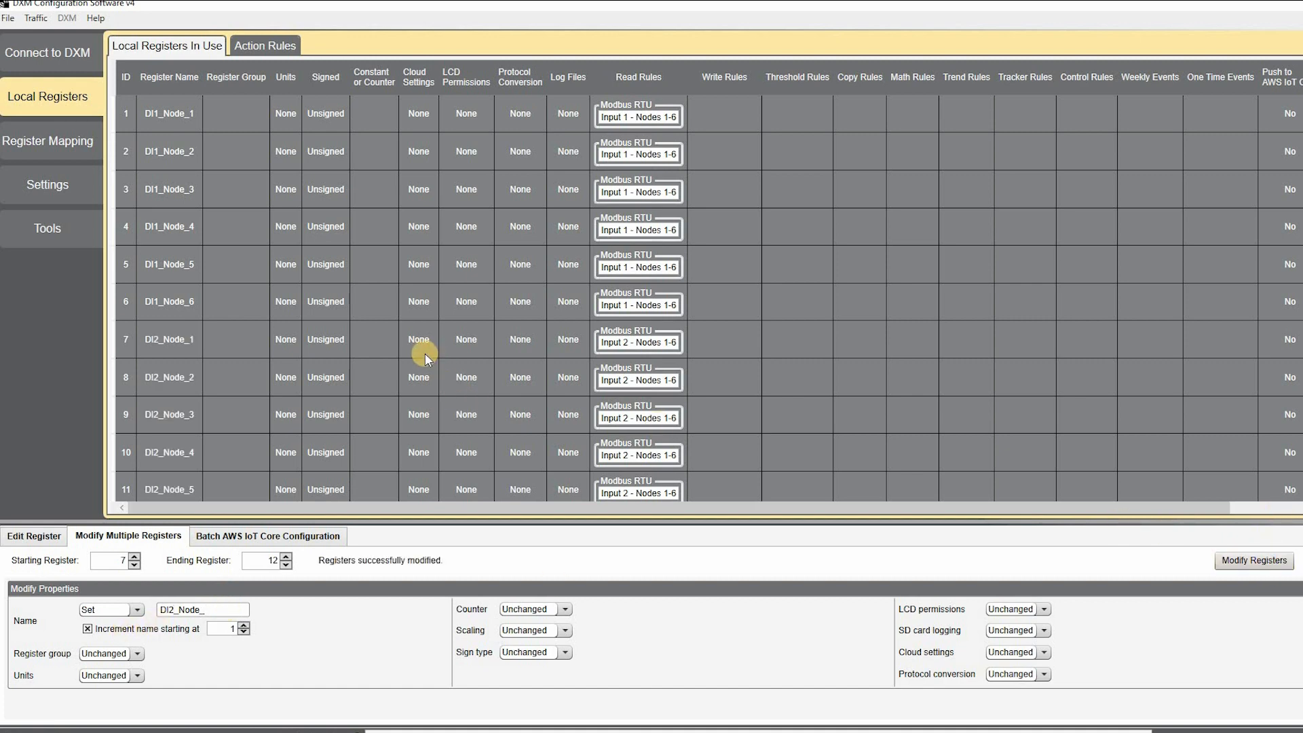
Step: Batch-name local registers 13 through 18 with the incrementing prefix "Status Node_"
{"action": "scroll", "coordinate": [425, 357], "scroll_direction": "down", "scroll_amount": 2}
{"action": "scroll", "coordinate": [422, 363], "scroll_direction": "down", "scroll_amount": 1}
{"action": "left_click", "coordinate": [111, 553]}
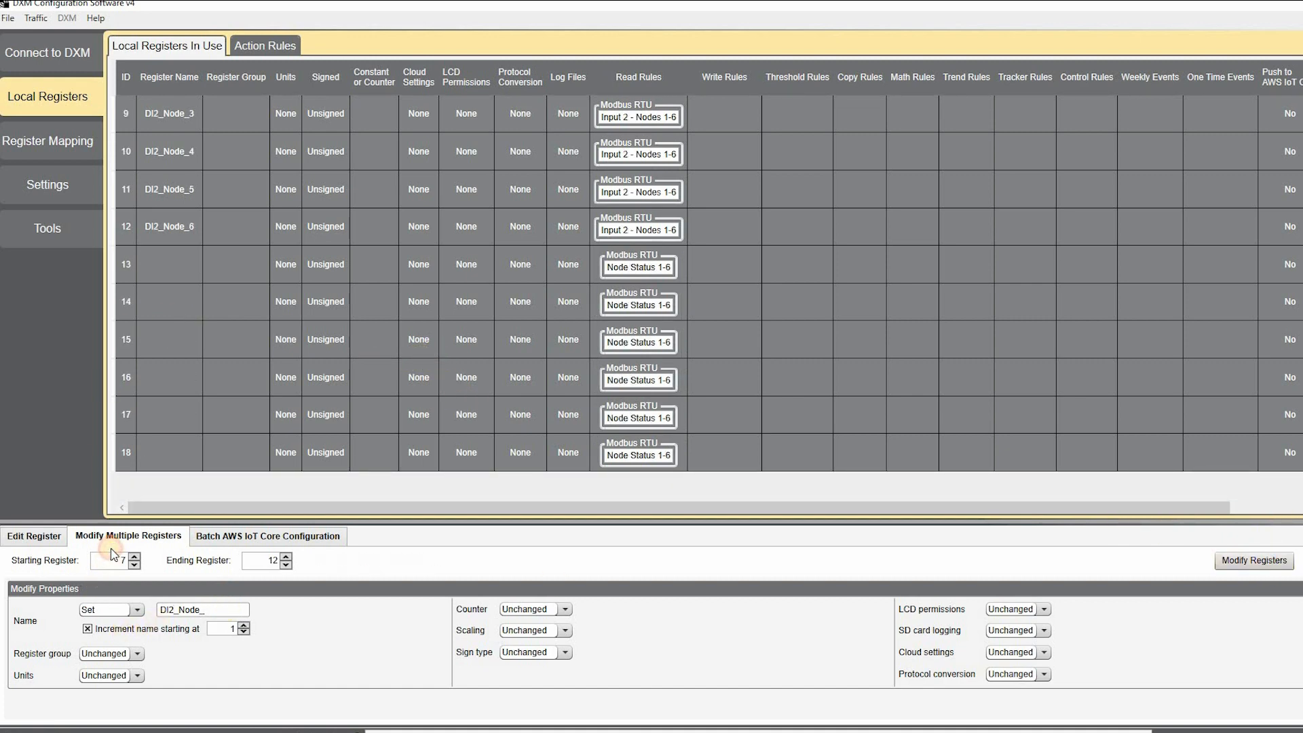
{"action": "type", "text": "13"}
{"action": "left_click", "coordinate": [255, 555]}
{"action": "type", "text": "18"}
{"action": "type", "text": "N"}
{"action": "type", "text": "ode Stat"}
{"action": "key", "text": "ctrl+a"}
{"action": "type", "text": "Status Nod"}
{"action": "left_click", "coordinate": [1234, 558]}
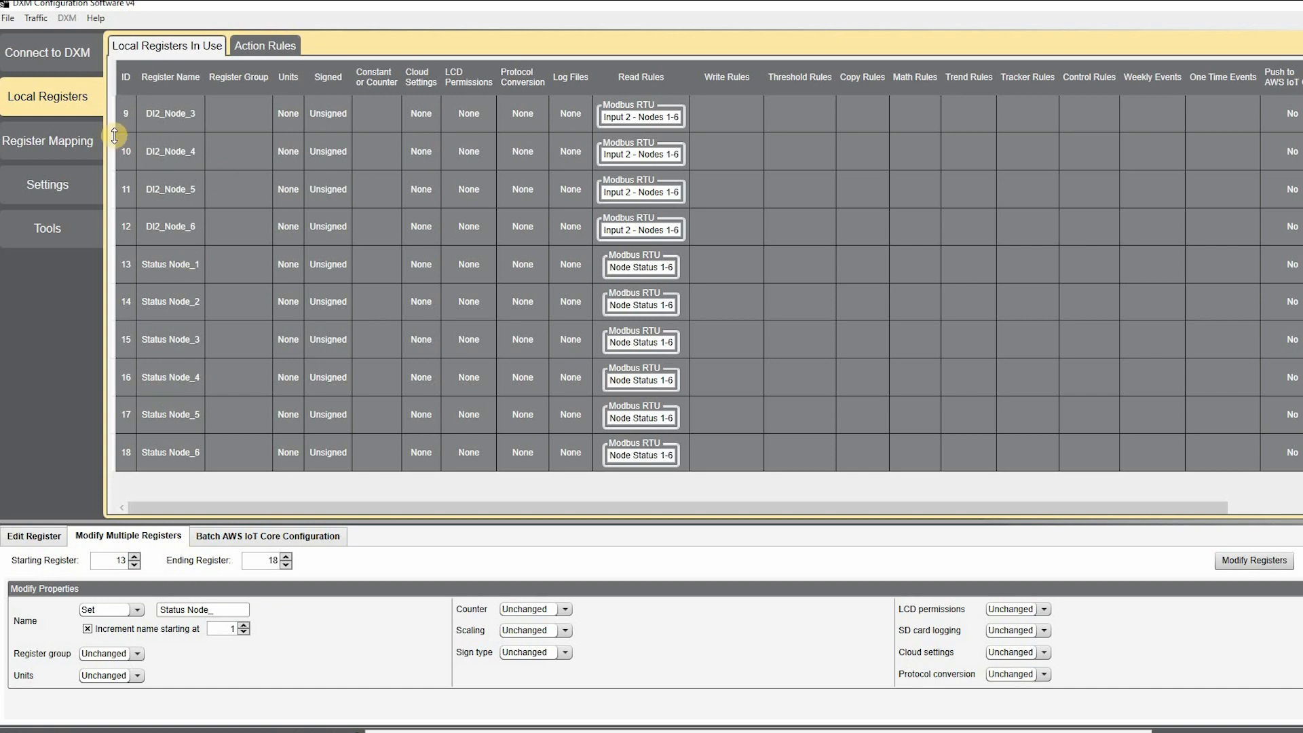
Step: Return to the RTU read rules and review the local register names listed in each rule's details
{"action": "left_click", "coordinate": [65, 139]}
{"action": "left_click", "coordinate": [150, 179]}
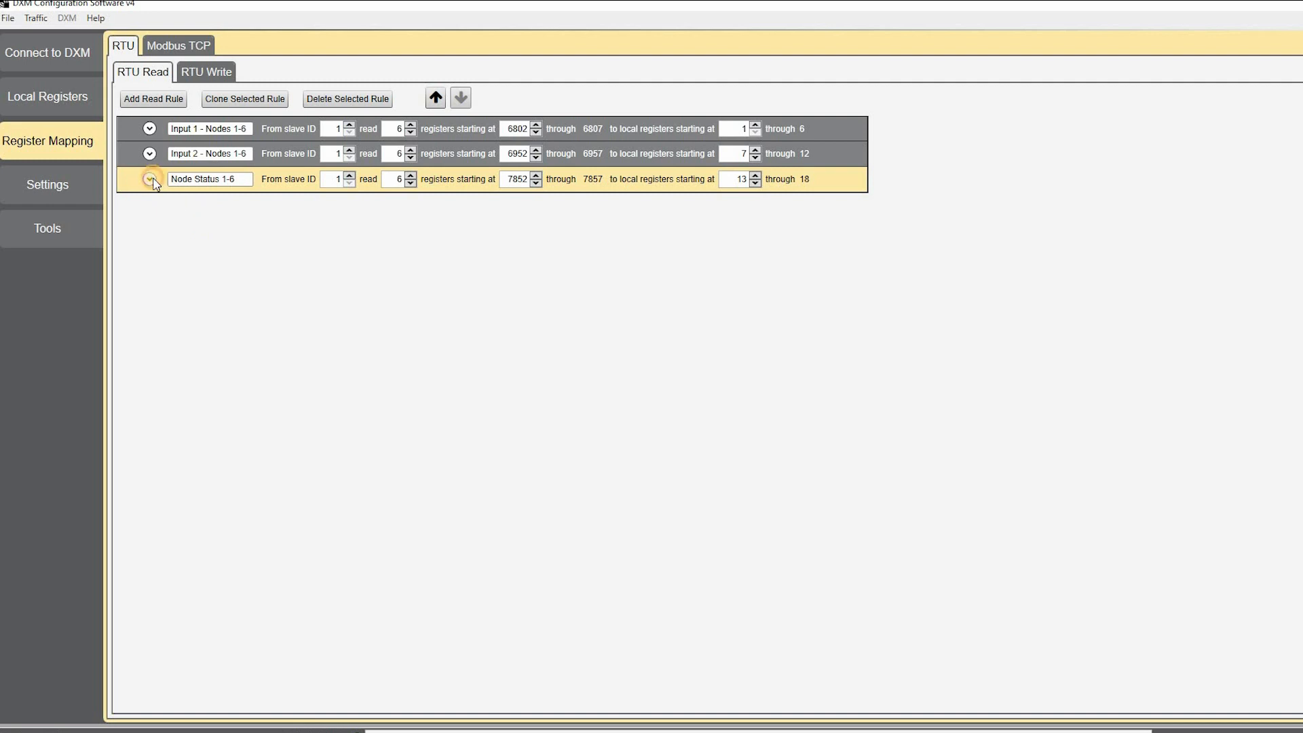
{"action": "left_click", "coordinate": [150, 179]}
{"action": "left_click", "coordinate": [150, 179]}
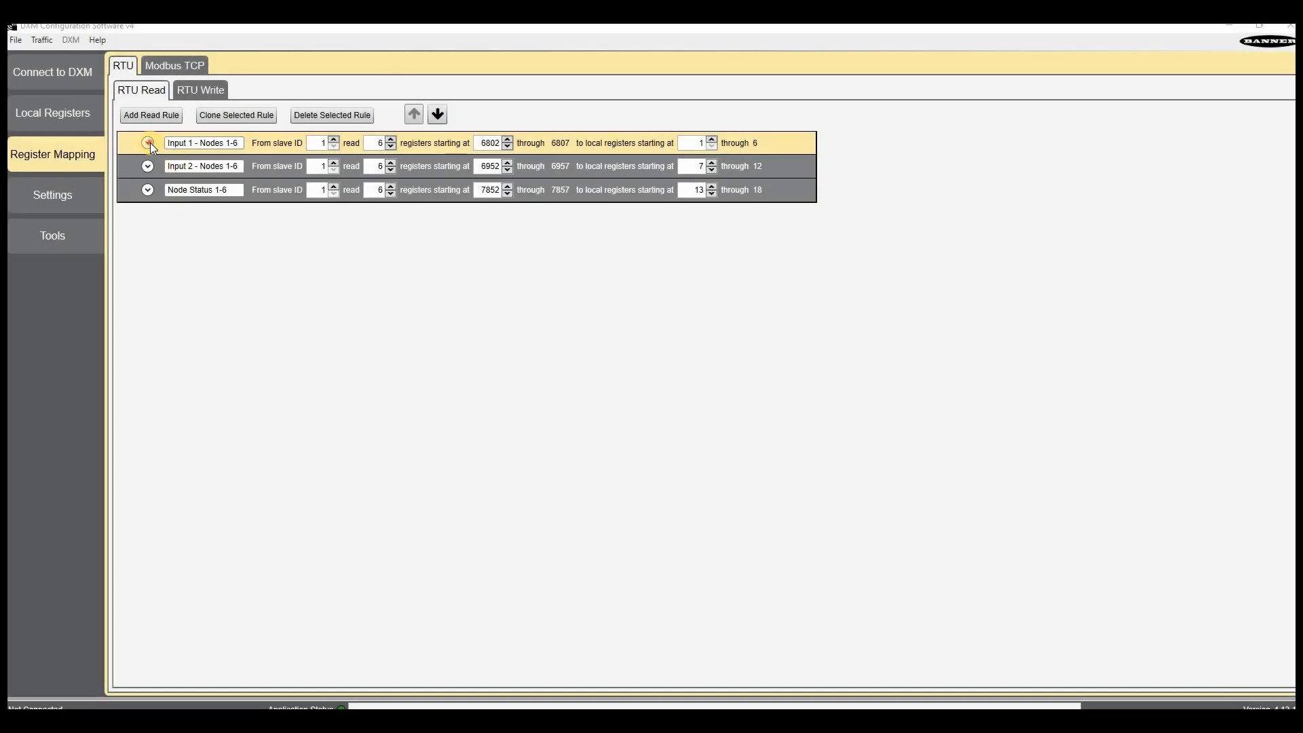
{"action": "left_click", "coordinate": [148, 143]}
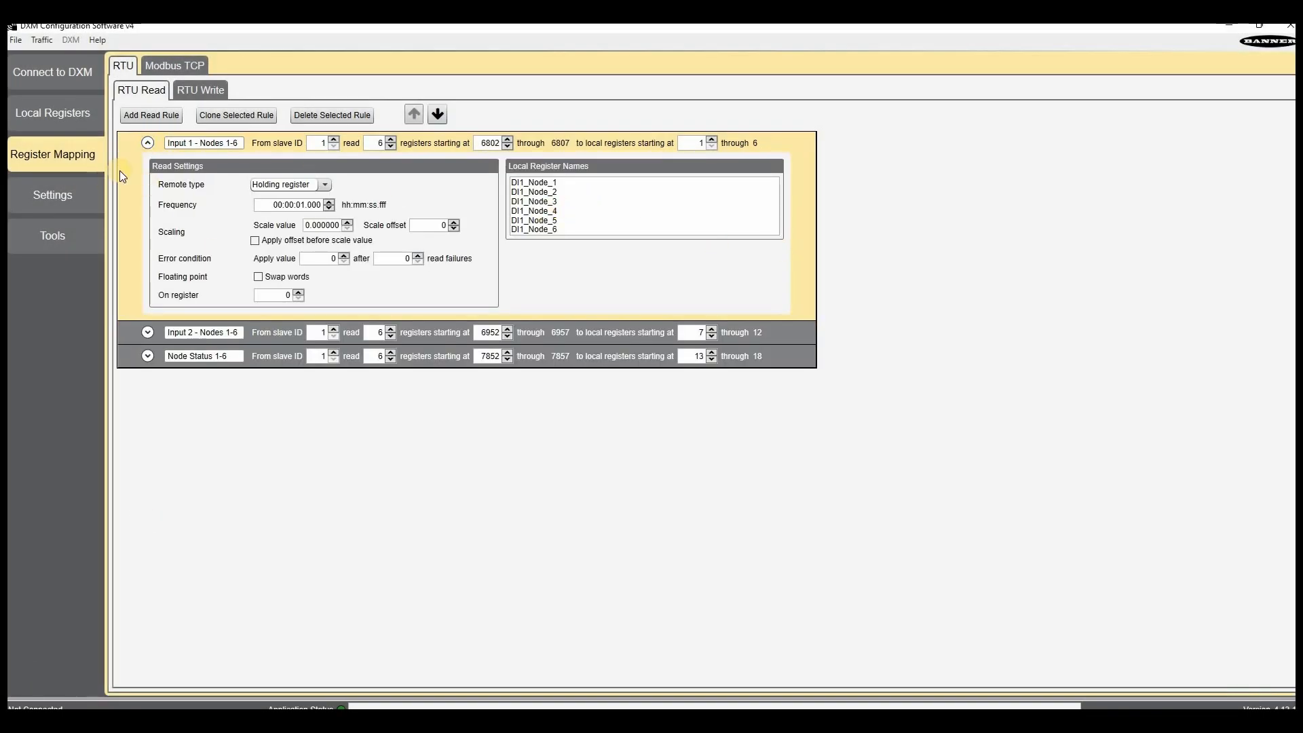
{"action": "left_click", "coordinate": [148, 143]}
{"action": "left_click", "coordinate": [147, 190]}
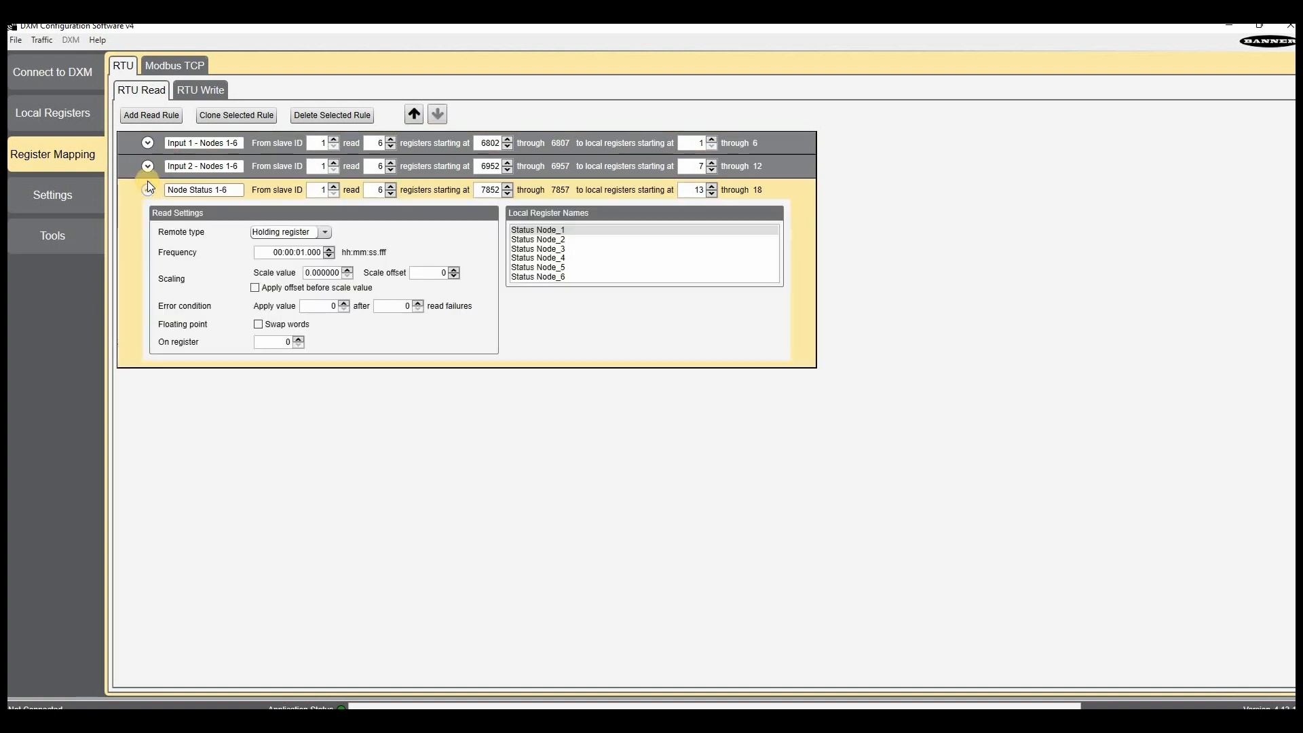
{"action": "left_click", "coordinate": [148, 169]}
{"action": "left_click", "coordinate": [148, 169]}
{"action": "left_click", "coordinate": [147, 190]}
Step: Add an RTU write rule named "Tower Light" that writes 2 local registers starting from register 73
{"action": "left_click", "coordinate": [191, 92]}
{"action": "left_click", "coordinate": [160, 120]}
{"action": "type", "text": "Tower Light"}
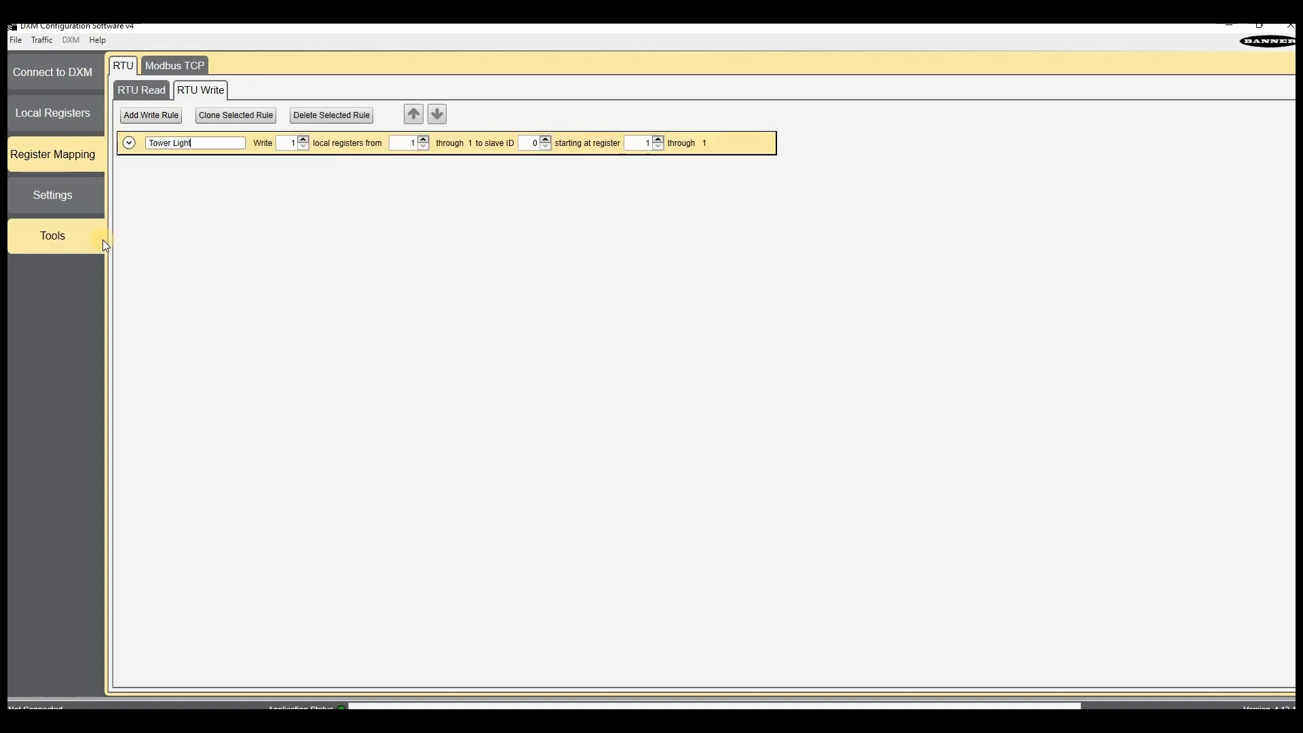
{"action": "left_click", "coordinate": [304, 139]}
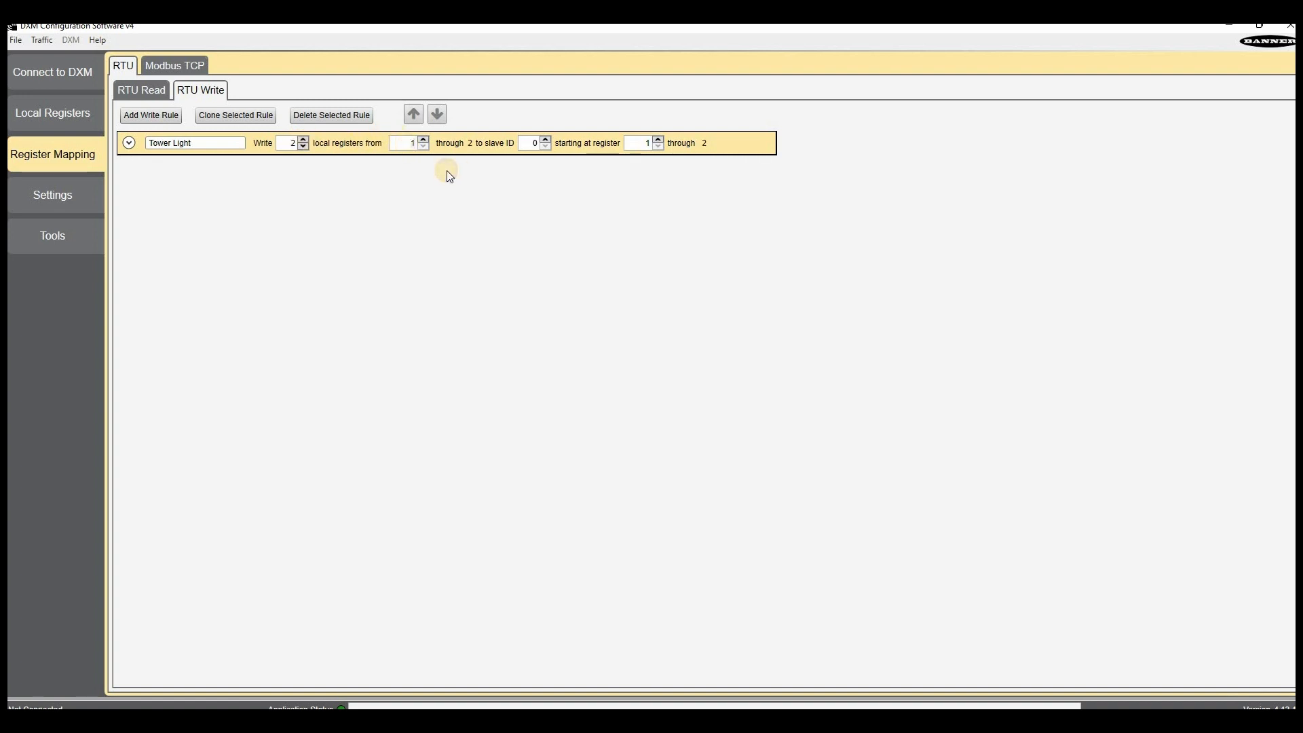
{"action": "type", "text": "73"}
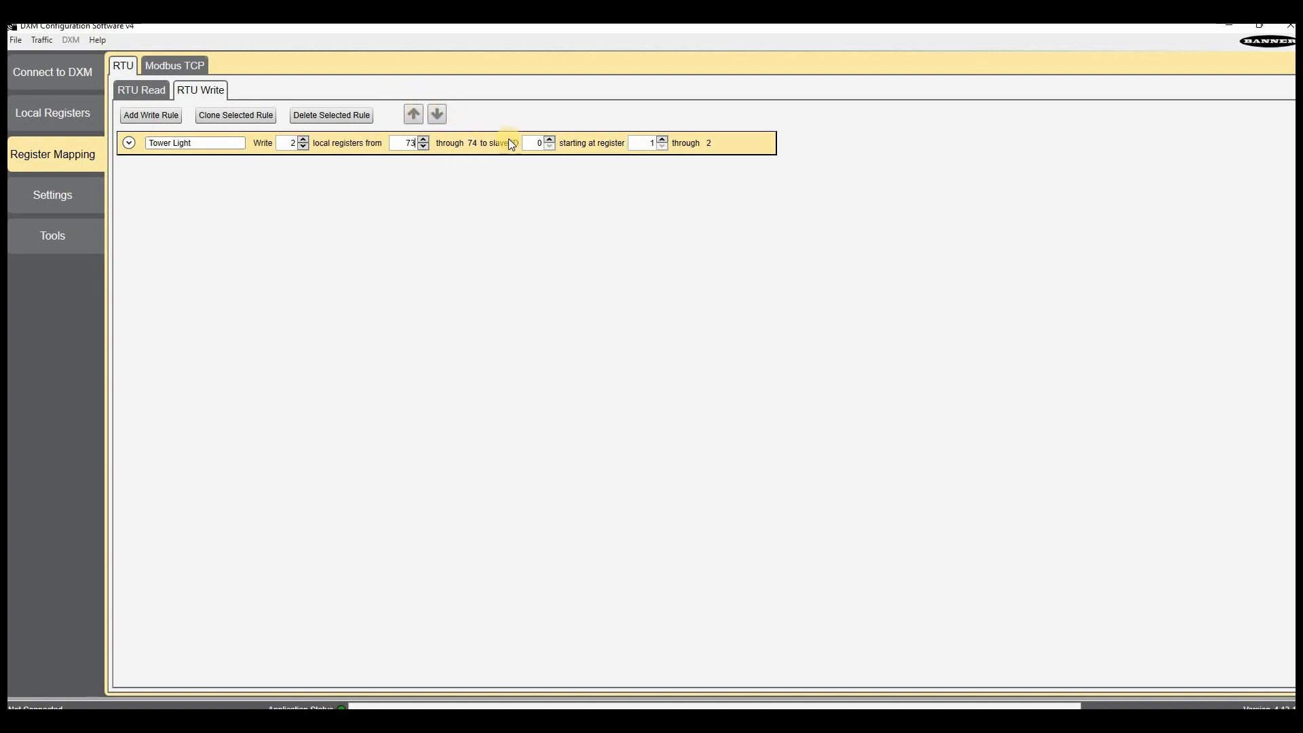
Step: Set the slave ID of the "Tower Light" write rule to 203
{"action": "type", "text": "1"}
{"action": "left_click", "coordinate": [642, 144]}
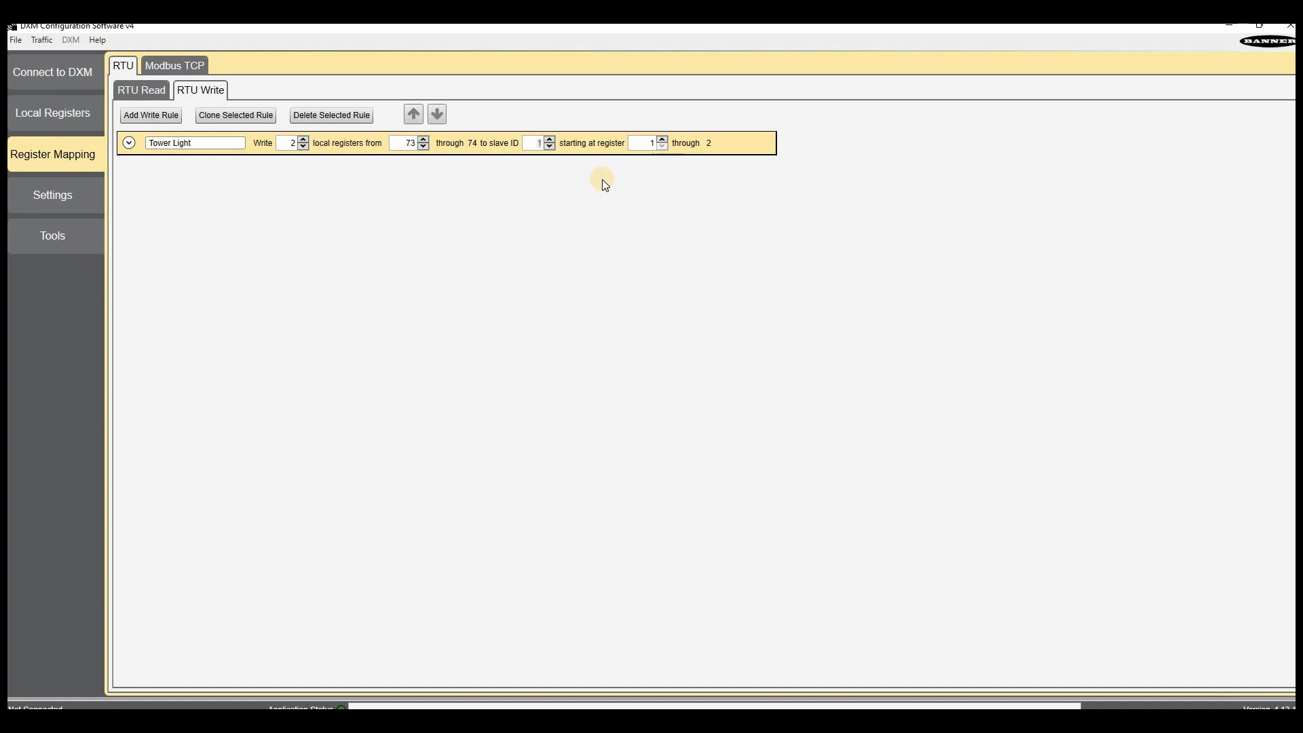
{"action": "type", "text": "203"}
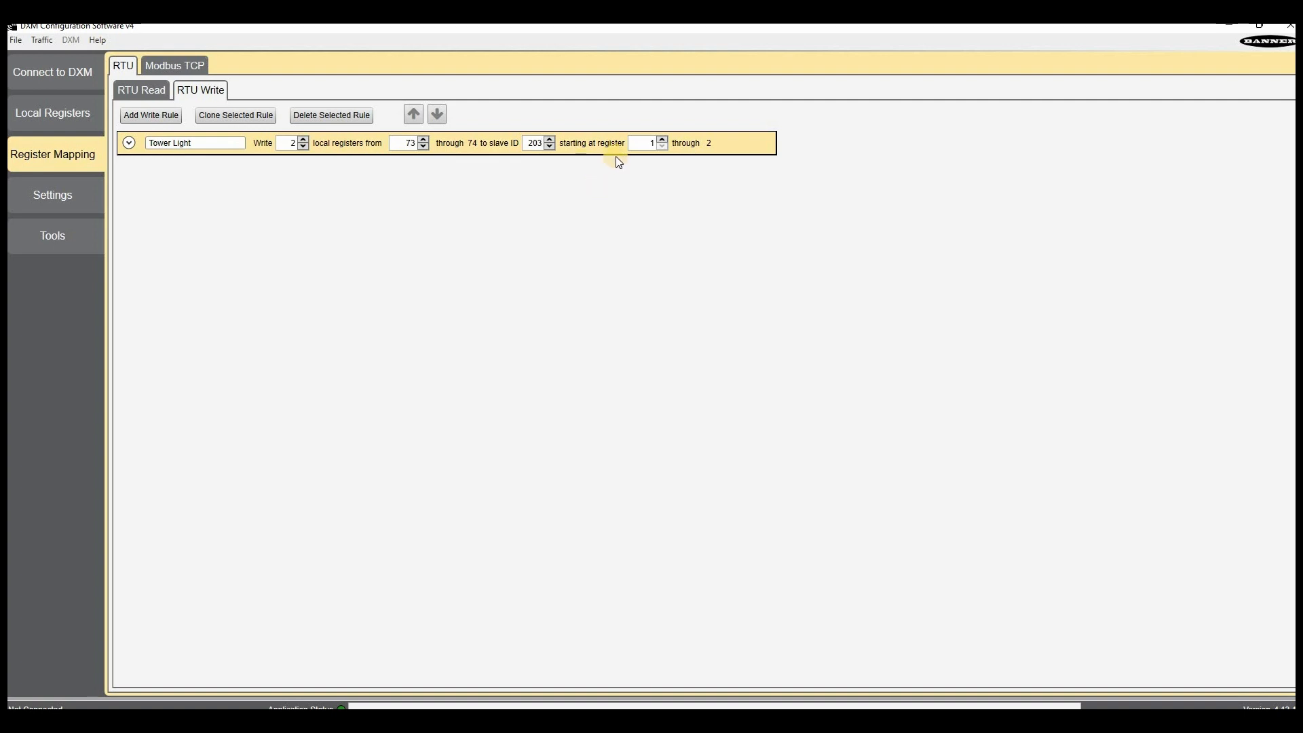
{"action": "left_click", "coordinate": [532, 149]}
Step: Check in the Register View which addresses belong to the DXM outputs, ISM registers and Display registers sources
{"action": "left_click", "coordinate": [79, 238]}
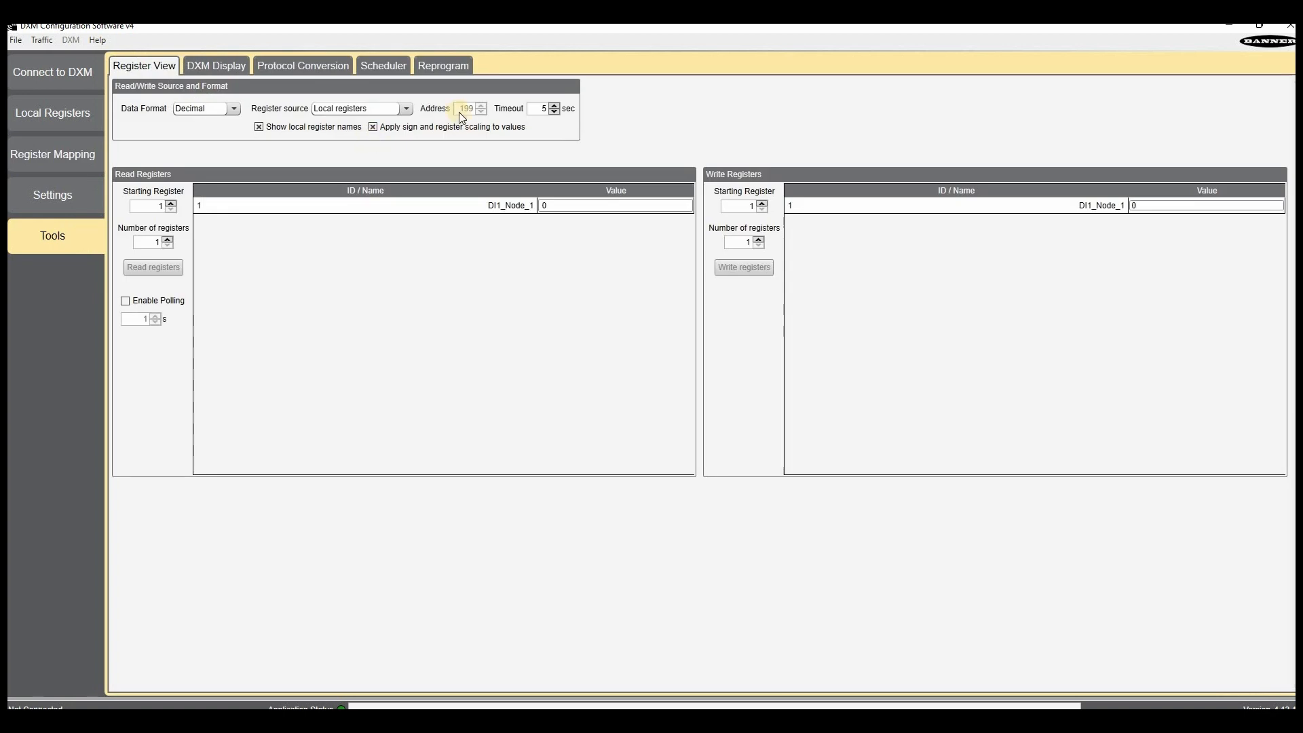
{"action": "left_click", "coordinate": [392, 109]}
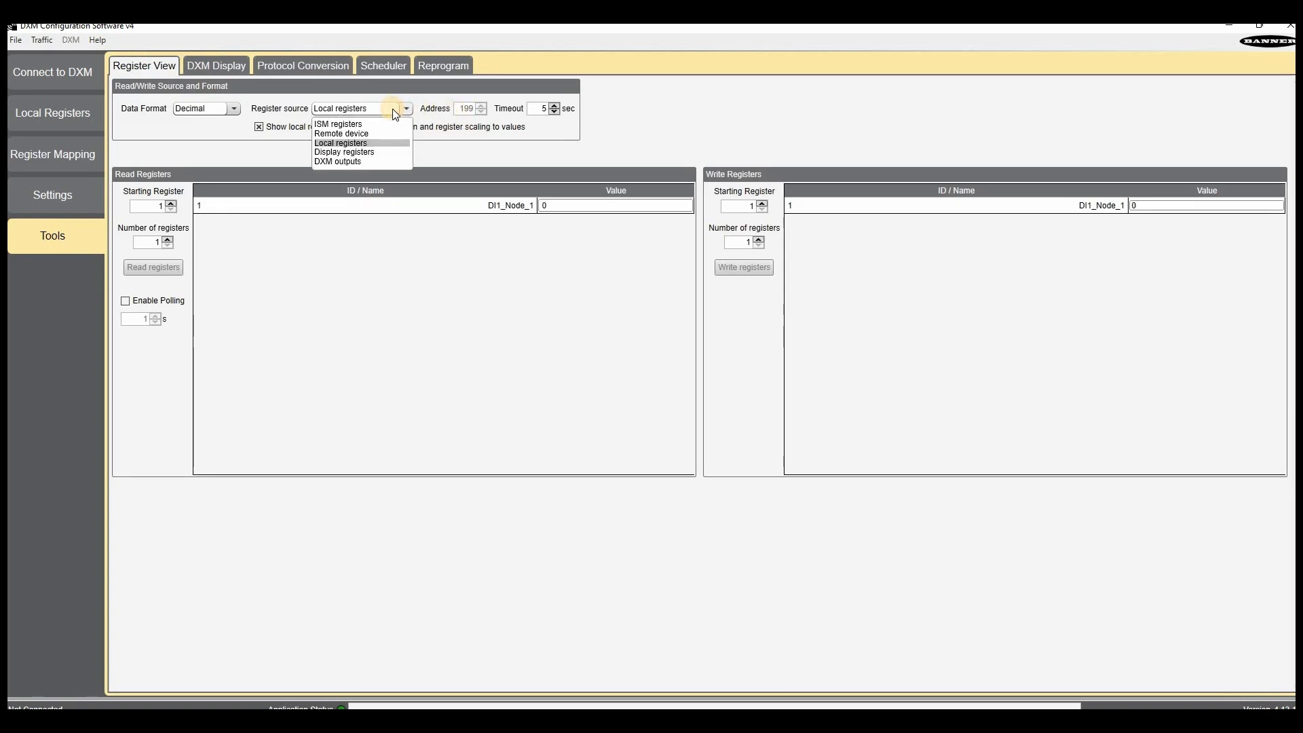
{"action": "left_click", "coordinate": [348, 162]}
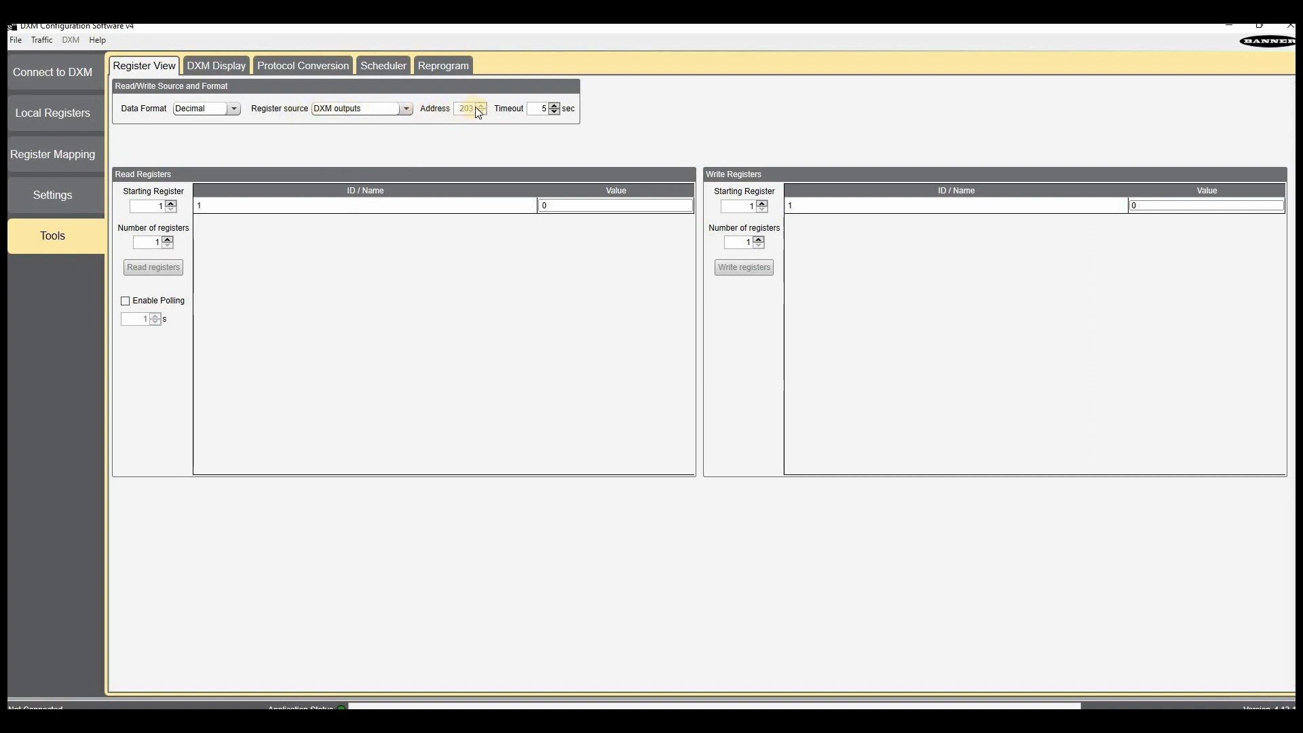
{"action": "left_click", "coordinate": [389, 114]}
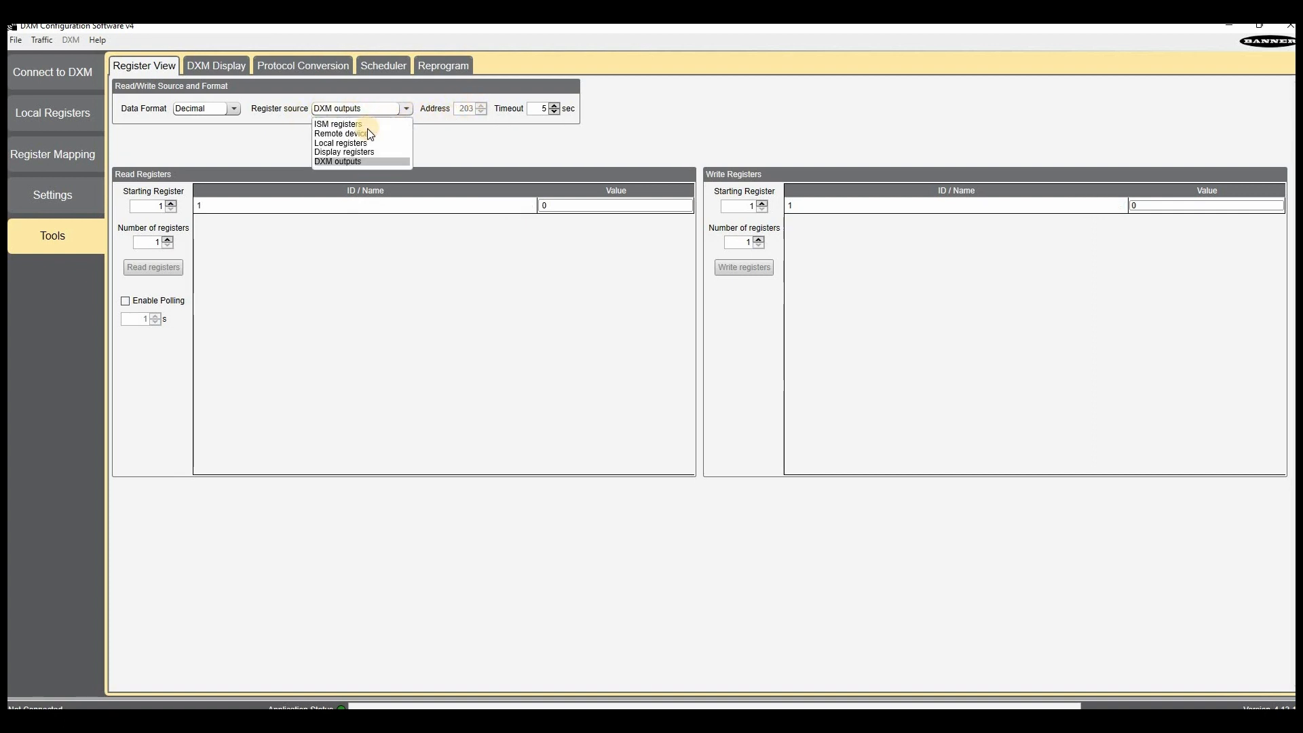
{"action": "left_click", "coordinate": [362, 124]}
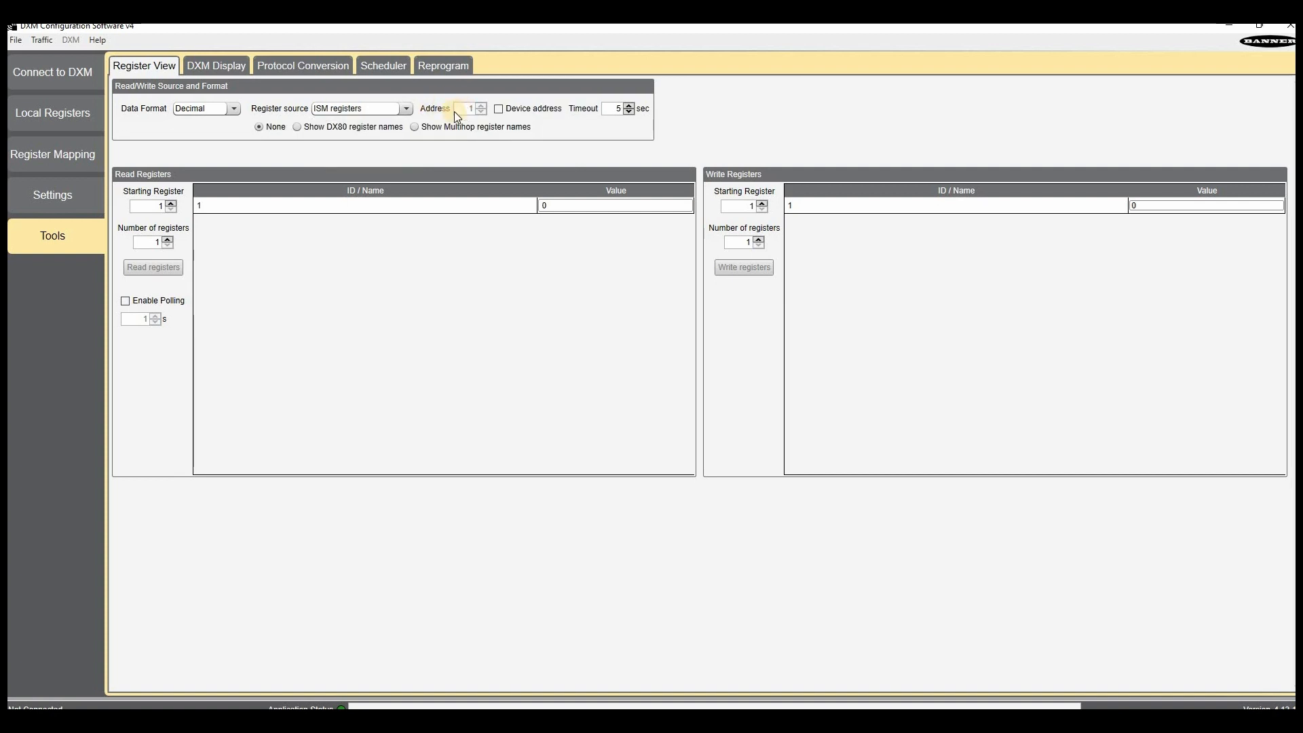
{"action": "left_click", "coordinate": [357, 110]}
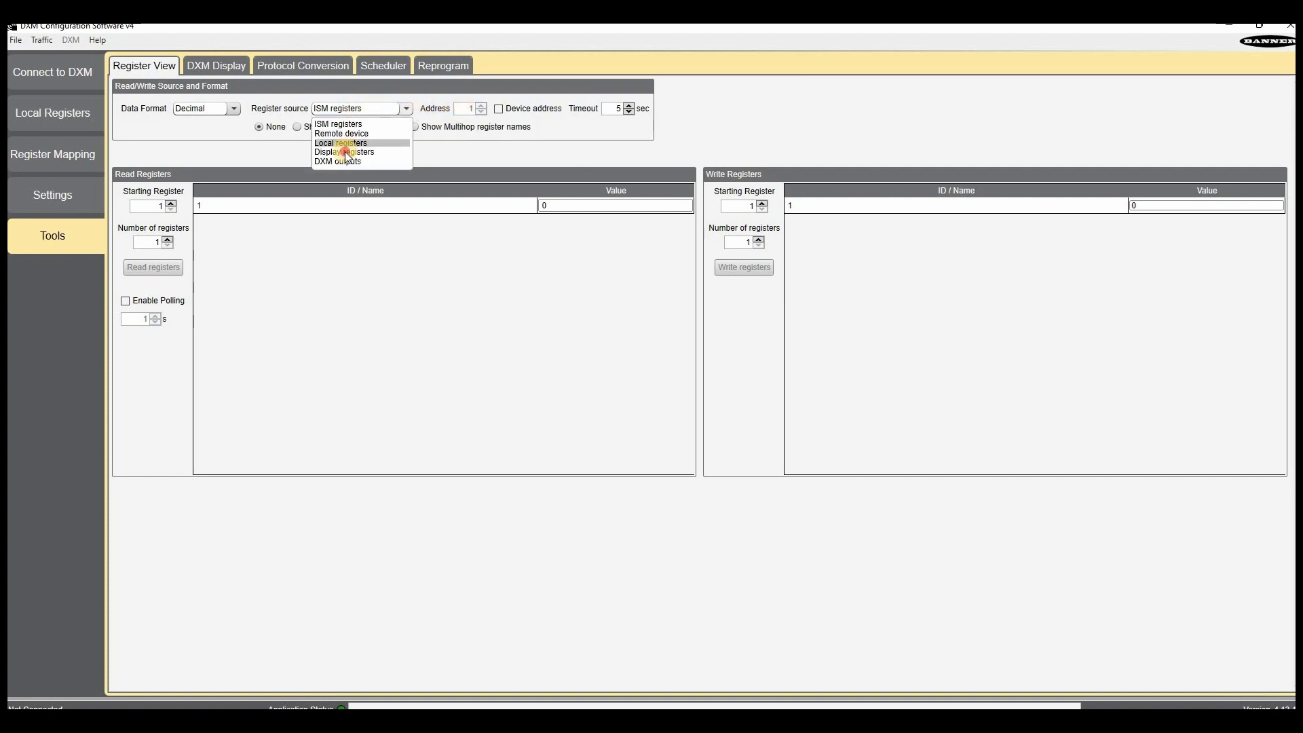
{"action": "left_click", "coordinate": [346, 147]}
{"action": "left_click", "coordinate": [358, 110]}
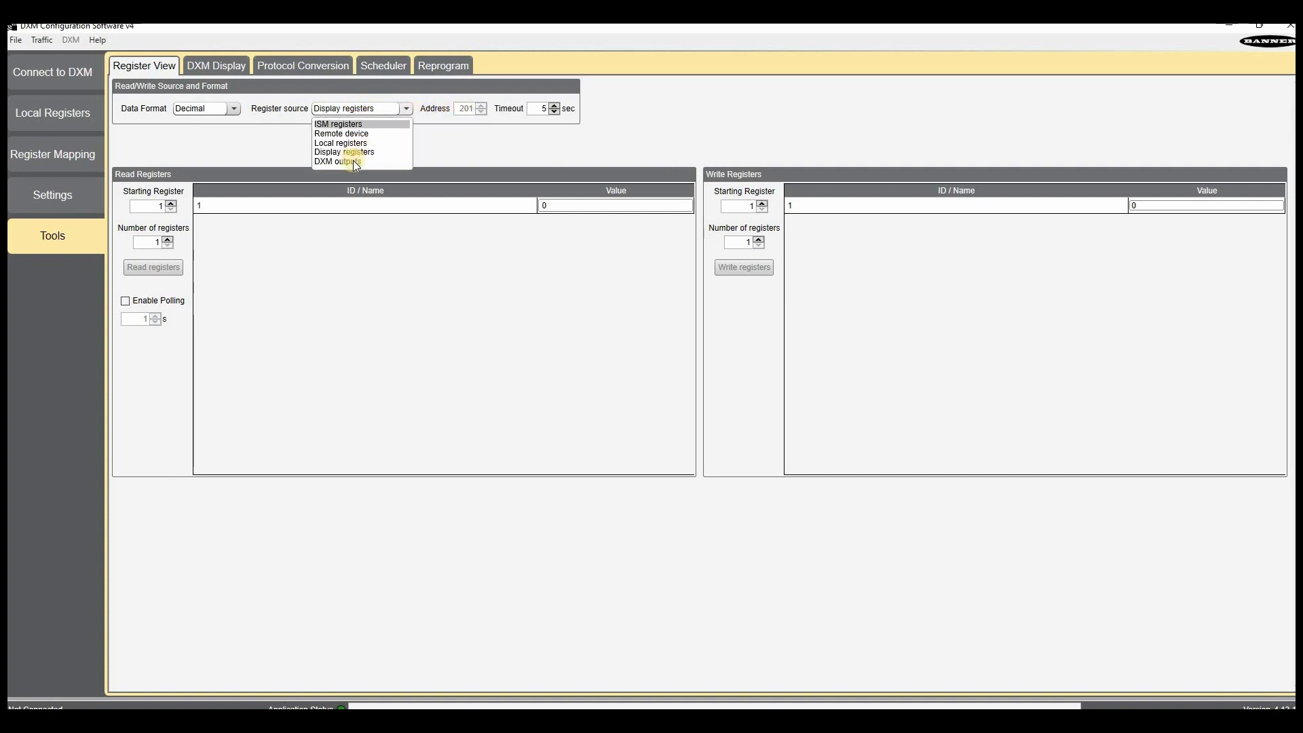
{"action": "left_click", "coordinate": [434, 109]}
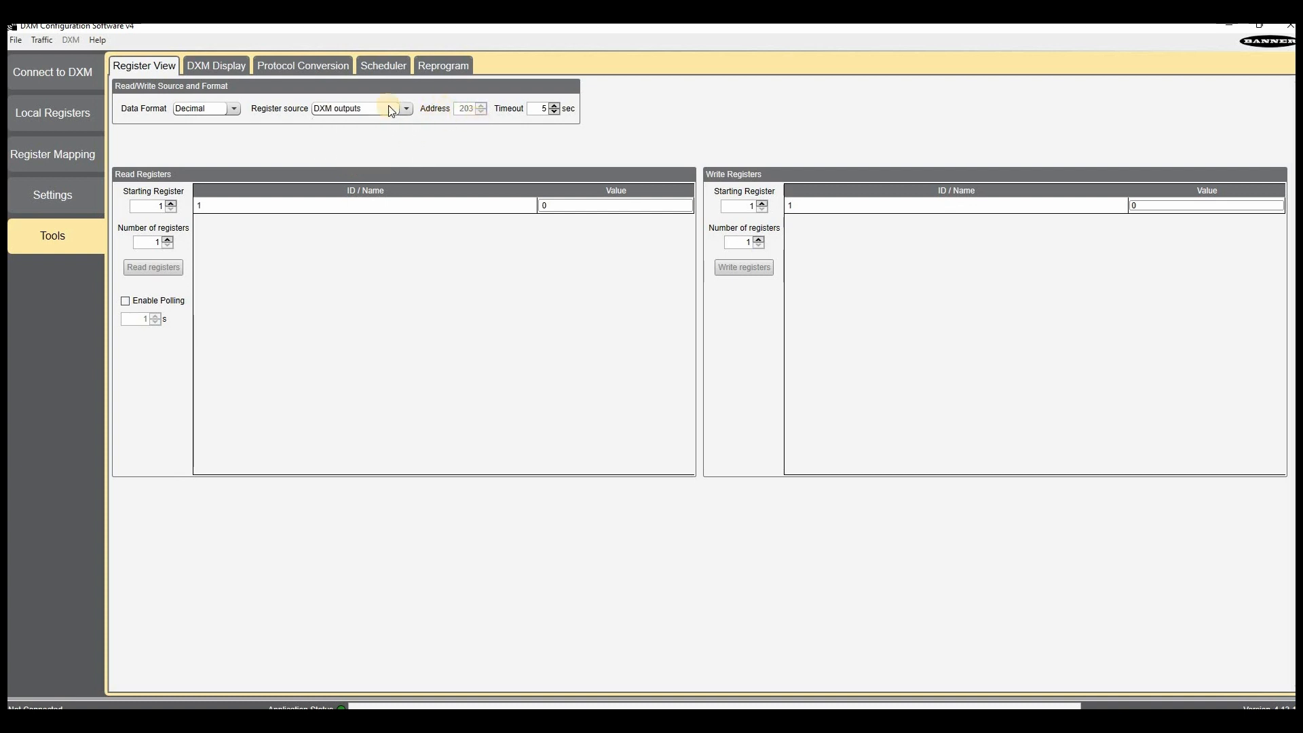
Step: Return to the "Tower Light" write rule and set its starting register on the slave to 2101
{"action": "left_click", "coordinate": [87, 148]}
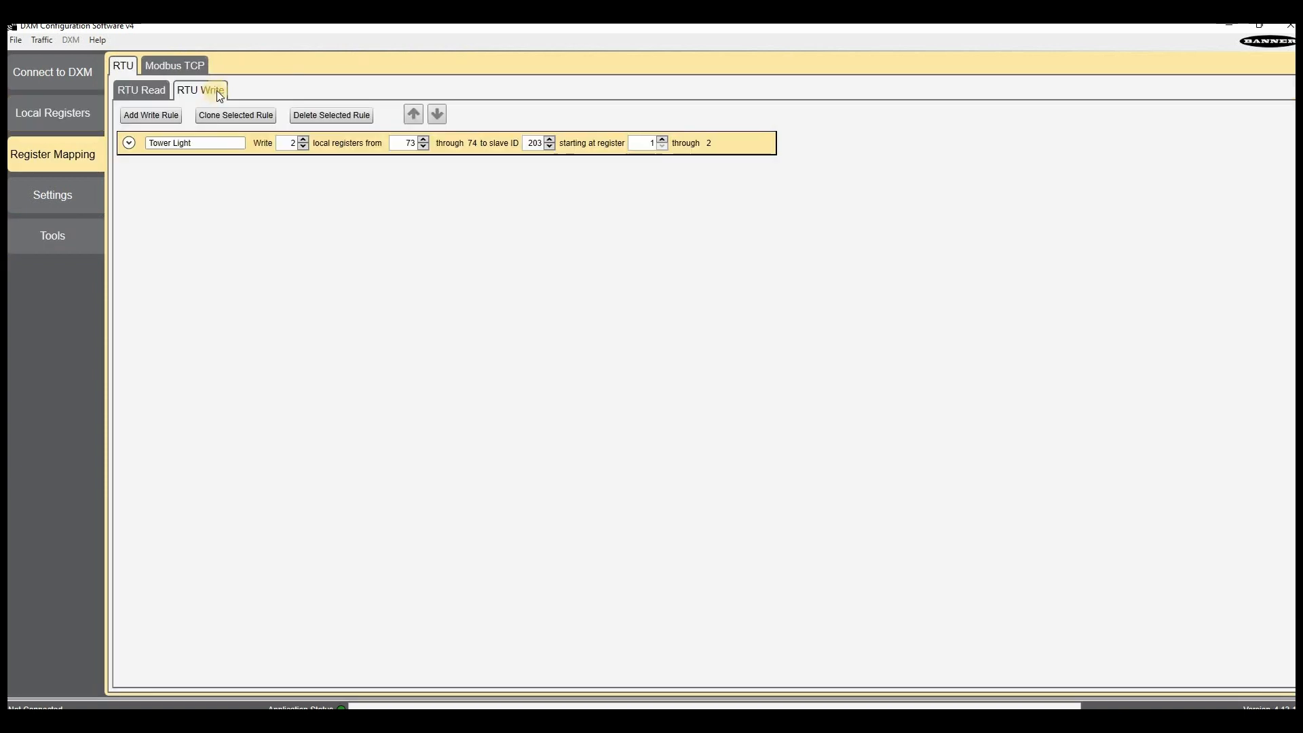
{"action": "left_click_drag", "start_coordinate": [642, 142], "coordinate": [654, 143]}
{"action": "type", "text": "20"}
{"action": "key", "text": "BackSpace"}
{"action": "type", "text": "101"}
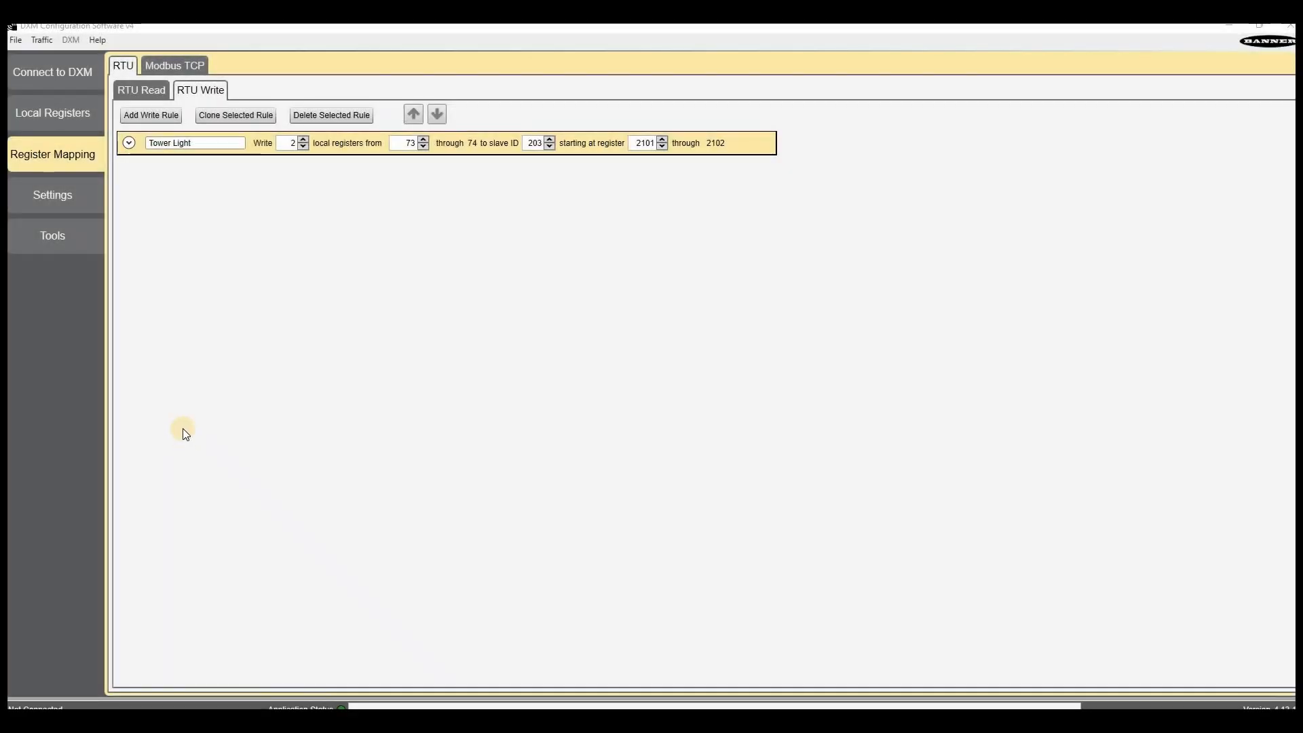
Step: Add a control logic rule named "Tank 1" to the local registers' action rules
{"action": "left_click", "coordinate": [79, 116]}
{"action": "left_click", "coordinate": [253, 63]}
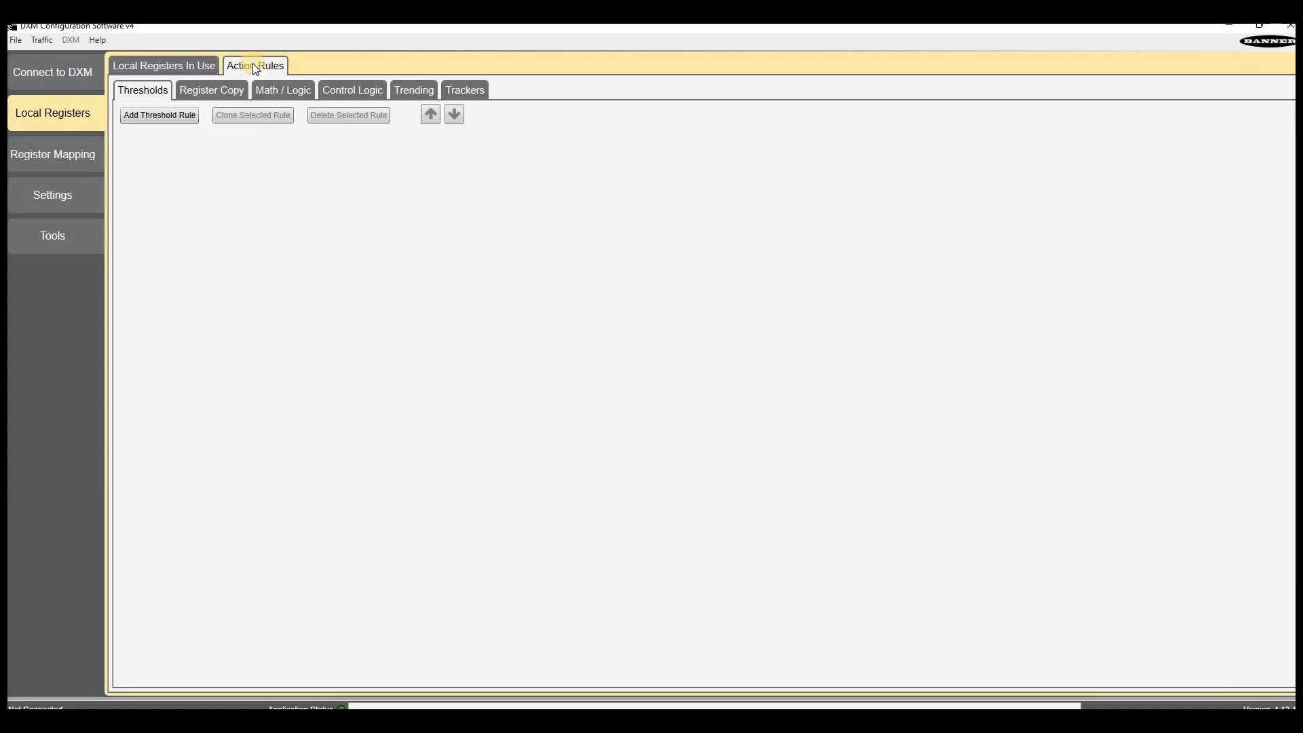
{"action": "left_click", "coordinate": [351, 99]}
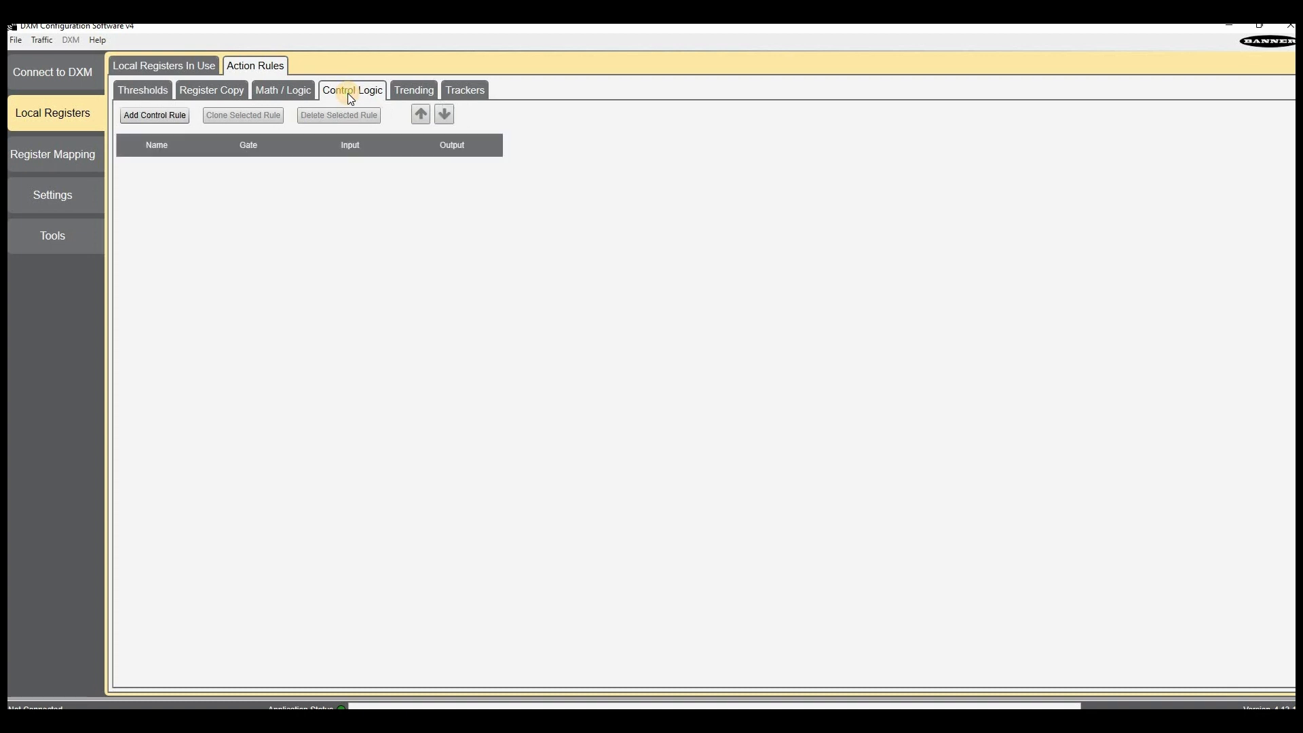
{"action": "left_click", "coordinate": [181, 116]}
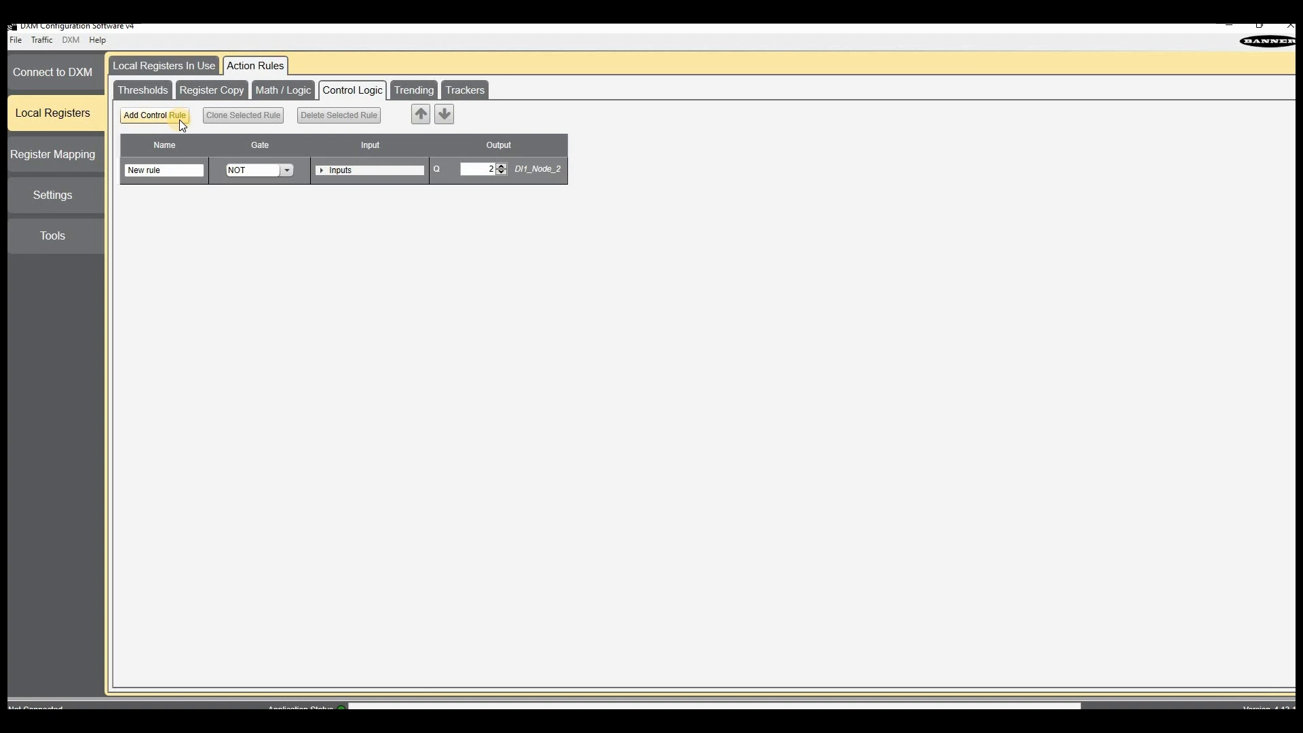
{"action": "left_click", "coordinate": [165, 168]}
{"action": "left_click", "coordinate": [97, 234]}
{"action": "type", "text": "Tank 1"}
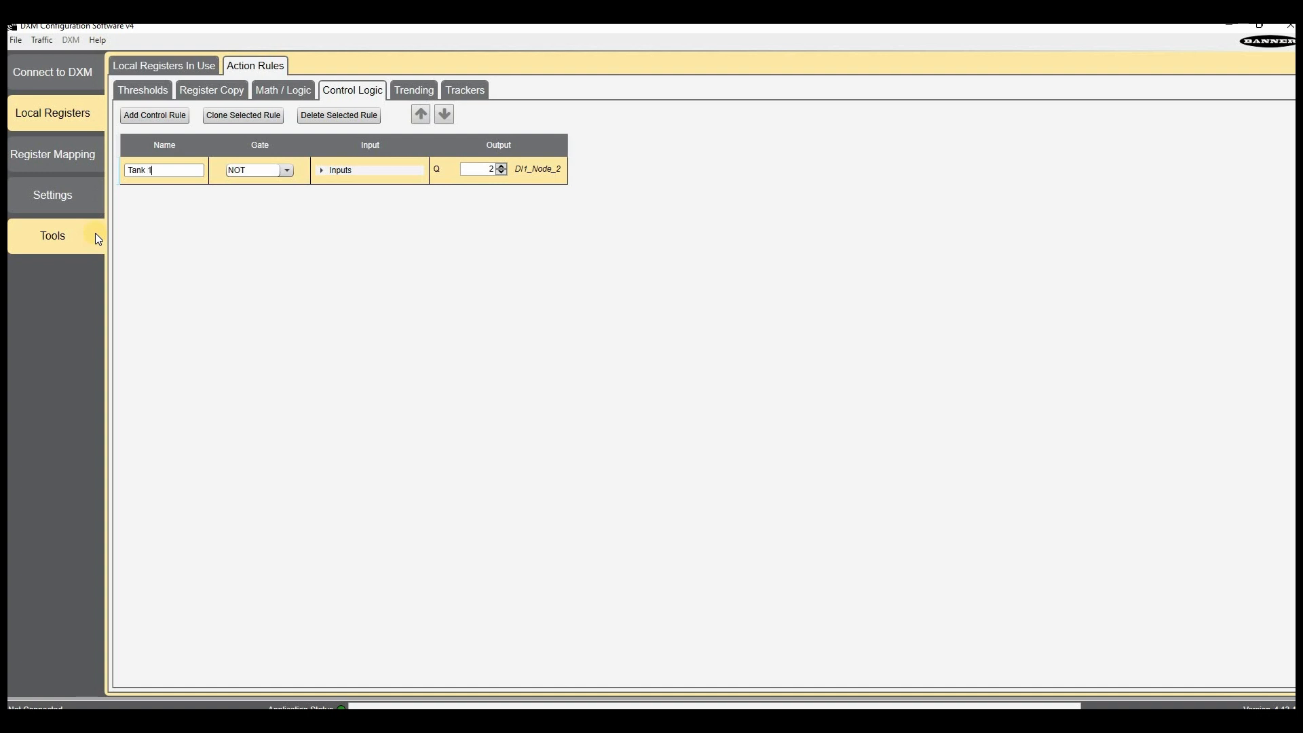
Step: Set the "Tank 1" rule to an OR gate with registers 1 and 7 as inputs and register 40 as output
{"action": "left_click", "coordinate": [235, 168]}
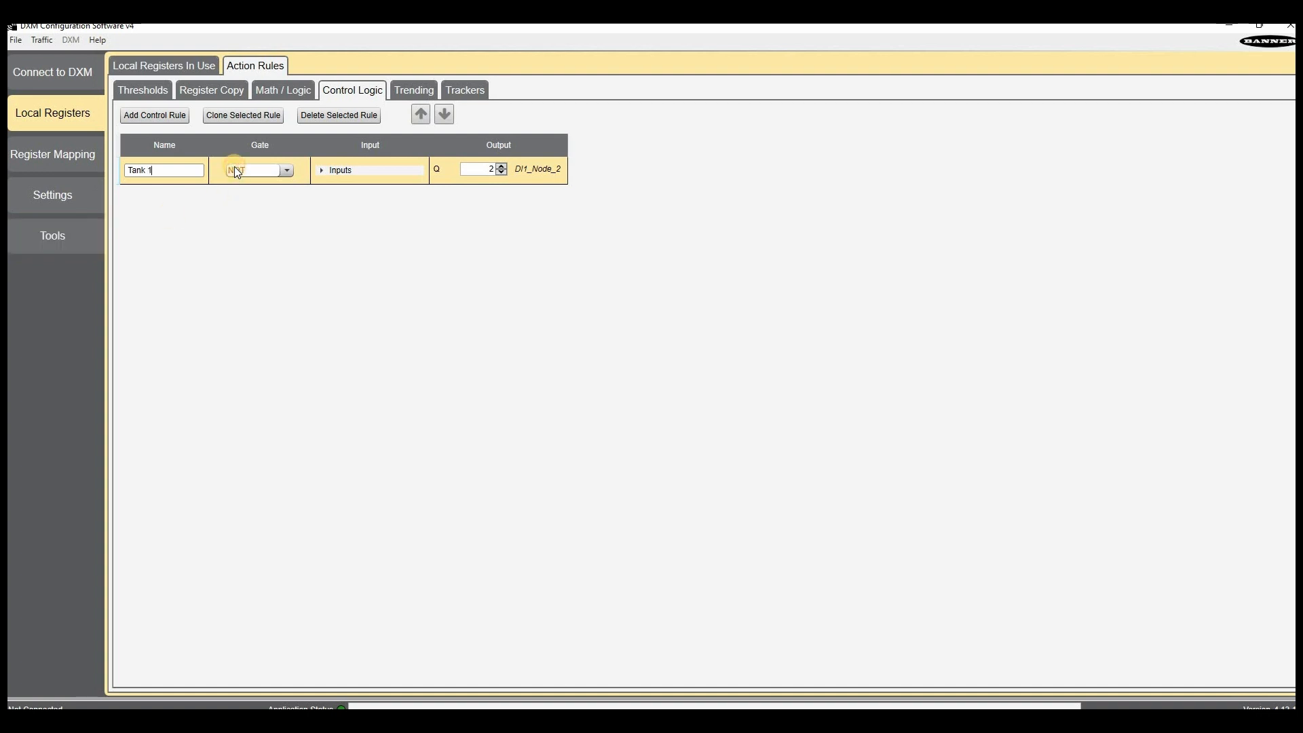
{"action": "left_click", "coordinate": [259, 194]}
{"action": "left_click", "coordinate": [323, 170]}
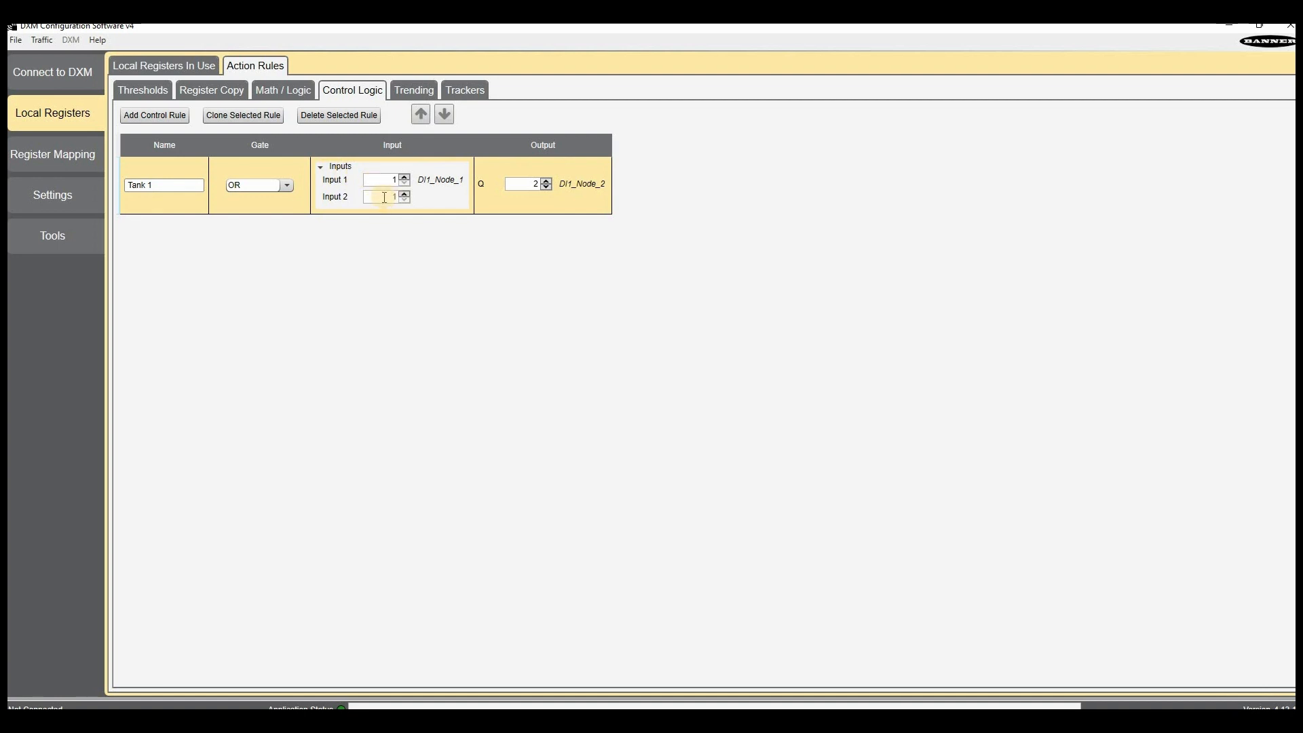
{"action": "type", "text": "6"}
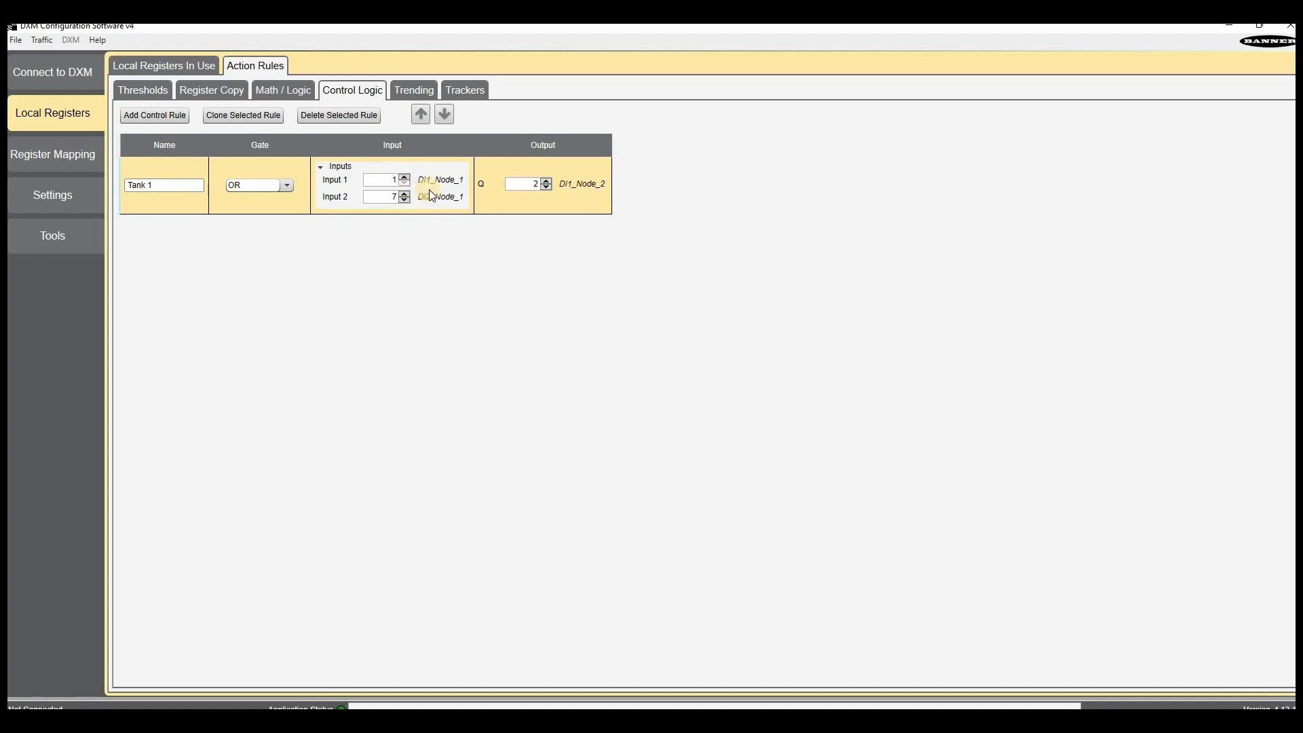
{"action": "left_click", "coordinate": [517, 184]}
{"action": "type", "text": "40"}
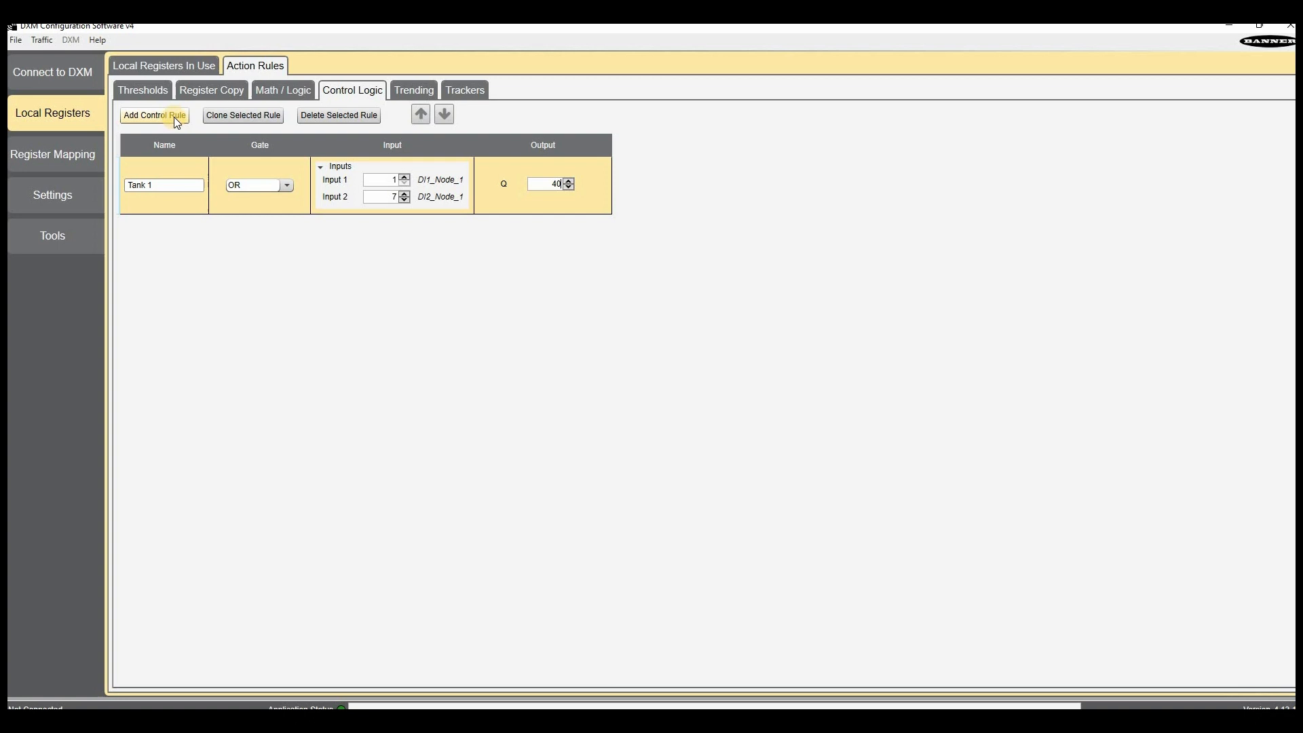
Step: Clone the "Tank 1" rule as "Tank 2" with input registers 2 and 8 and output register 41
{"action": "left_click", "coordinate": [249, 115]}
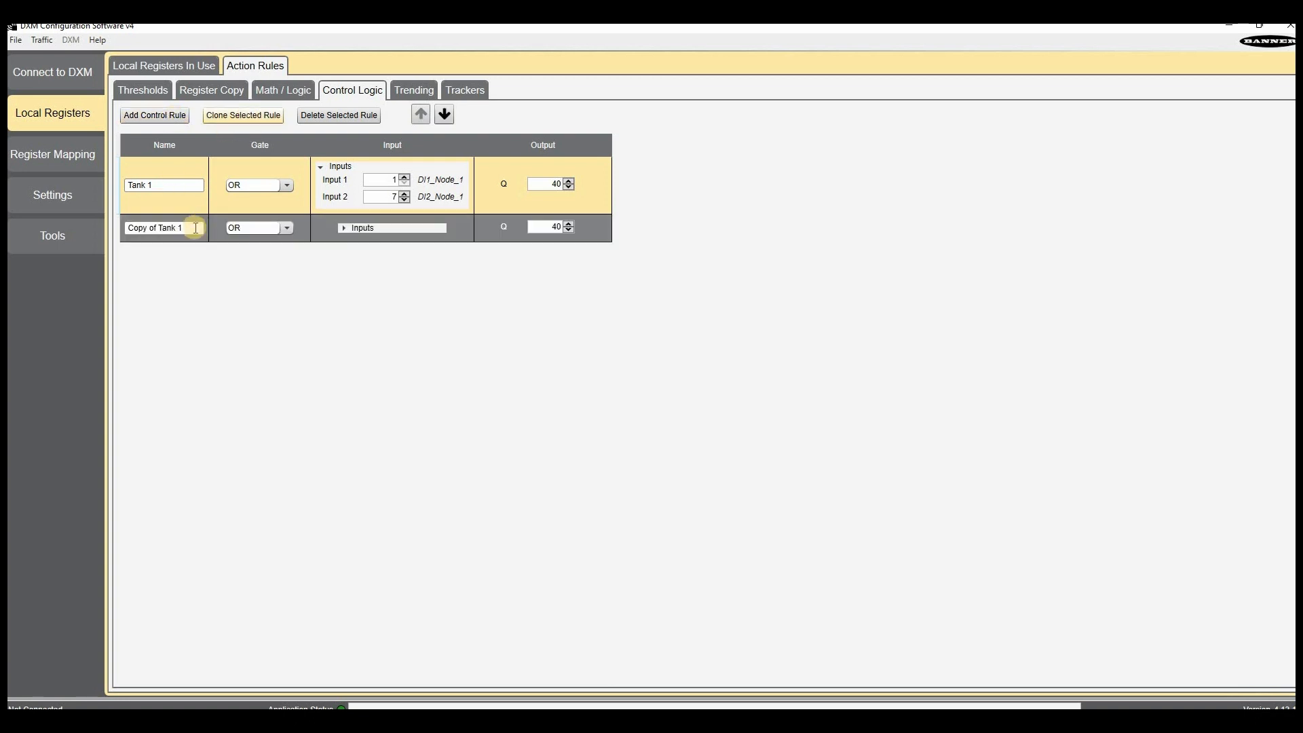
{"action": "triple_click", "coordinate": [195, 228]}
{"action": "type", "text": "Tank 2"}
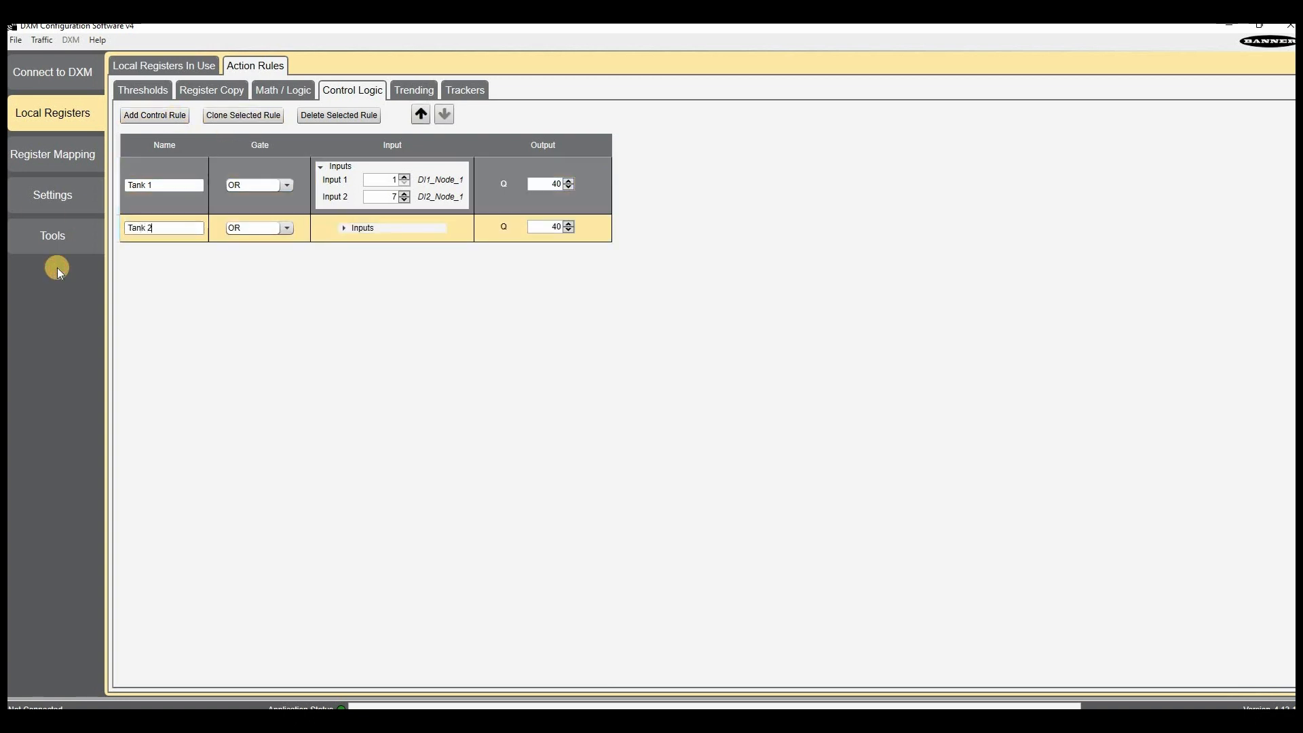
{"action": "left_click", "coordinate": [344, 228]}
{"action": "type", "text": "41"}
Step: Clone the "Tank 2" rule as "Tank 3" with input registers 3 and 9 and output register 42
{"action": "left_click", "coordinate": [186, 288]}
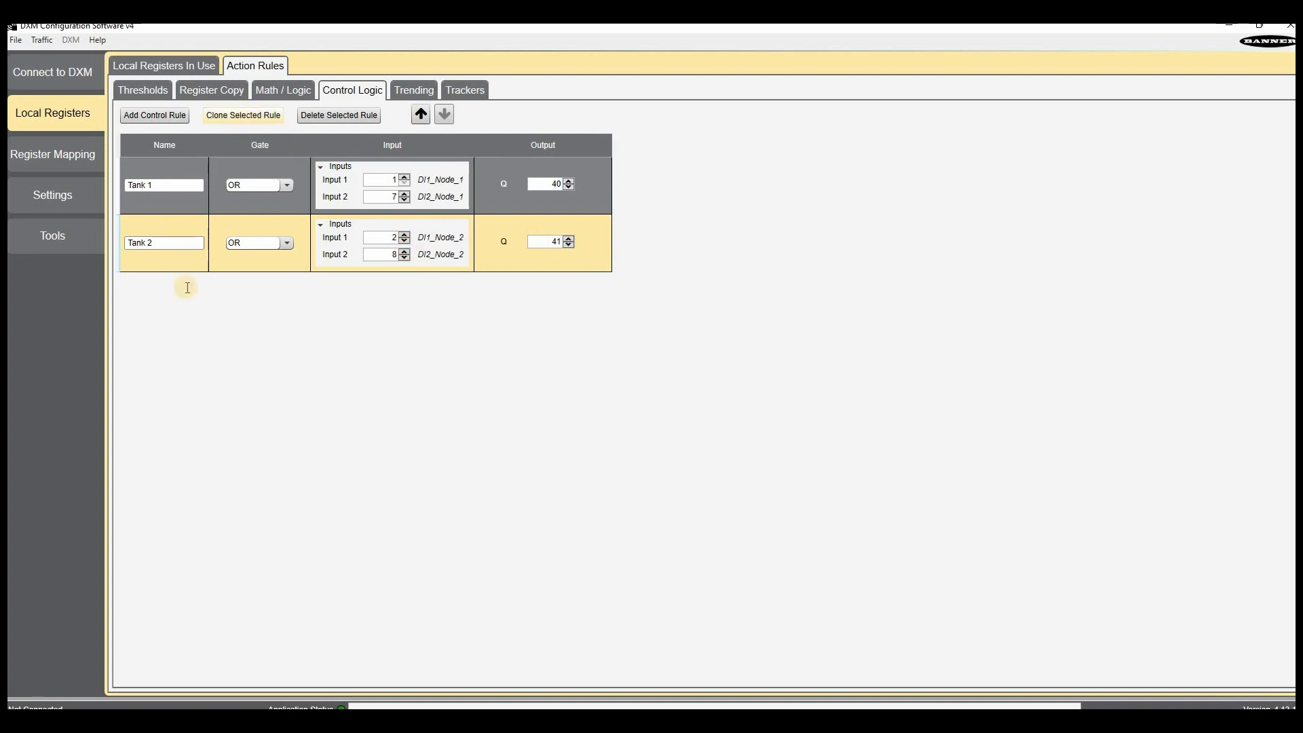
{"action": "left_click_drag", "start_coordinate": [186, 287], "coordinate": [47, 263]}
{"action": "type", "text": "Tank 3"}
{"action": "left_click", "coordinate": [346, 287]}
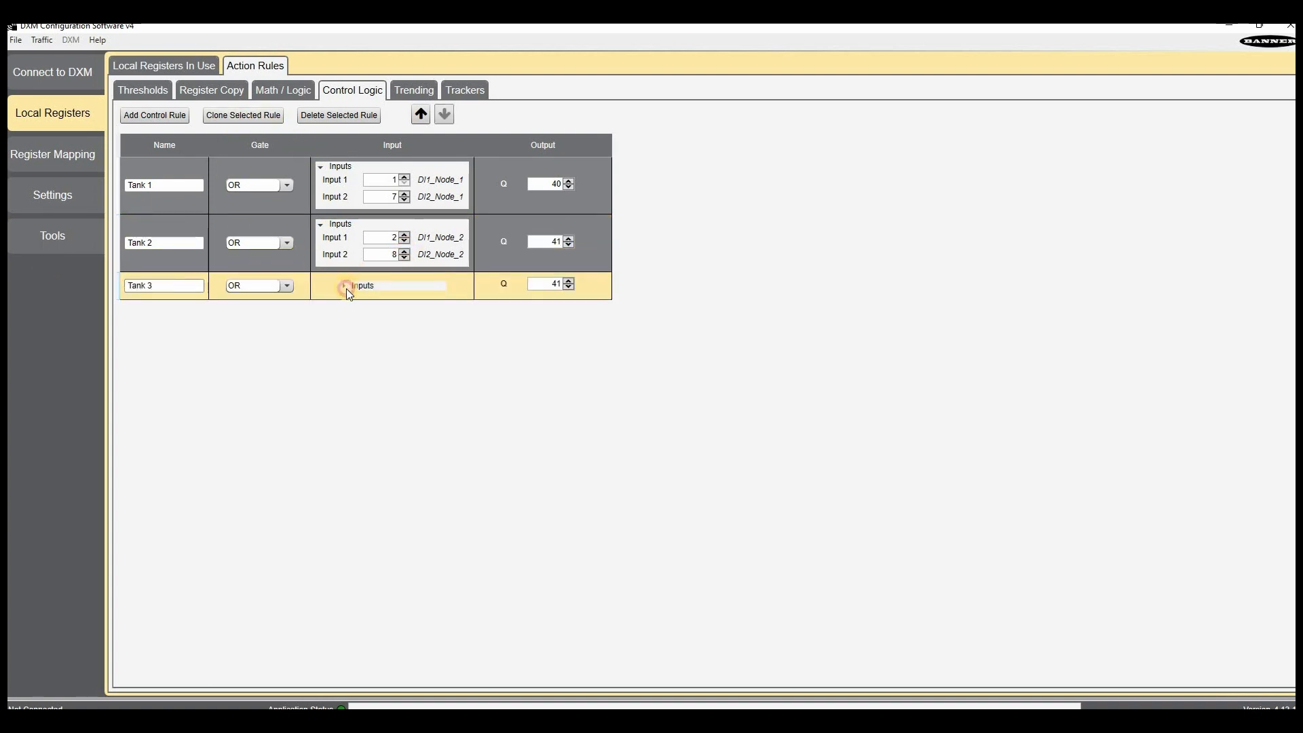
{"action": "left_click", "coordinate": [404, 292]}
{"action": "left_click", "coordinate": [404, 309]}
{"action": "left_click", "coordinate": [569, 295]}
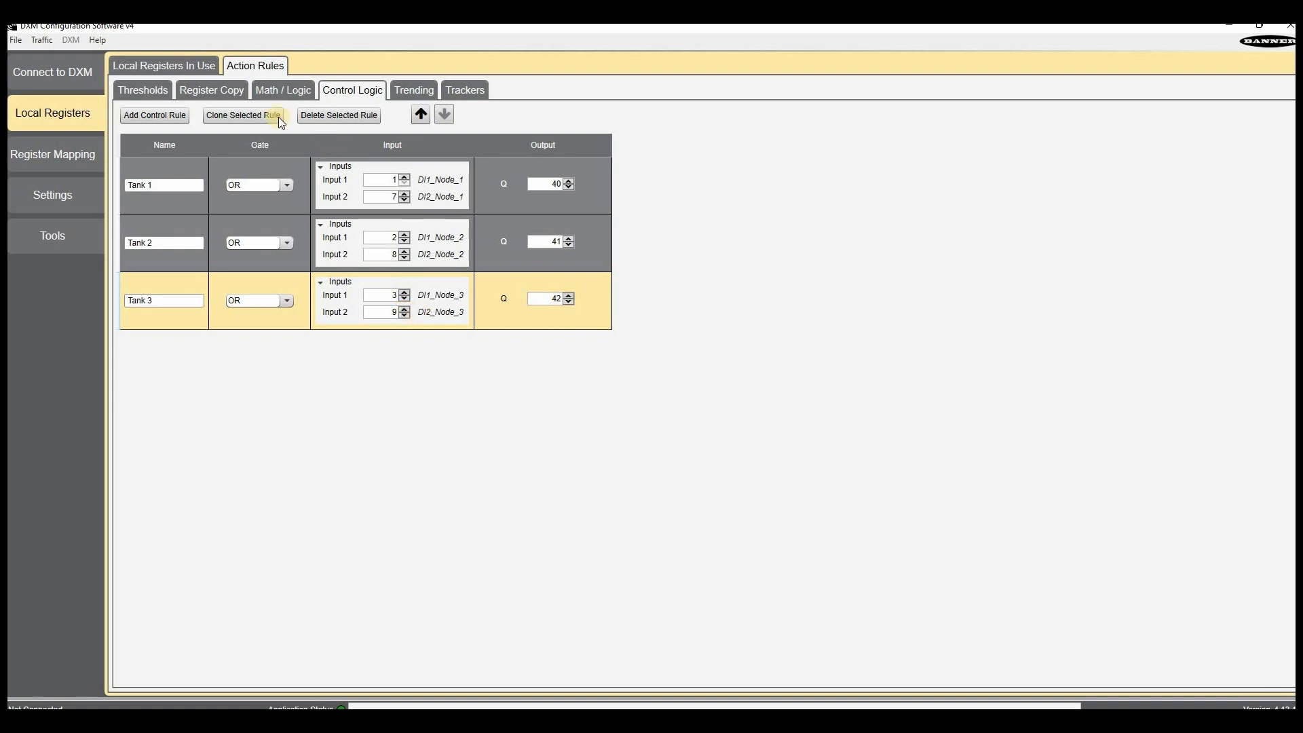
Step: Clone the "Tank 3" rule as "Tank 4" with input registers 4 and 10 and output register 43
{"action": "left_click", "coordinate": [278, 117]}
{"action": "left_click_drag", "start_coordinate": [186, 342], "coordinate": [11, 302]}
{"action": "type", "text": "Tank 4"}
{"action": "left_click", "coordinate": [346, 344]}
{"action": "left_click", "coordinate": [404, 367]}
{"action": "left_click", "coordinate": [569, 353]}
Step: Clone the "Tank 4" rule as "Tank 5" with input registers 5 and 11 and output register 44
{"action": "left_click", "coordinate": [270, 116]}
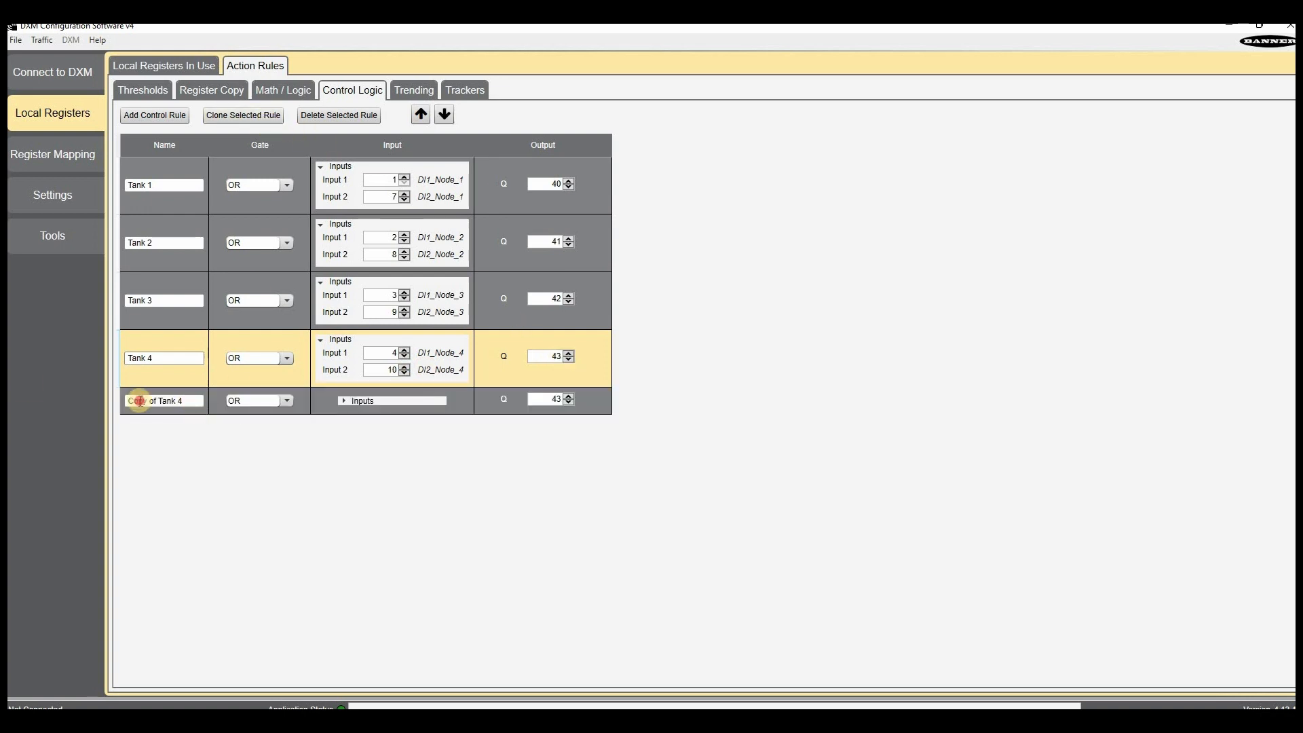
{"action": "left_click_drag", "start_coordinate": [192, 401], "coordinate": [79, 437]}
{"action": "type", "text": "Tank 5"}
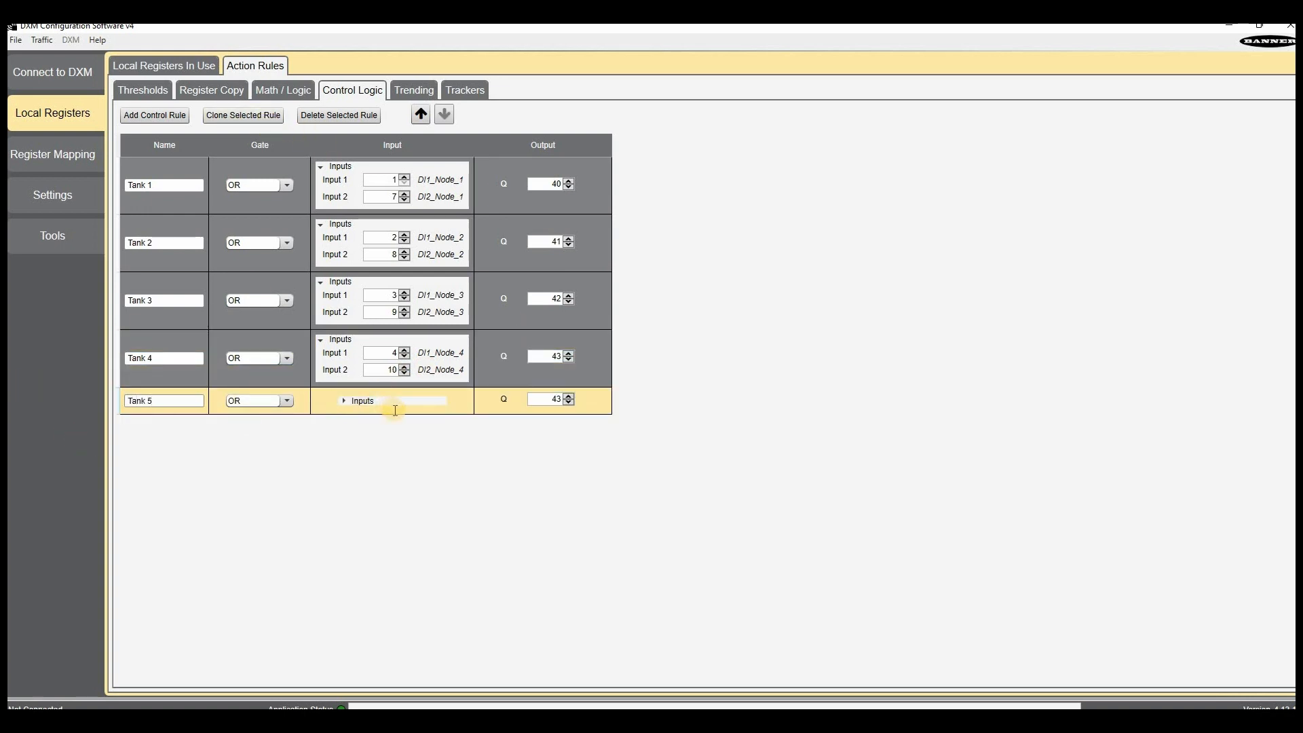
{"action": "left_click", "coordinate": [392, 409]}
{"action": "left_click", "coordinate": [569, 411]}
Step: Add a new control rule named "Tank 6" and set its gate to OR
{"action": "left_click", "coordinate": [156, 115]}
{"action": "left_click_drag", "start_coordinate": [176, 457], "coordinate": [72, 482]}
{"action": "type", "text": "Tank 6"}
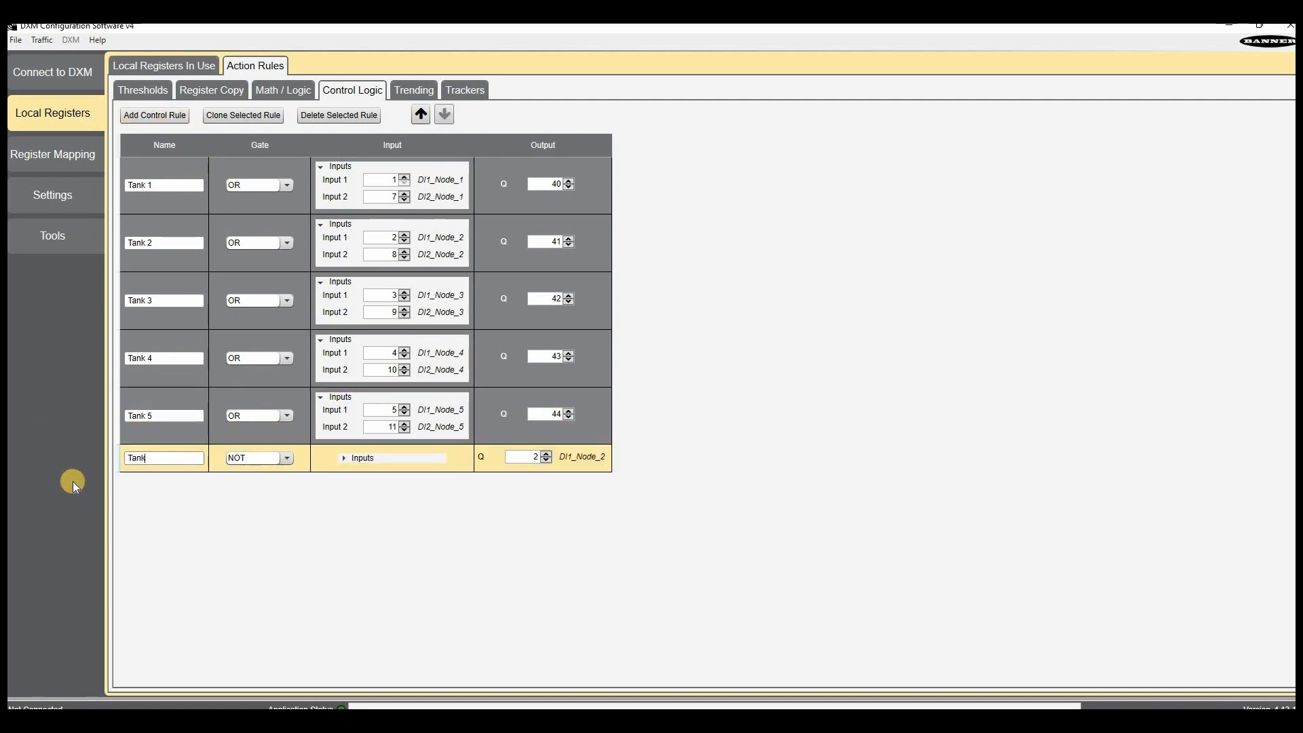
{"action": "left_click", "coordinate": [251, 457]}
{"action": "left_click", "coordinate": [244, 483]}
Step: Set the "Tank 6" rule's inputs to registers 6 and 12 and its output to register 45
{"action": "left_click", "coordinate": [344, 457]}
{"action": "left_click", "coordinate": [382, 470]}
{"action": "type", "text": "6"}
{"action": "left_click", "coordinate": [390, 485]}
{"action": "type", "text": "12"}
{"action": "left_click", "coordinate": [530, 473]}
{"action": "type", "text": "45"}
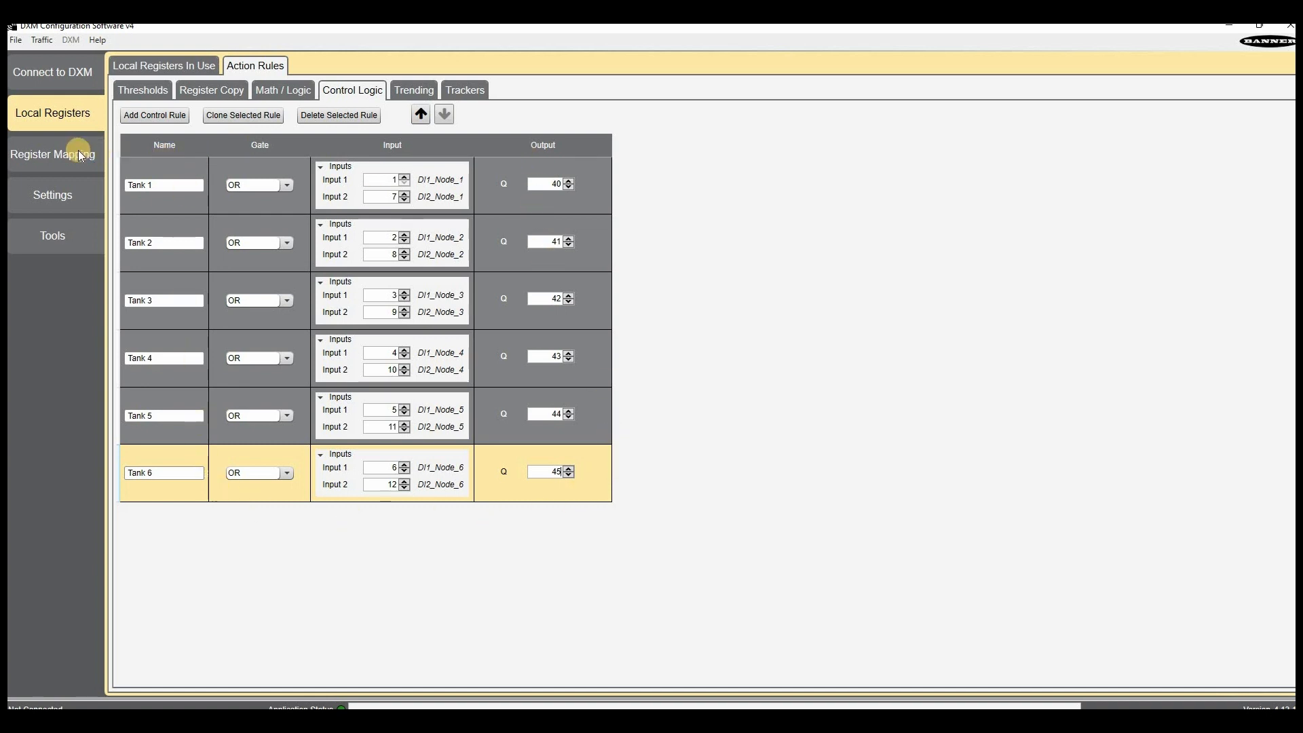
Step: Name local registers 40 through 45 "OR Alarm Tank_" with the name incrementing from 1
{"action": "left_click", "coordinate": [135, 71]}
{"action": "scroll", "coordinate": [165, 372], "scroll_direction": "down", "scroll_amount": 3}
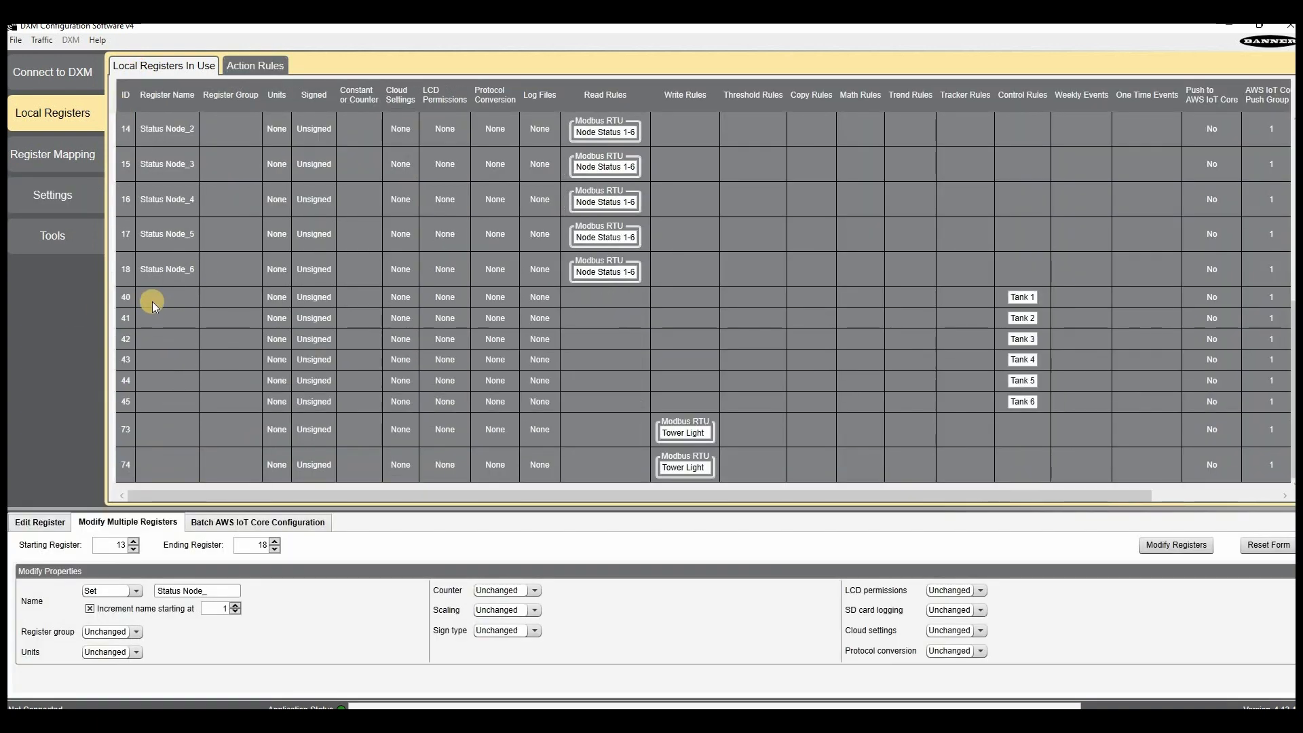
{"action": "double_click", "coordinate": [114, 544]}
{"action": "type", "text": "40"}
{"action": "left_click", "coordinate": [251, 550]}
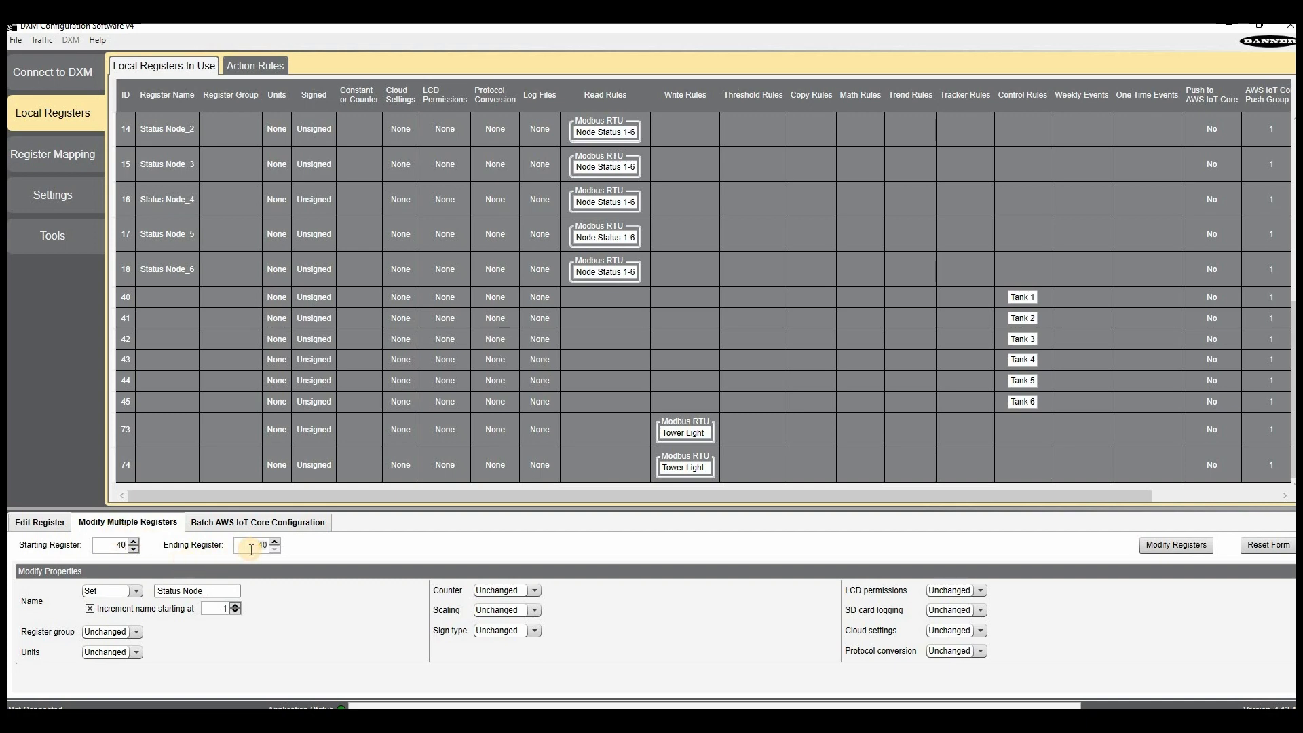
{"action": "type", "text": "45"}
{"action": "type", "text": "OR"}
{"action": "type", "text": " Alarm Tank"}
{"action": "type", "text": "_"}
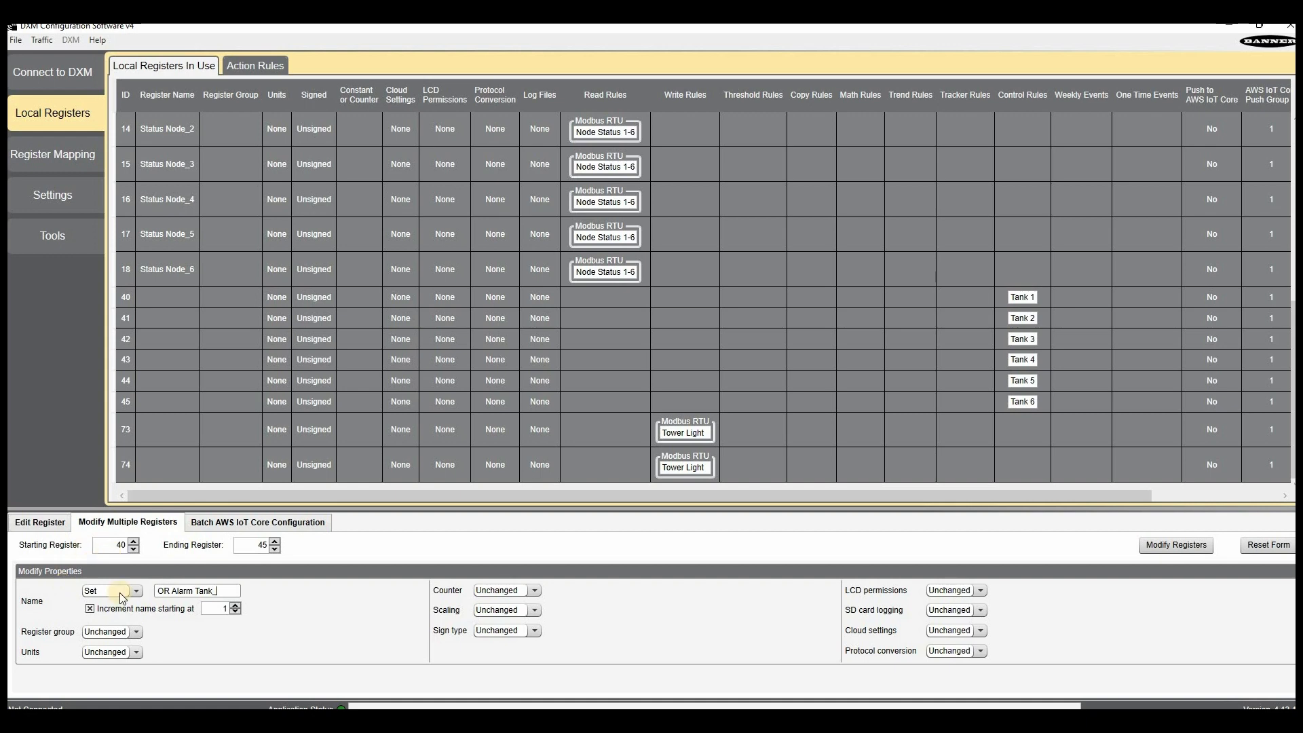
{"action": "left_click", "coordinate": [1187, 546]}
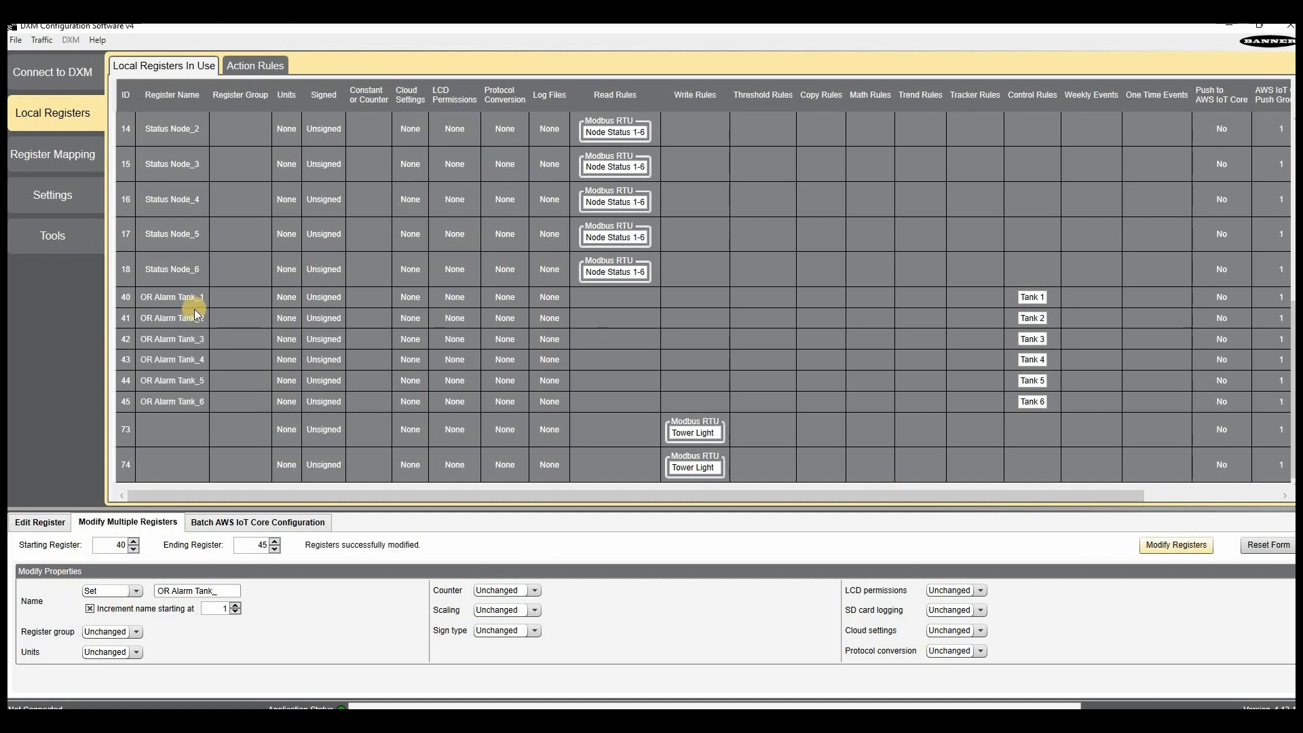
Step: Add a threshold rule named "Tank 1 Alarm" that is true when local register 40 equals 1
{"action": "left_click", "coordinate": [250, 68]}
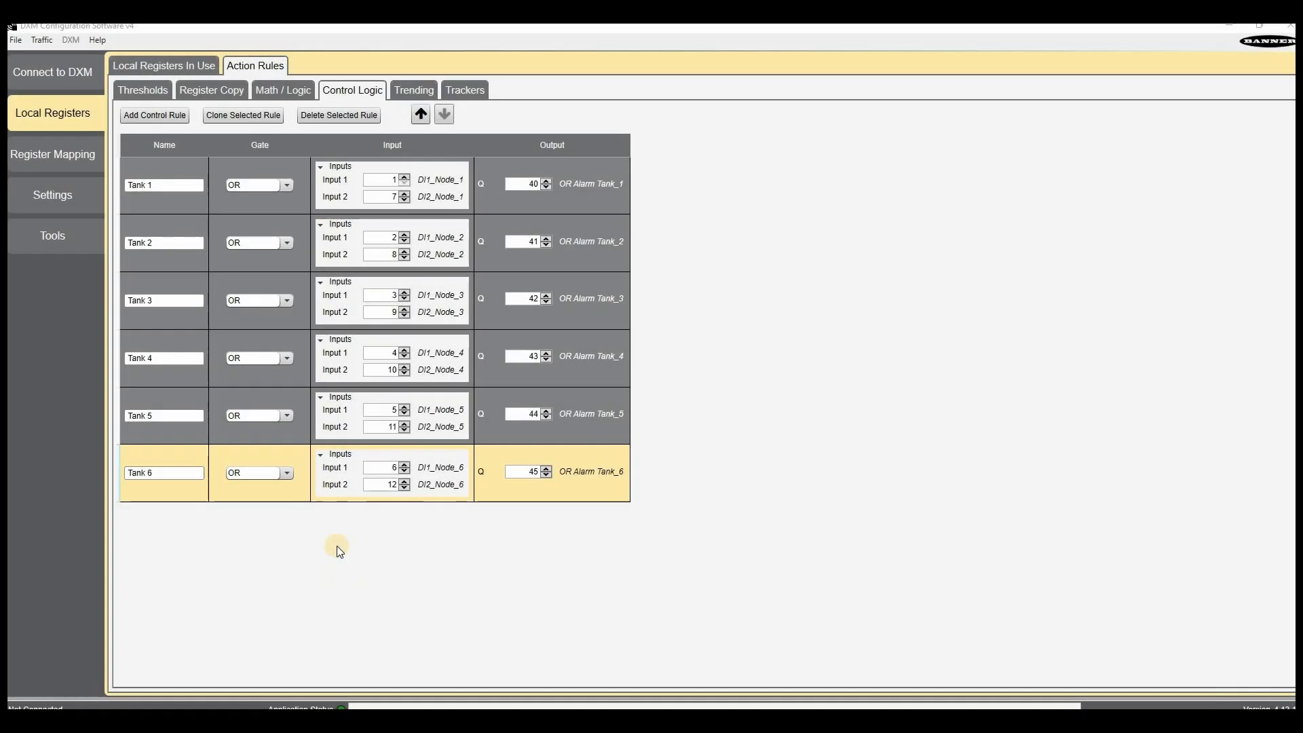
{"action": "left_click", "coordinate": [137, 93]}
{"action": "left_click", "coordinate": [146, 117]}
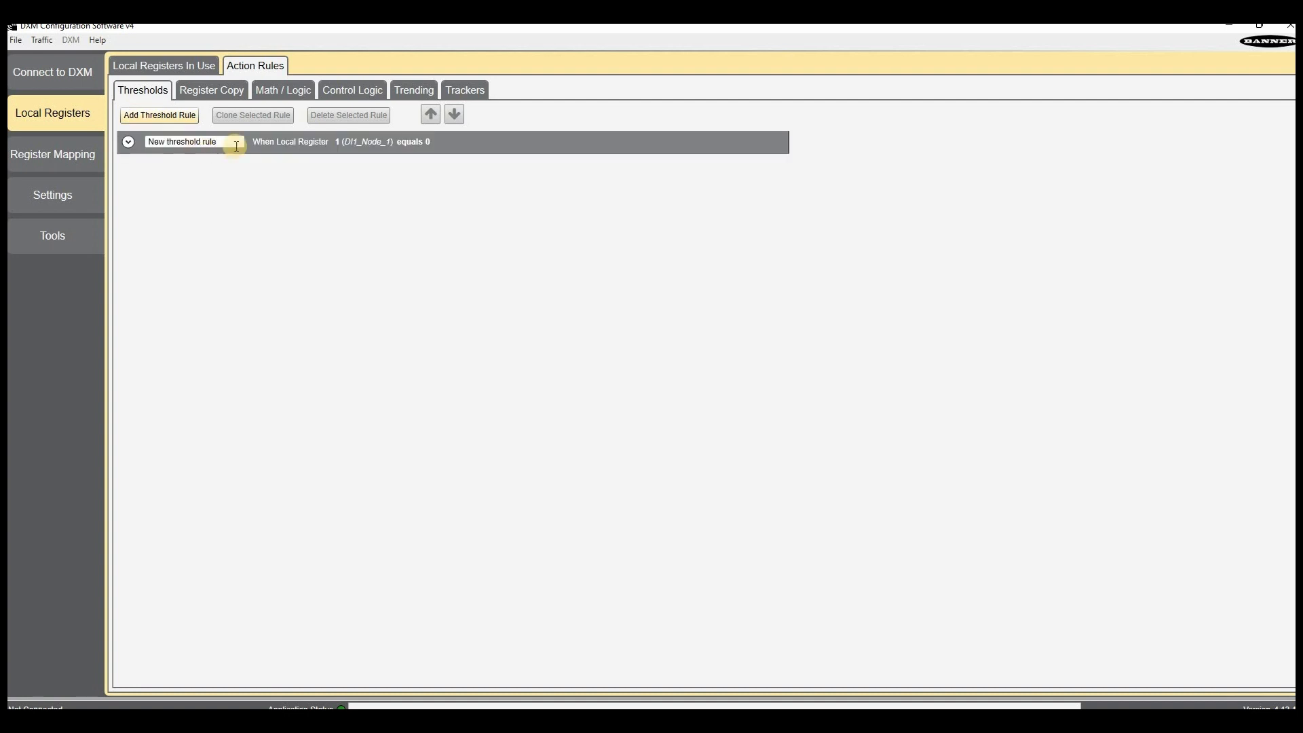
{"action": "left_click", "coordinate": [236, 146]}
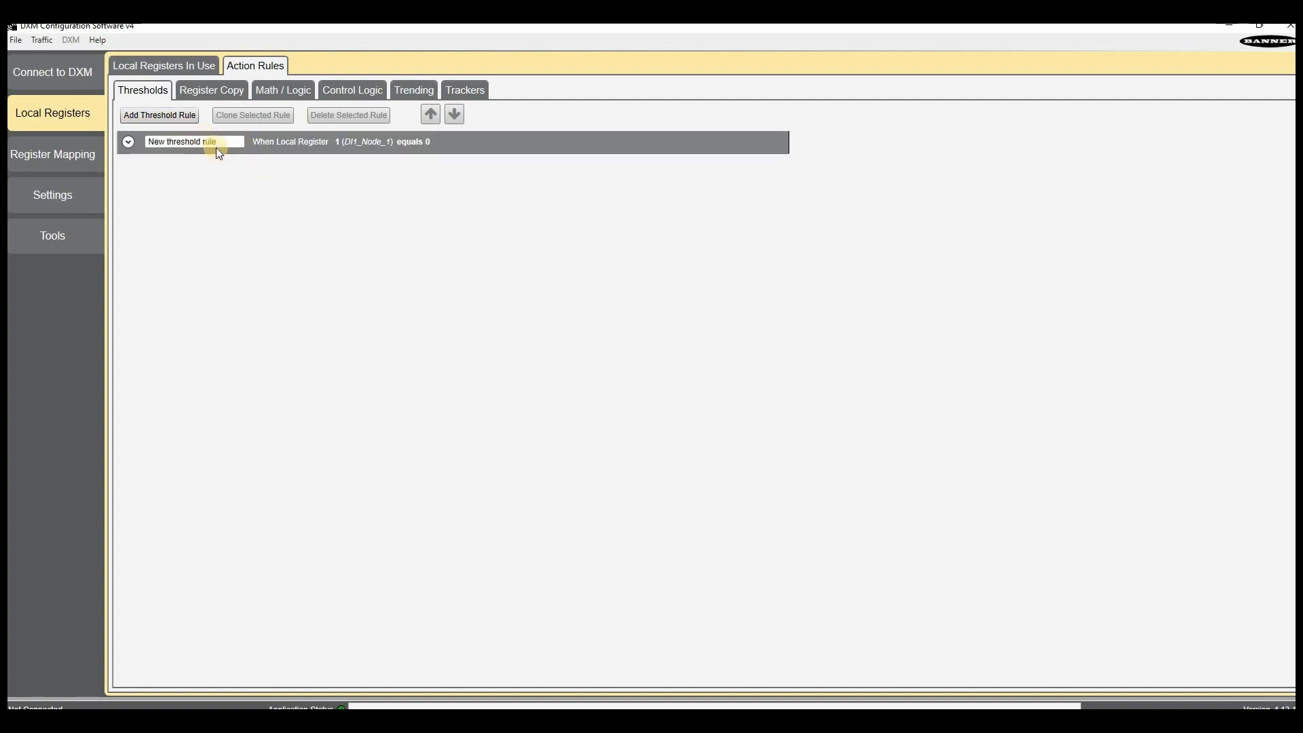
{"action": "left_click", "coordinate": [129, 142]}
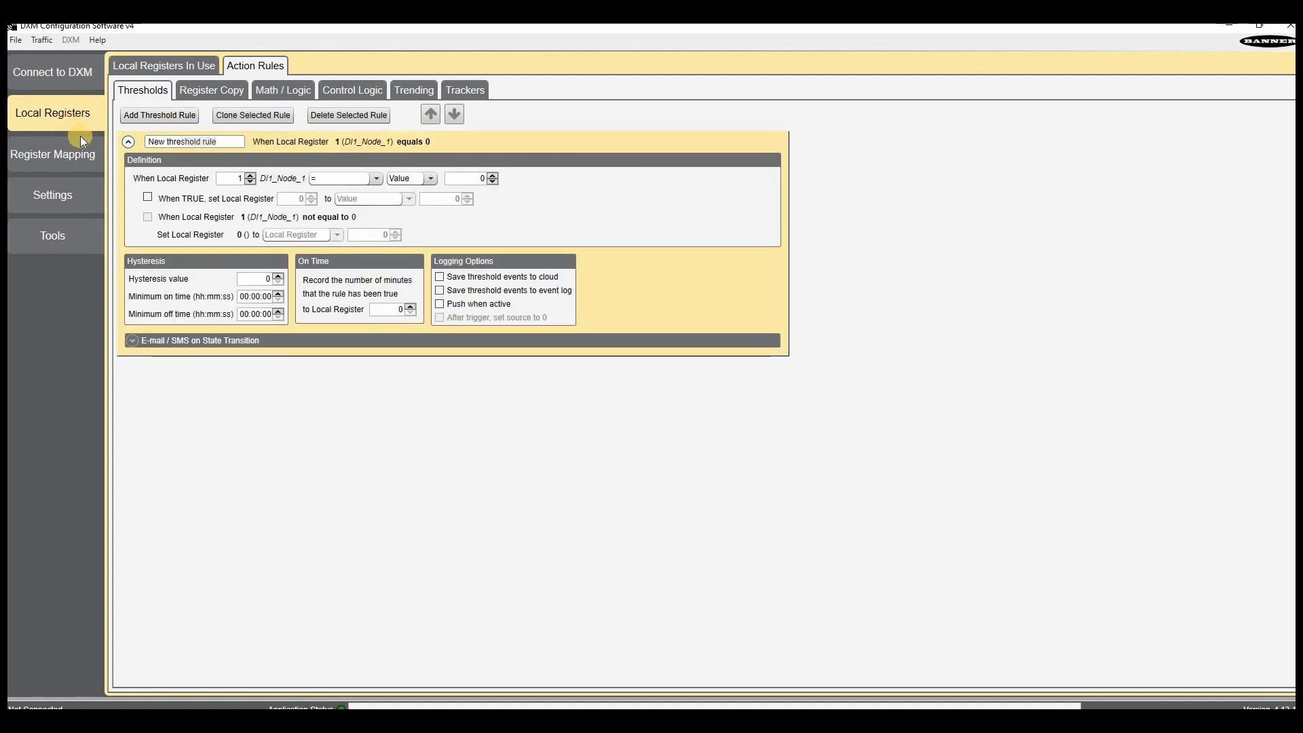
{"action": "type", "text": "Tank 1 Alarm"}
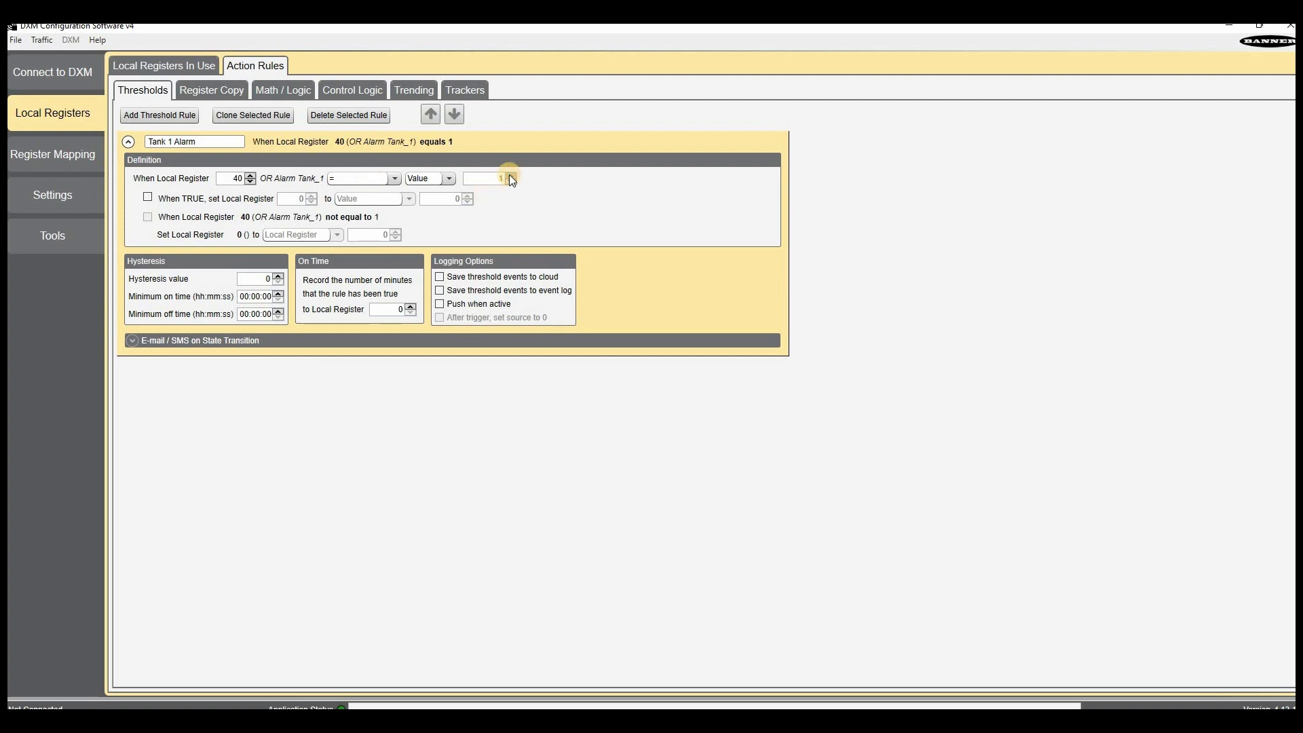
Step: Make the "Tank 1 Alarm" rule set local register 50 to 1 when true and to value 0 when register 40 is not equal to 1
{"action": "left_click", "coordinate": [148, 197]}
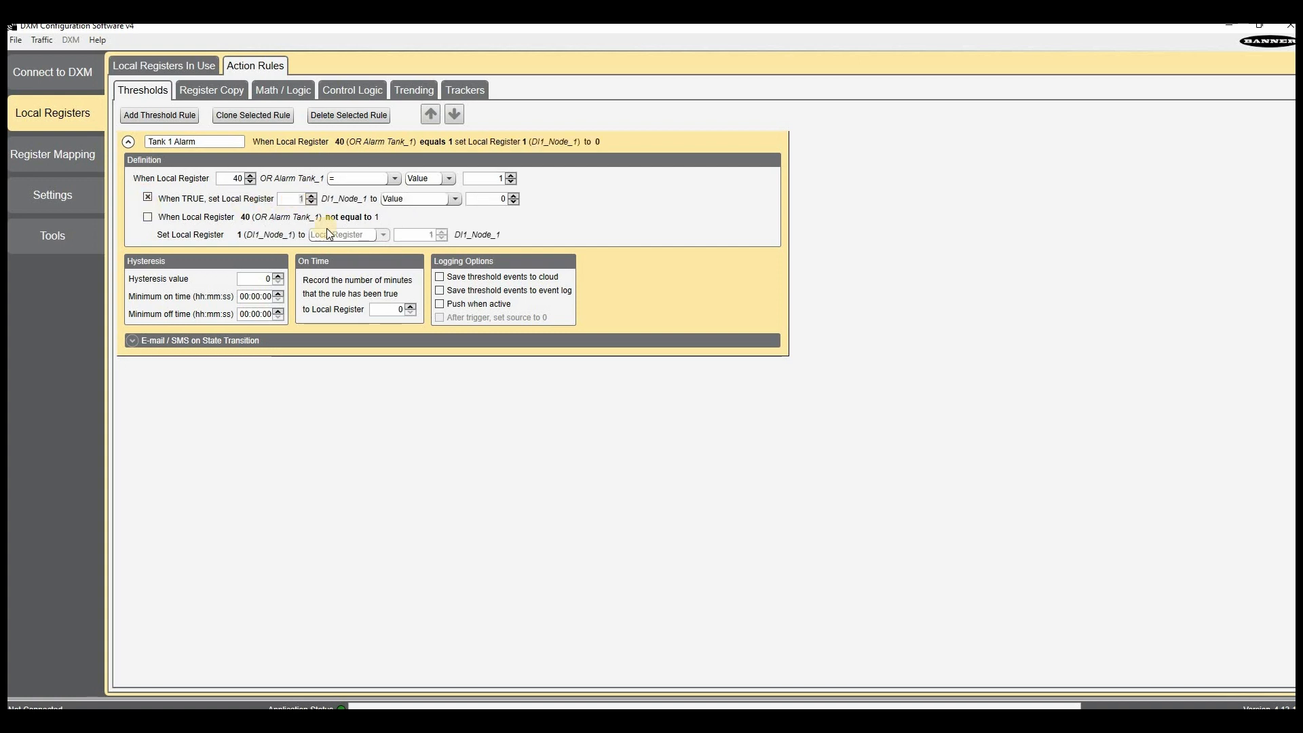
{"action": "type", "text": "50"}
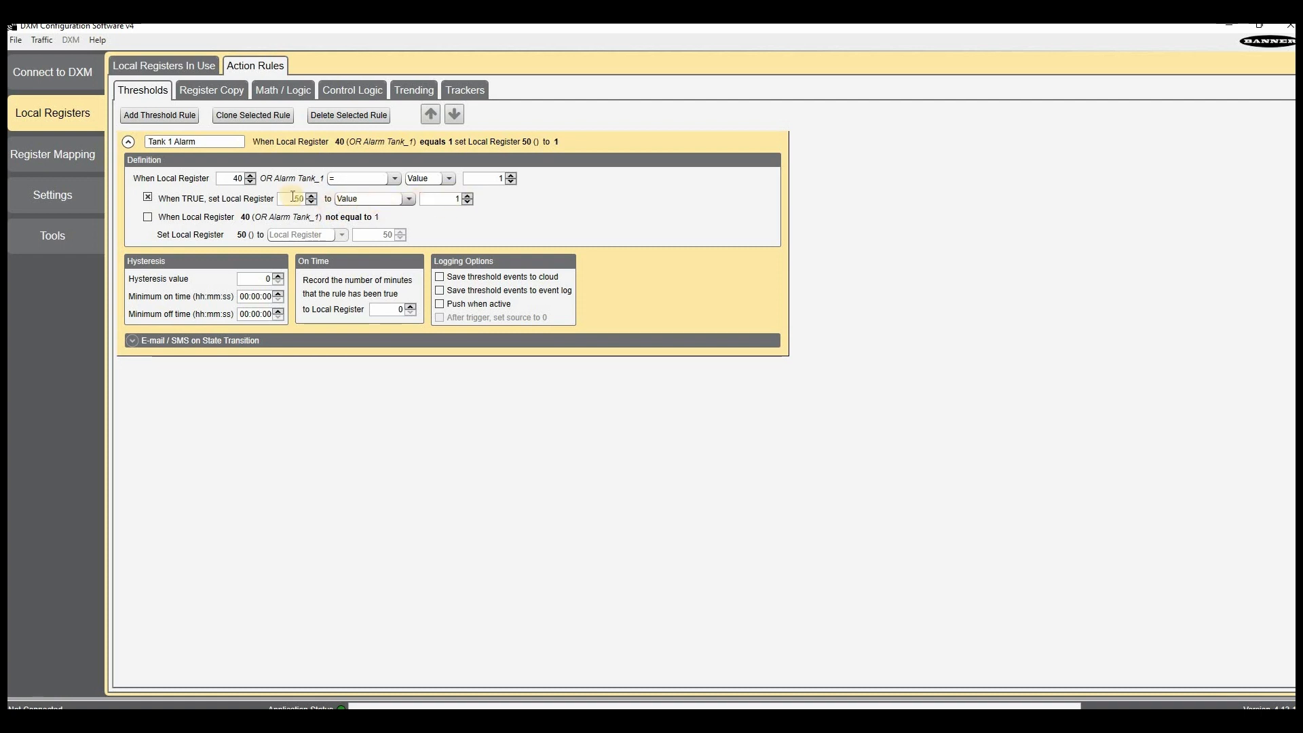
{"action": "left_click", "coordinate": [148, 217]}
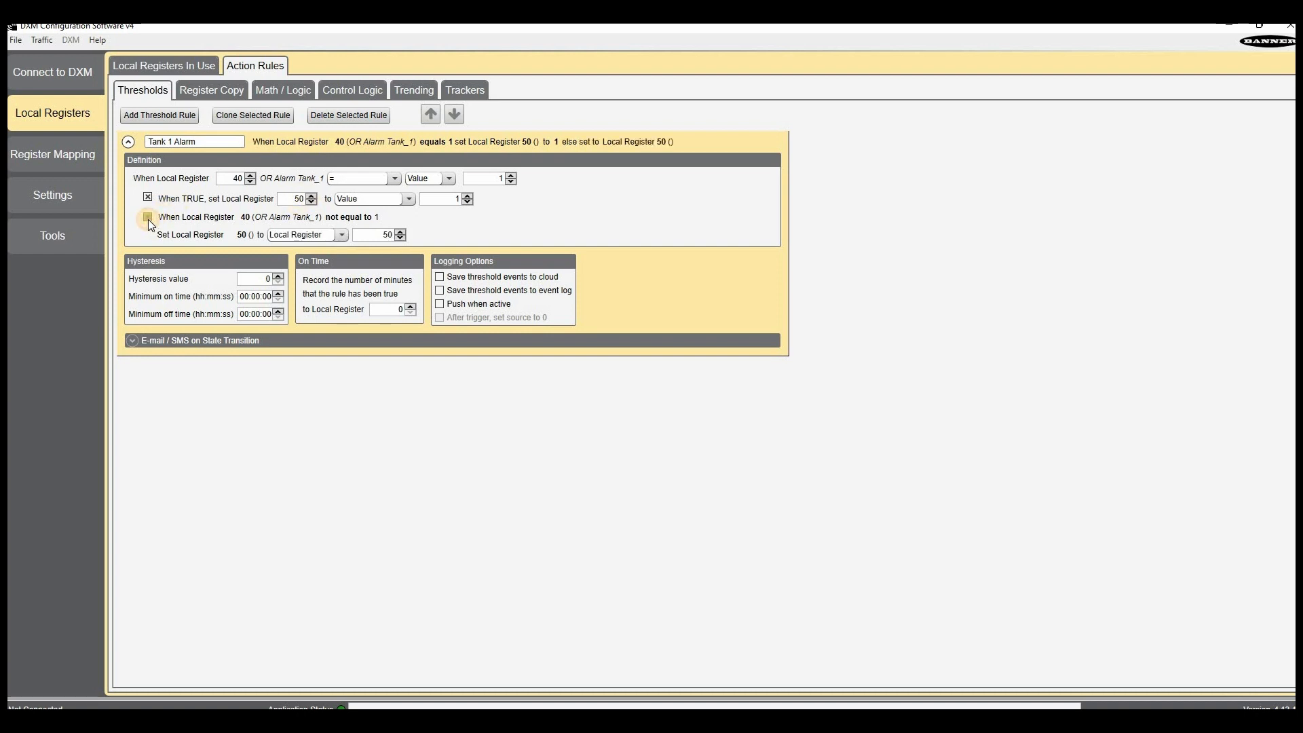
{"action": "left_click", "coordinate": [296, 235]}
{"action": "left_click", "coordinate": [299, 270]}
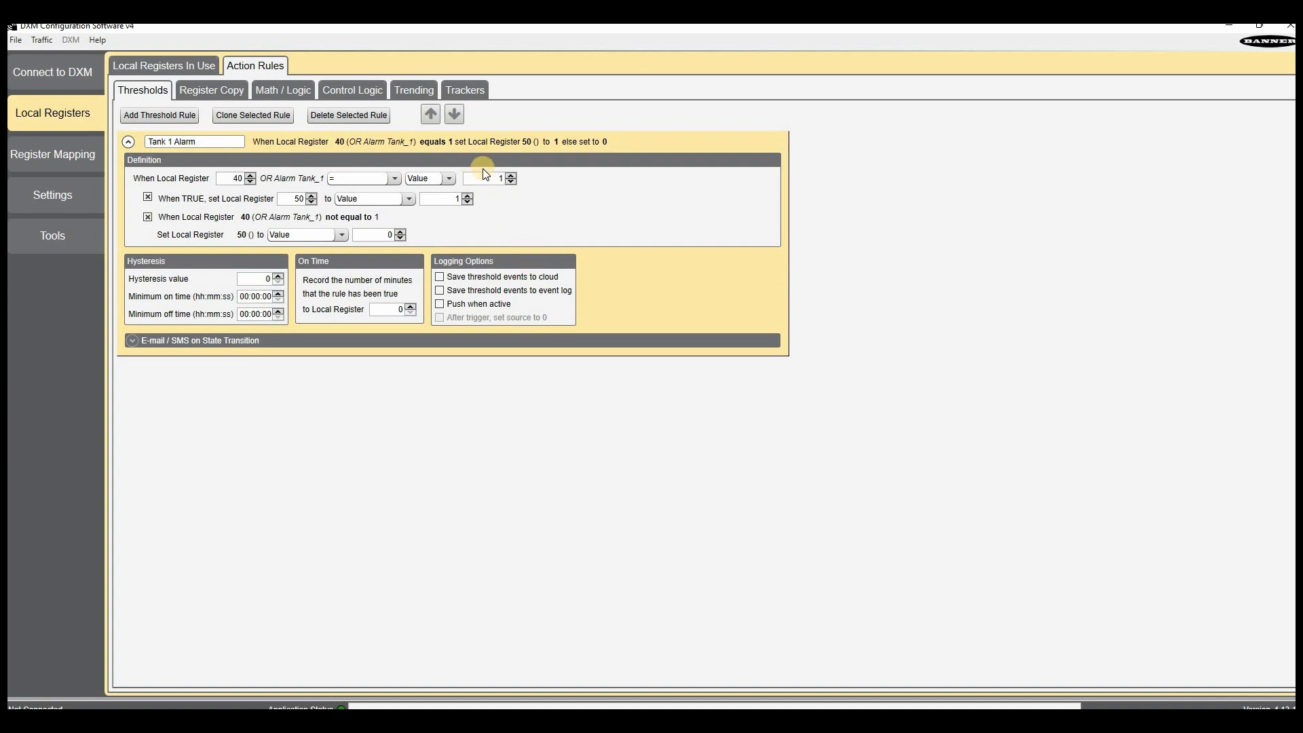
{"action": "left_click", "coordinate": [154, 68]}
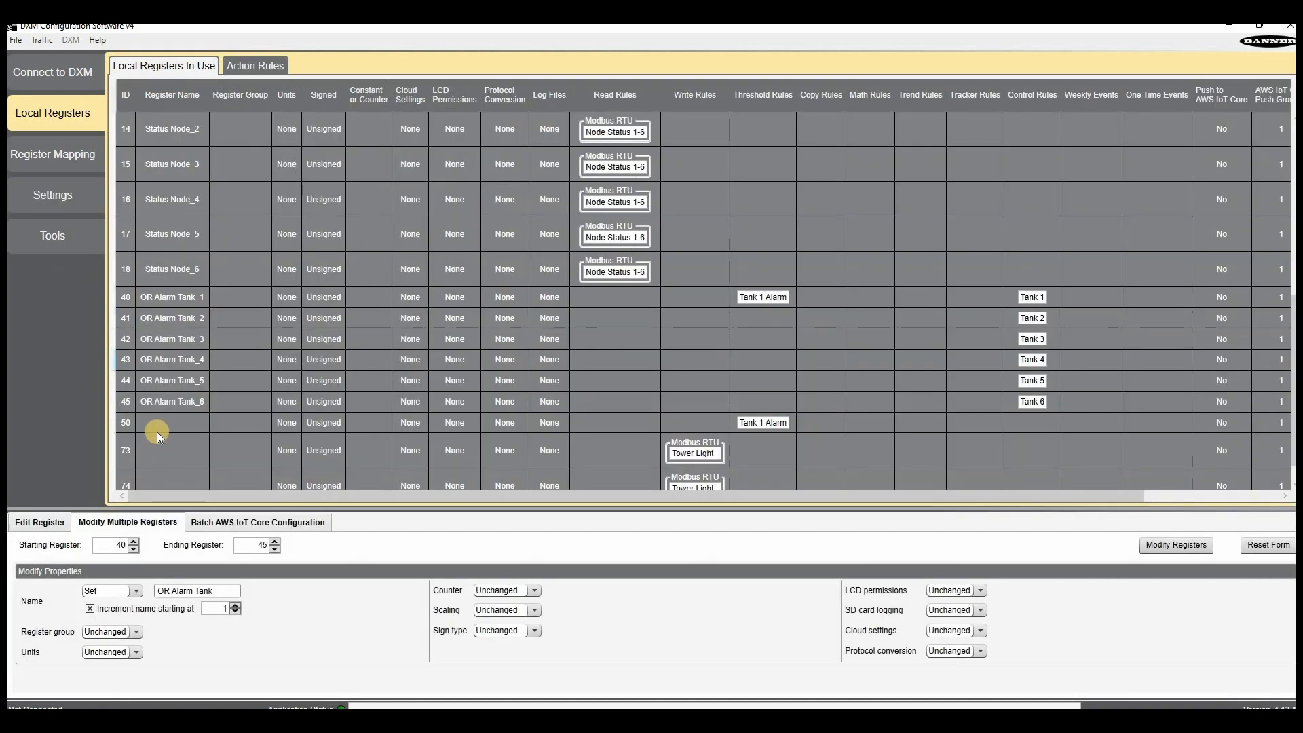
{"action": "left_click", "coordinate": [157, 426]}
{"action": "left_click", "coordinate": [257, 588]}
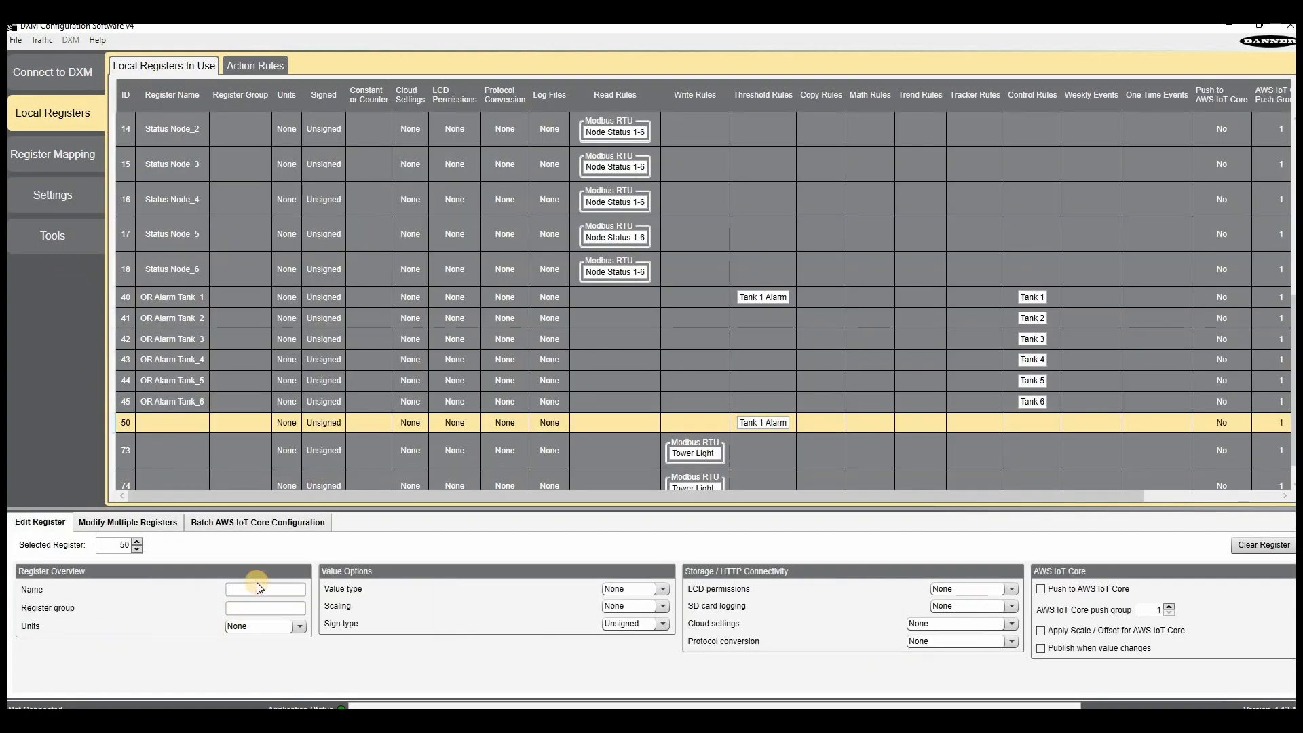
{"action": "type", "text": "Alarm Tank"}
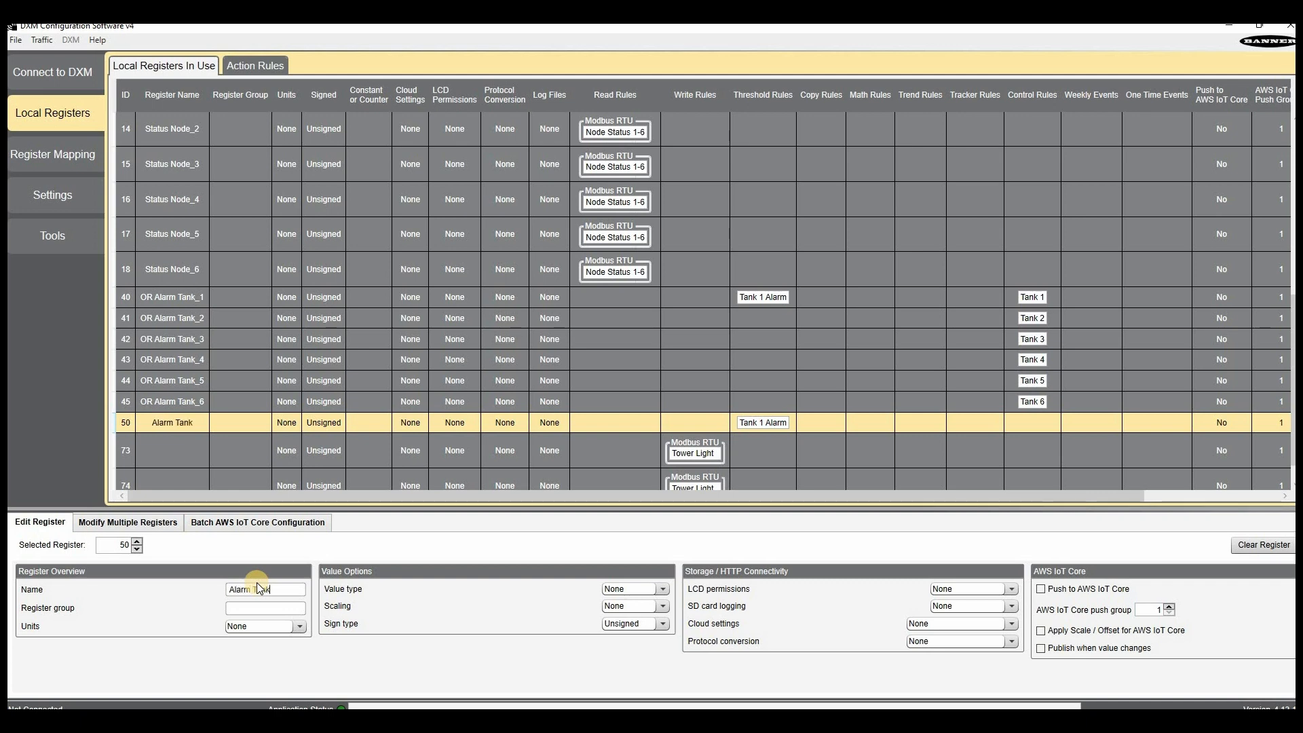
{"action": "type", "text": " 1"}
{"action": "key", "text": "ctrl+a"}
{"action": "key", "text": "BackSpace"}
Step: Name local registers 50 through 55 "Alarm Tank_" with the name incrementing from 1
{"action": "left_click", "coordinate": [129, 524]}
{"action": "type", "text": "50"}
{"action": "left_click", "coordinate": [276, 541]}
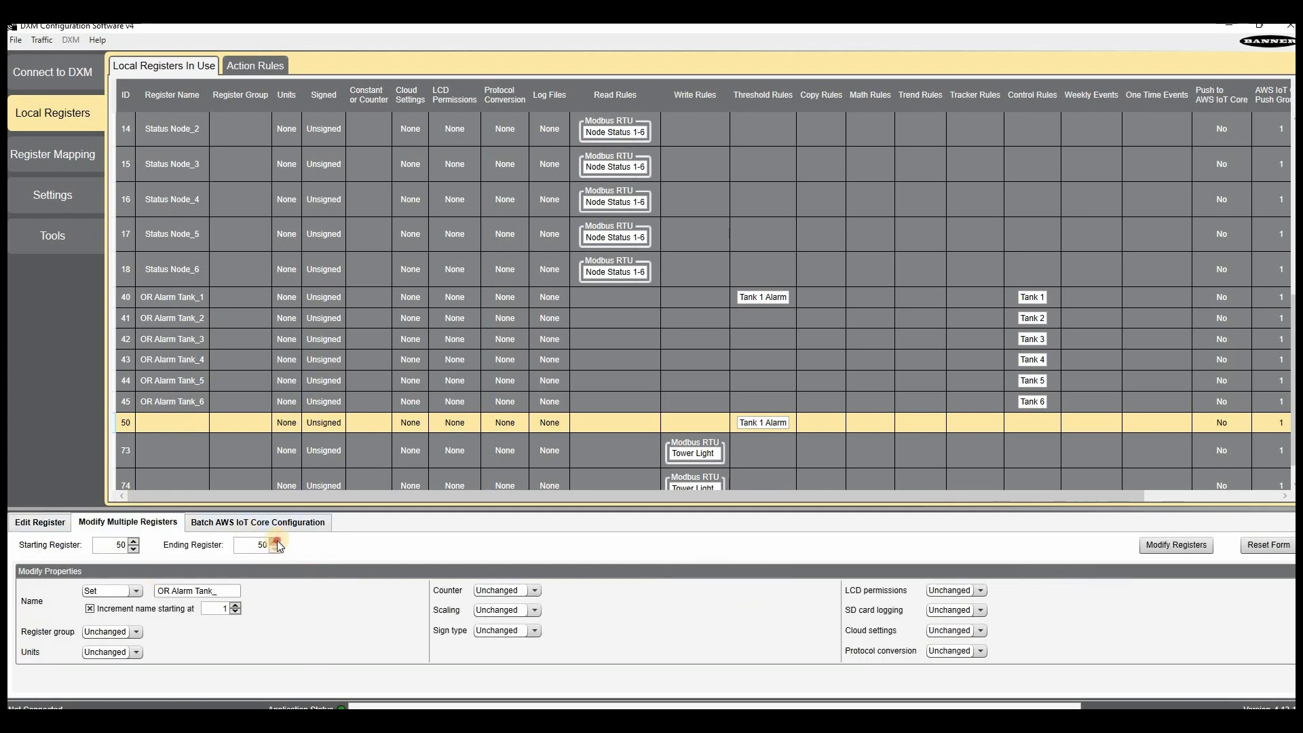
{"action": "double_click", "coordinate": [277, 541]}
{"action": "type", "text": "Alarm Tank_"}
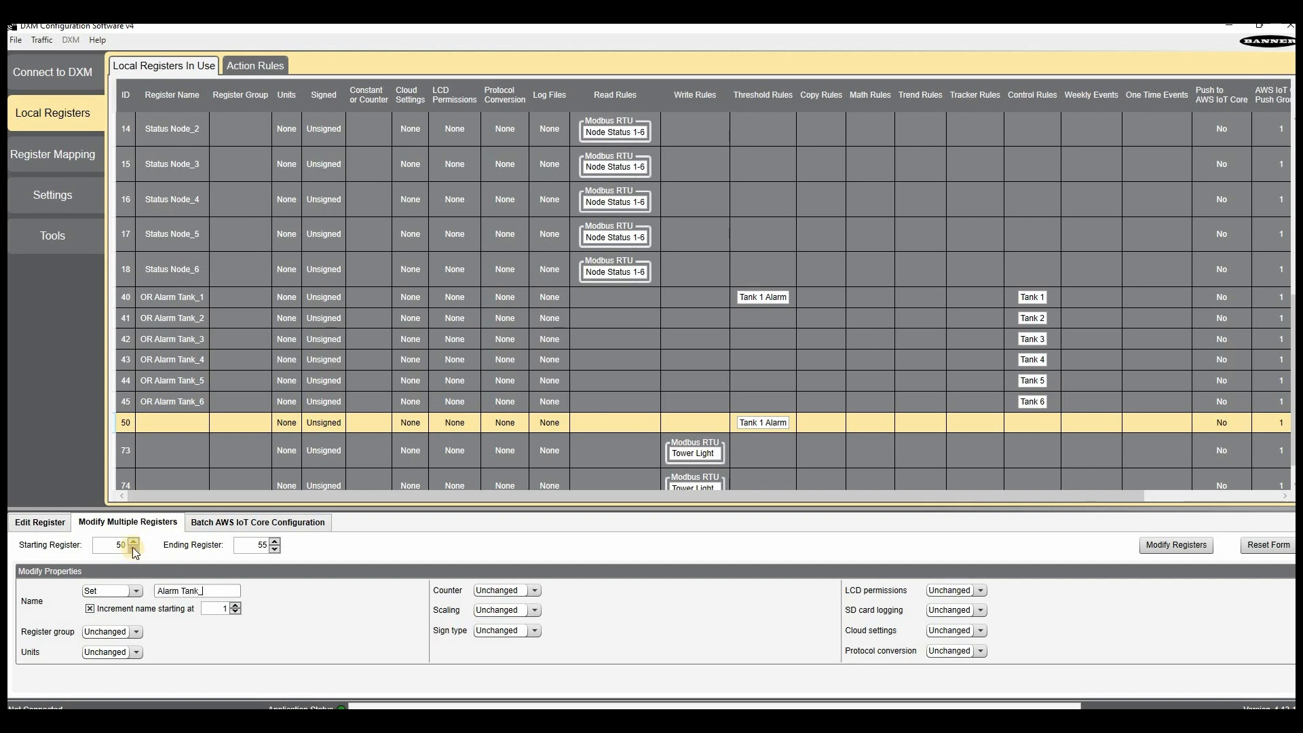
{"action": "left_click", "coordinate": [1171, 547]}
{"action": "scroll", "coordinate": [372, 402], "scroll_direction": "down", "scroll_amount": 1}
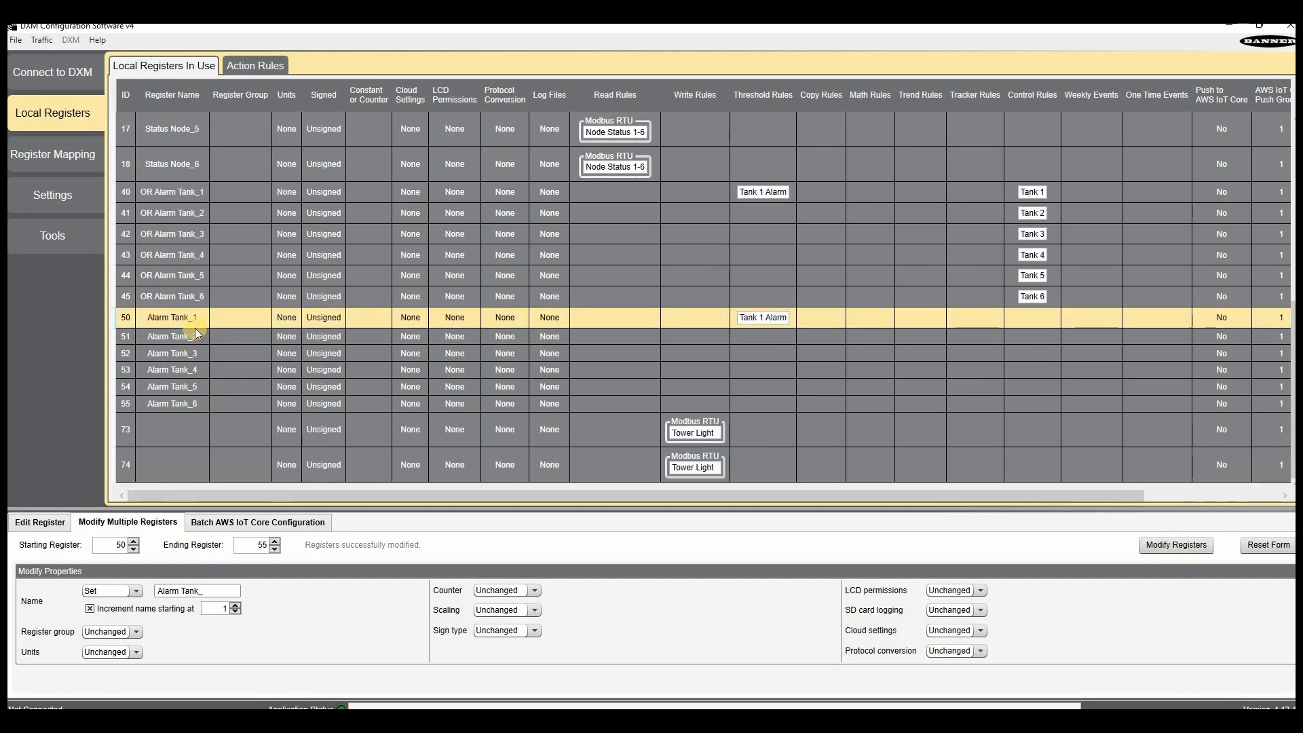
Step: Return to the threshold action rules and collapse the details of the "Tank 1 Alarm" rule
{"action": "left_click", "coordinate": [256, 66]}
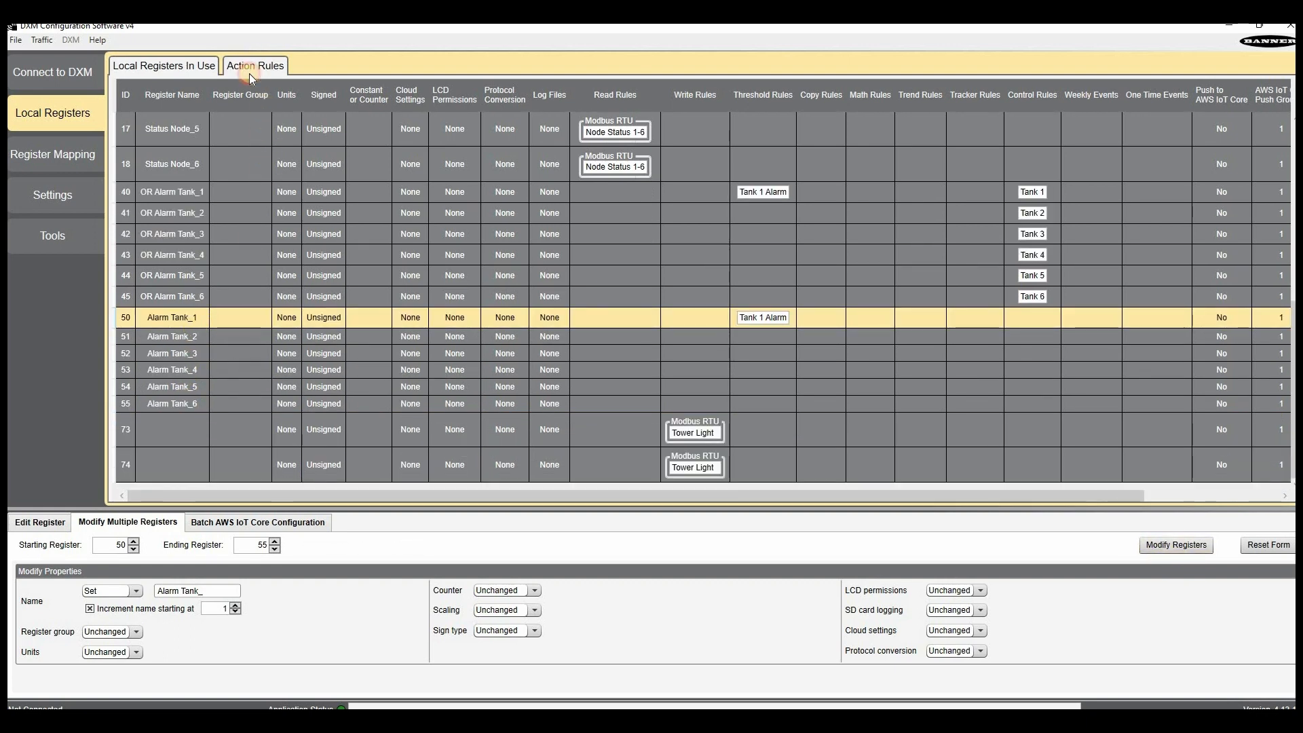
{"action": "left_click", "coordinate": [128, 141]}
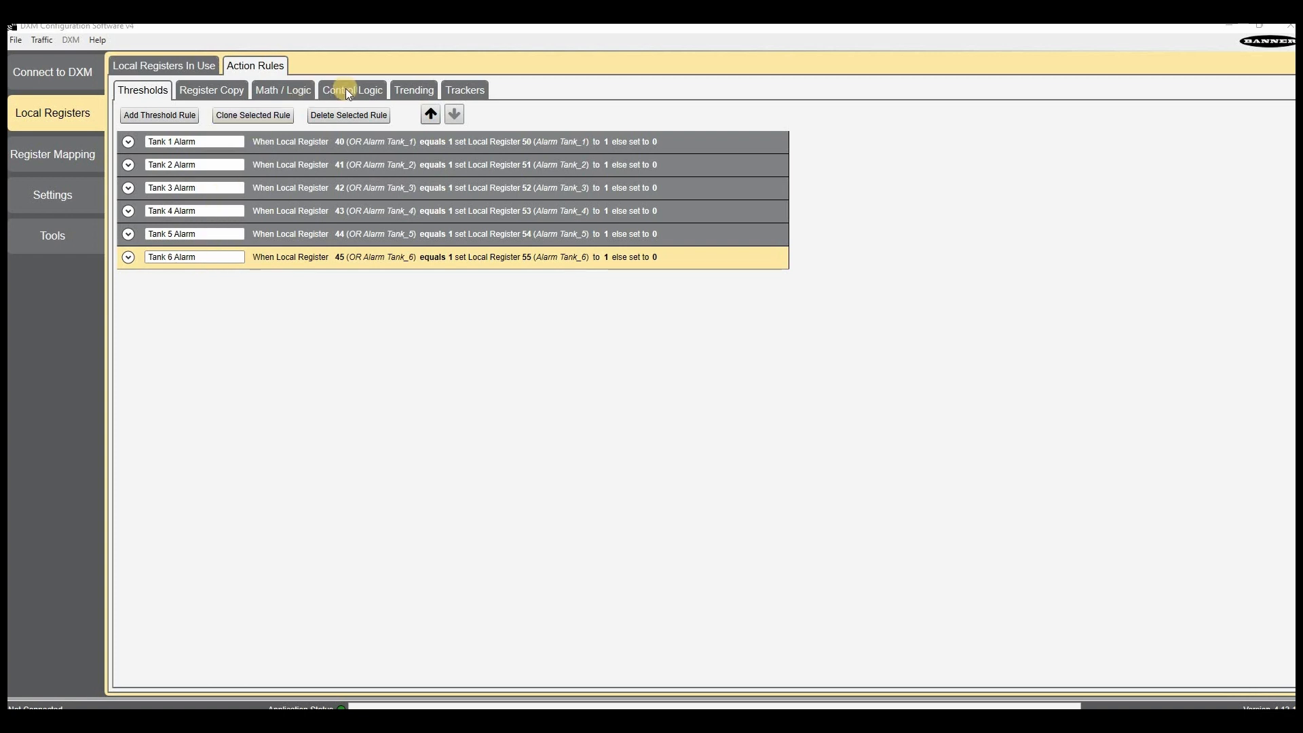
Step: Add a math rule named "OR Tank Alarm" that uses the Logical OR operation
{"action": "left_click", "coordinate": [288, 89]}
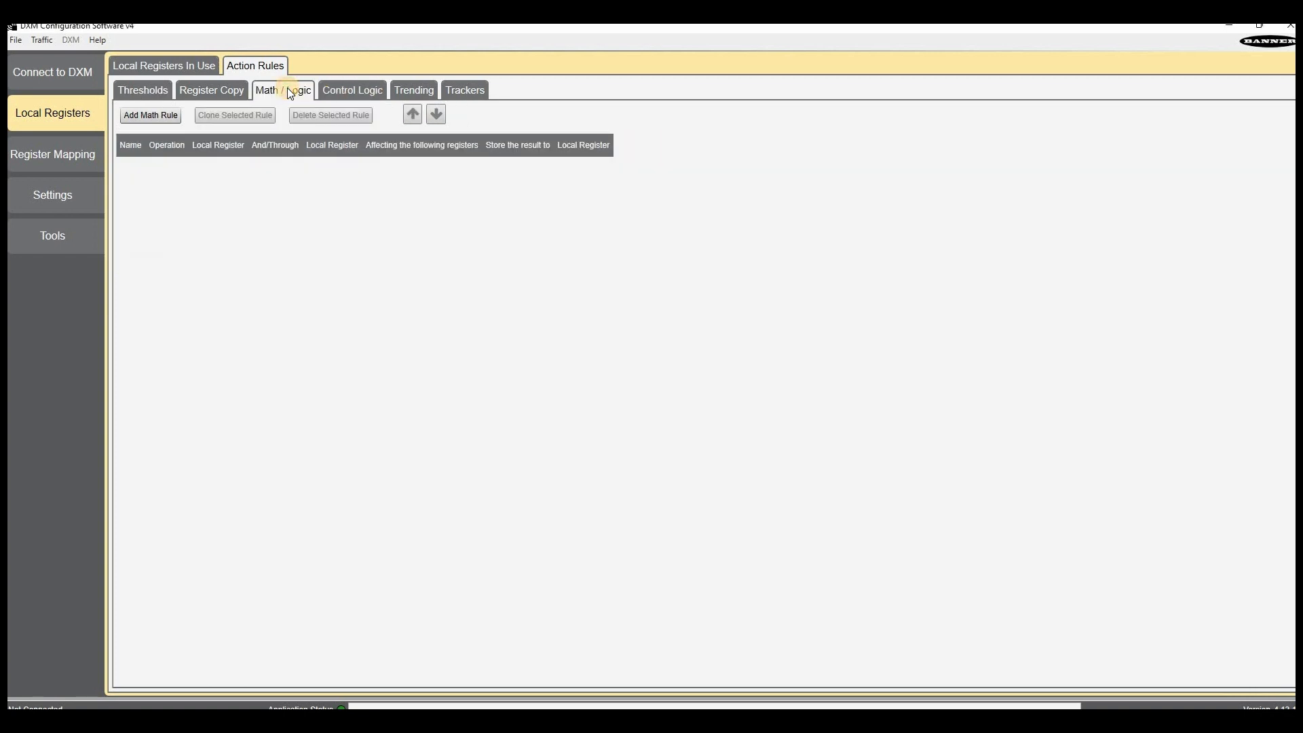
{"action": "left_click", "coordinate": [163, 116]}
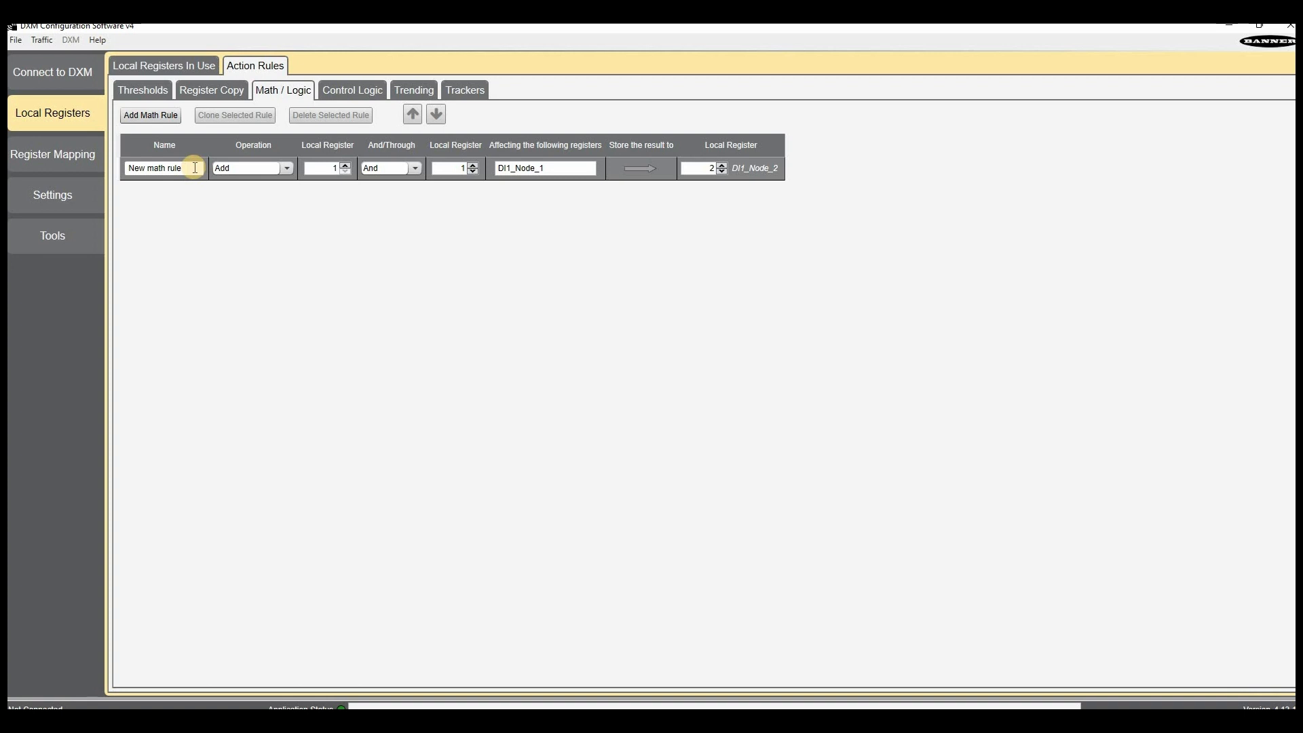
{"action": "left_click", "coordinate": [243, 169]}
{"action": "left_click", "coordinate": [246, 242]}
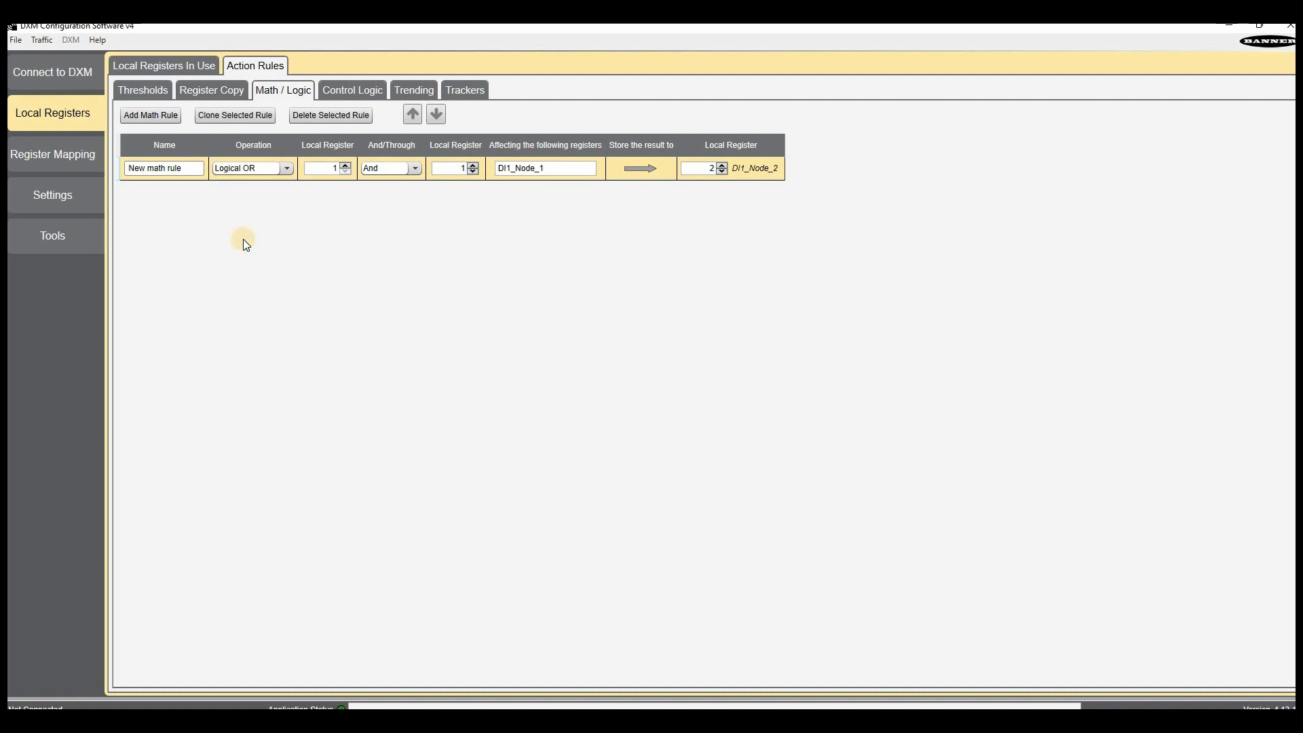
{"action": "left_click_drag", "start_coordinate": [191, 171], "coordinate": [78, 202]}
{"action": "type", "text": "OR Tank Alarm"}
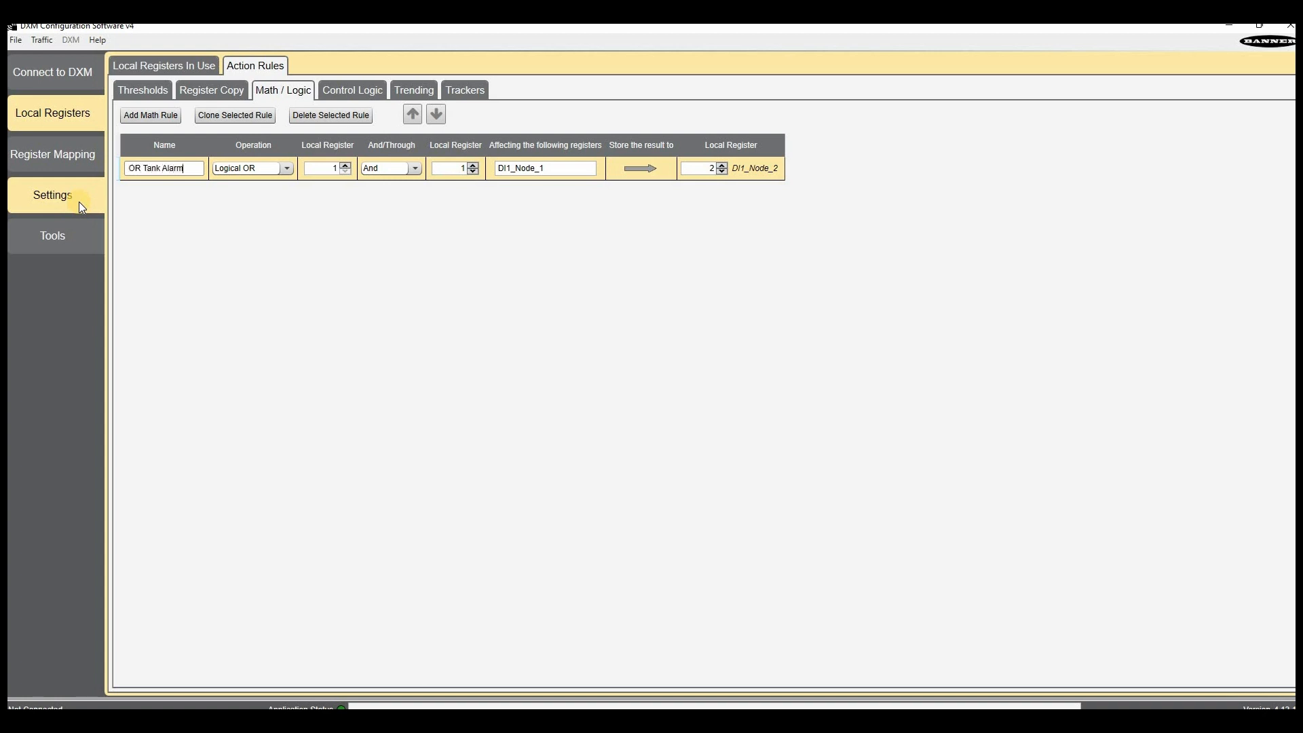
Step: Apply the "OR Tank Alarm" rule to local registers 40 through 45 and store its result in local register 71
{"action": "left_click", "coordinate": [329, 170]}
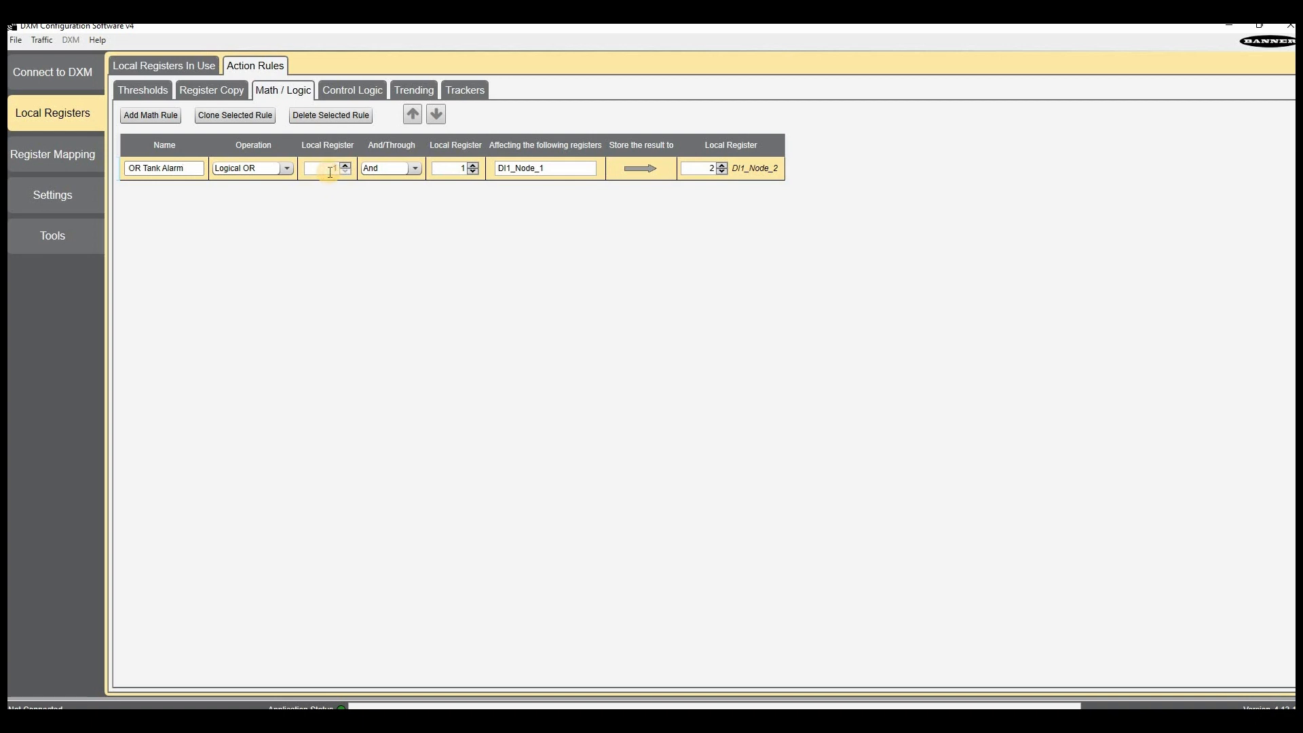
{"action": "type", "text": "40"}
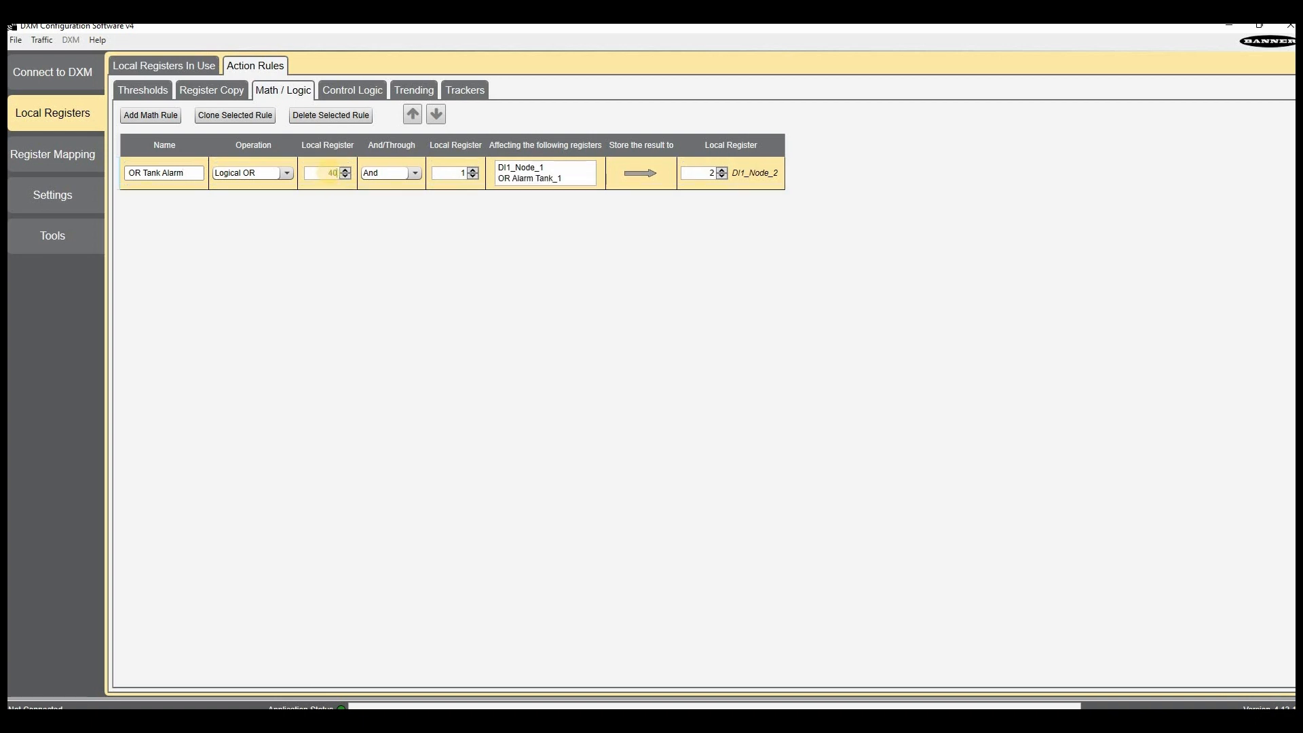
{"action": "left_click", "coordinate": [406, 178]}
{"action": "left_click", "coordinate": [397, 199]}
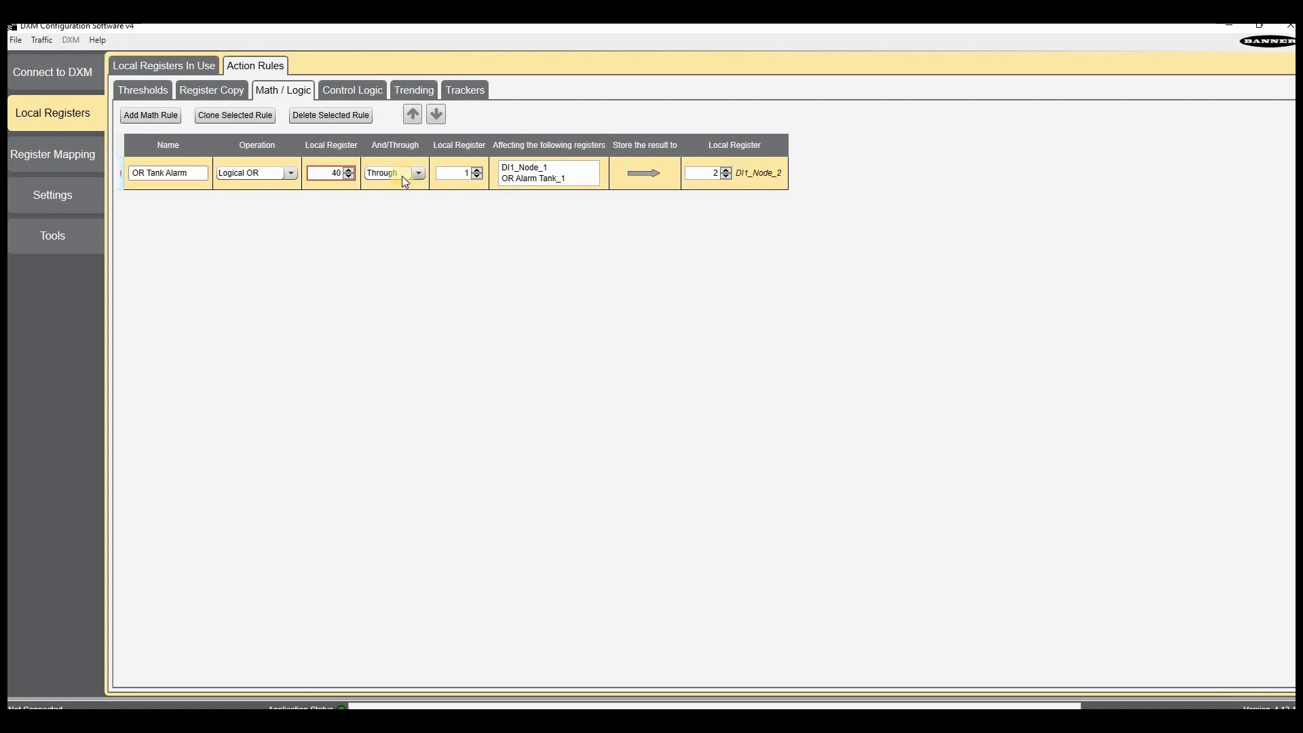
{"action": "left_click", "coordinate": [462, 173]}
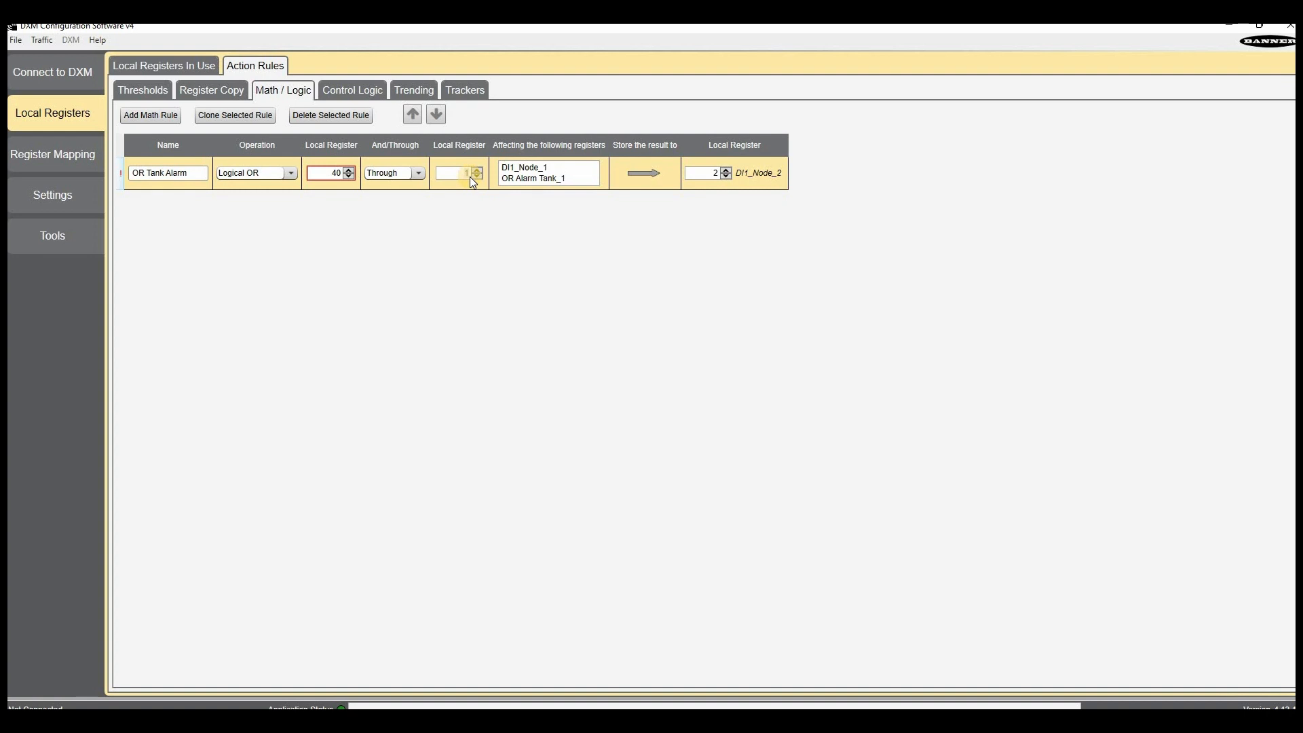
{"action": "type", "text": "45"}
{"action": "left_click", "coordinate": [336, 194]}
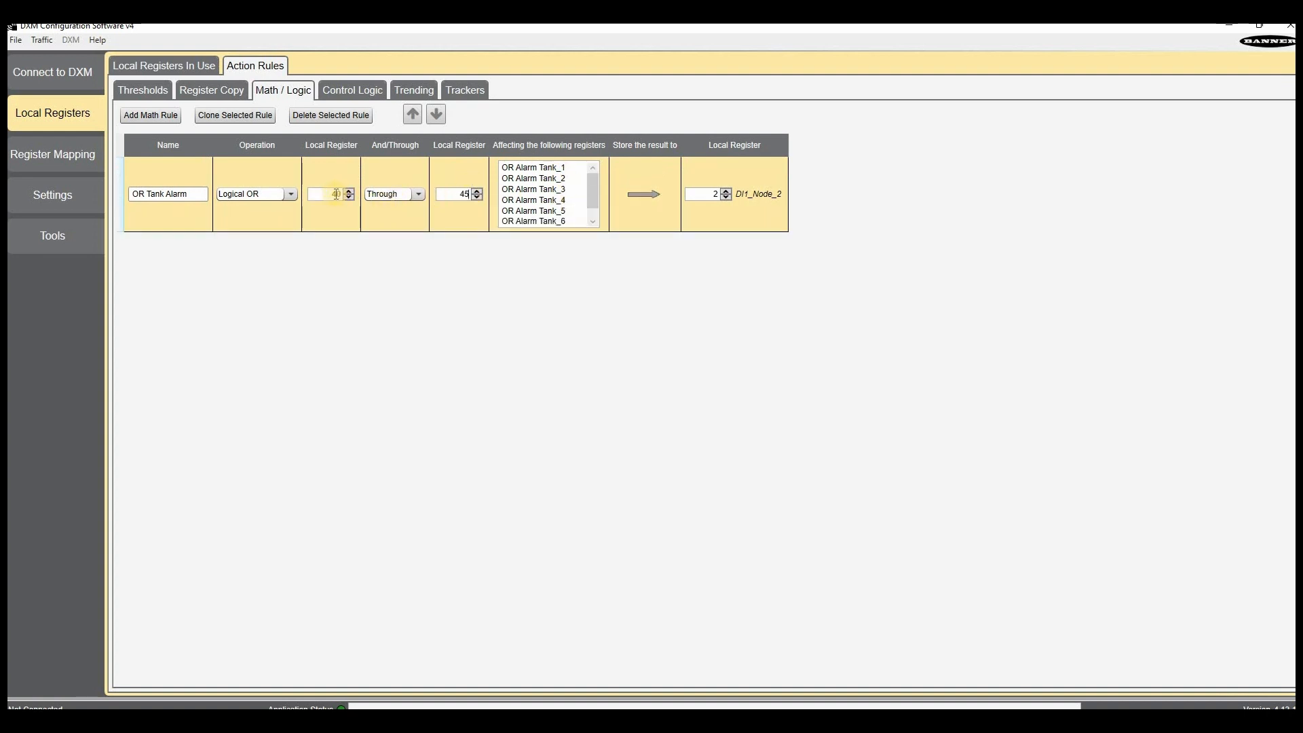
{"action": "left_click", "coordinate": [460, 194]}
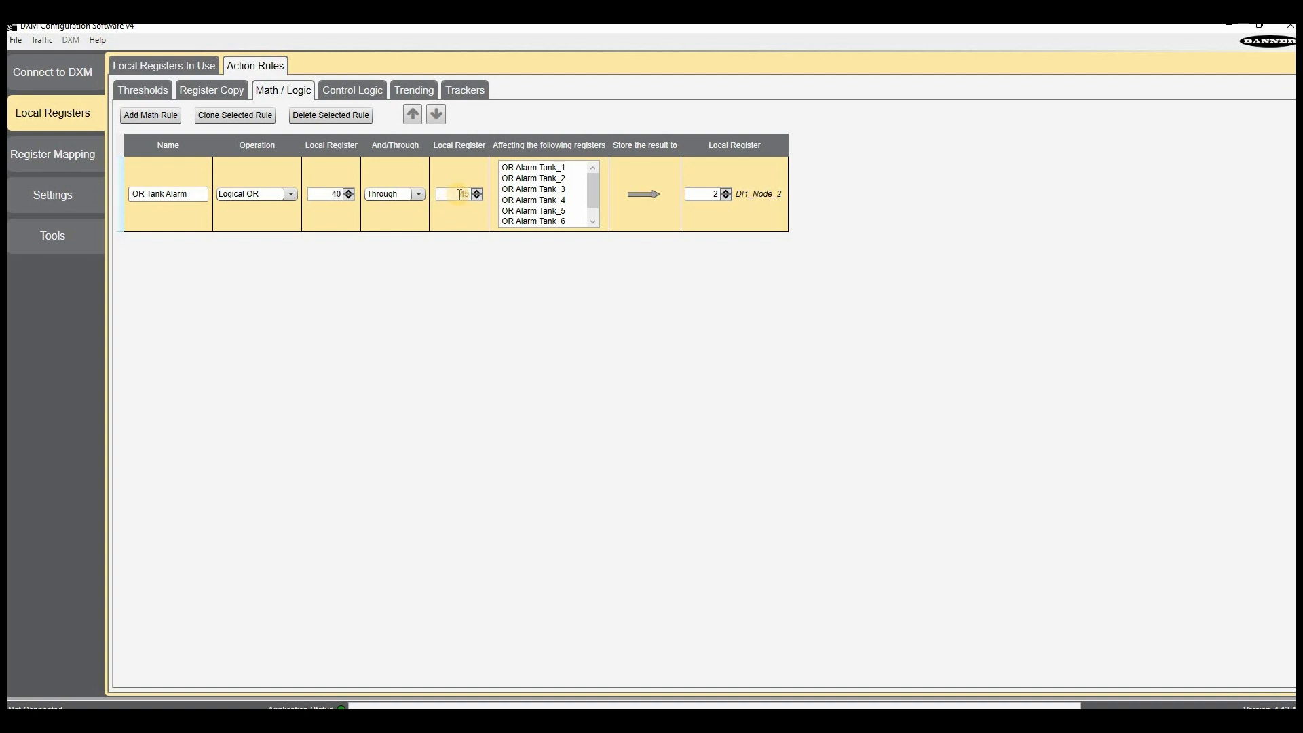
{"action": "scroll", "coordinate": [548, 174], "scroll_direction": "down", "scroll_amount": 1}
{"action": "scroll", "coordinate": [548, 175], "scroll_direction": "up", "scroll_amount": 1}
{"action": "scroll", "coordinate": [544, 214], "scroll_direction": "down", "scroll_amount": 1}
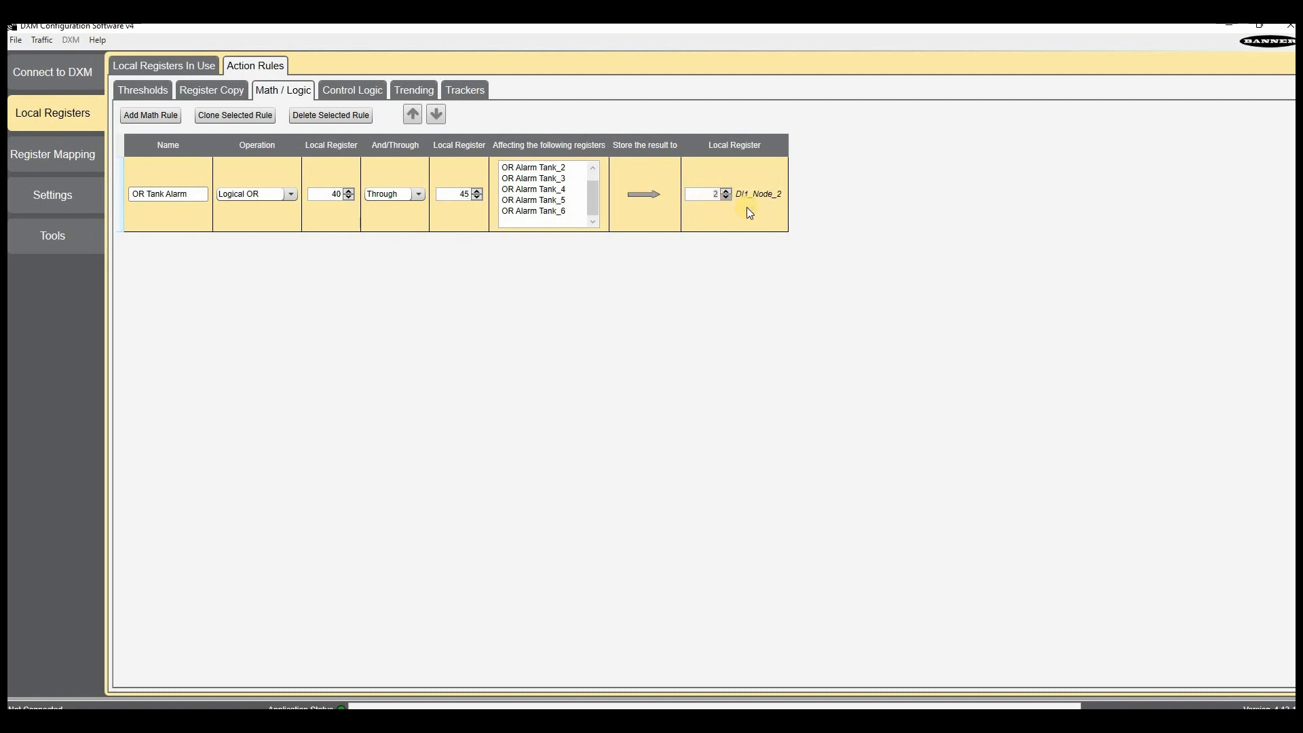
{"action": "type", "text": "70"}
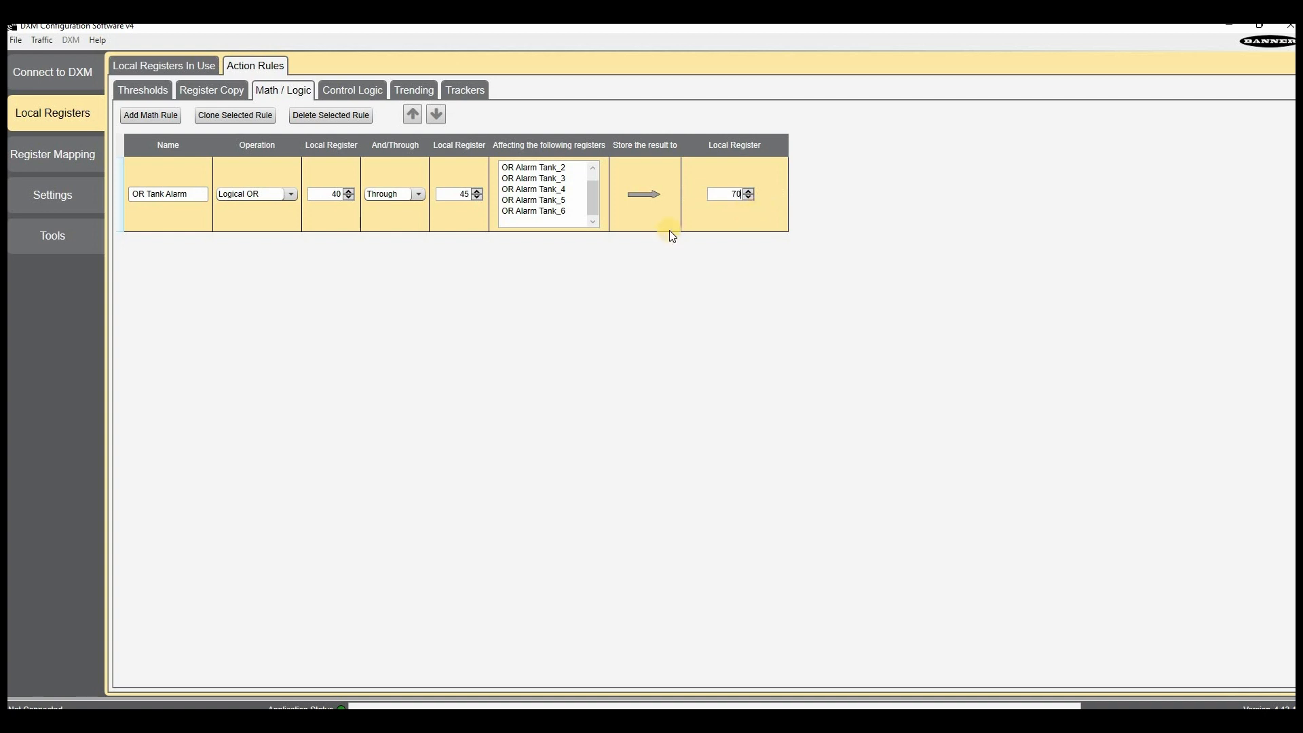
{"action": "key", "text": "Up"}
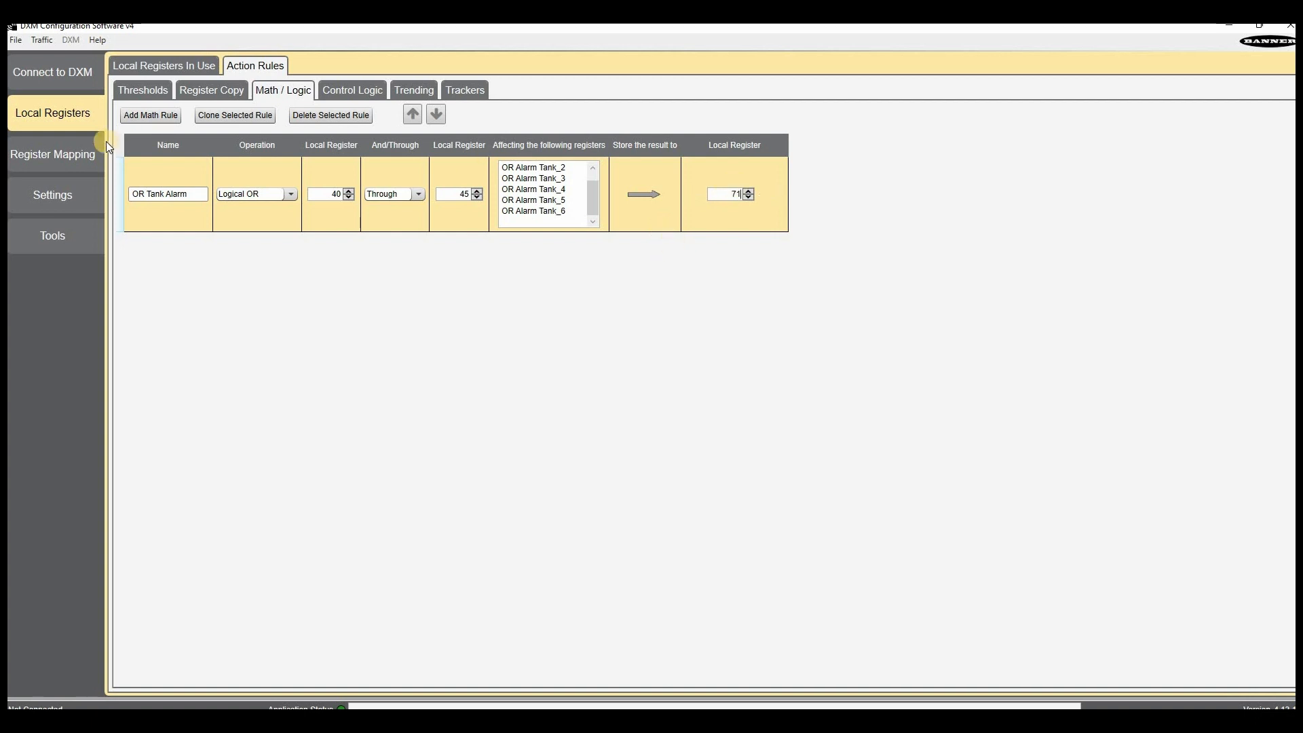
Step: Name local register 71 "OR Tank Status"
{"action": "left_click", "coordinate": [190, 67]}
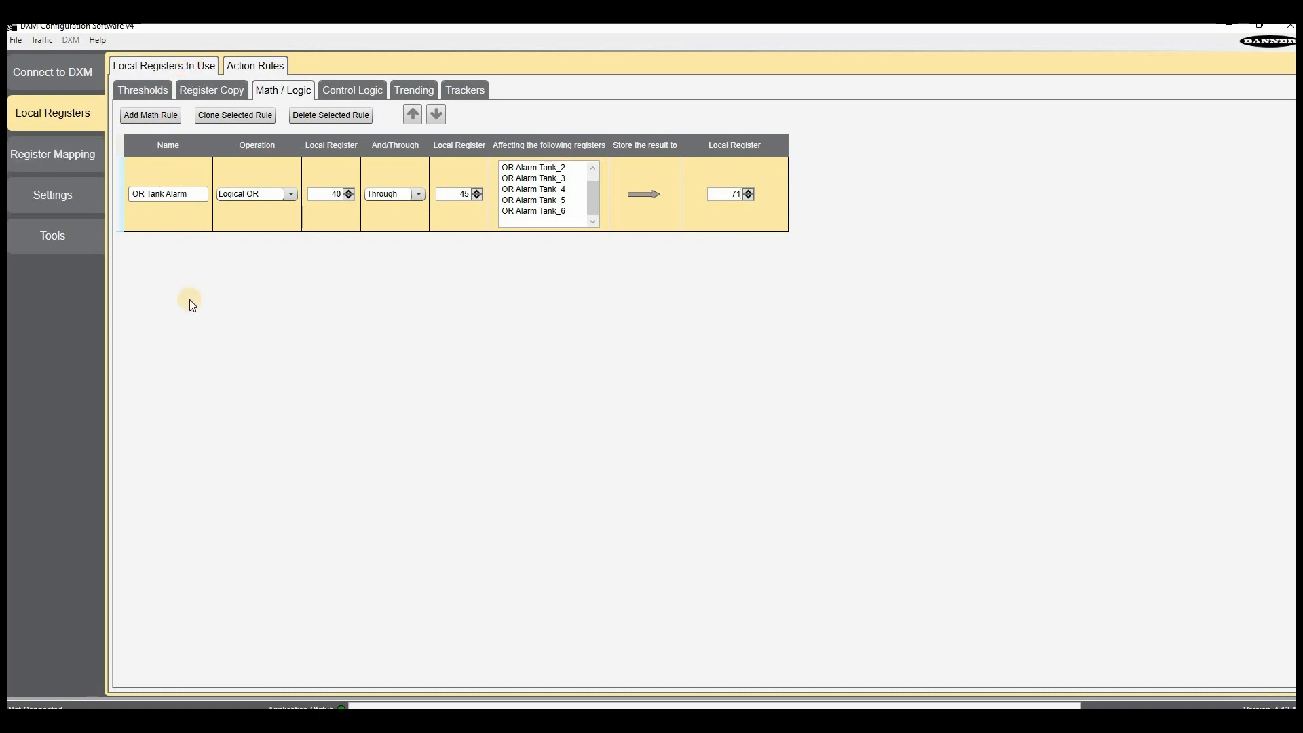
{"action": "scroll", "coordinate": [170, 413], "scroll_direction": "down", "scroll_amount": 1}
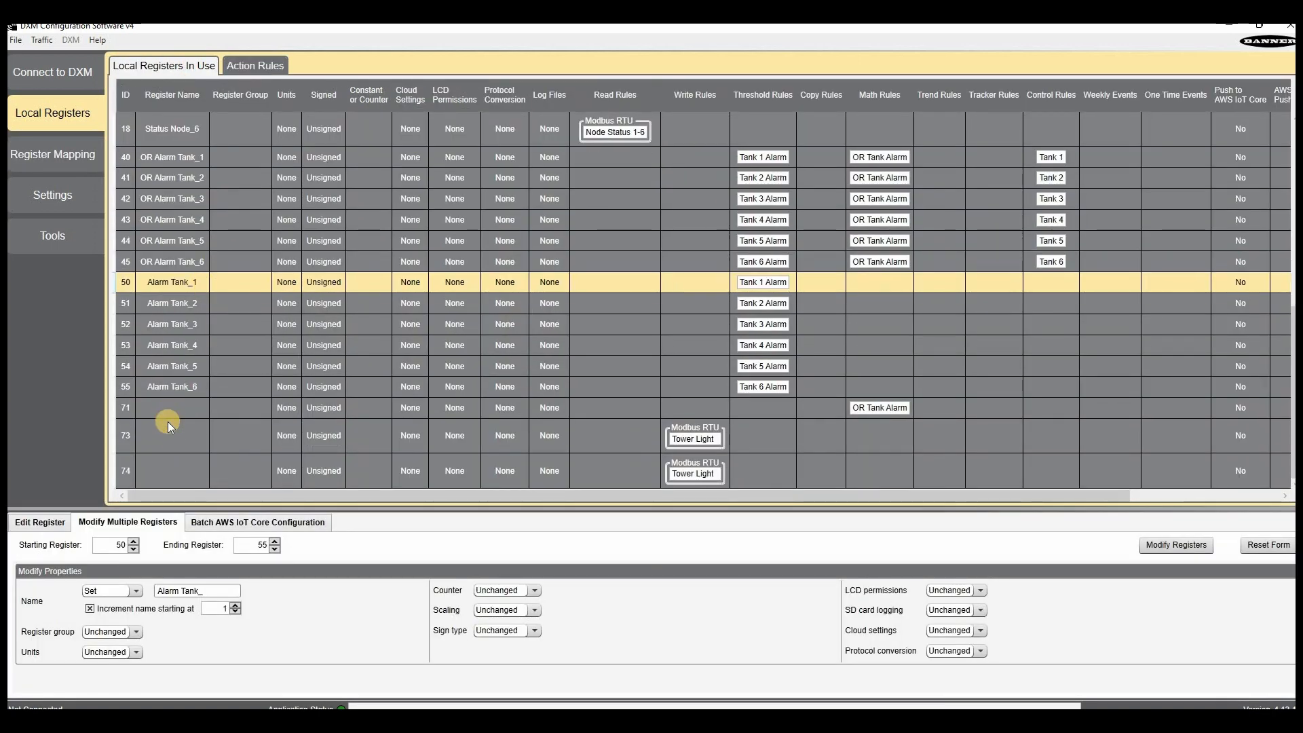
{"action": "left_click", "coordinate": [169, 409]}
{"action": "left_click", "coordinate": [245, 588]}
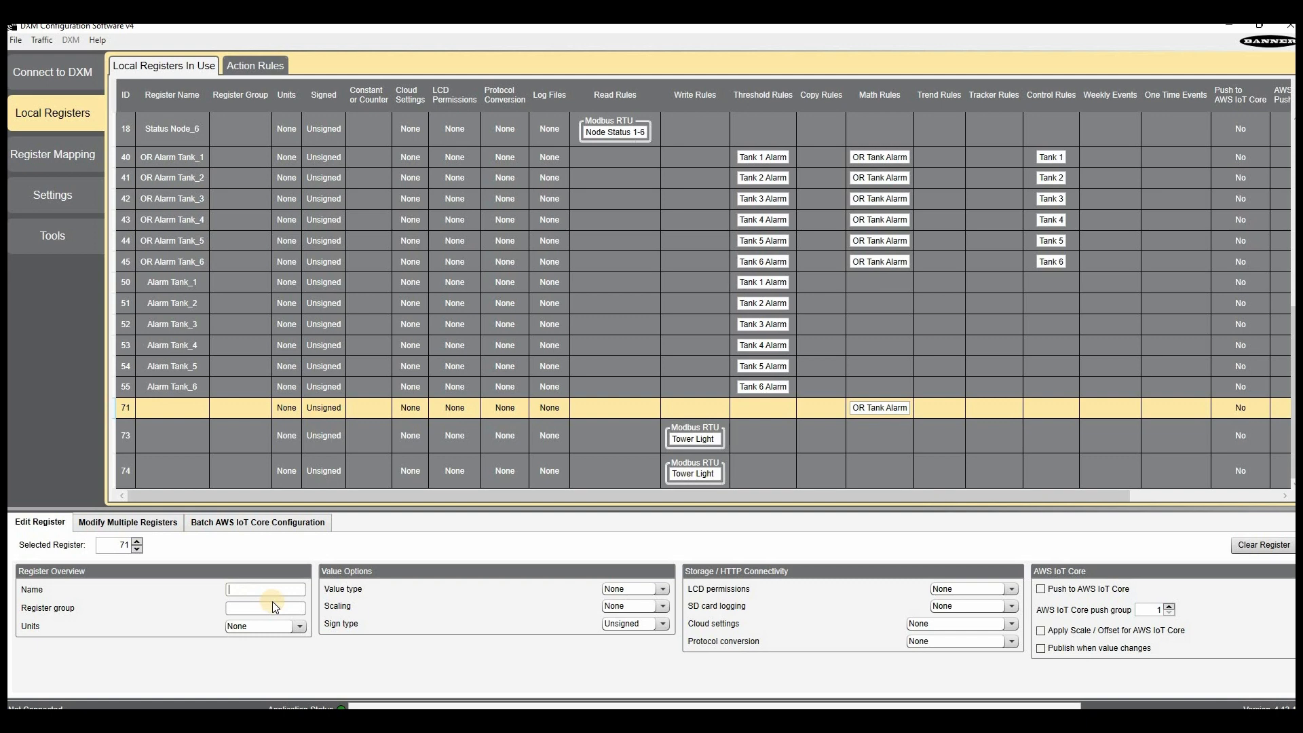
{"action": "type", "text": "OR Tank Status"}
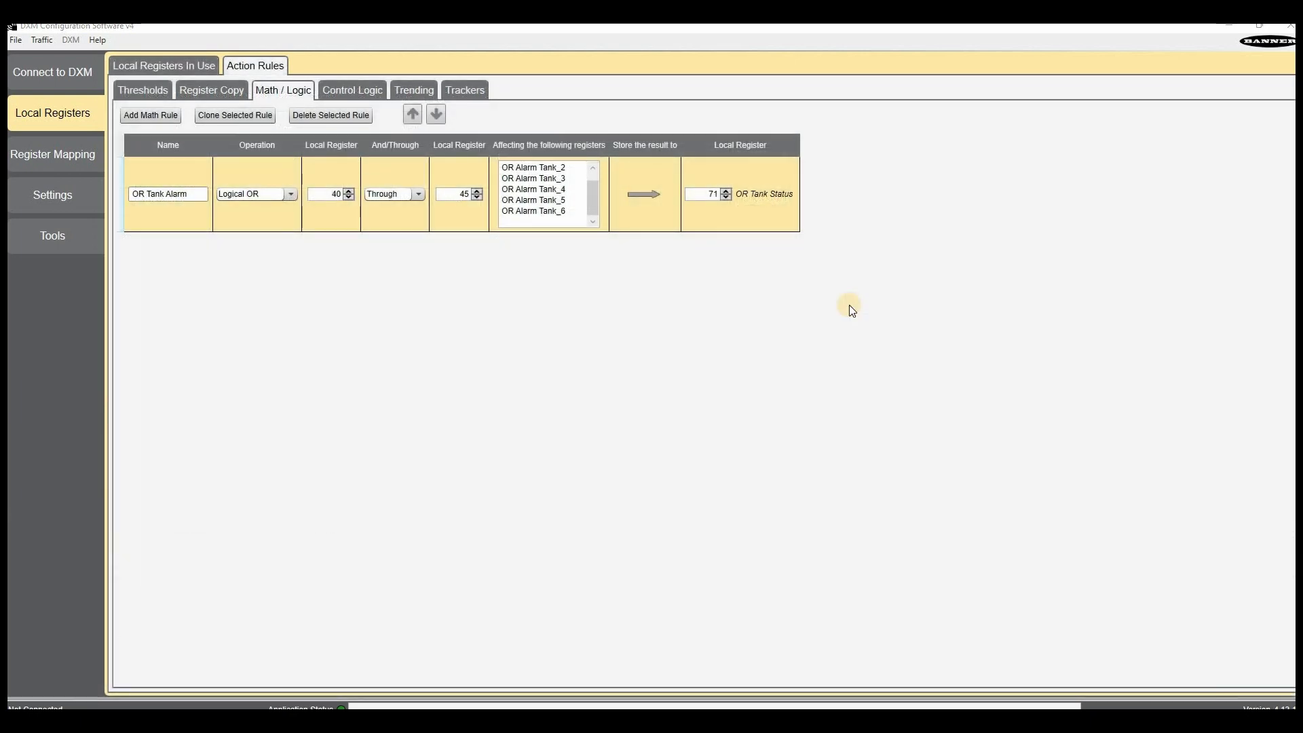
Step: Review the registers in the math rule, the tank OR-gate control rules and the tank alarm threshold rules
{"action": "scroll", "coordinate": [549, 185], "scroll_direction": "up", "scroll_amount": 1}
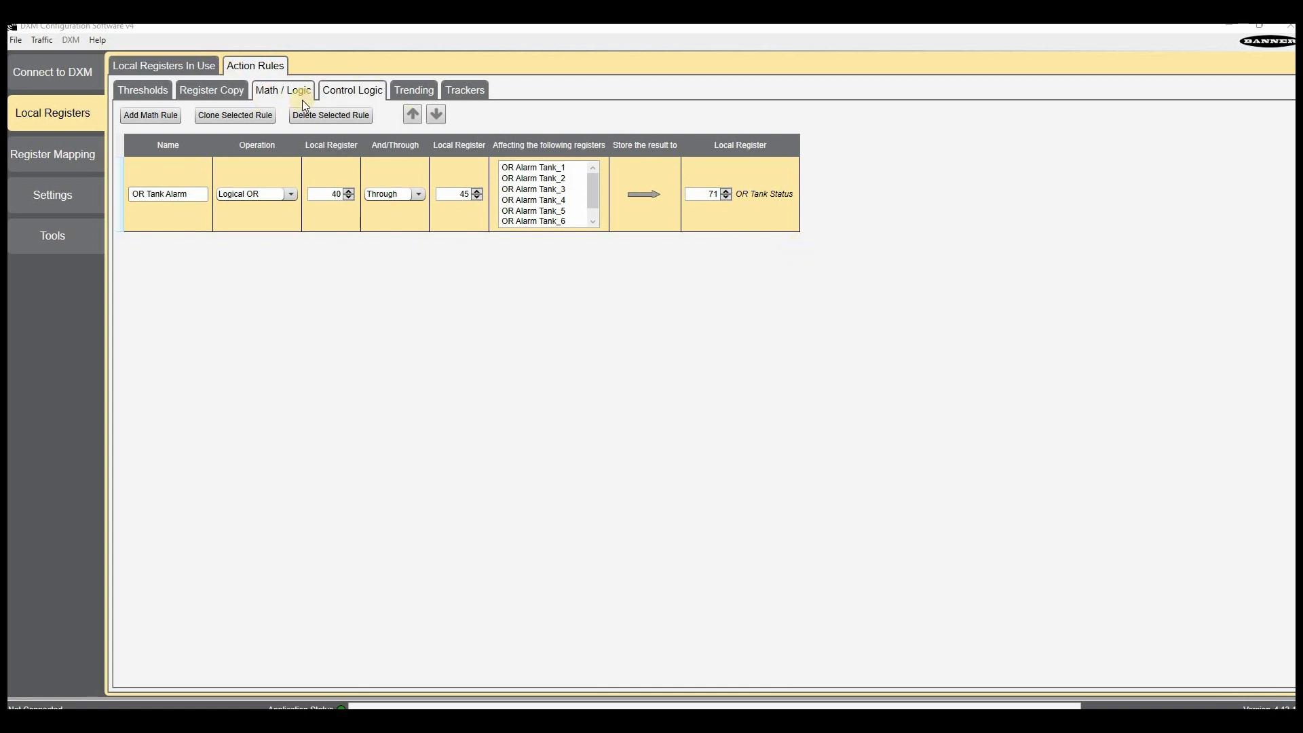
{"action": "left_click", "coordinate": [364, 93]}
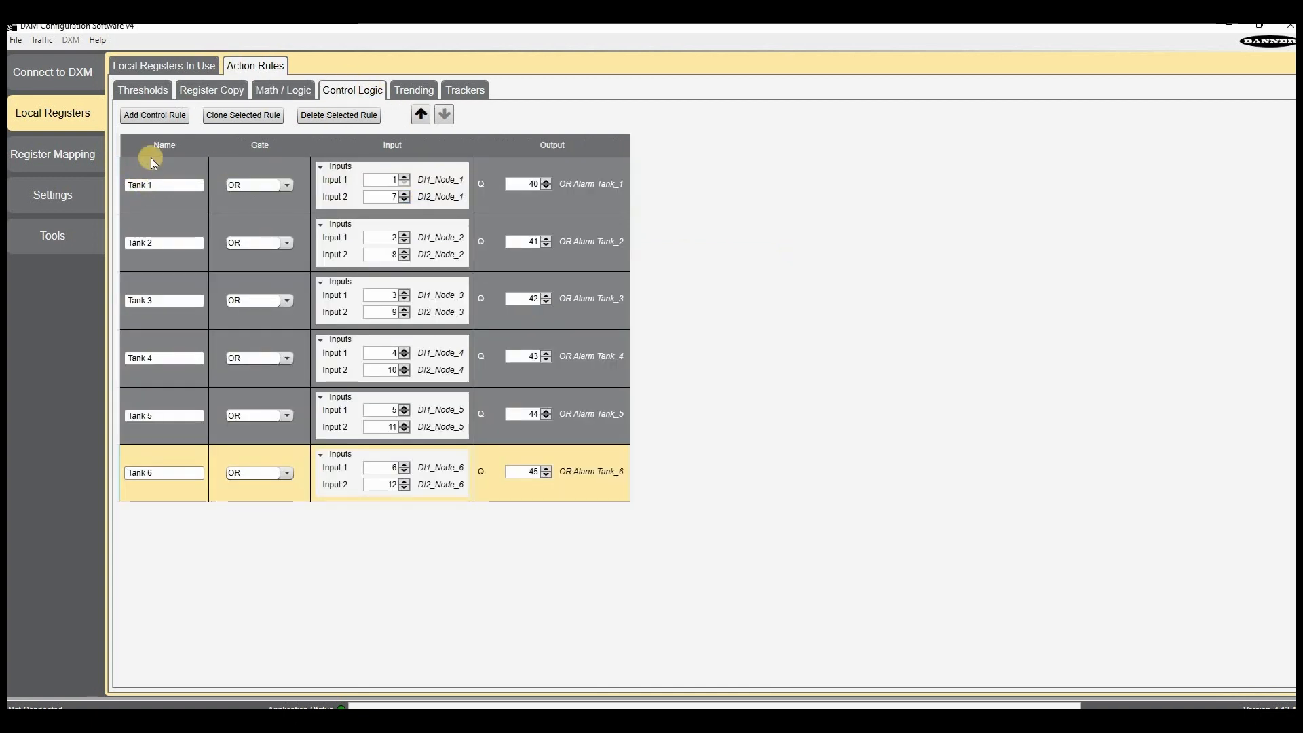
{"action": "left_click", "coordinate": [144, 89]}
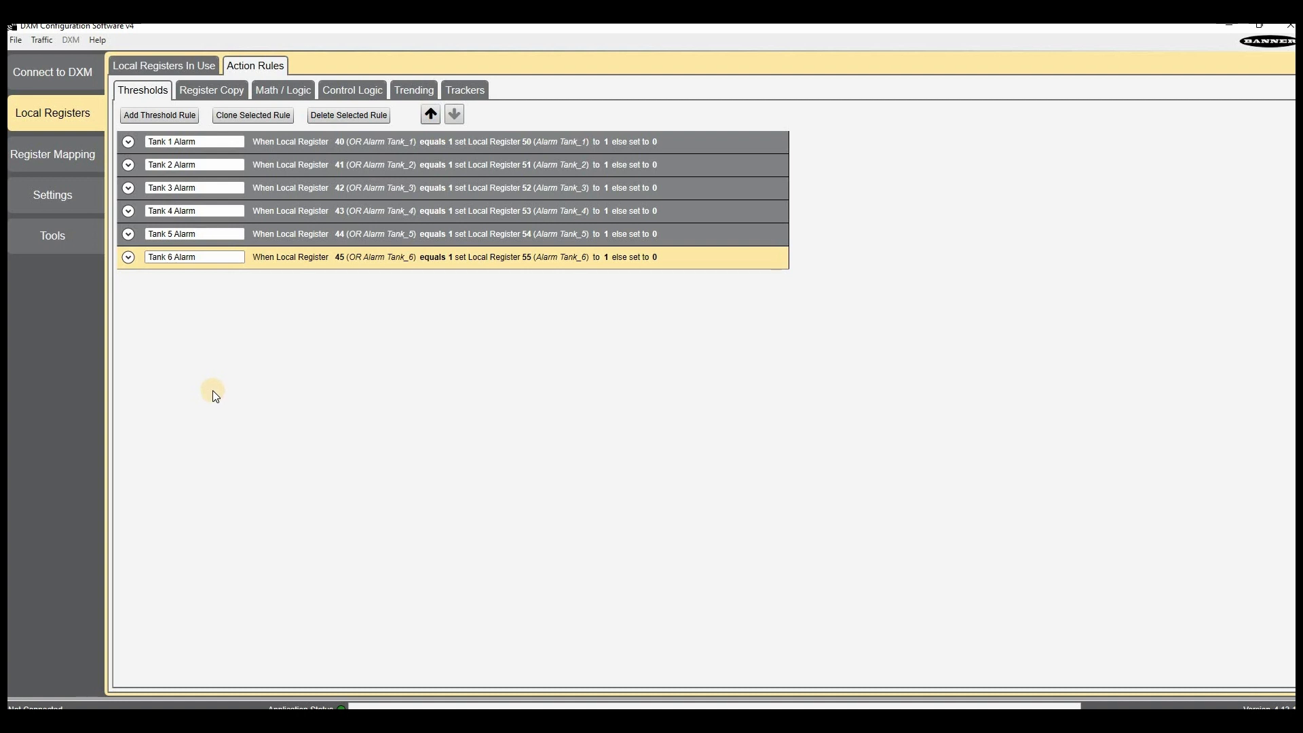
{"action": "left_click", "coordinate": [361, 92]}
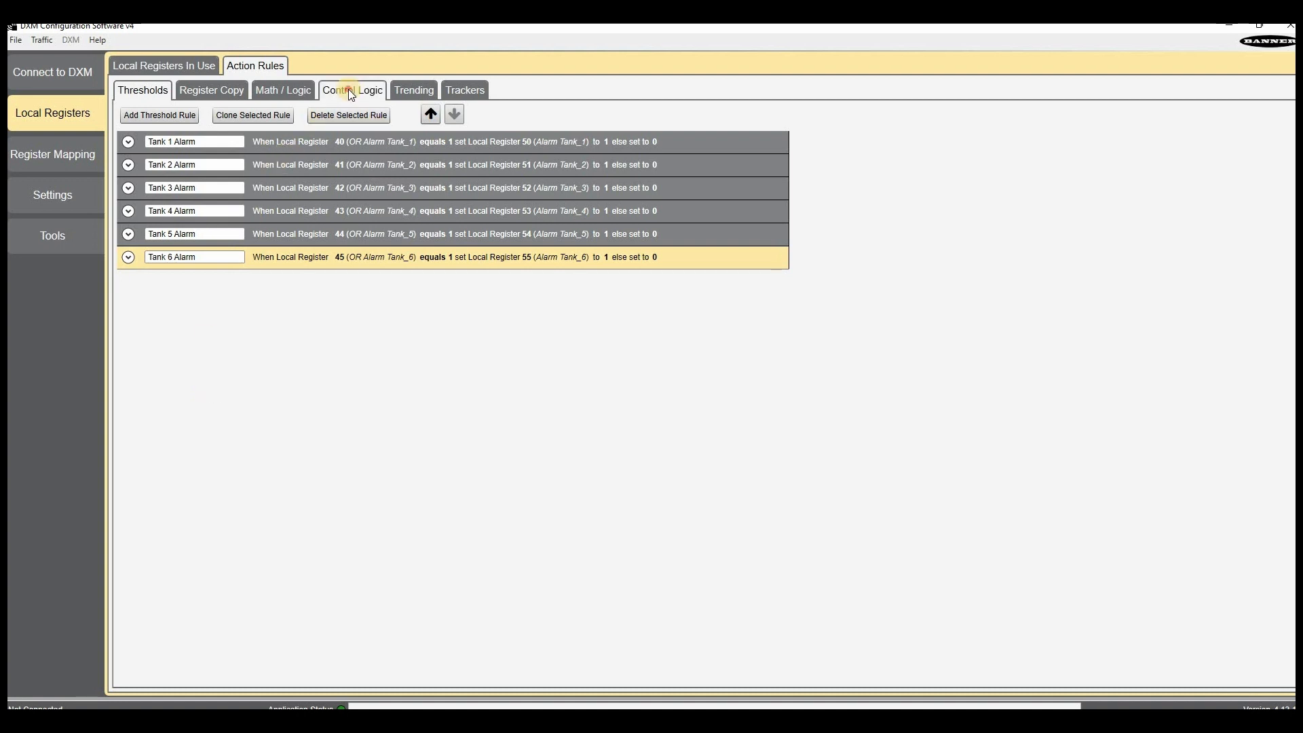
{"action": "left_click", "coordinate": [276, 93]}
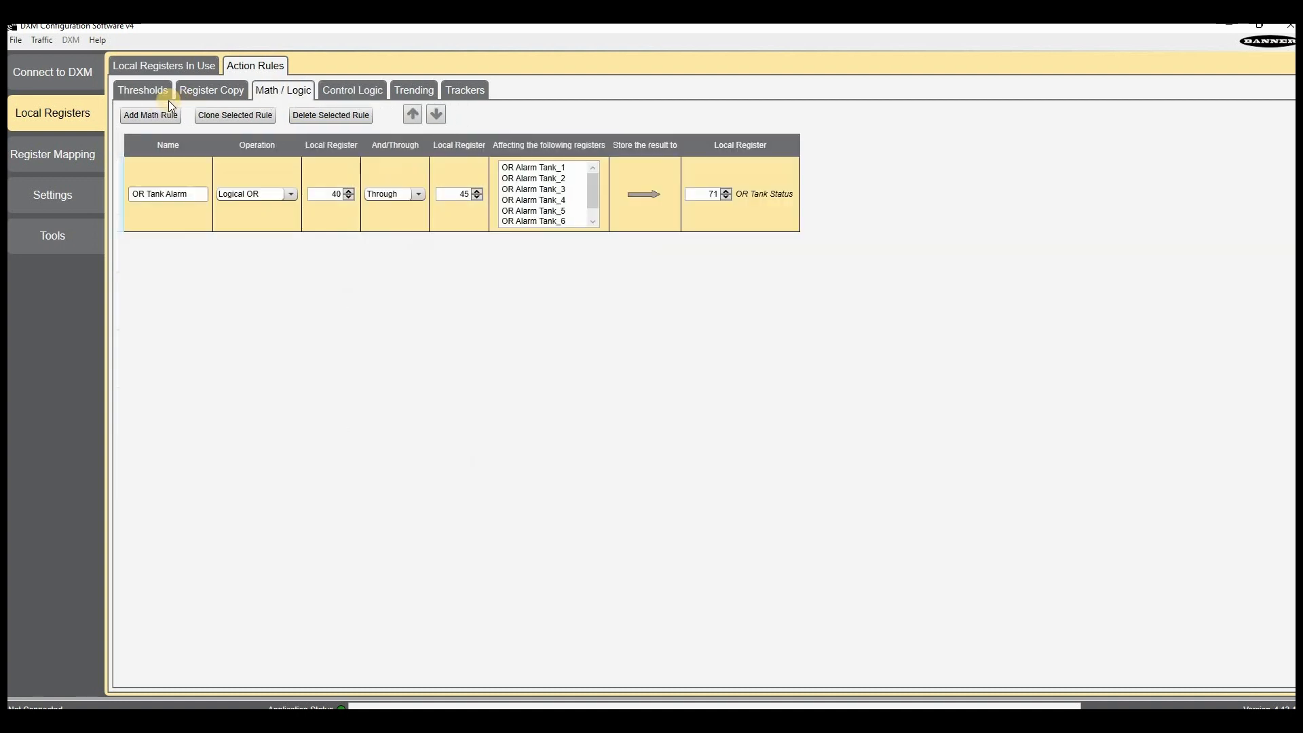
Step: Add a threshold rule named "Node 1 Radio Status Alarm" below the six tank alarm rules
{"action": "left_click", "coordinate": [132, 87]}
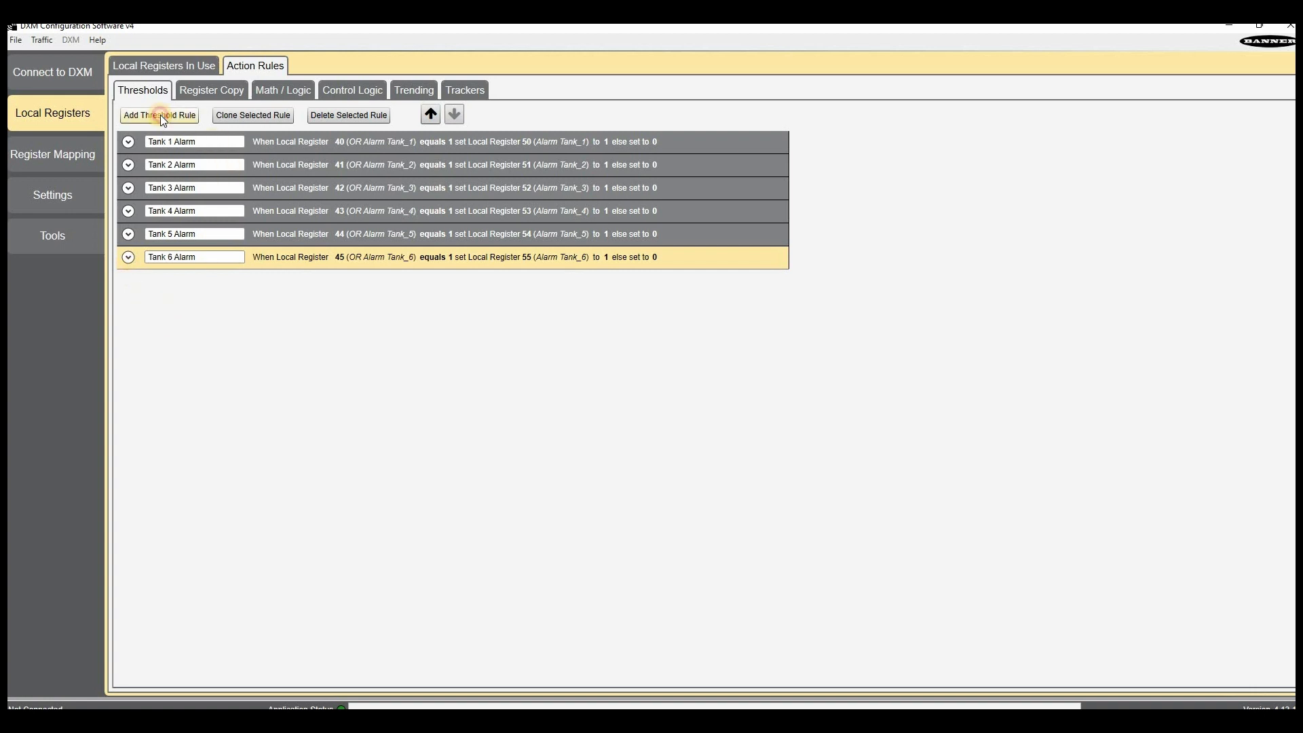
{"action": "left_click", "coordinate": [160, 115]}
{"action": "left_click", "coordinate": [143, 278]}
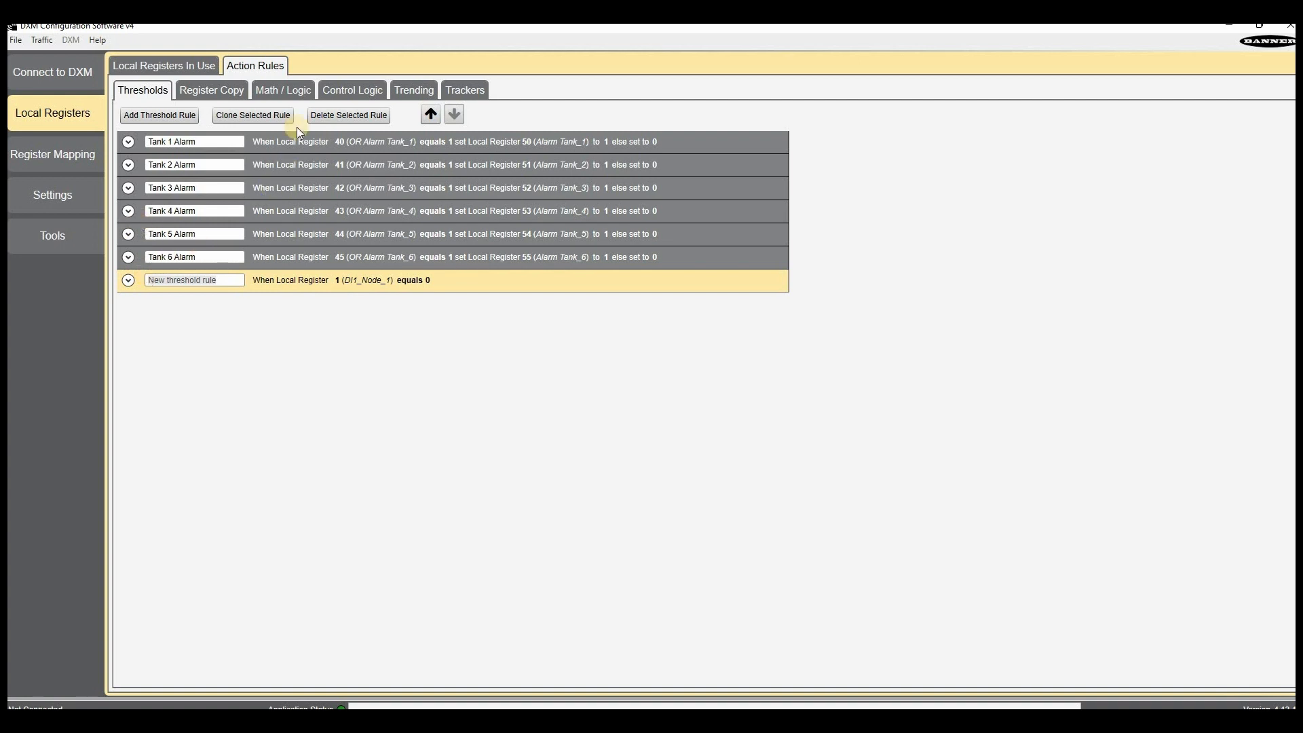
{"action": "left_click", "coordinate": [352, 90]}
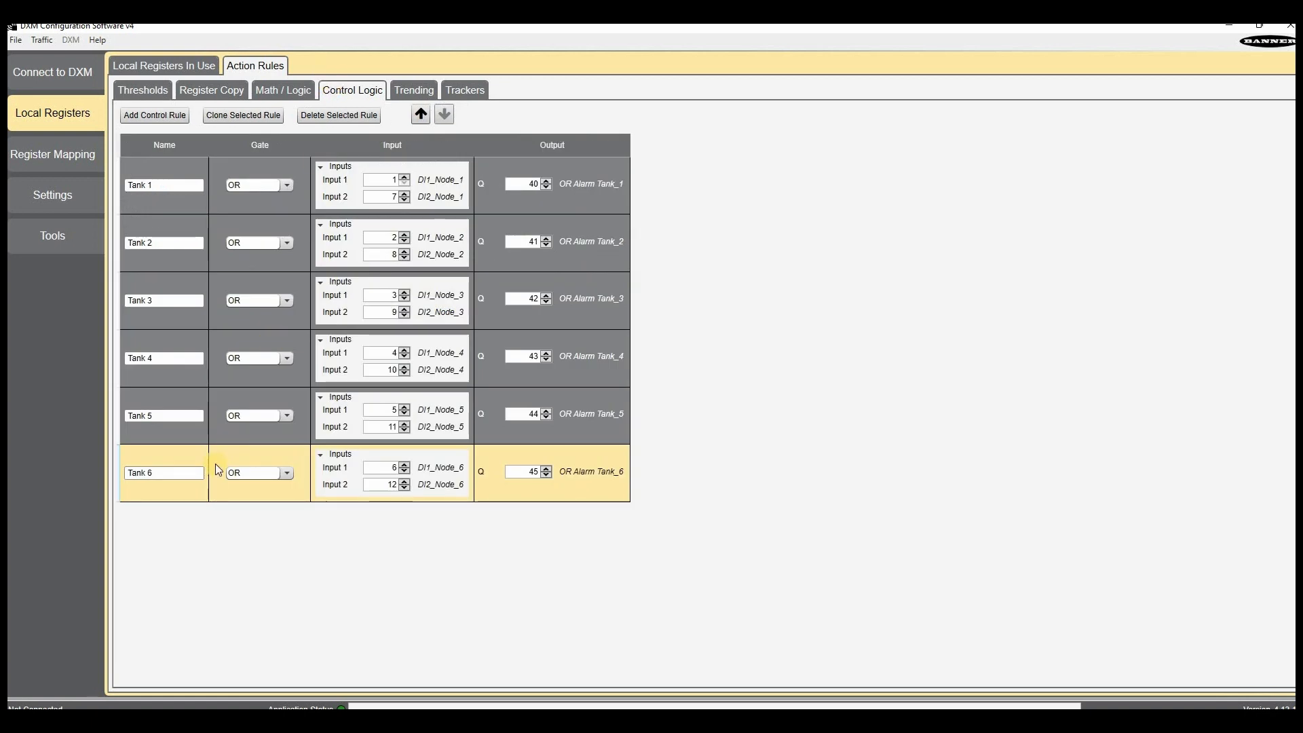
{"action": "left_click", "coordinate": [279, 91]}
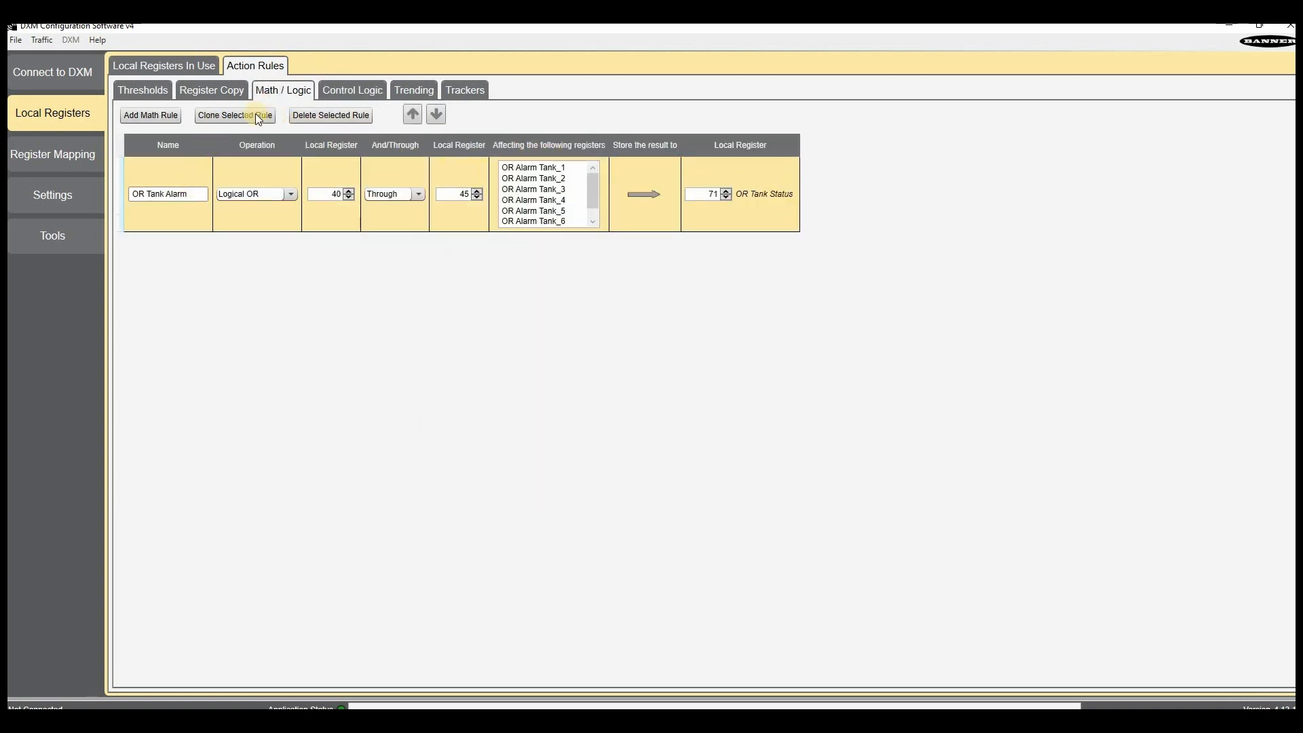
{"action": "left_click", "coordinate": [156, 92]}
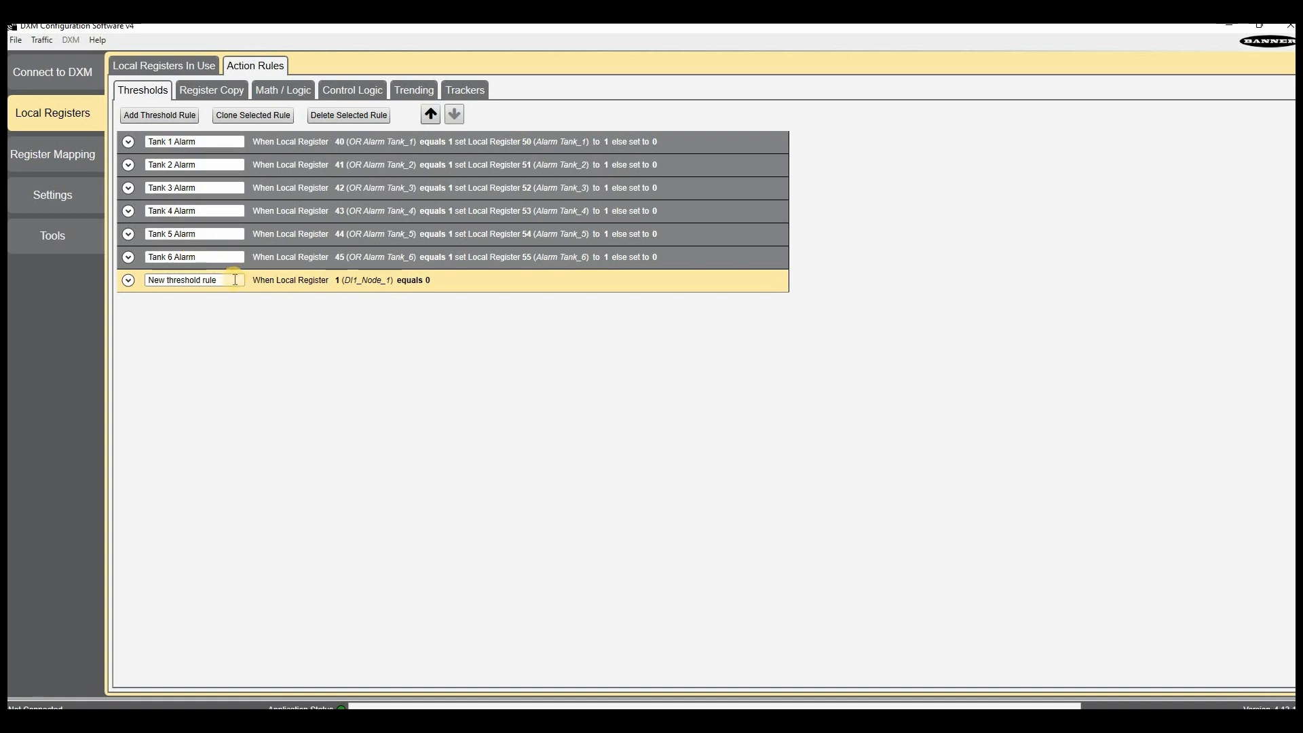
{"action": "type", "text": "Node 1 Ra"}
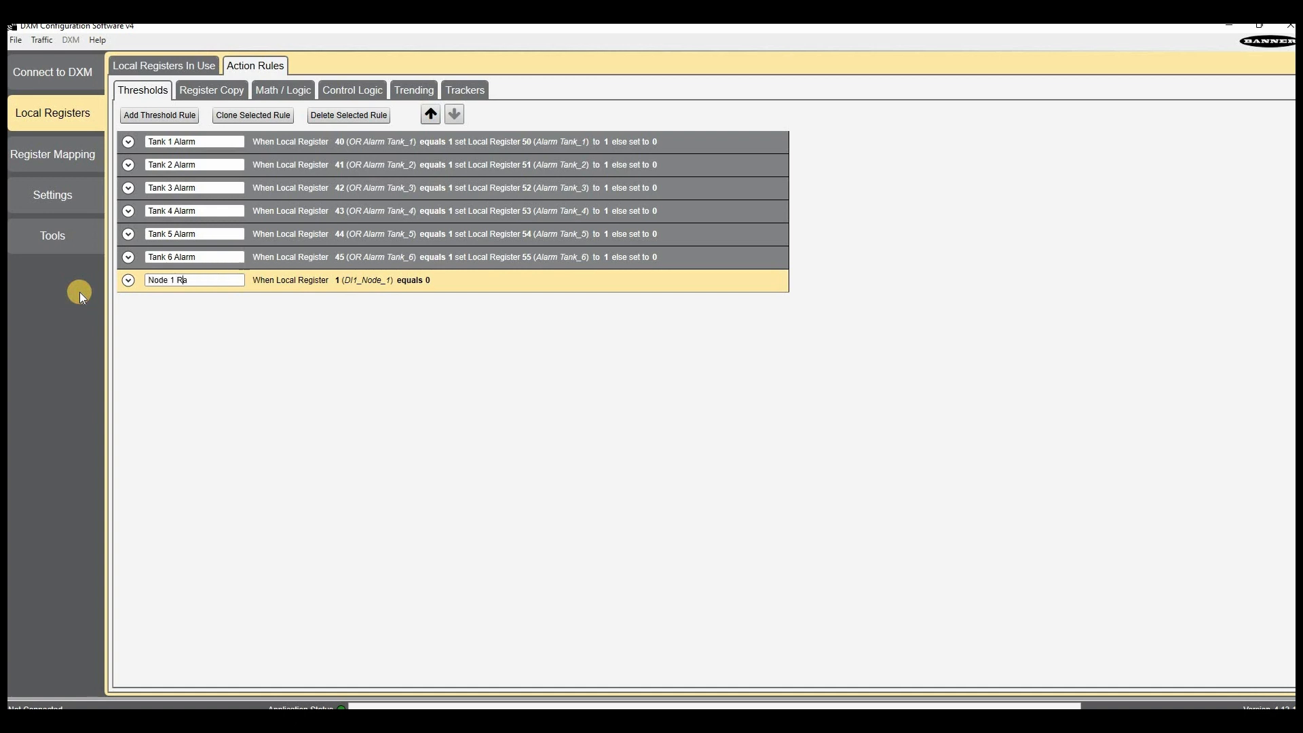
{"action": "type", "text": "dio Status Alarm"}
Step: Set the "Node 1 Radio Status Alarm" rule to trigger when local register 13 is not equal to the value 128
{"action": "left_click", "coordinate": [128, 280]}
{"action": "left_click", "coordinate": [228, 319]}
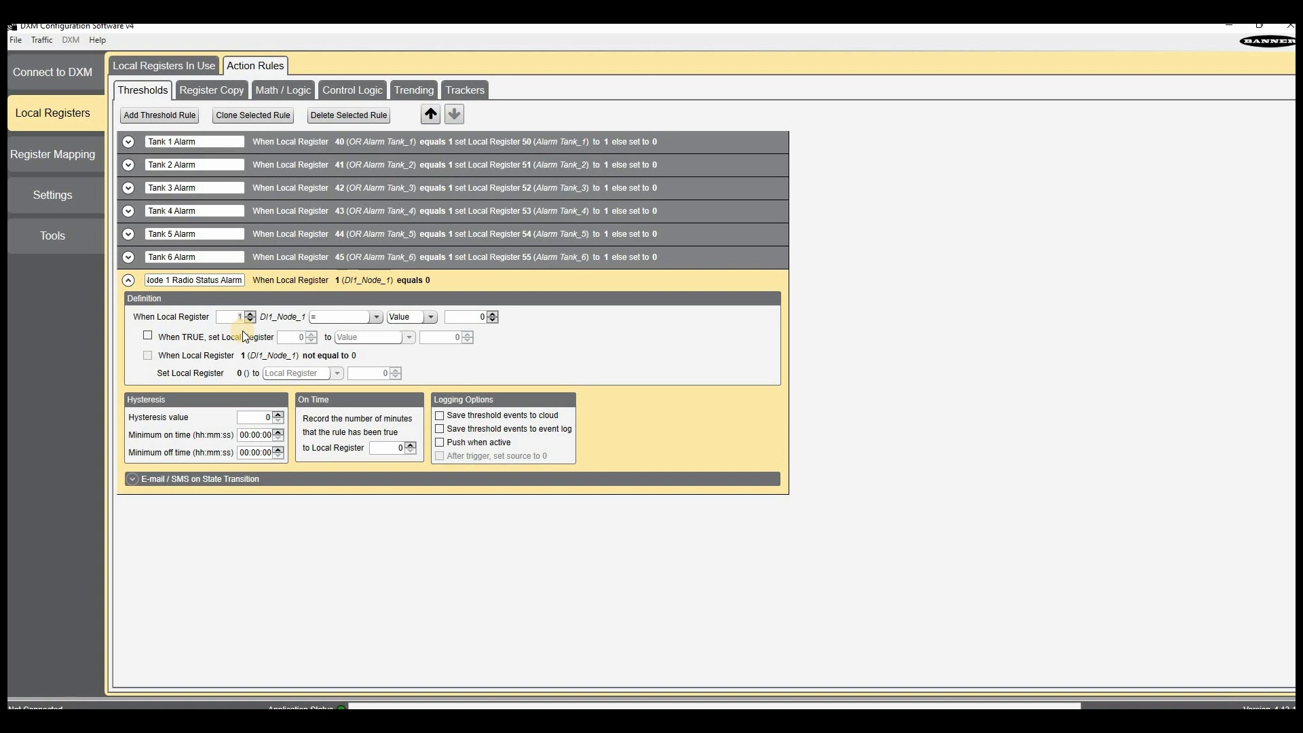
{"action": "type", "text": "3"}
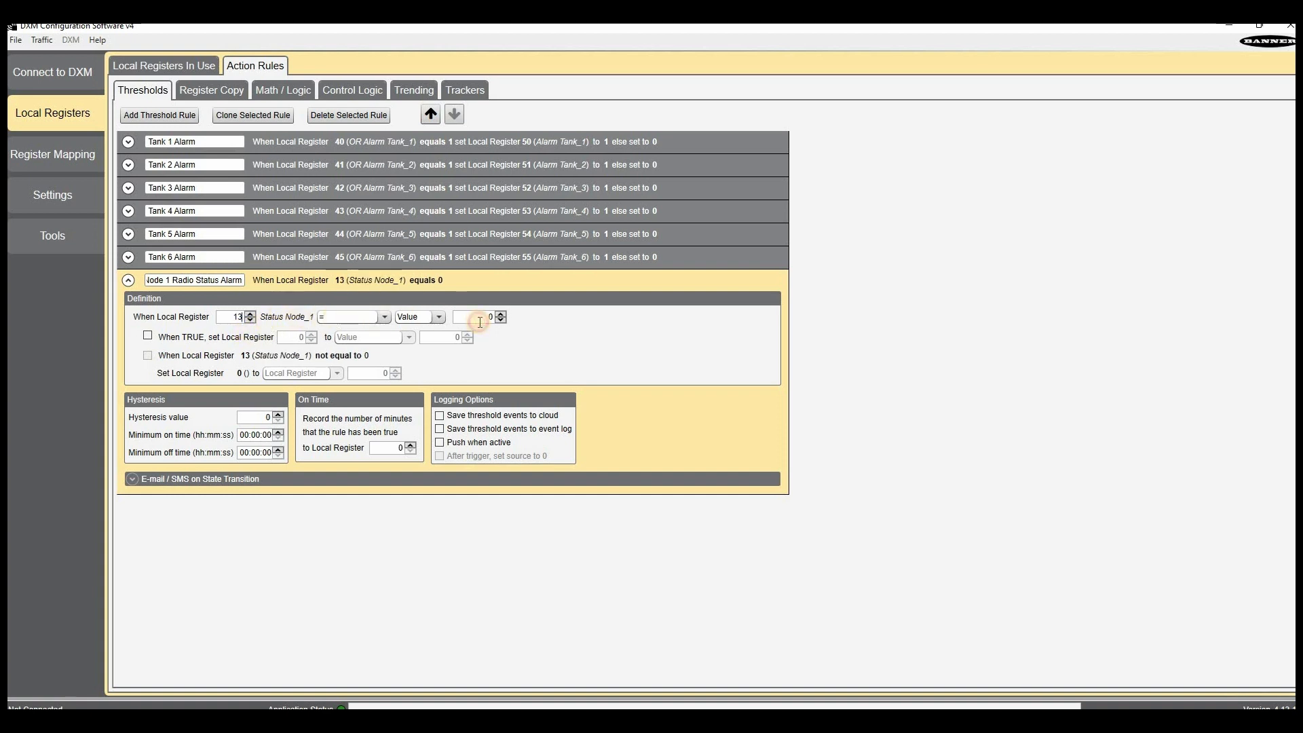
{"action": "left_click", "coordinate": [243, 299]}
{"action": "left_click", "coordinate": [128, 280]}
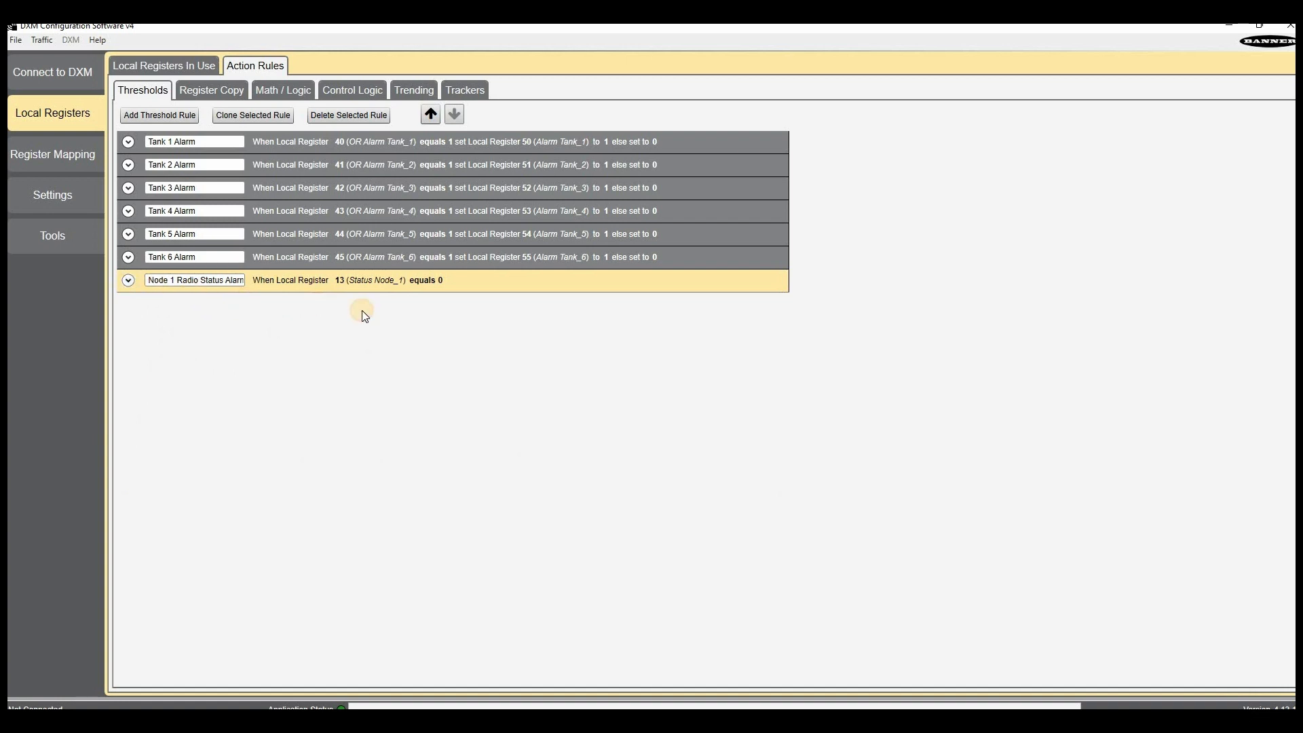
{"action": "left_click", "coordinate": [359, 316]}
{"action": "left_click", "coordinate": [344, 378]}
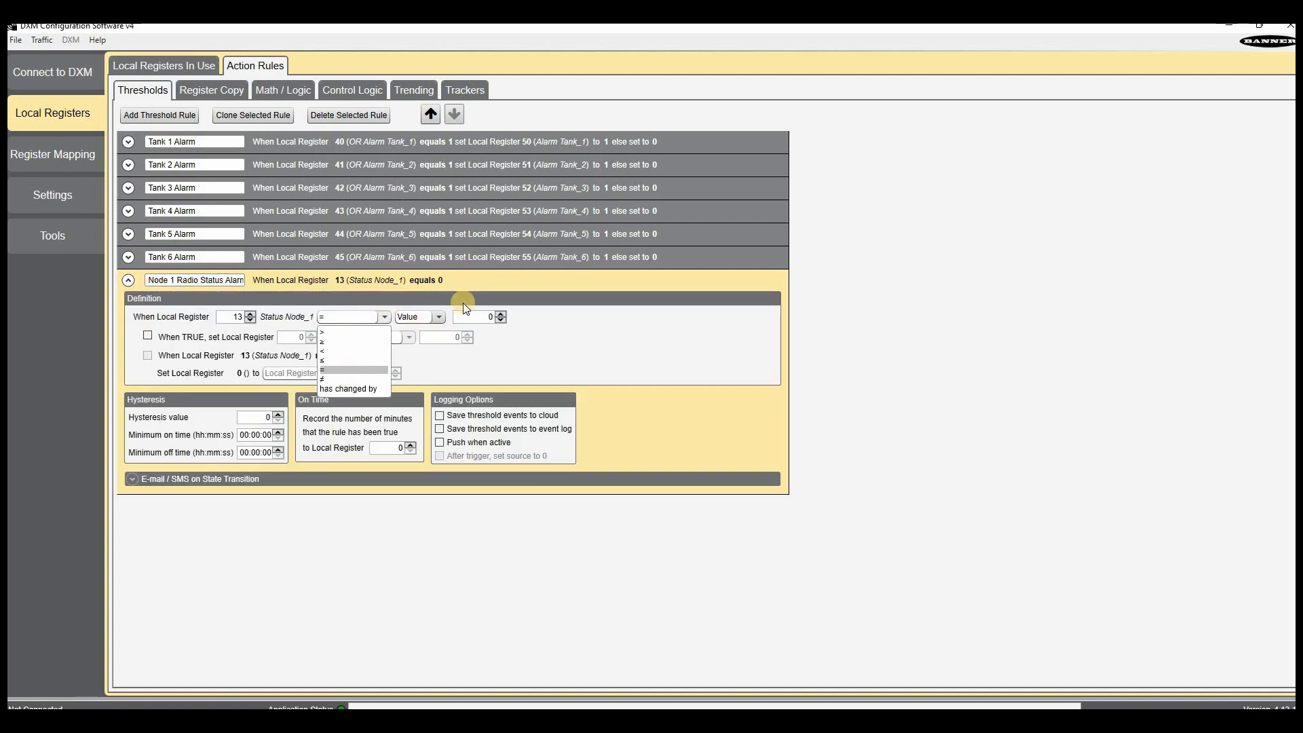
{"action": "type", "text": "128"}
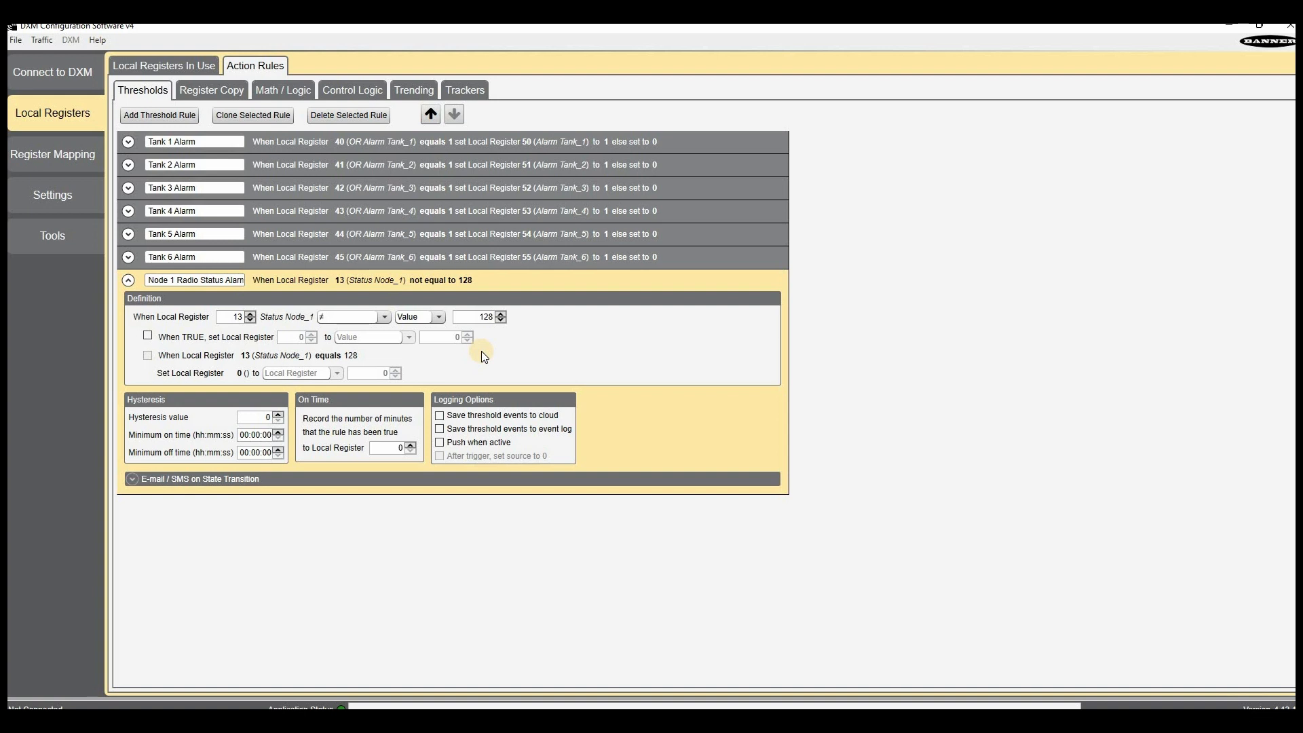
Step: Make the Node 1 radio status rule set local register 56 to 1 when true and to the value 0 otherwise
{"action": "left_click", "coordinate": [148, 336]}
{"action": "left_click", "coordinate": [294, 339]}
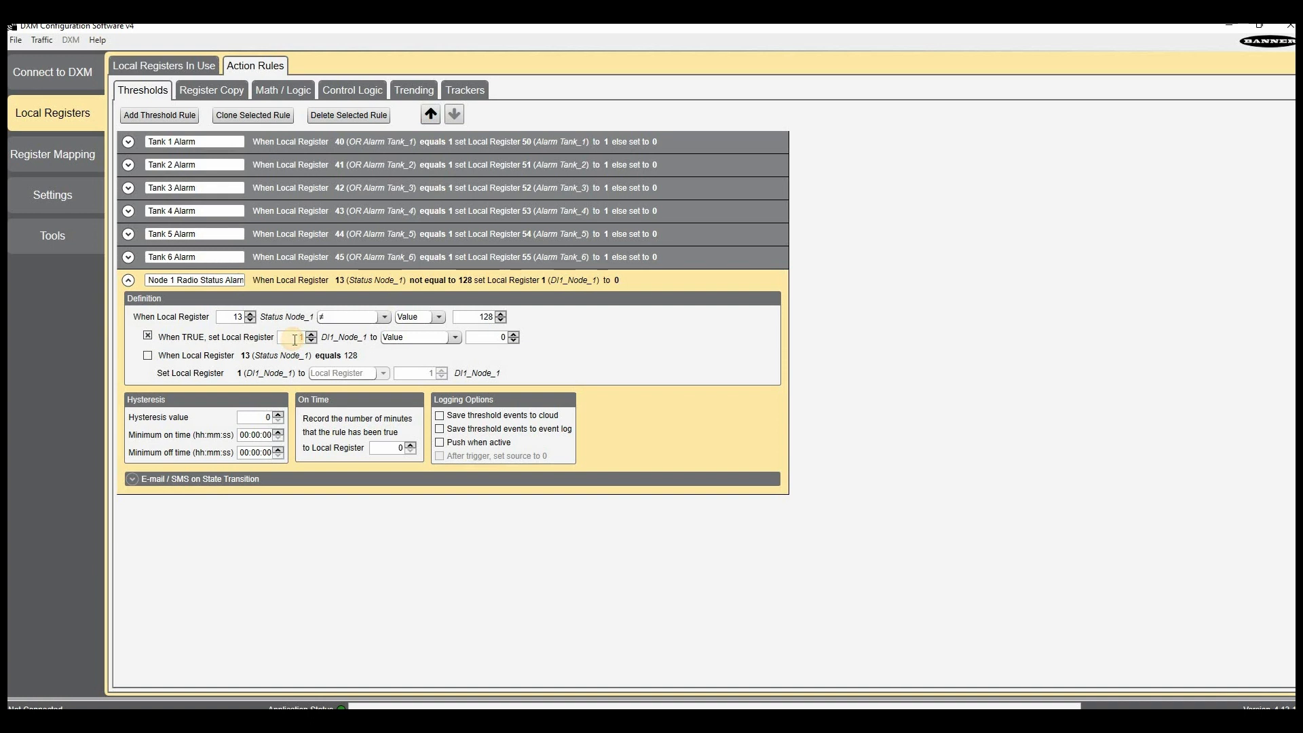
{"action": "type", "text": "56"}
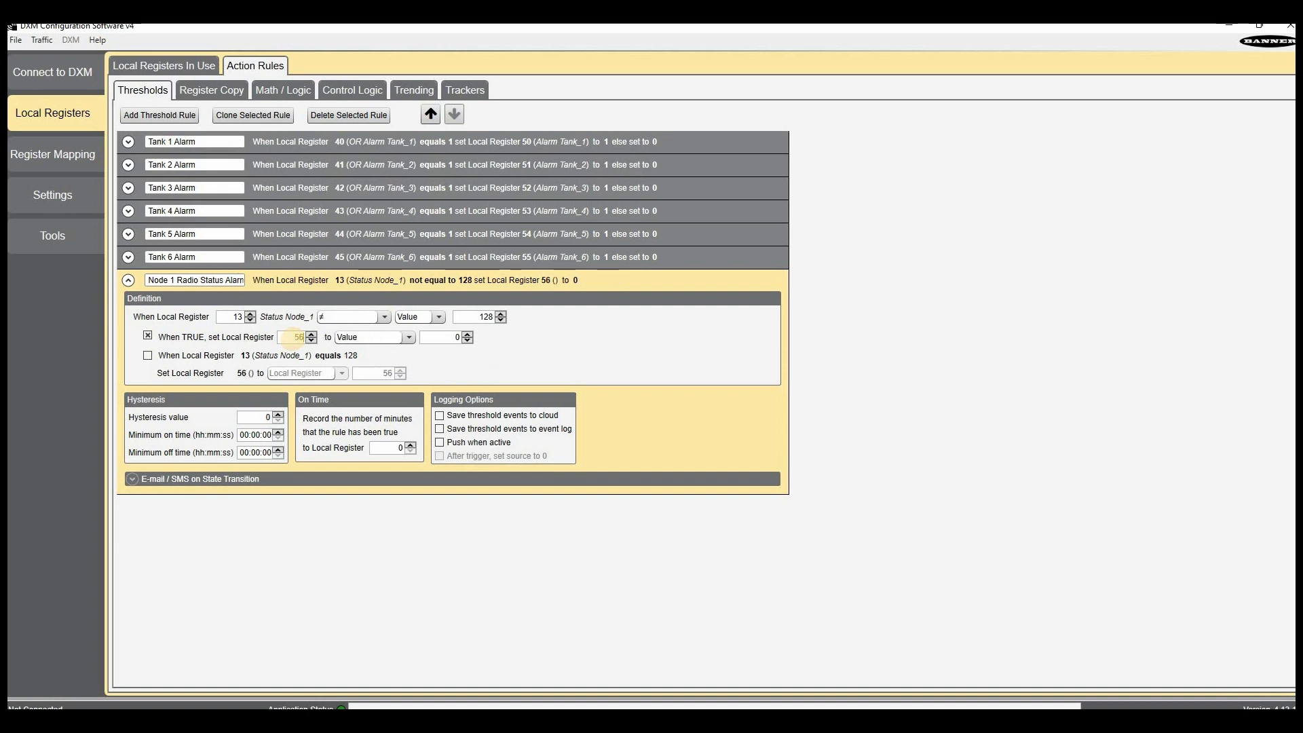
{"action": "double_click", "coordinate": [436, 337]}
{"action": "type", "text": "1"}
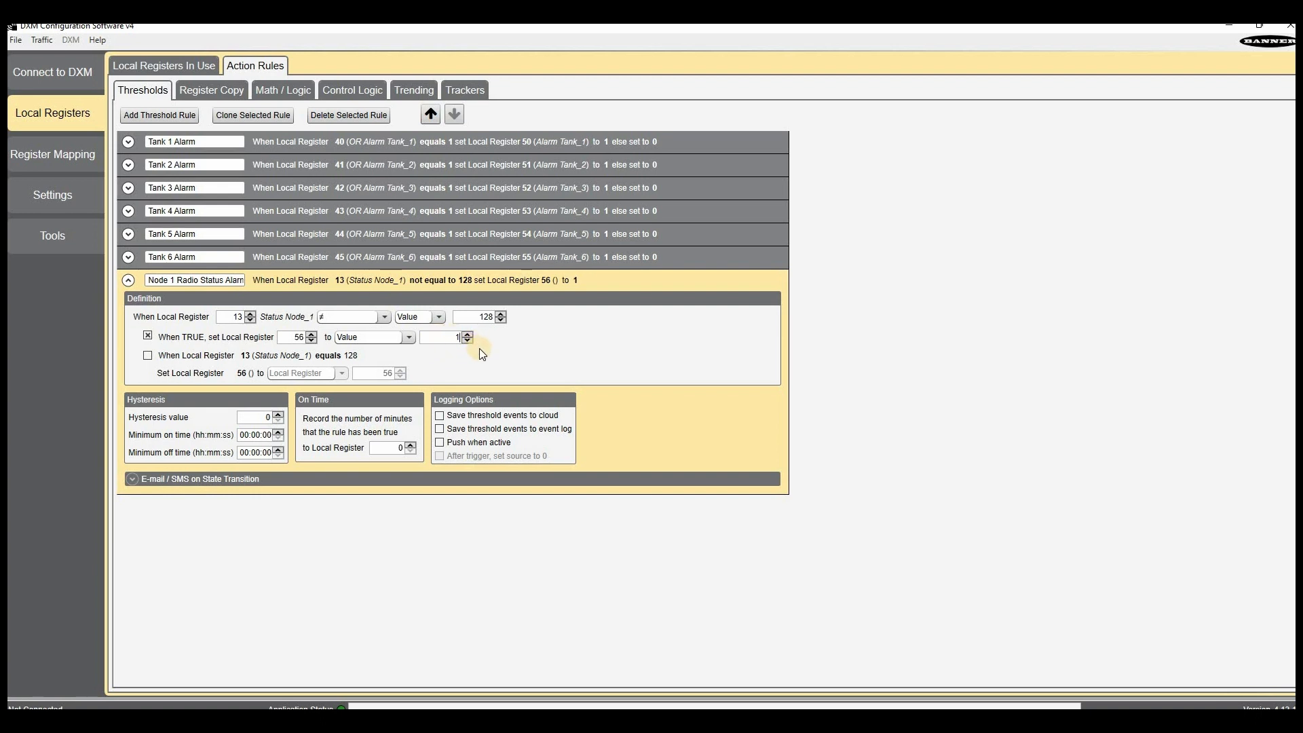
{"action": "left_click", "coordinate": [209, 357]}
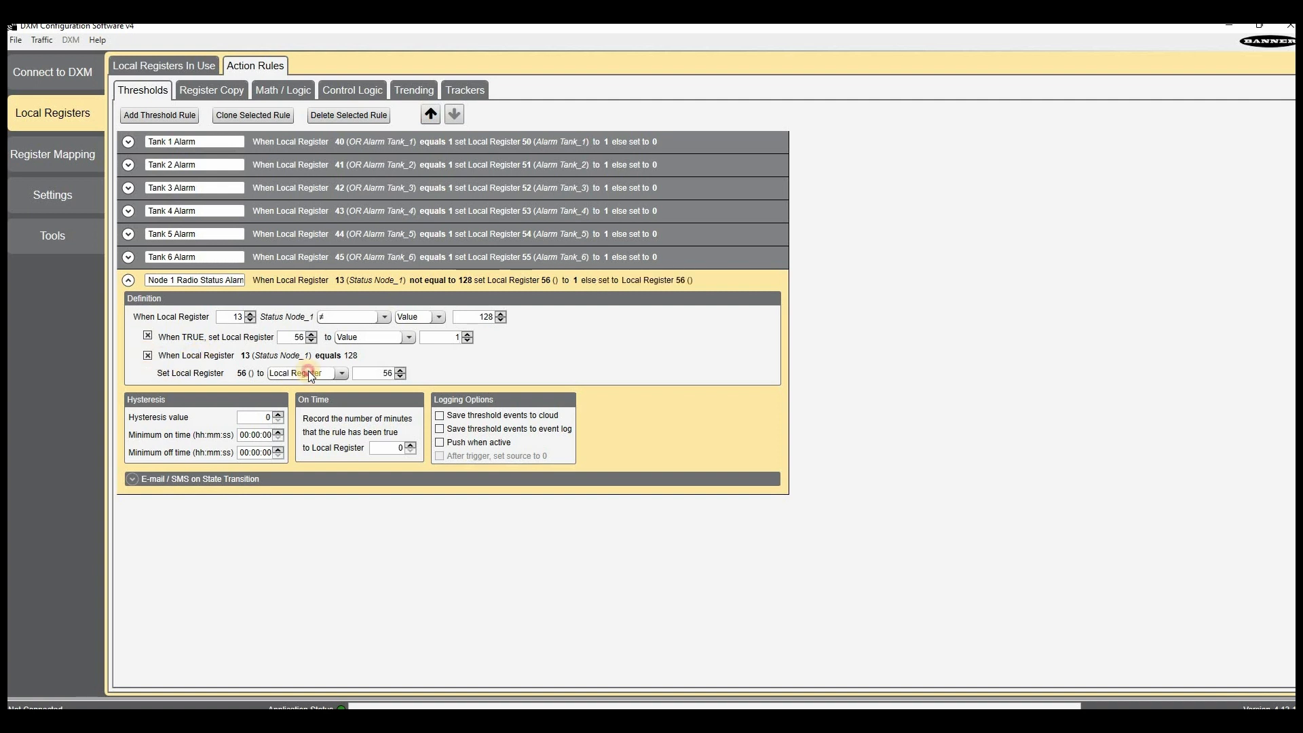
{"action": "left_click", "coordinate": [301, 398]}
{"action": "left_click", "coordinate": [449, 355]}
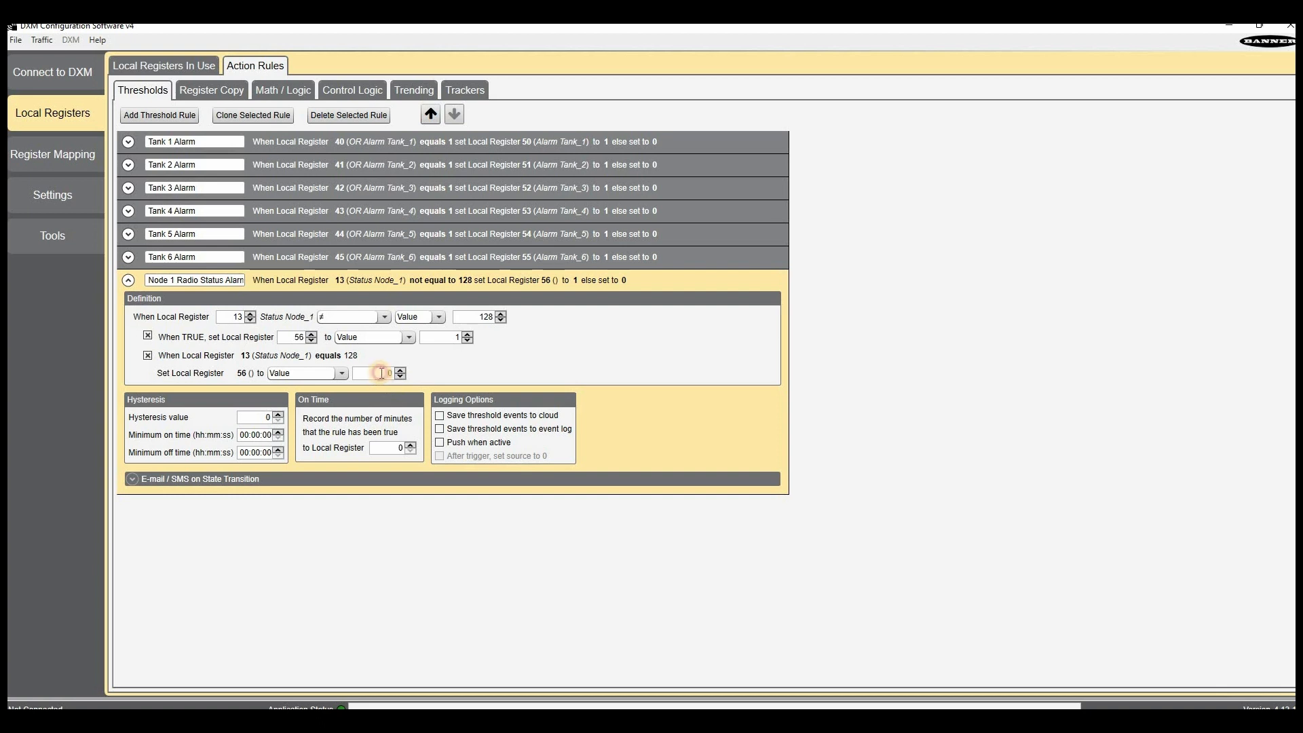
Step: Clone the Node 1 radio status rule for Nodes 2 through 6, using source registers 14–18 and result registers 57–61
{"action": "left_click", "coordinate": [489, 317]}
{"action": "left_click", "coordinate": [127, 281]}
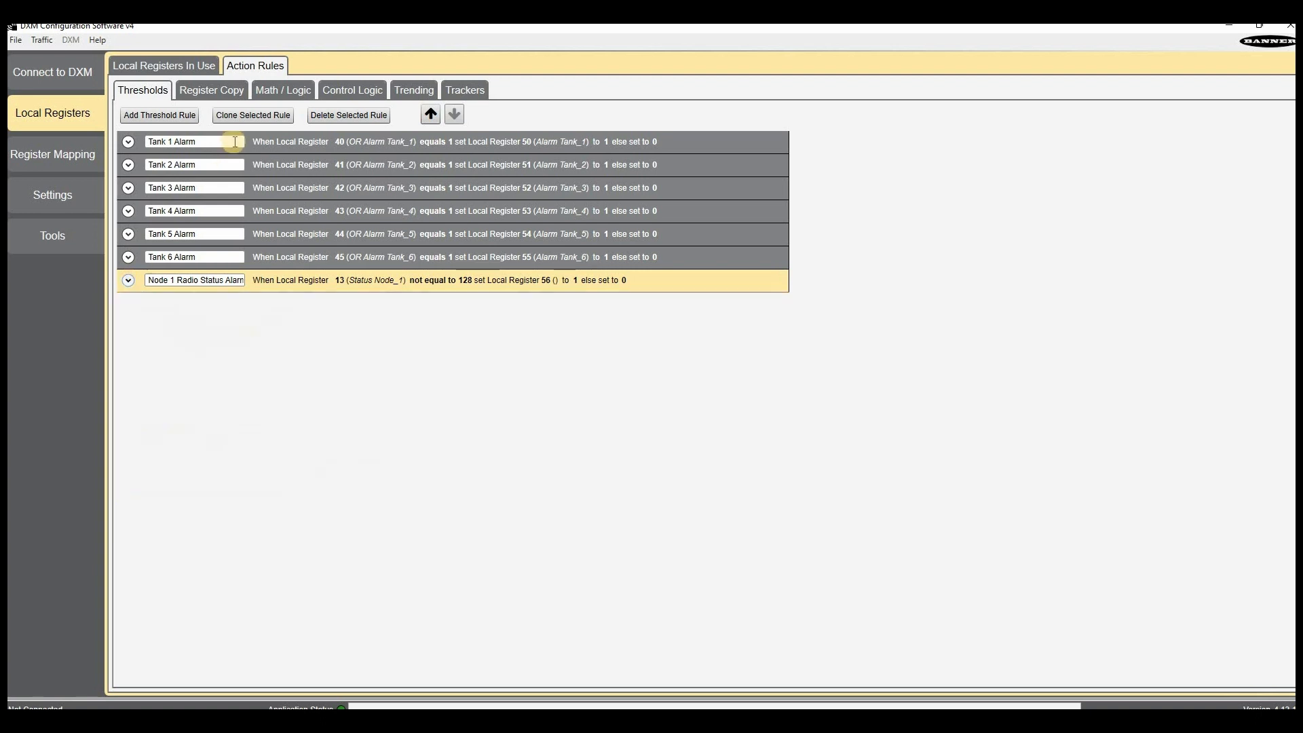
{"action": "left_click", "coordinate": [246, 116]}
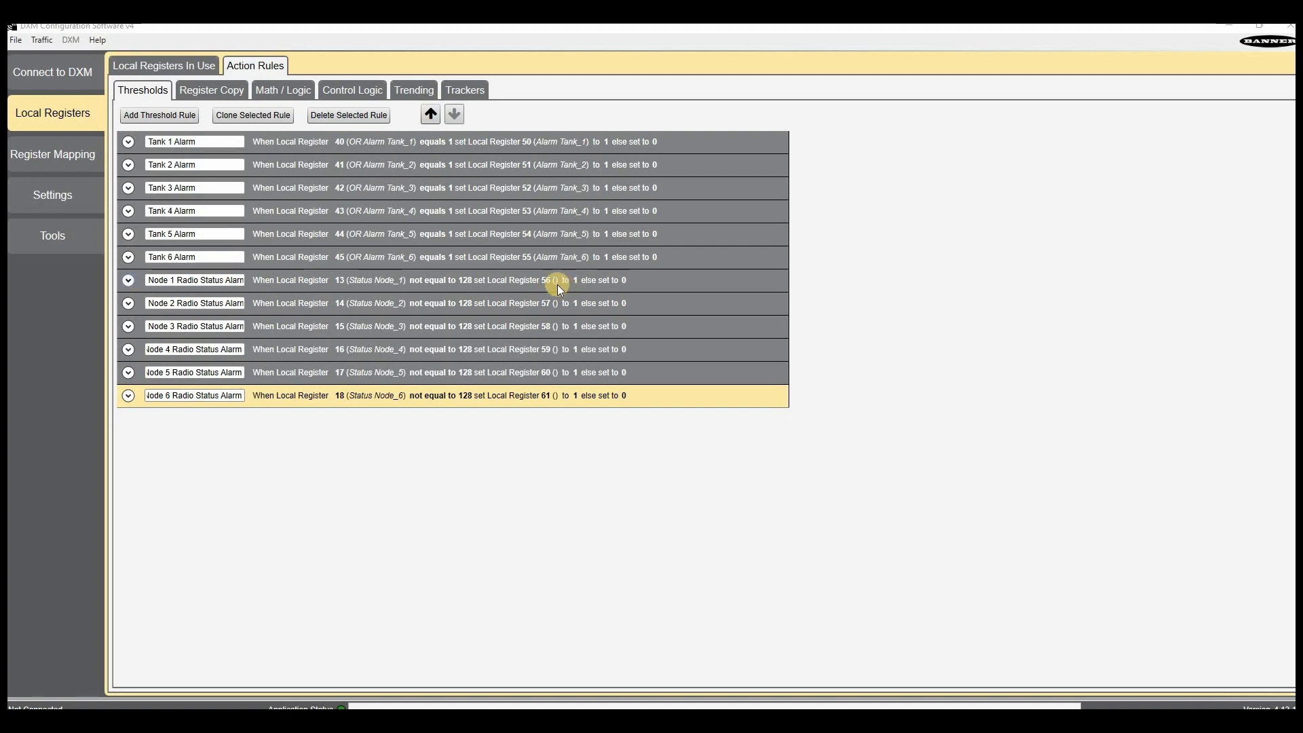
Step: Name local registers 56 through 61 together as "Status Alarm Node_" with numbers incrementing from 1
{"action": "left_click", "coordinate": [144, 63]}
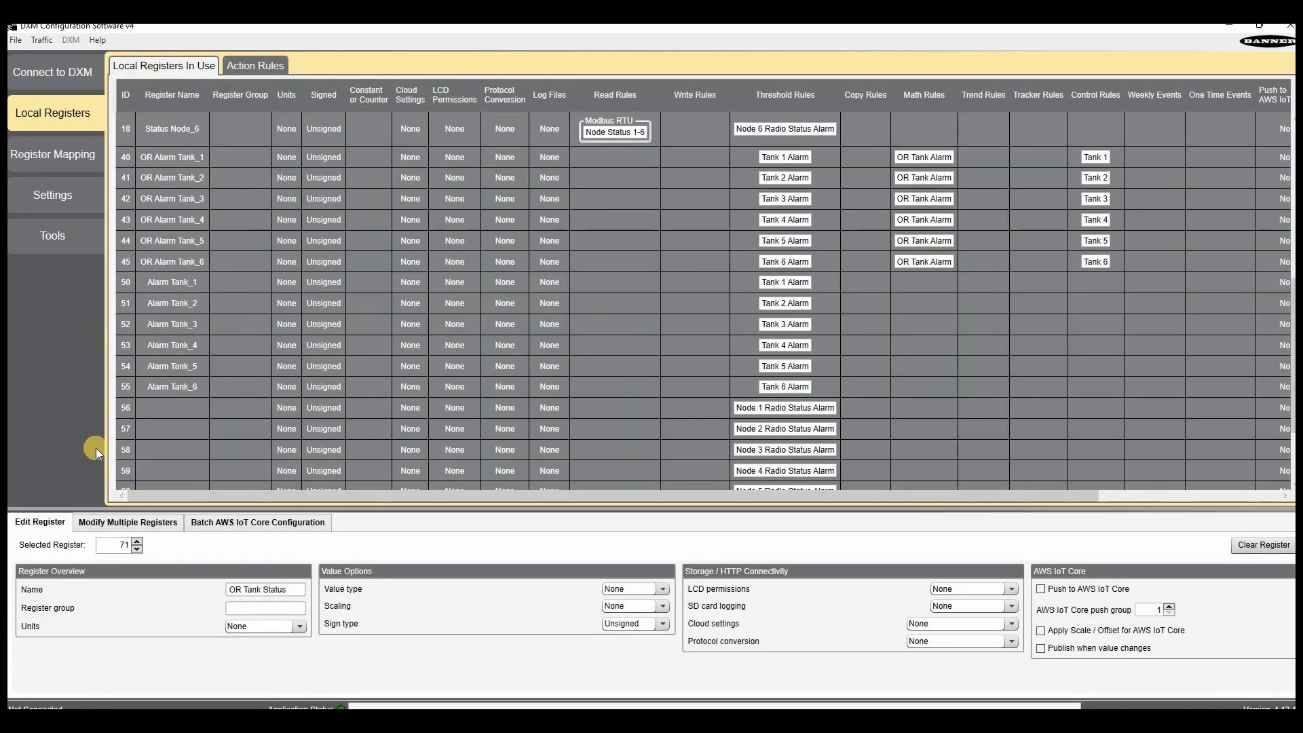
{"action": "left_click", "coordinate": [136, 522]}
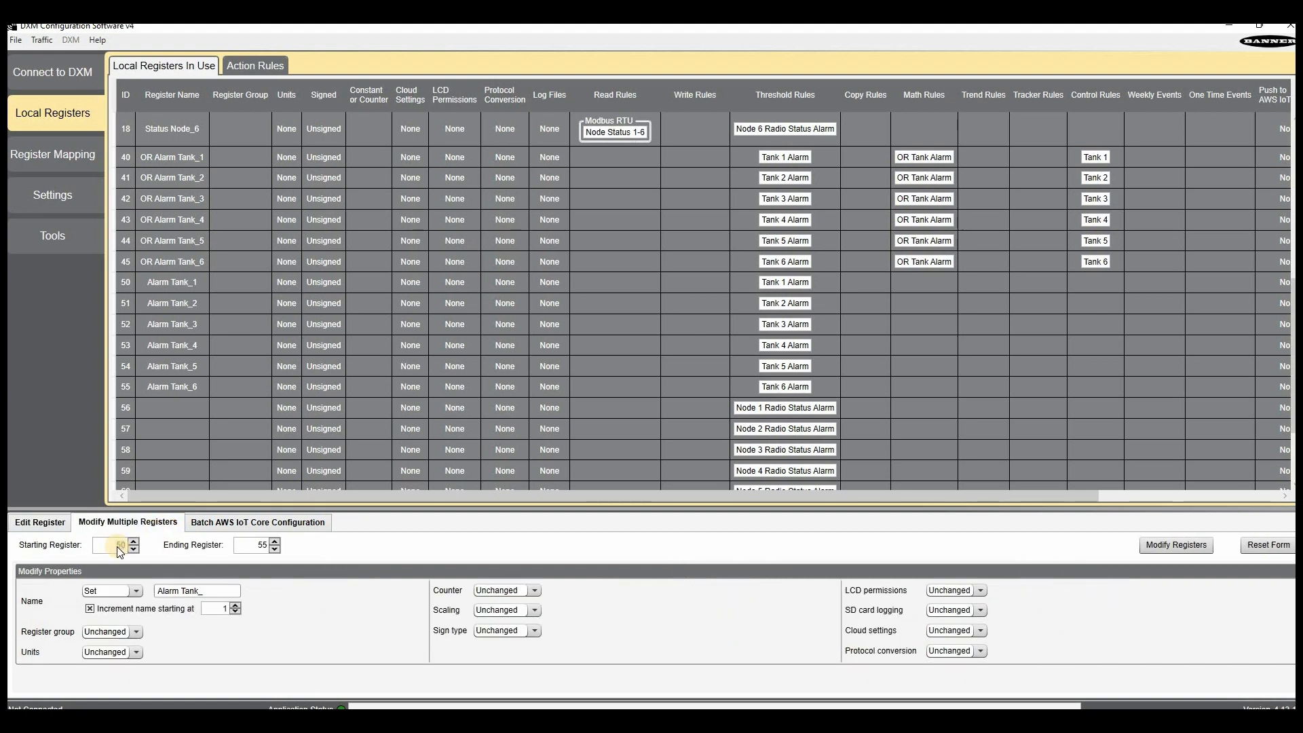
{"action": "double_click", "coordinate": [121, 547]}
{"action": "type", "text": "56"}
{"action": "type", "text": "61"}
{"action": "left_click_drag", "start_coordinate": [214, 589], "coordinate": [124, 596]}
{"action": "type", "text": "Status Alarm Node_"}
{"action": "left_click", "coordinate": [1169, 547]}
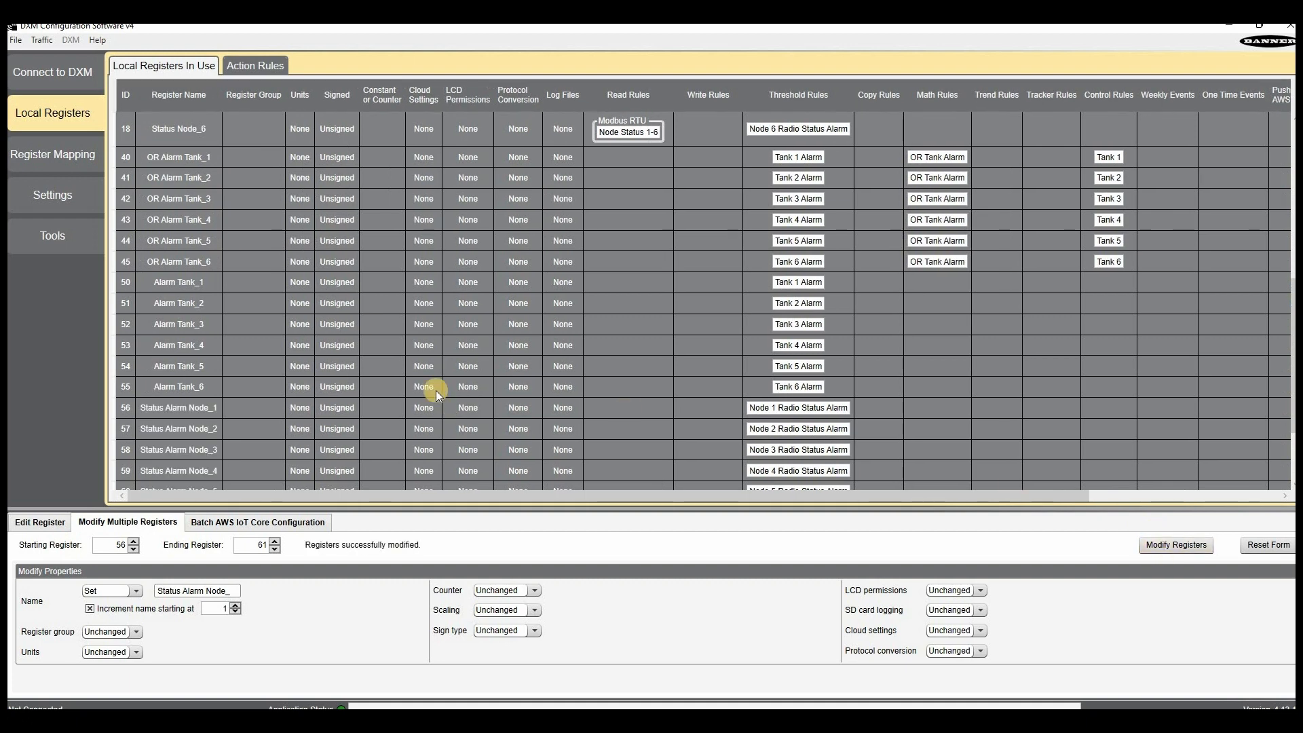
{"action": "scroll", "coordinate": [424, 378], "scroll_direction": "down", "scroll_amount": 3}
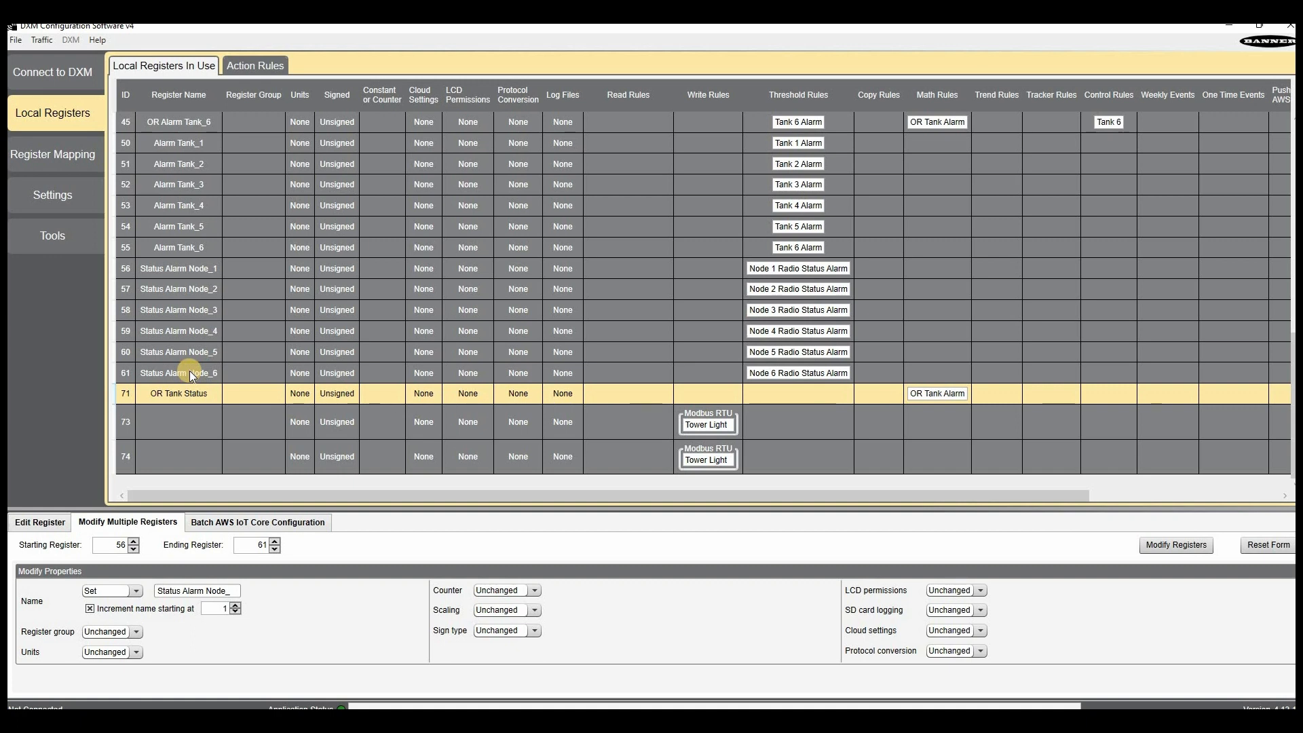
Step: Clone the "OR Tank Alarm" math rule and name the copy "OR Status Alarm"
{"action": "left_click", "coordinate": [246, 69]}
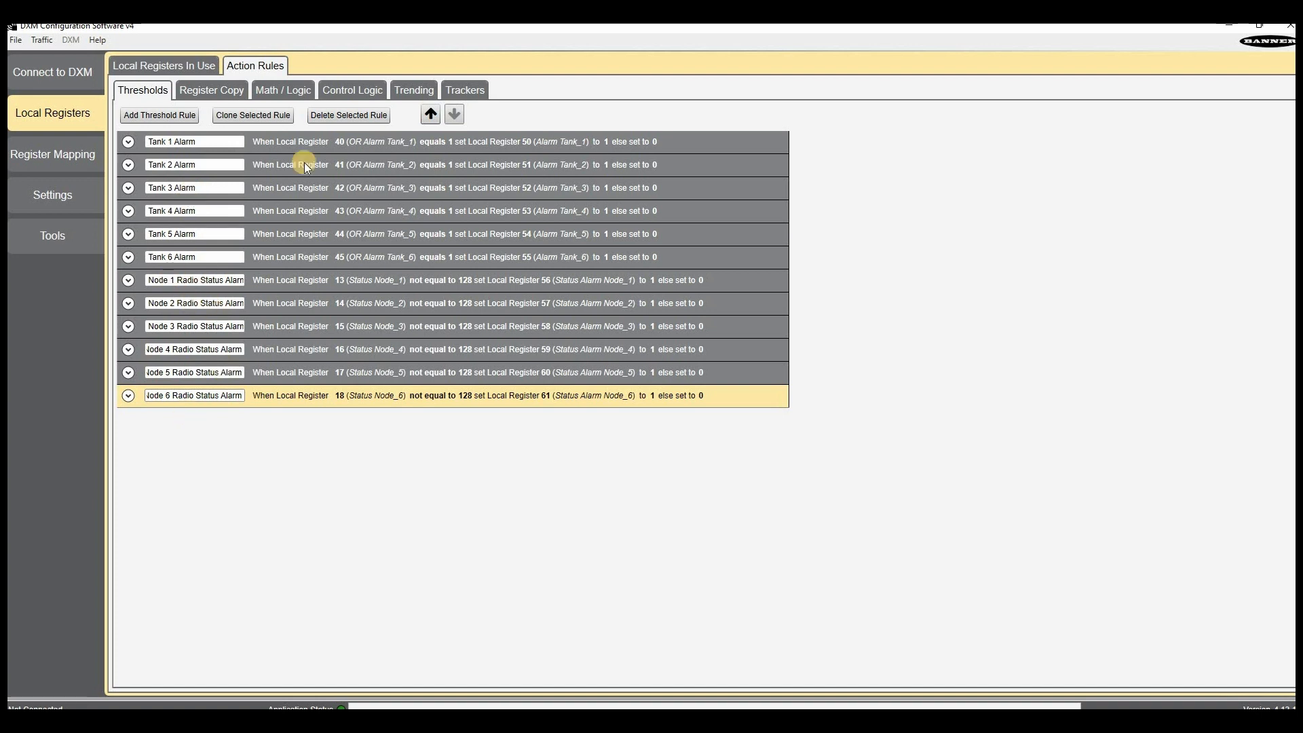
{"action": "left_click", "coordinate": [286, 89]}
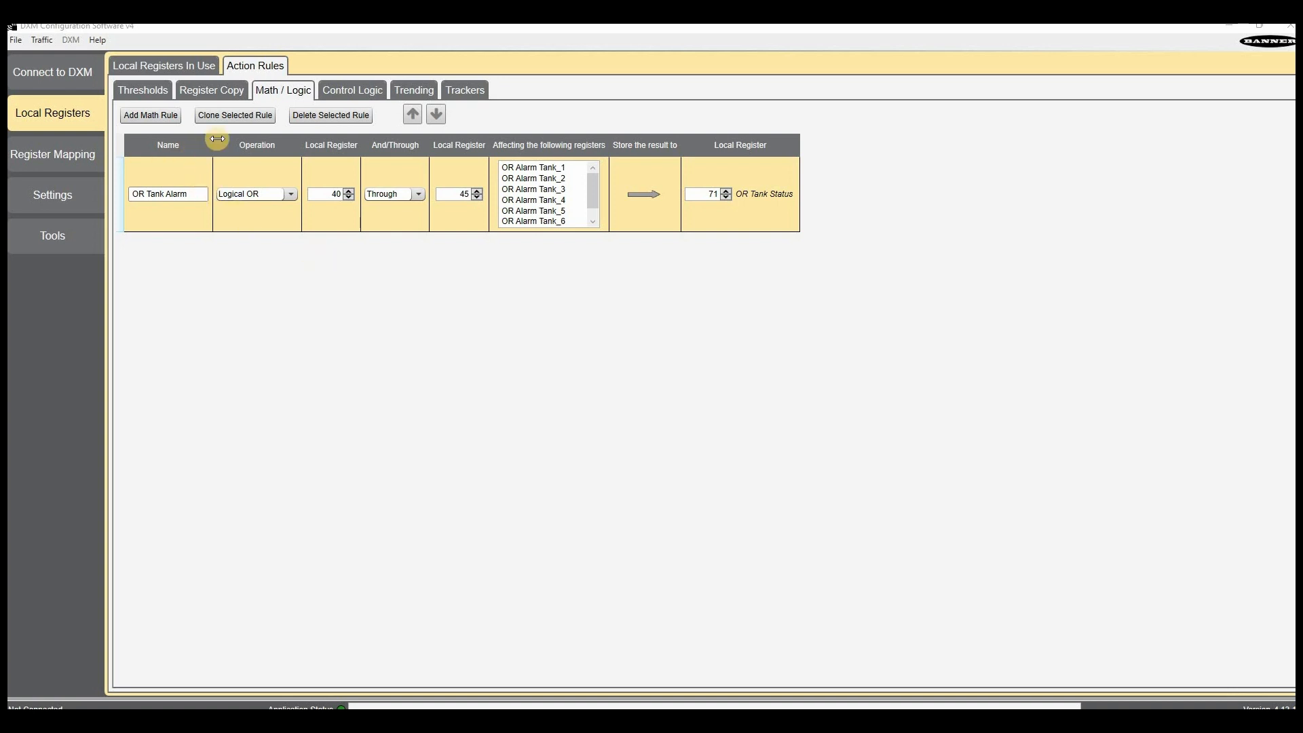
{"action": "left_click", "coordinate": [229, 116]}
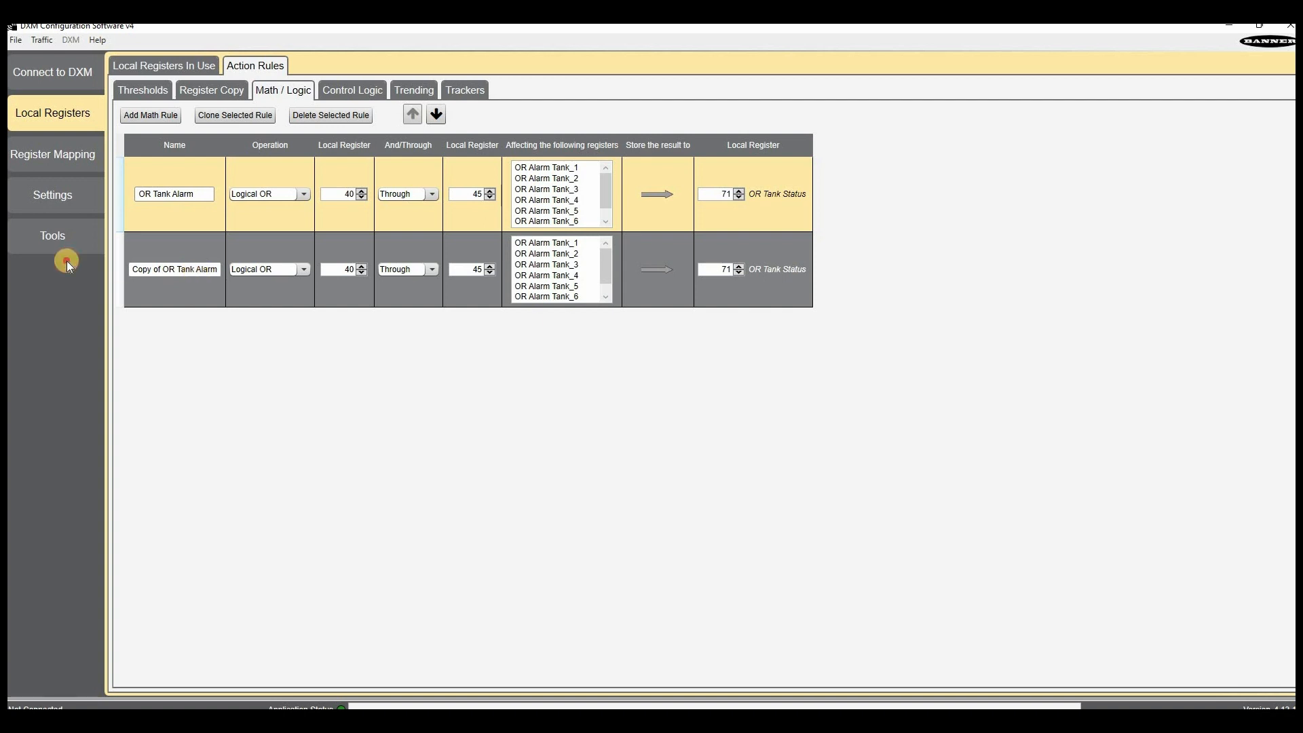
{"action": "left_click_drag", "start_coordinate": [194, 269], "coordinate": [66, 261]}
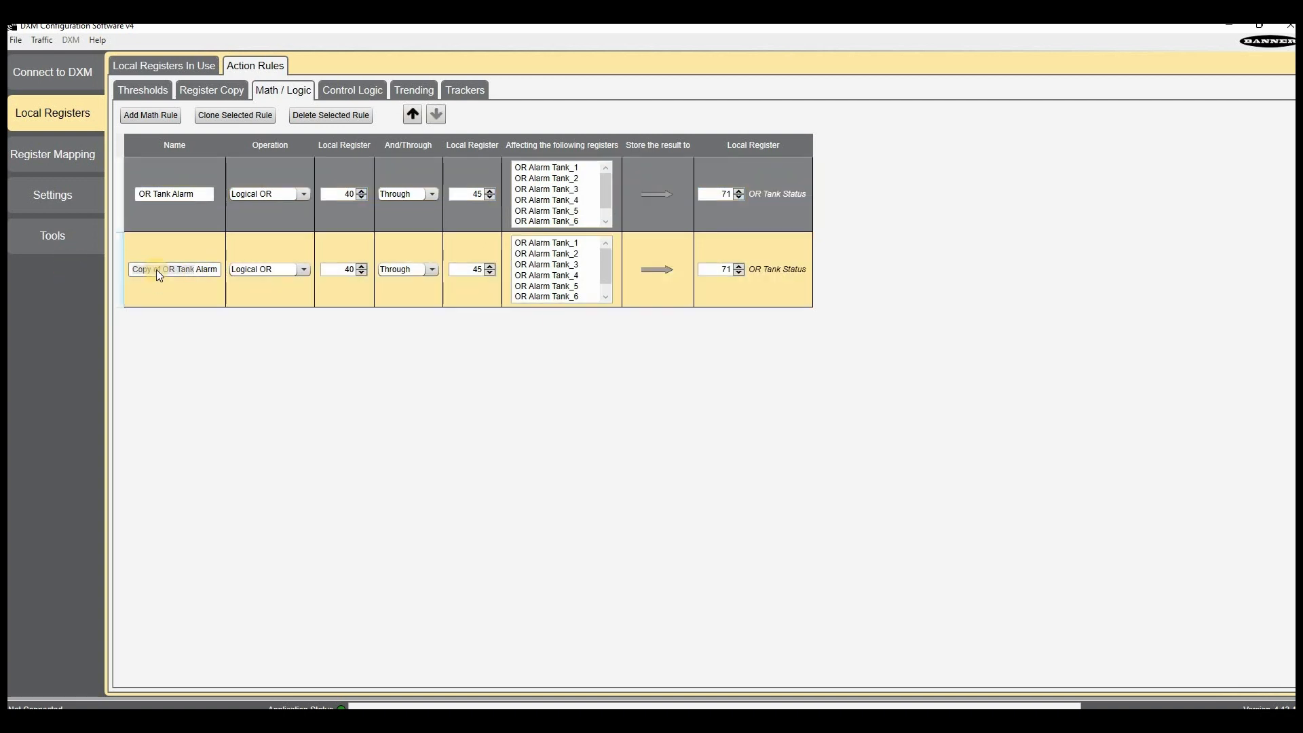
{"action": "type", "text": "OR Status"}
Step: Apply the "OR Status Alarm" rule to local registers 56 through 61 and store its result in local register 70
{"action": "left_click", "coordinate": [336, 269]}
{"action": "type", "text": "56"}
{"action": "left_click", "coordinate": [463, 273]}
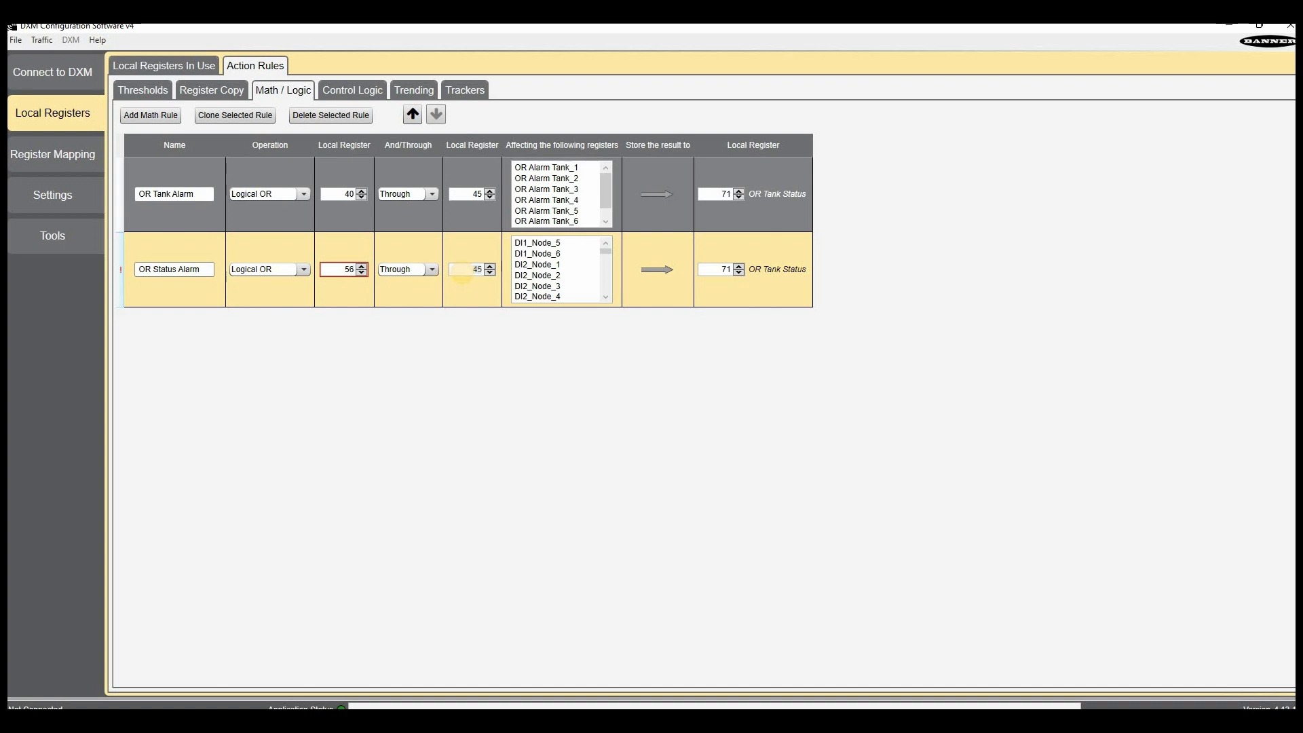
{"action": "type", "text": "61"}
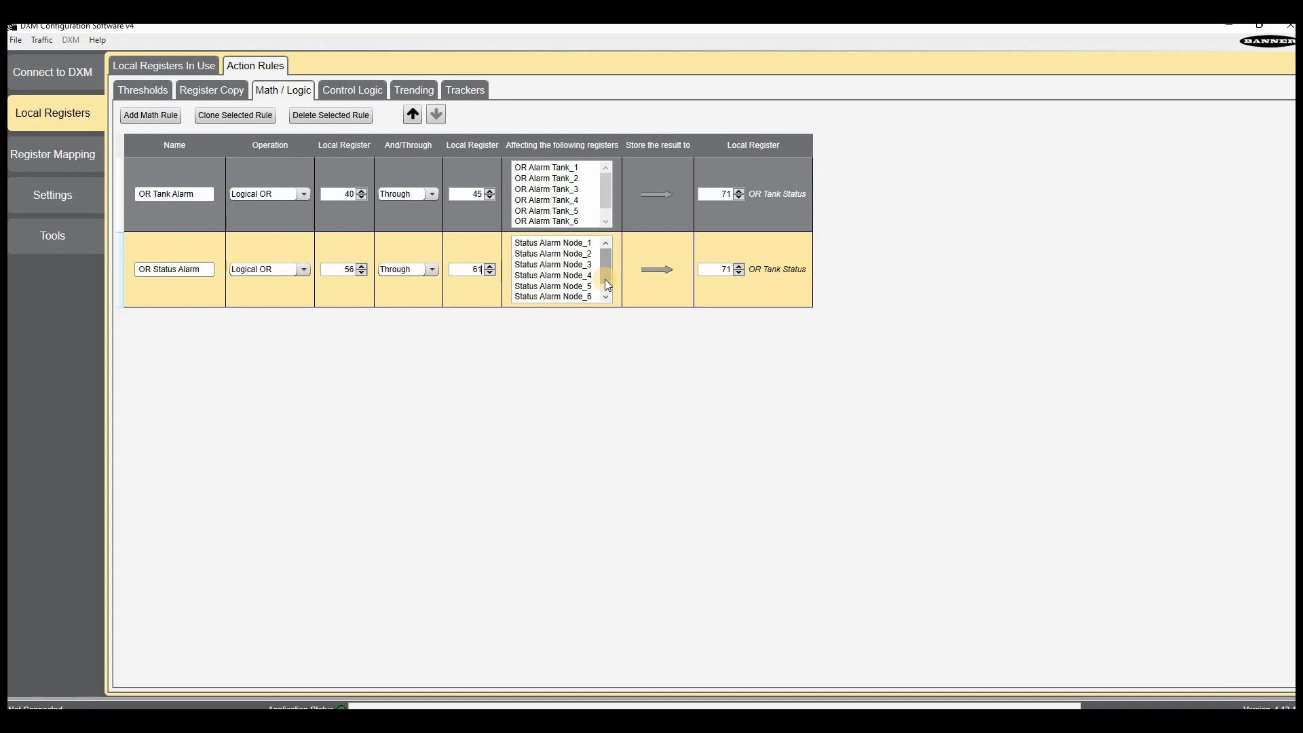
{"action": "left_click", "coordinate": [723, 270]}
{"action": "key", "text": "BackSpace"}
{"action": "type", "text": "0"}
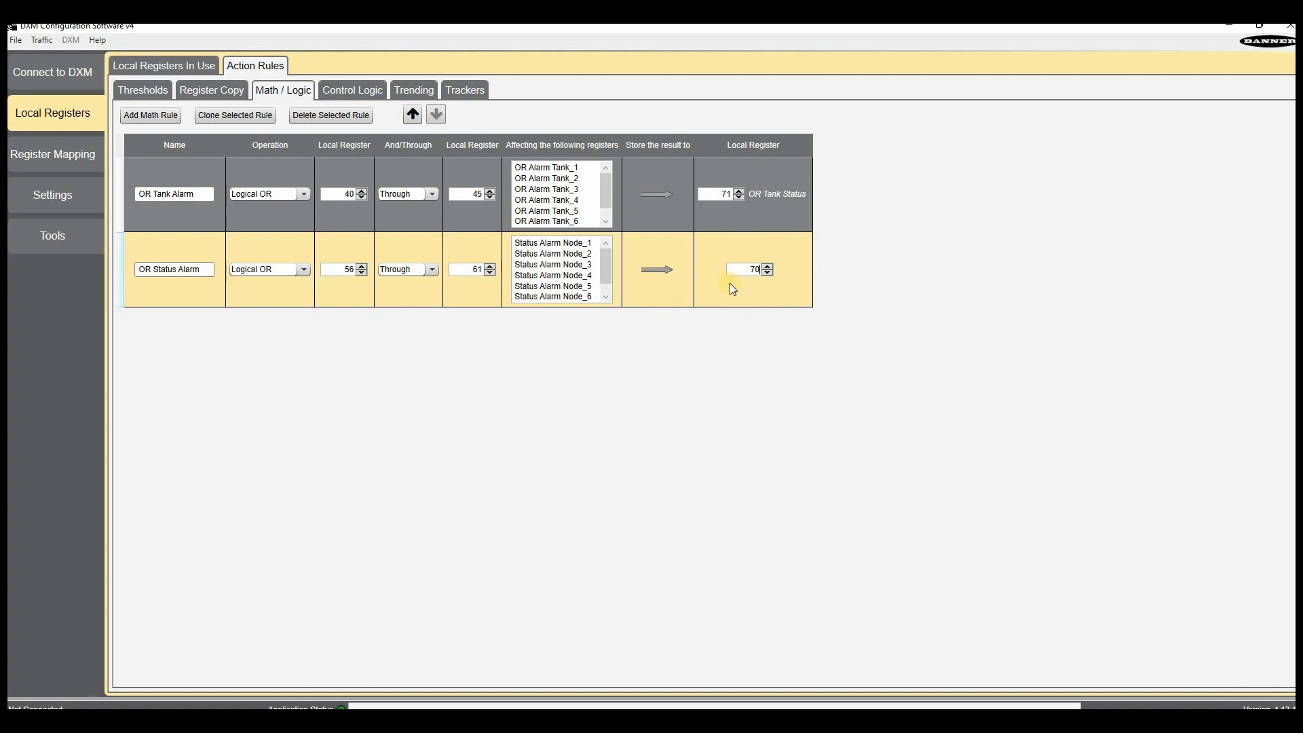
Step: Name local register 70 "OR Node Status"
{"action": "left_click", "coordinate": [178, 59]}
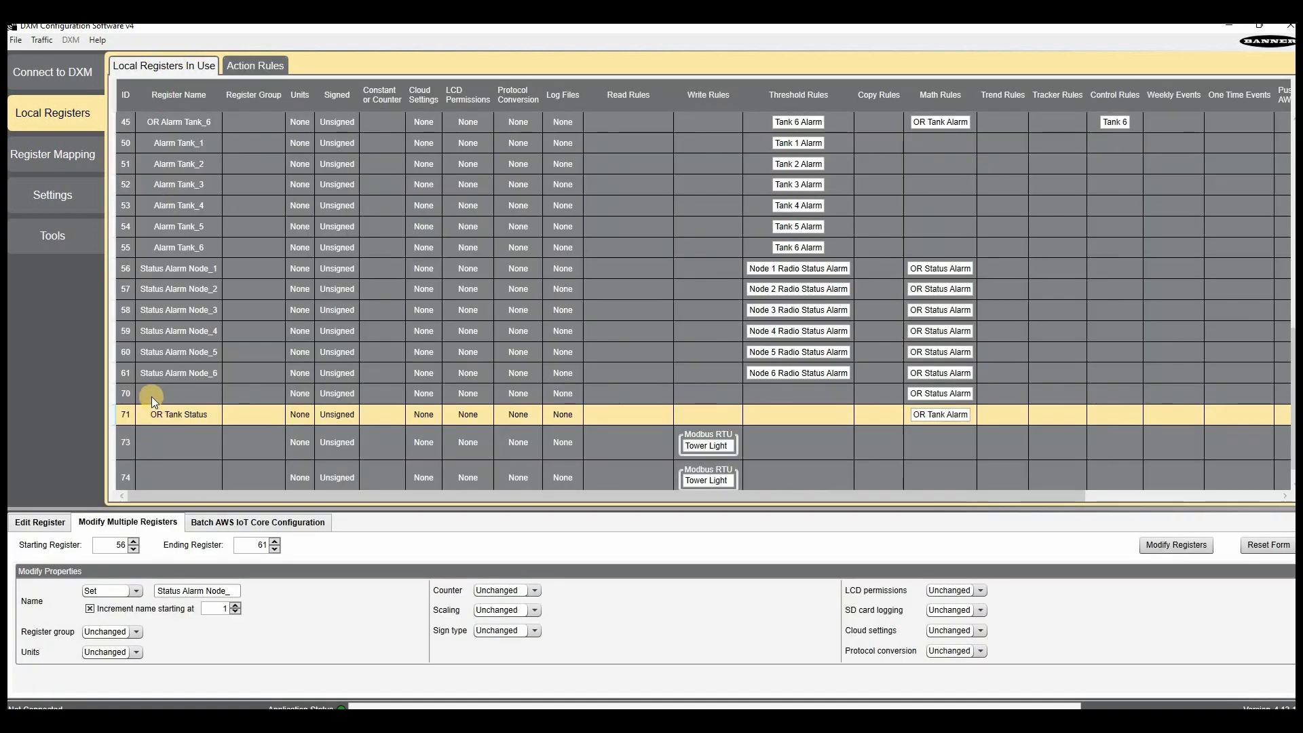
{"action": "left_click", "coordinate": [152, 396]}
{"action": "left_click", "coordinate": [257, 586]}
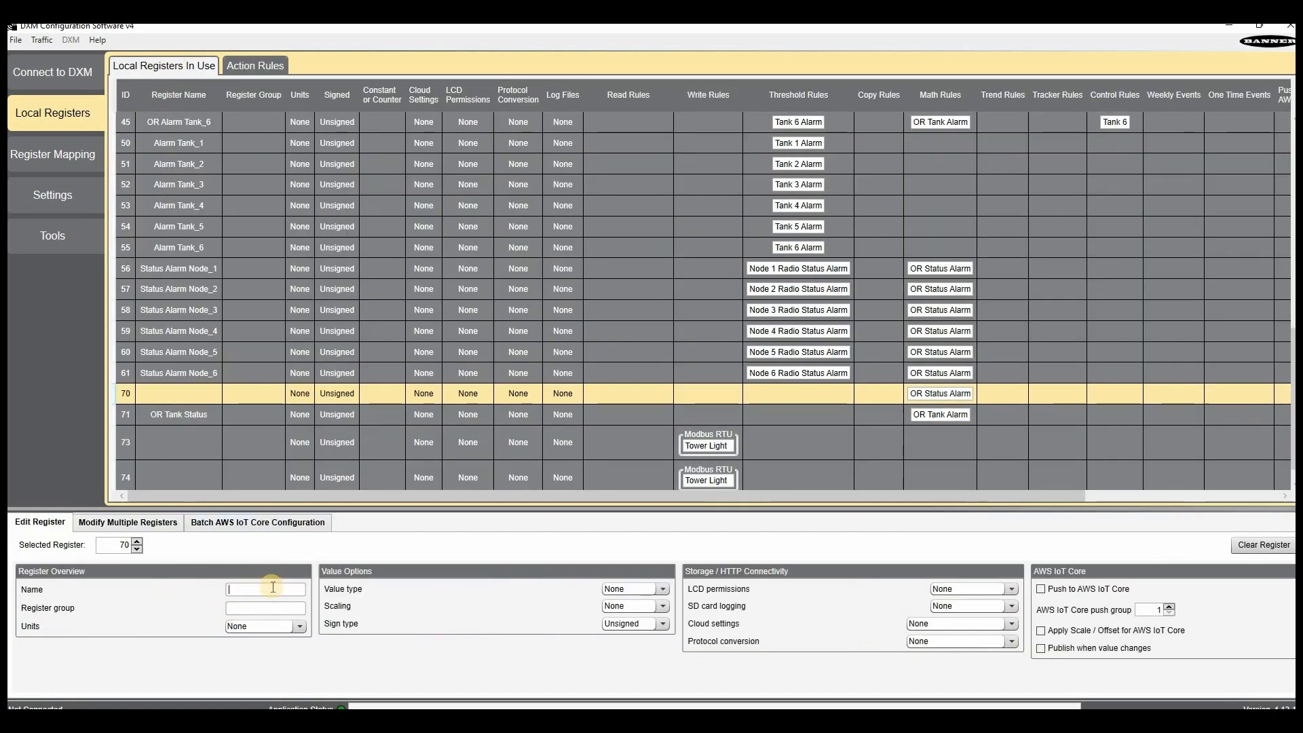
{"action": "type", "text": "OR NO"}
{"action": "key", "text": "BackSpace"}
{"action": "key", "text": "BackSpace"}
{"action": "type", "text": "ode Status"}
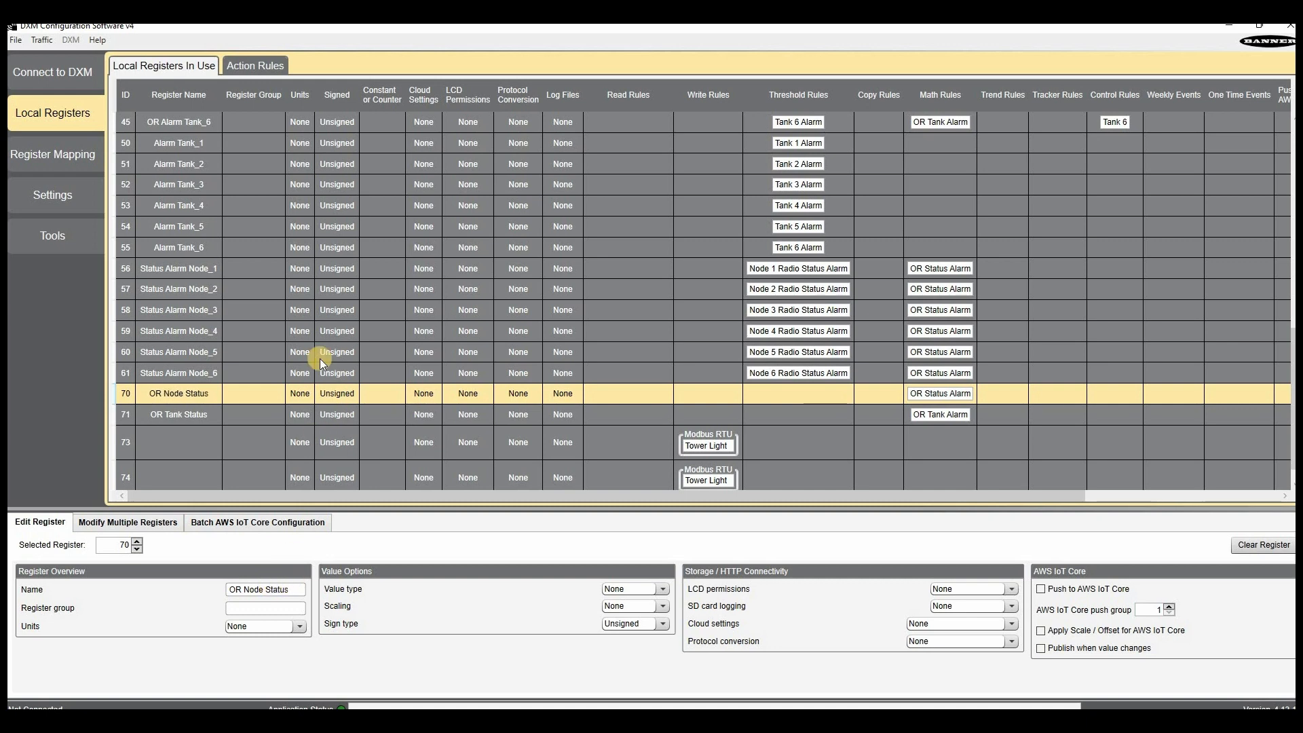
Step: Add a control logic rule named "Any Error Alarm" below the six tank rules
{"action": "left_click", "coordinate": [241, 68]}
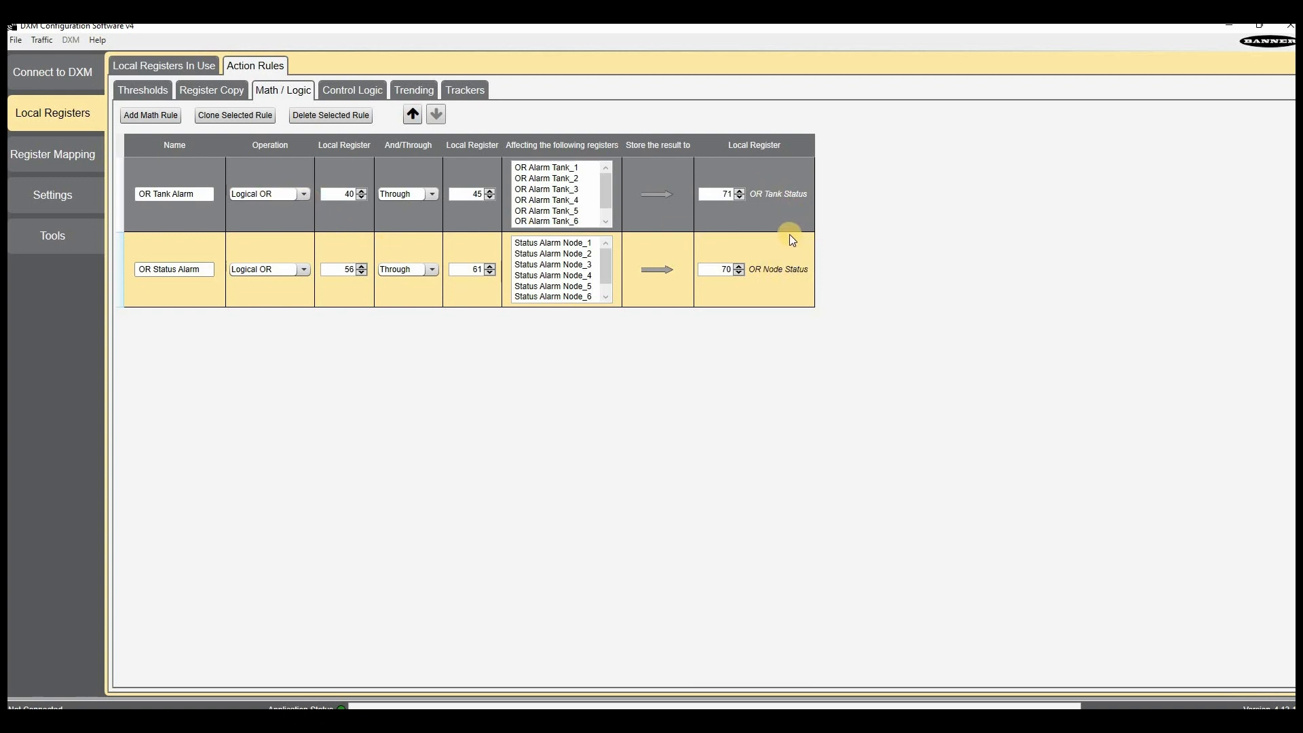
{"action": "left_click", "coordinate": [359, 91]}
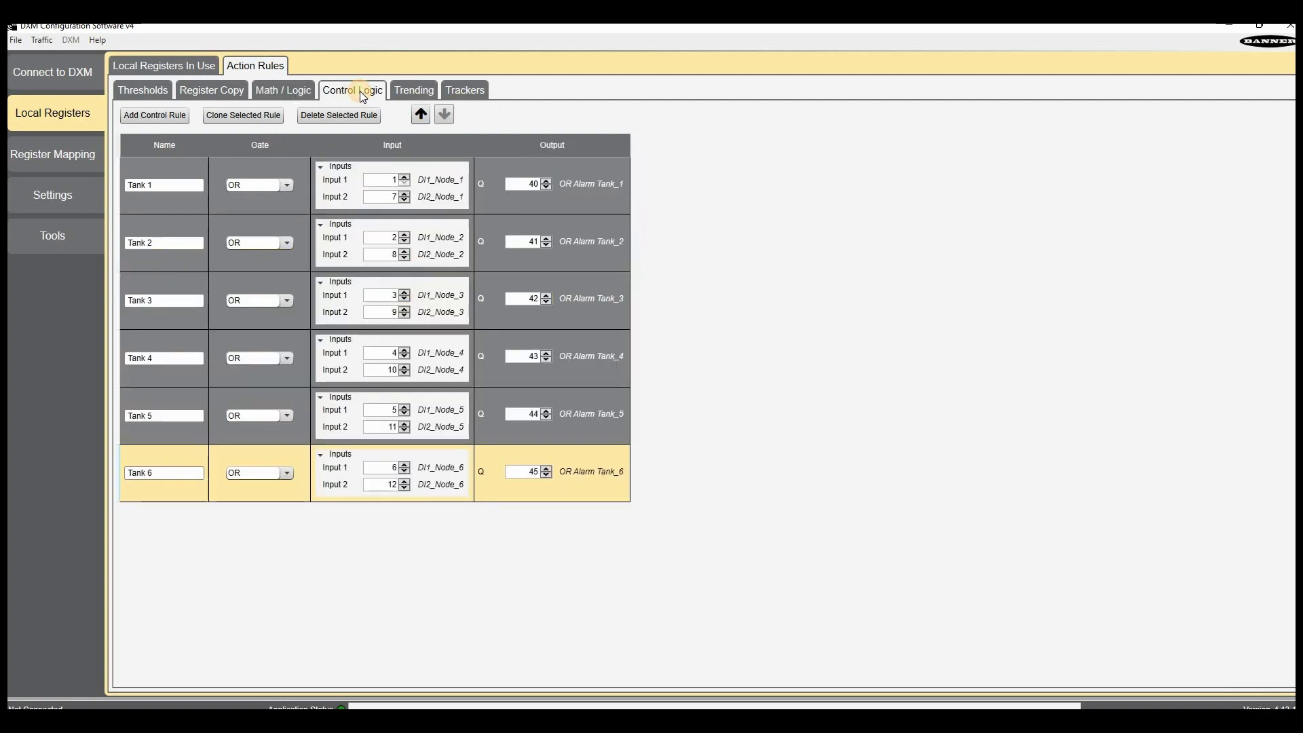
{"action": "left_click", "coordinate": [166, 116]}
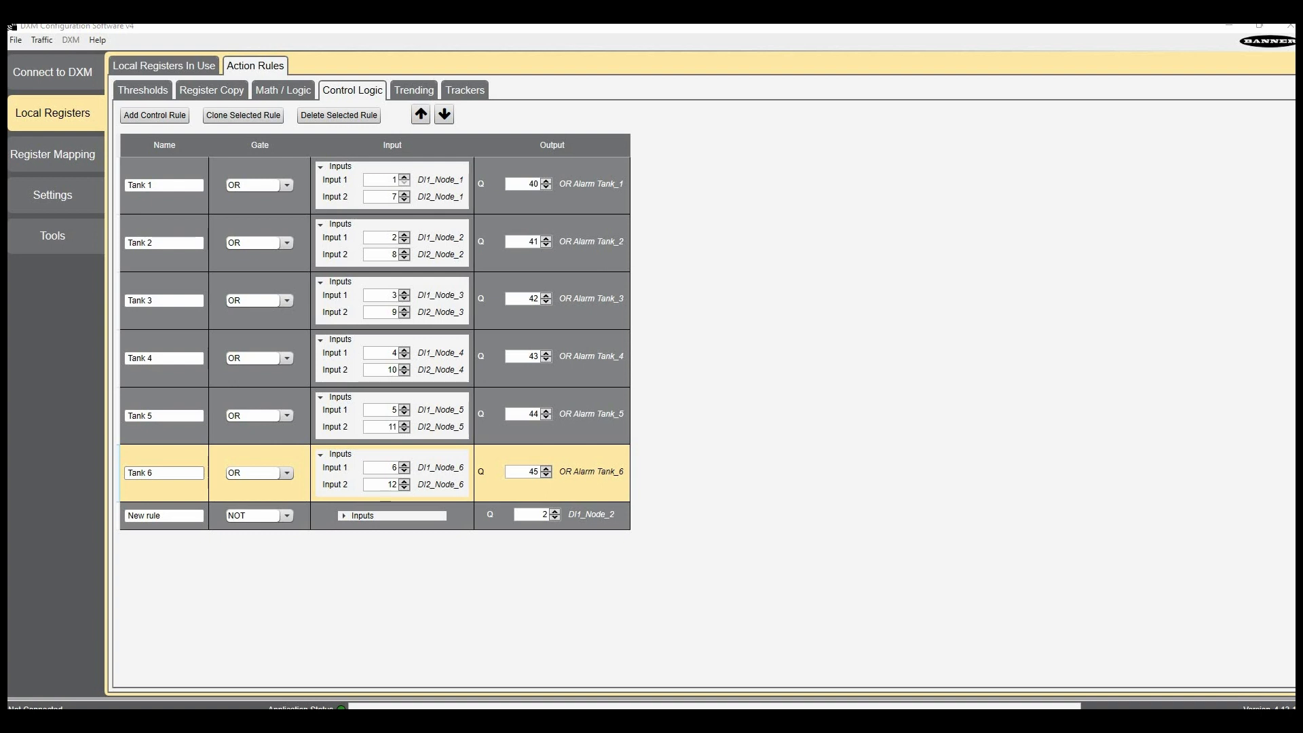
{"action": "left_click_drag", "start_coordinate": [166, 515], "coordinate": [96, 507]}
{"action": "type", "text": "Any E"}
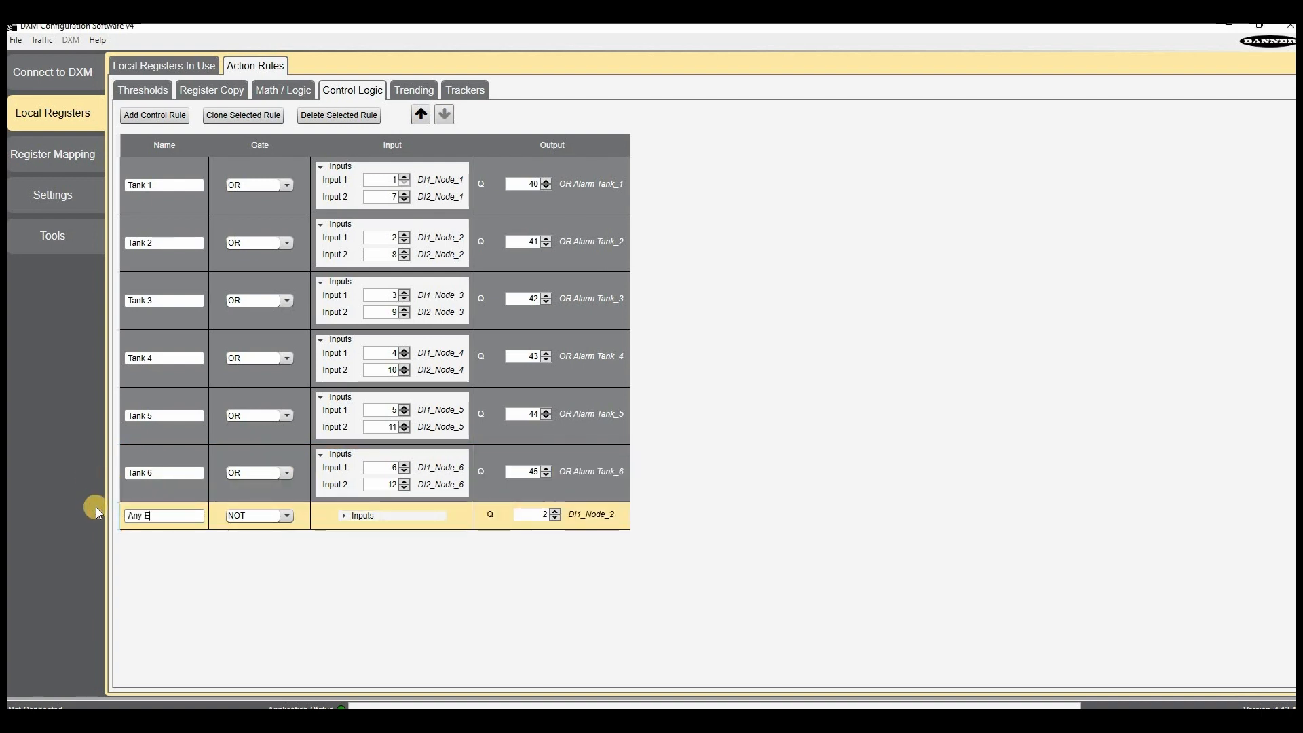
{"action": "type", "text": "rror Alarm"}
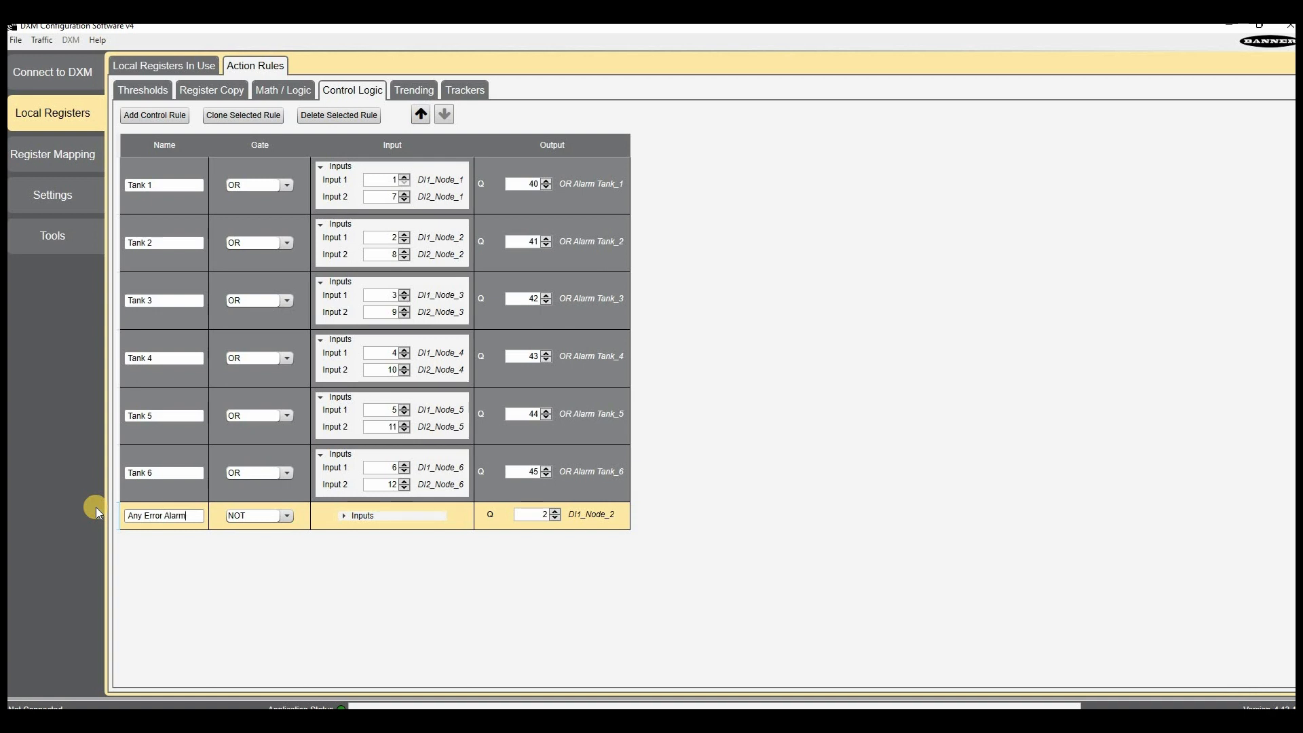
Step: Set the "Any Error Alarm" rule to an OR gate with local registers 70 and 71 as inputs and 73 as output
{"action": "left_click", "coordinate": [242, 516]}
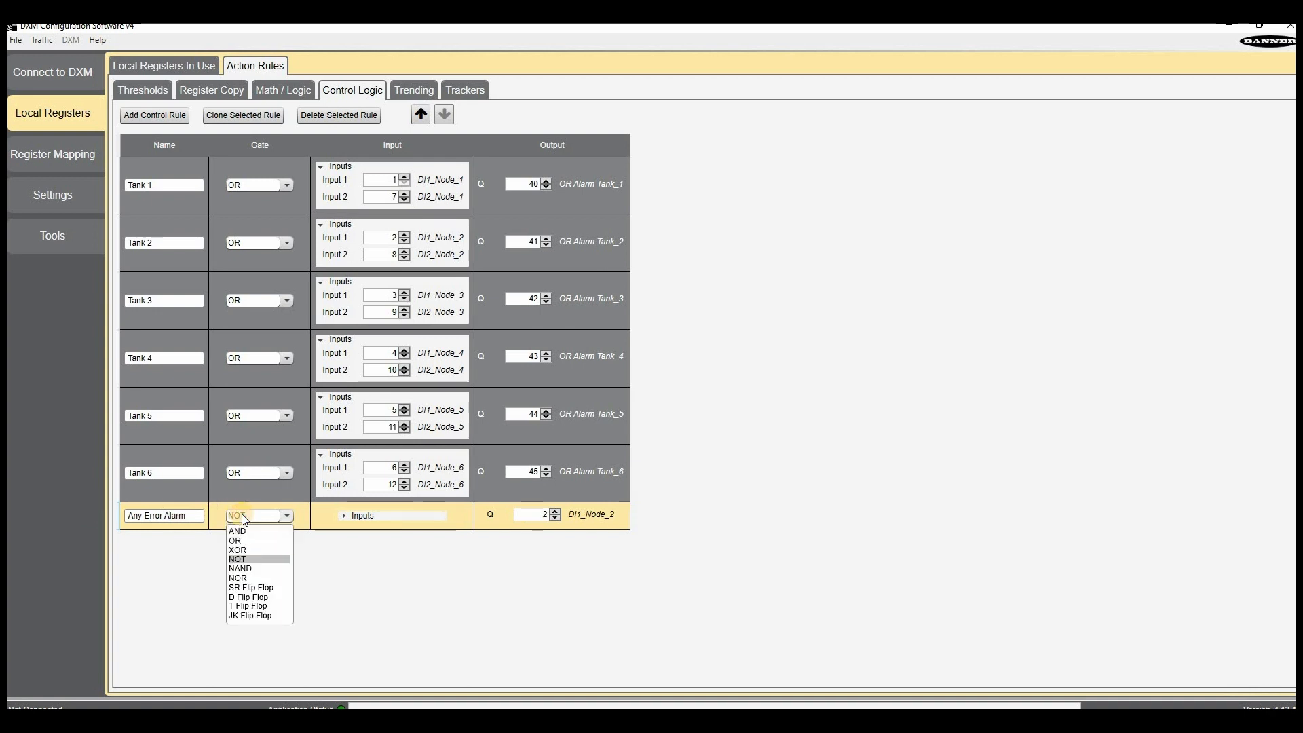
{"action": "left_click", "coordinate": [245, 542]}
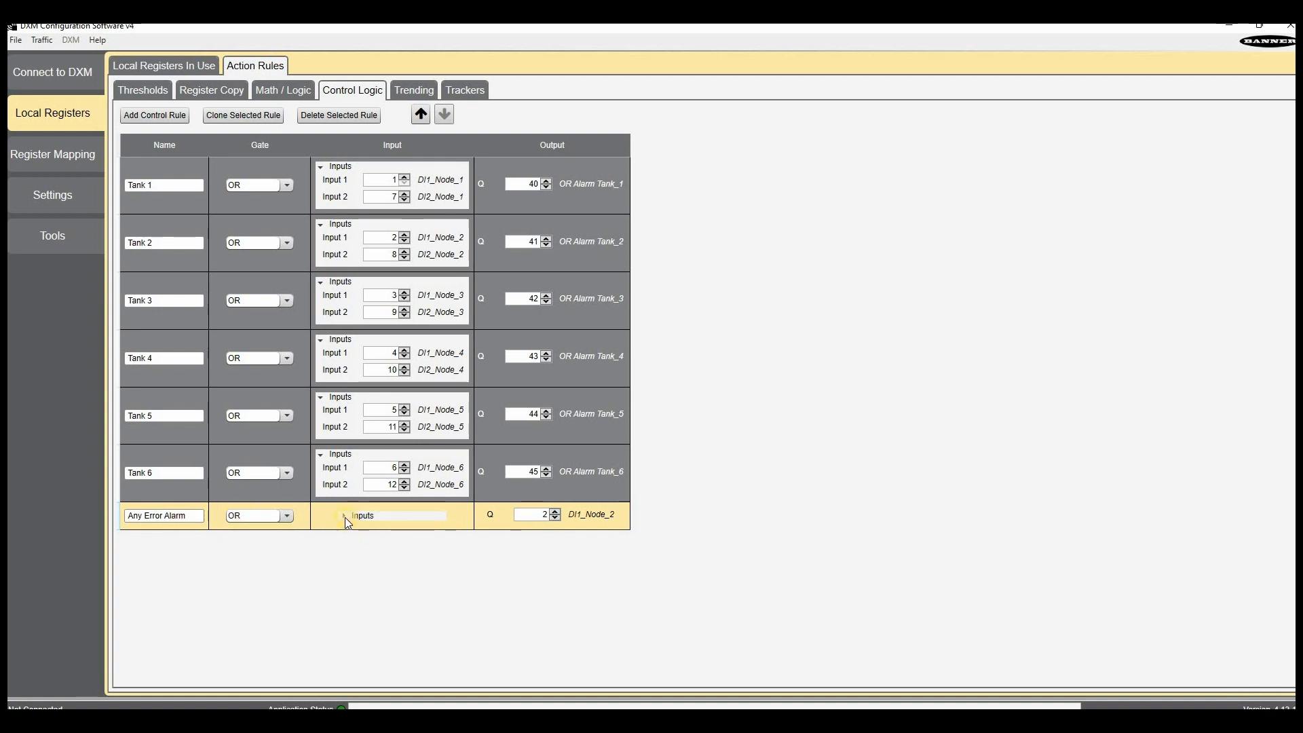
{"action": "left_click", "coordinate": [345, 517]}
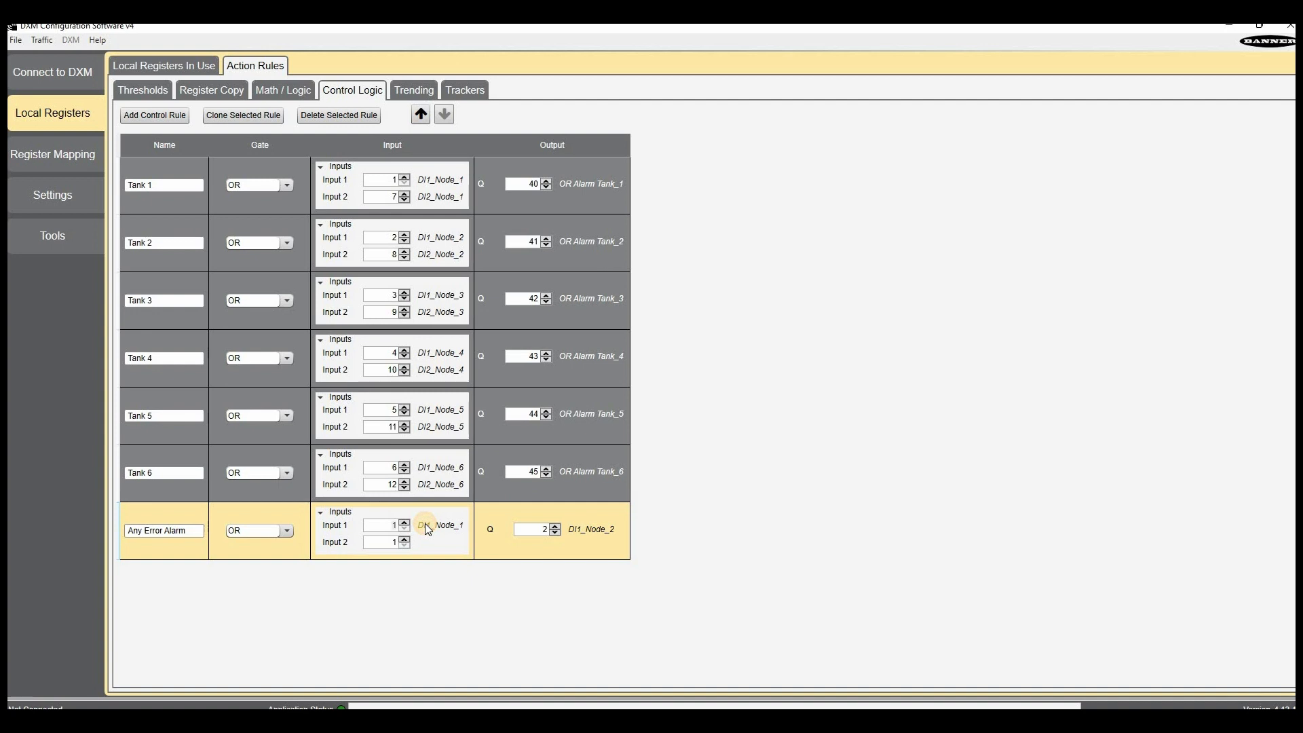
{"action": "type", "text": "70"}
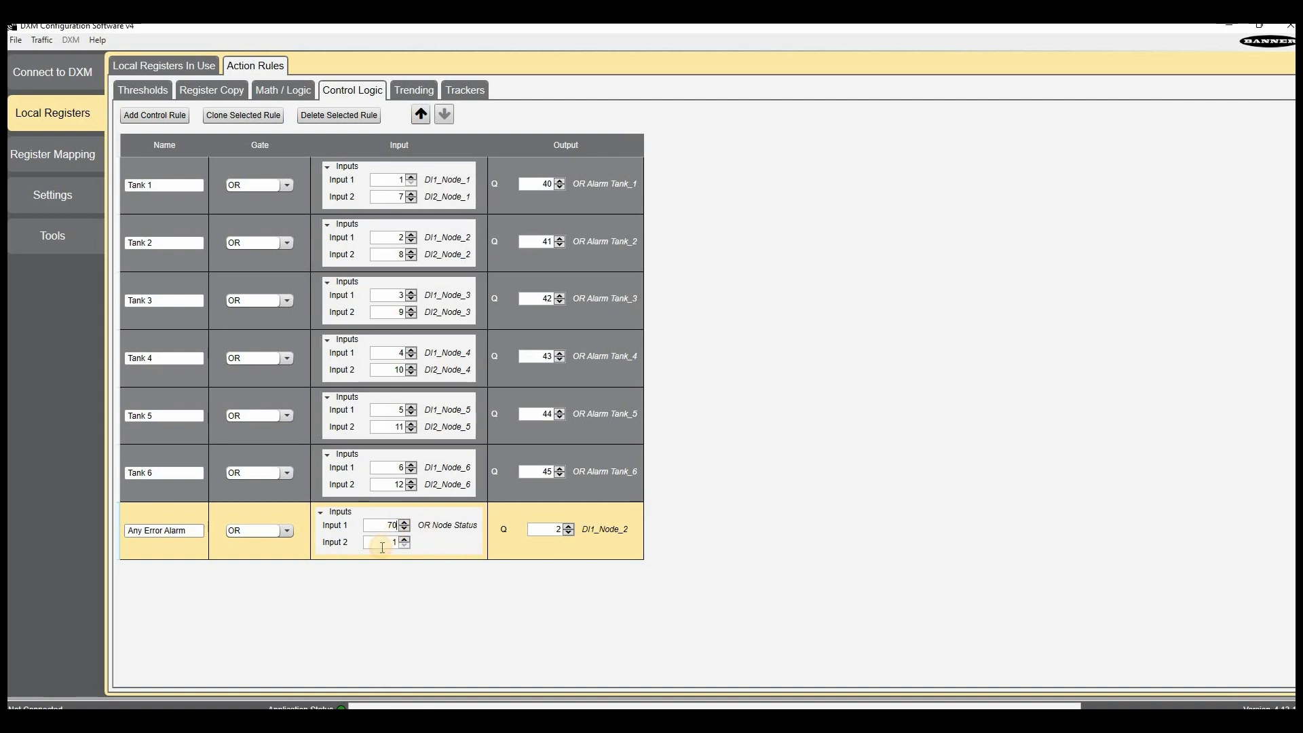
{"action": "type", "text": "71"}
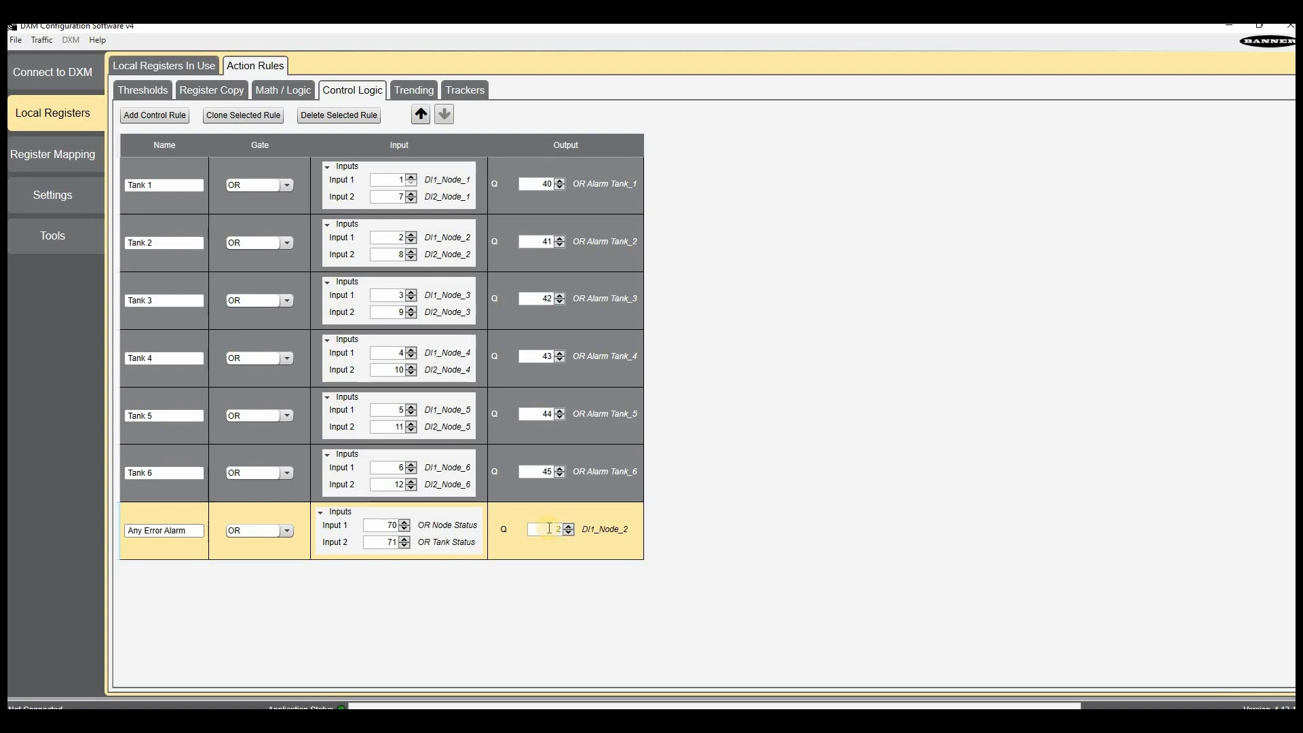
{"action": "type", "text": "73"}
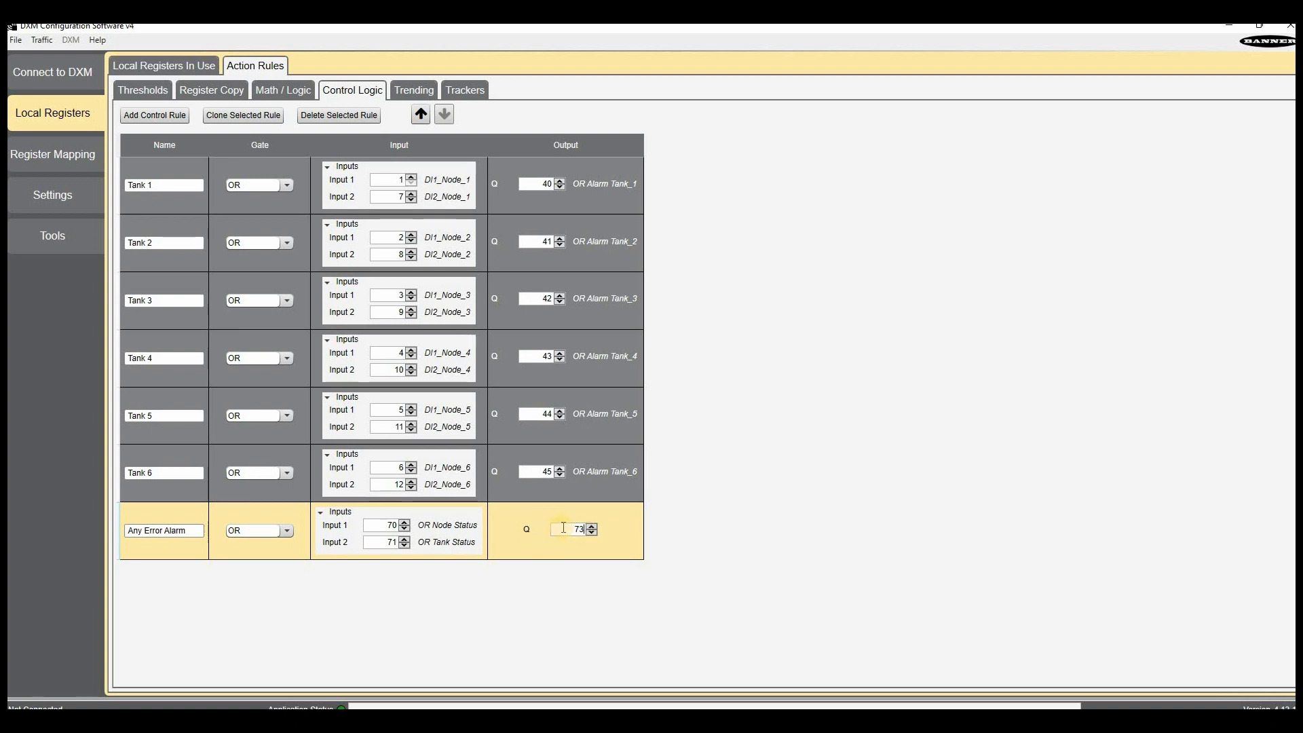
Step: Name local register 73 "OR Any Error Alarm"
{"action": "left_click", "coordinate": [165, 67]}
{"action": "left_click", "coordinate": [180, 466]}
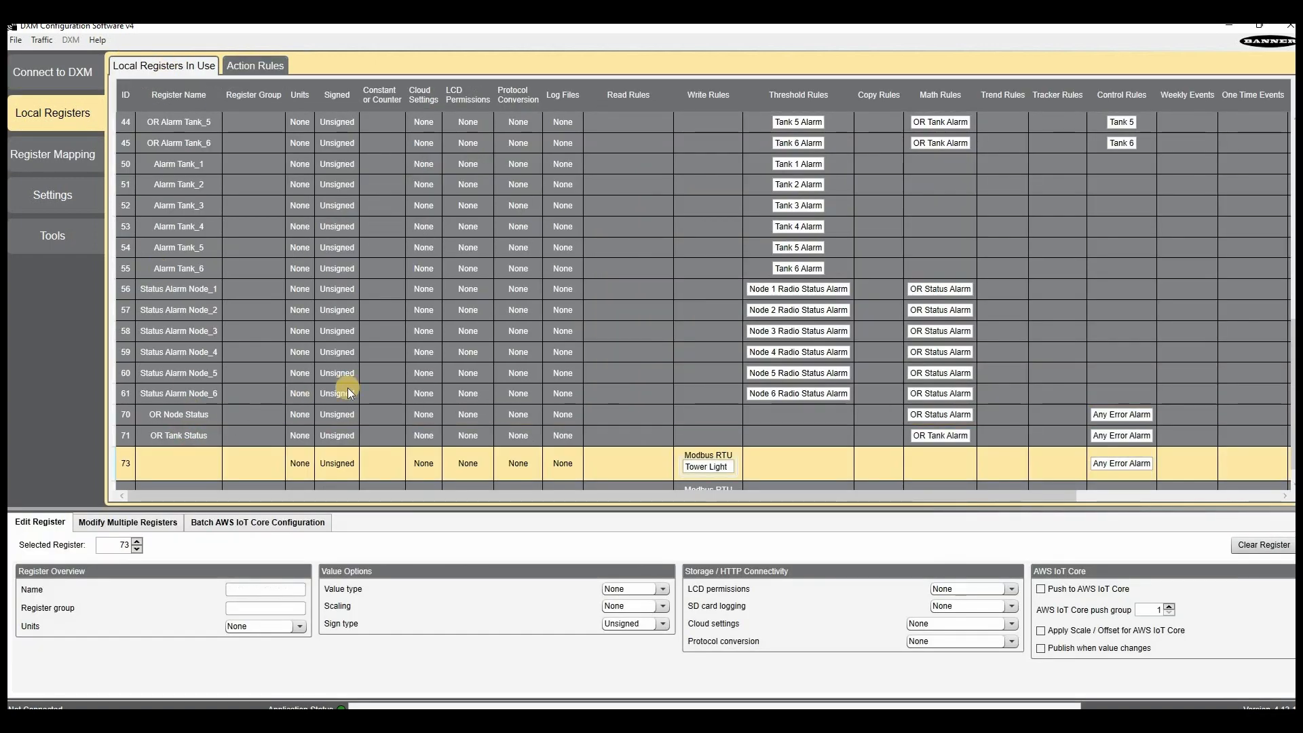
{"action": "left_click", "coordinate": [299, 589]}
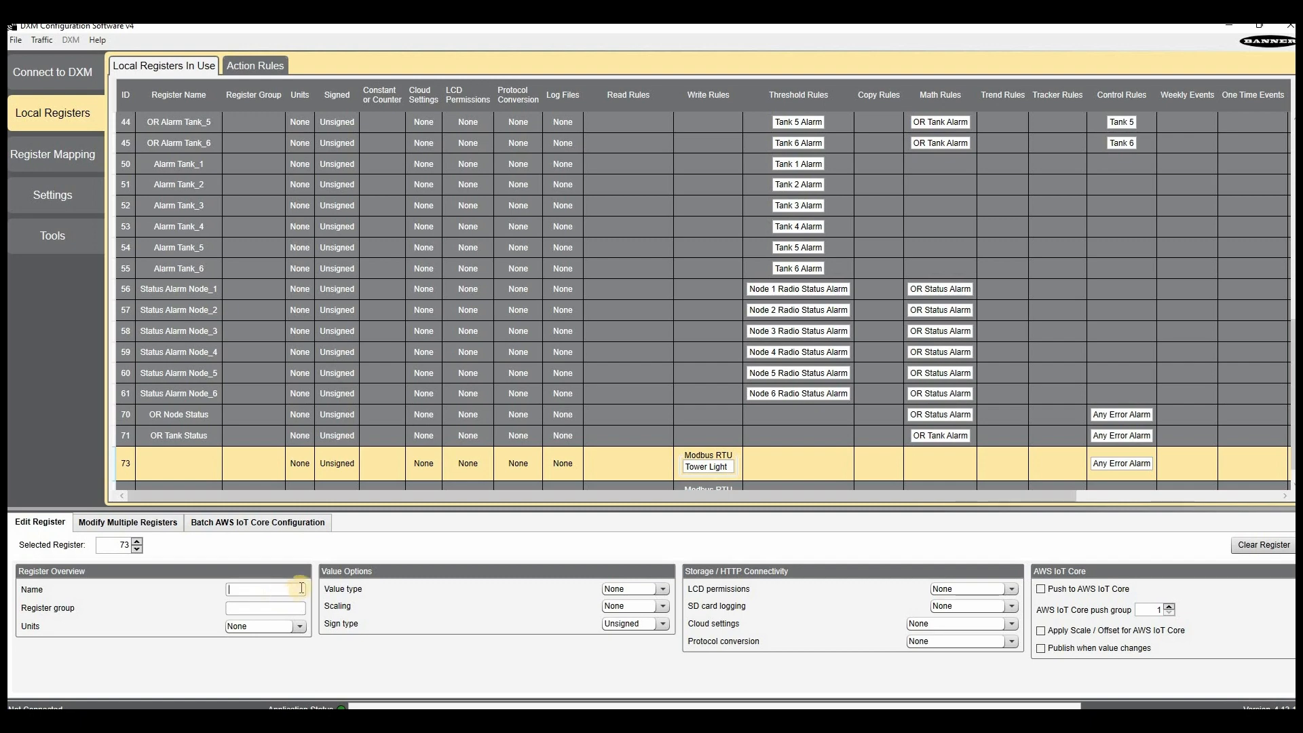
{"action": "type", "text": "Any Error Alar"}
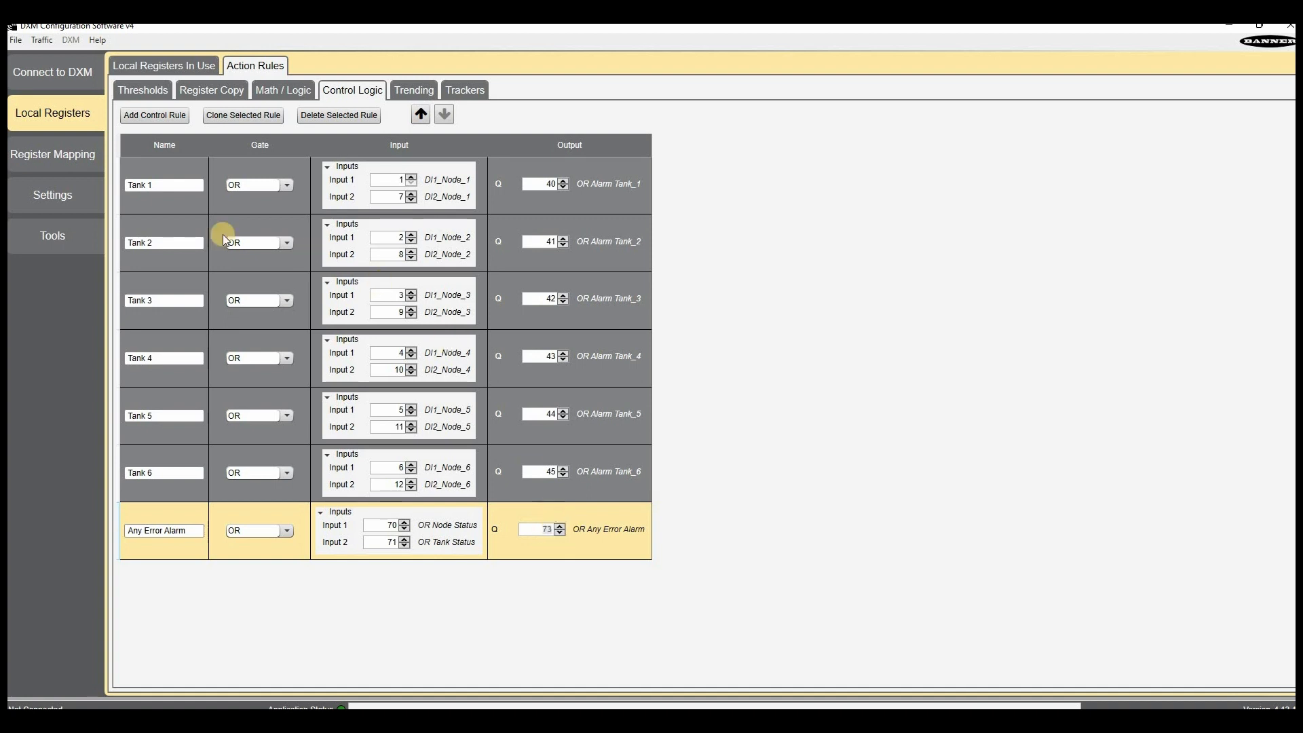
Step: Check which local registers the "Tower Light" RTU write rule sends, and return to the control logic rules
{"action": "left_click", "coordinate": [45, 167]}
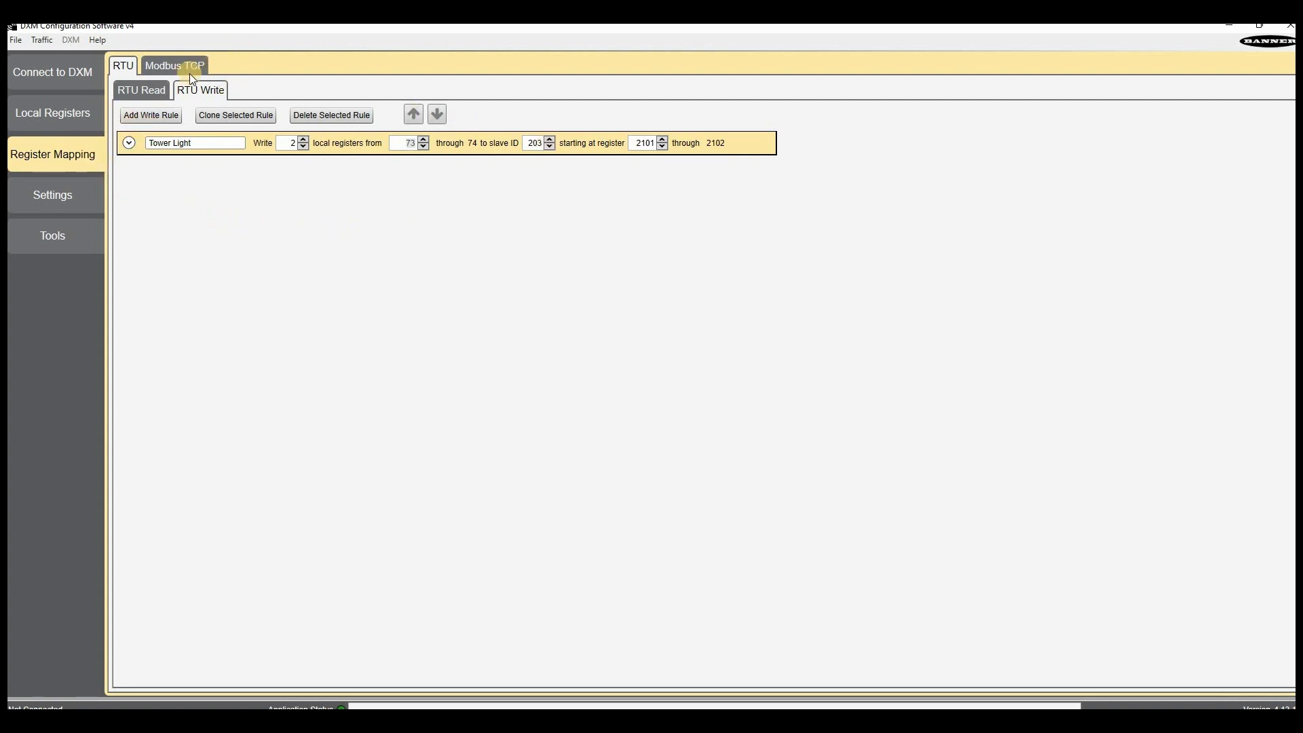
{"action": "left_click", "coordinate": [71, 109]}
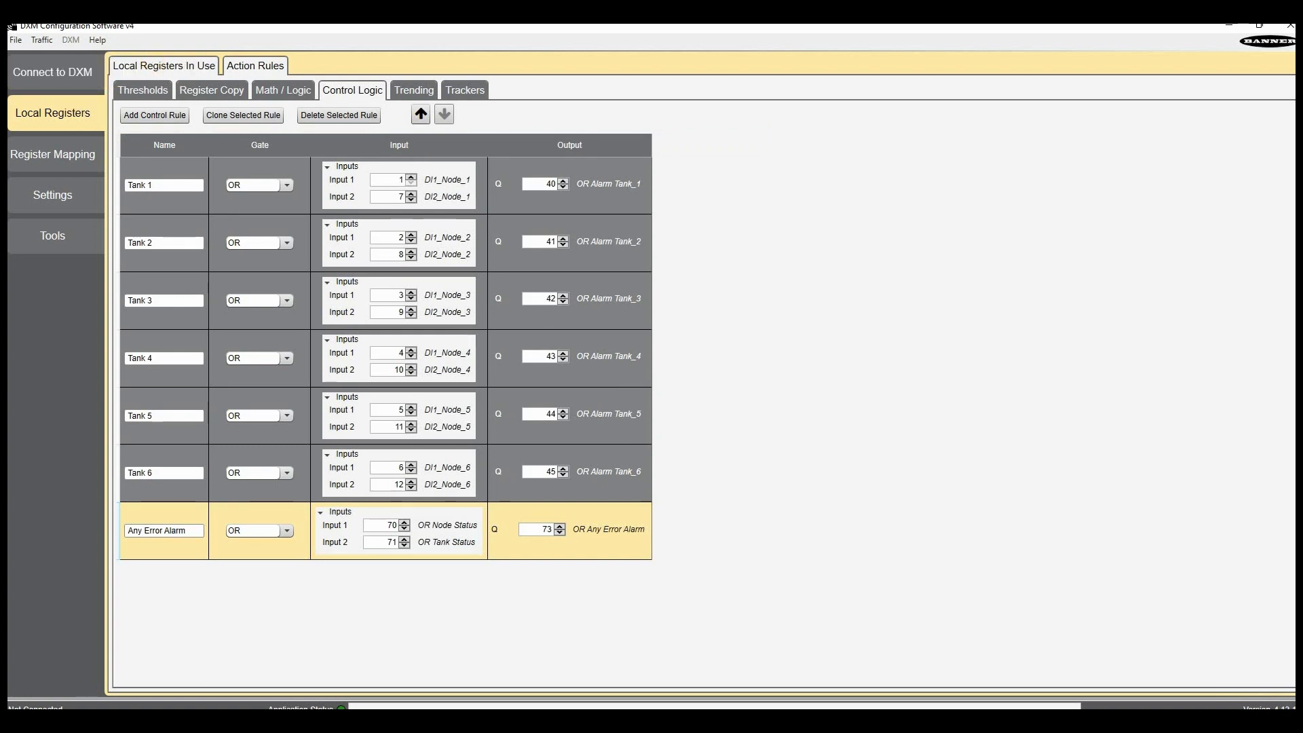
{"action": "left_click", "coordinate": [74, 190]}
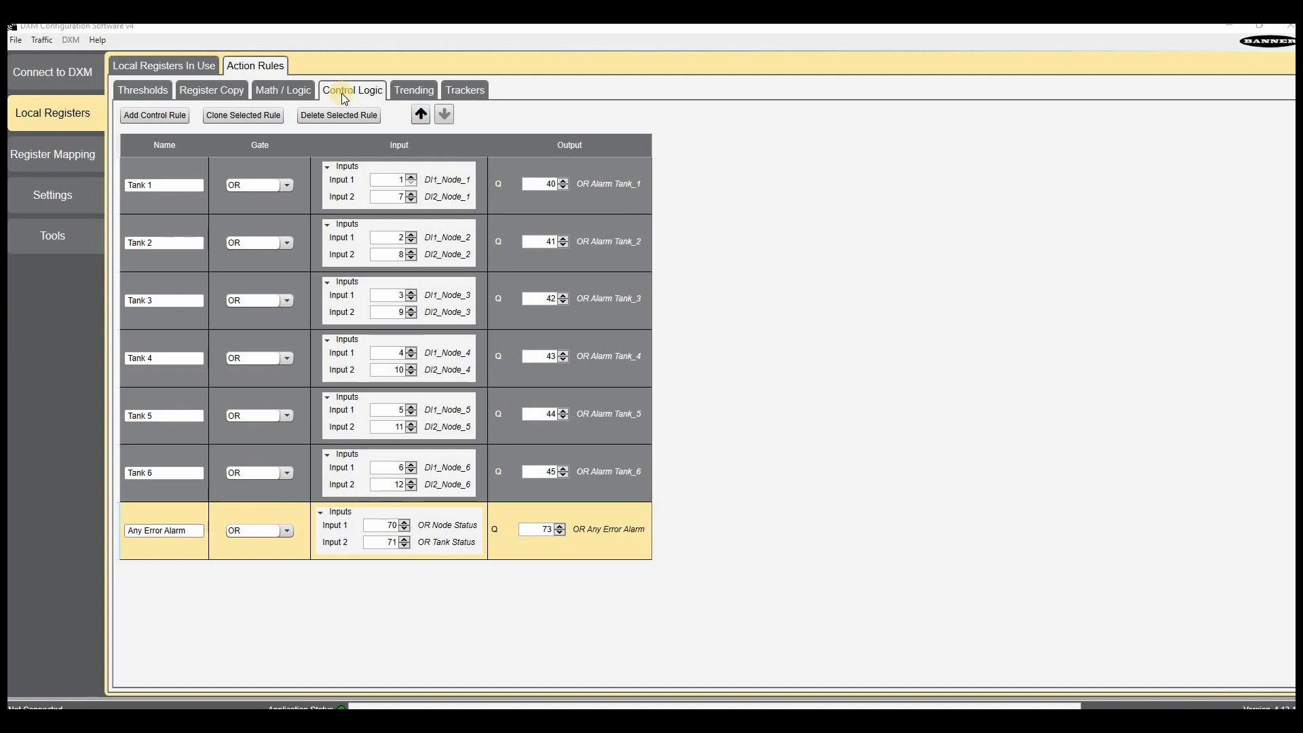
Step: Add a control logic rule named "All Clear Alarm" below the "Any Error Alarm" rule
{"action": "left_click", "coordinate": [176, 122]}
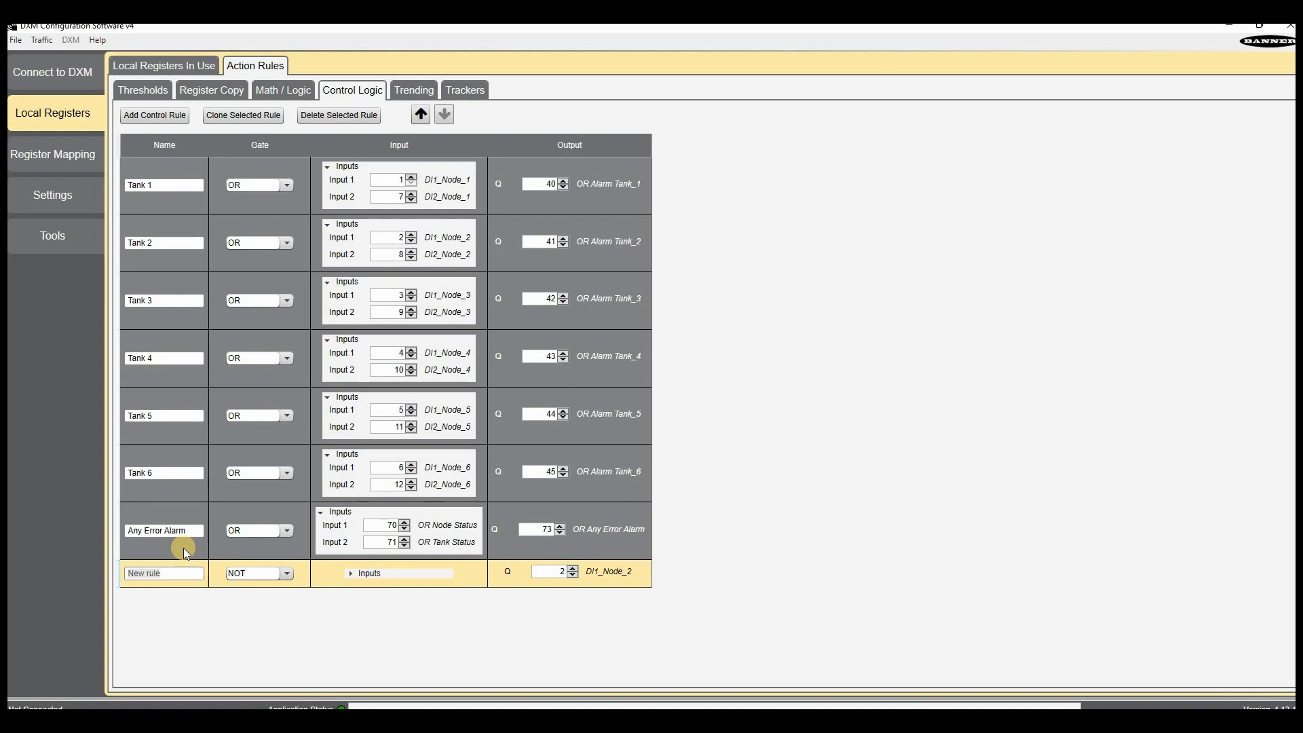
{"action": "type", "text": "All C"}
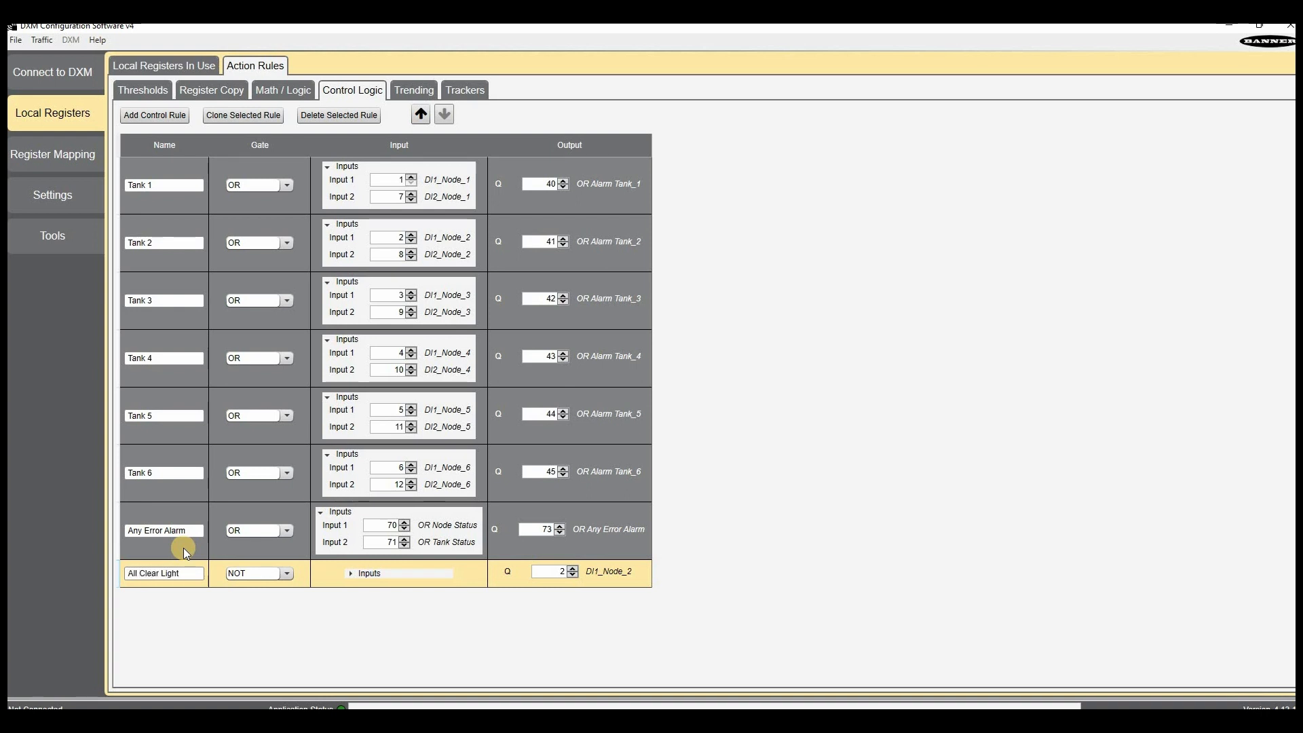
{"action": "type", "text": "lear Alarm"}
Step: Set the "All Clear Alarm" NOT rule's input to local register 73 and its output to local register 74
{"action": "left_click", "coordinate": [352, 575]}
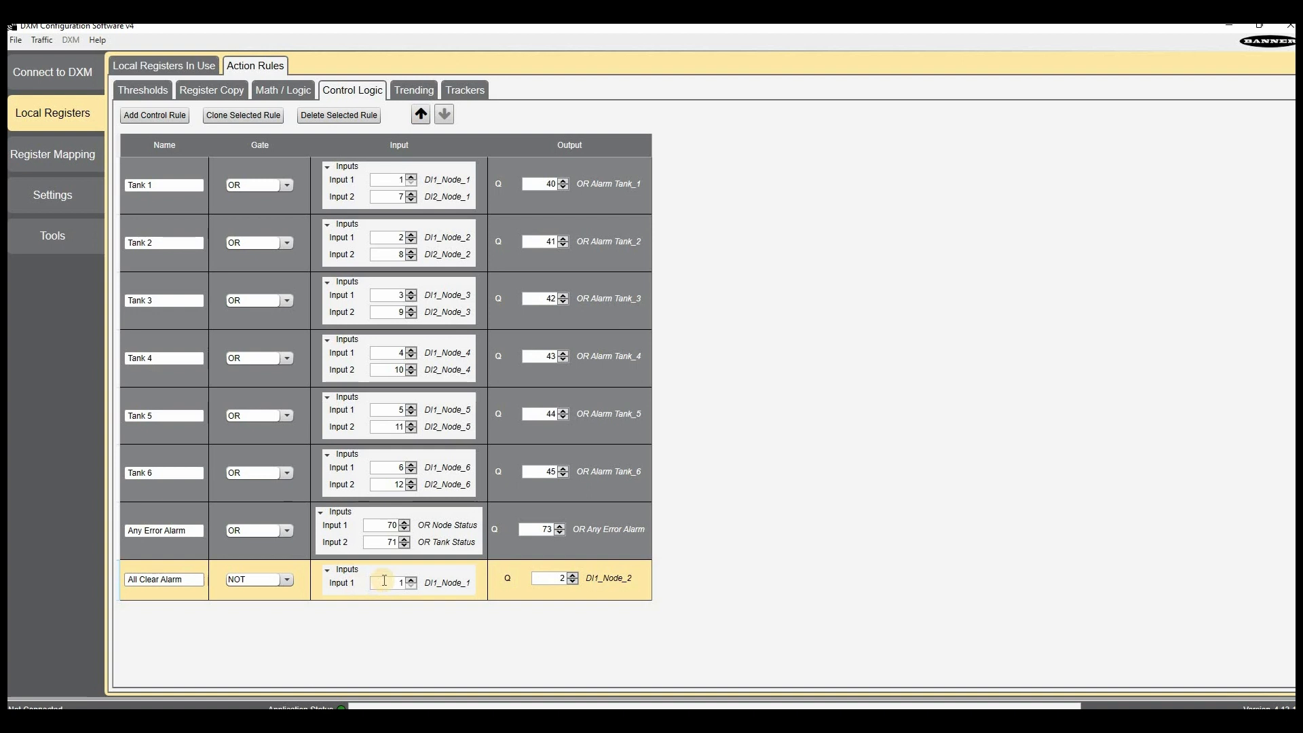
{"action": "type", "text": "73"}
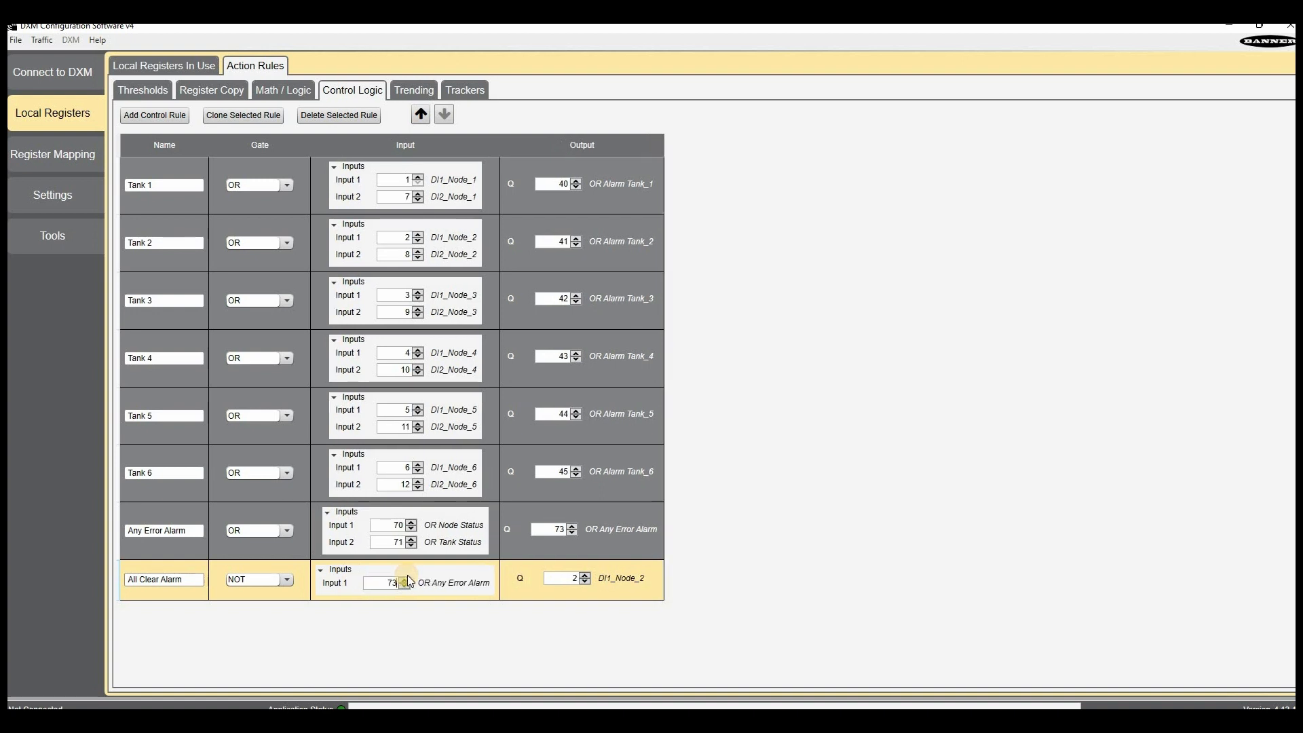
{"action": "left_click", "coordinate": [569, 577]}
{"action": "type", "text": "74"}
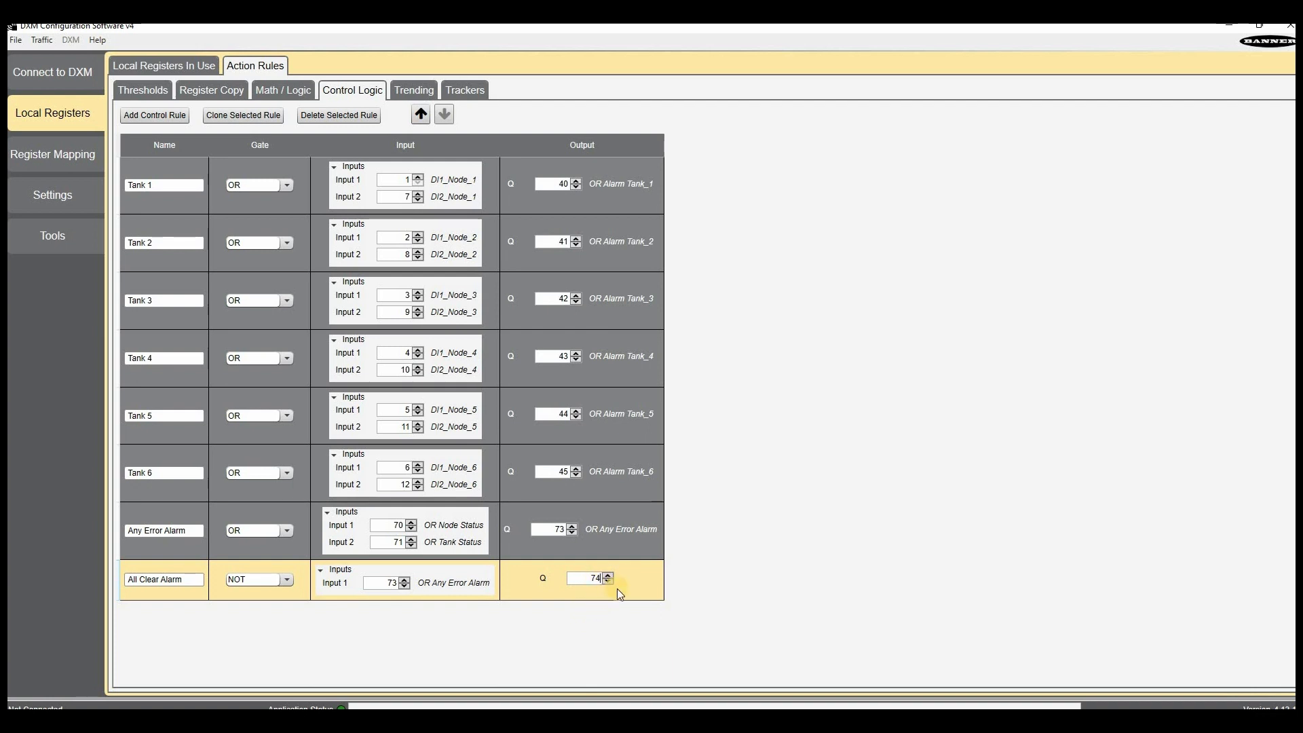
Step: Expand the "Tower Light" RTU write rule and examine its local register names
{"action": "left_click", "coordinate": [80, 146]}
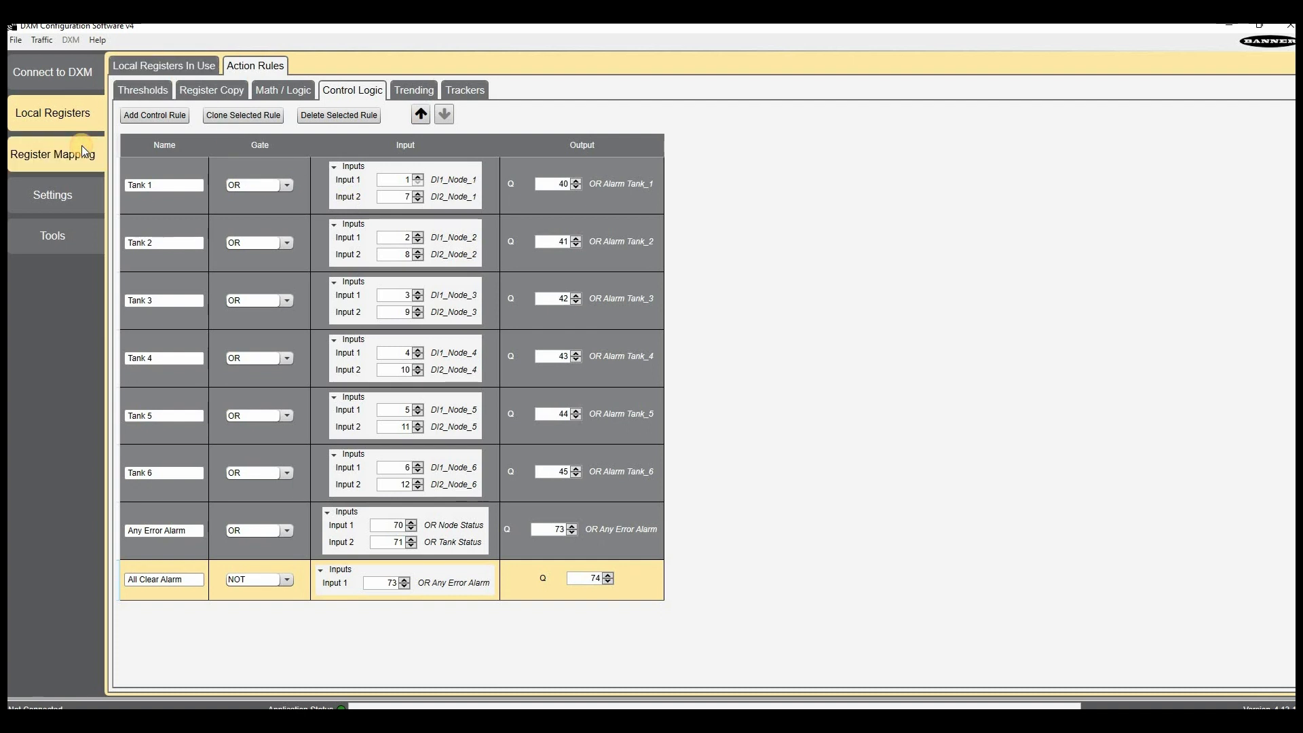
{"action": "left_click", "coordinate": [131, 143]}
{"action": "left_click", "coordinate": [520, 193]}
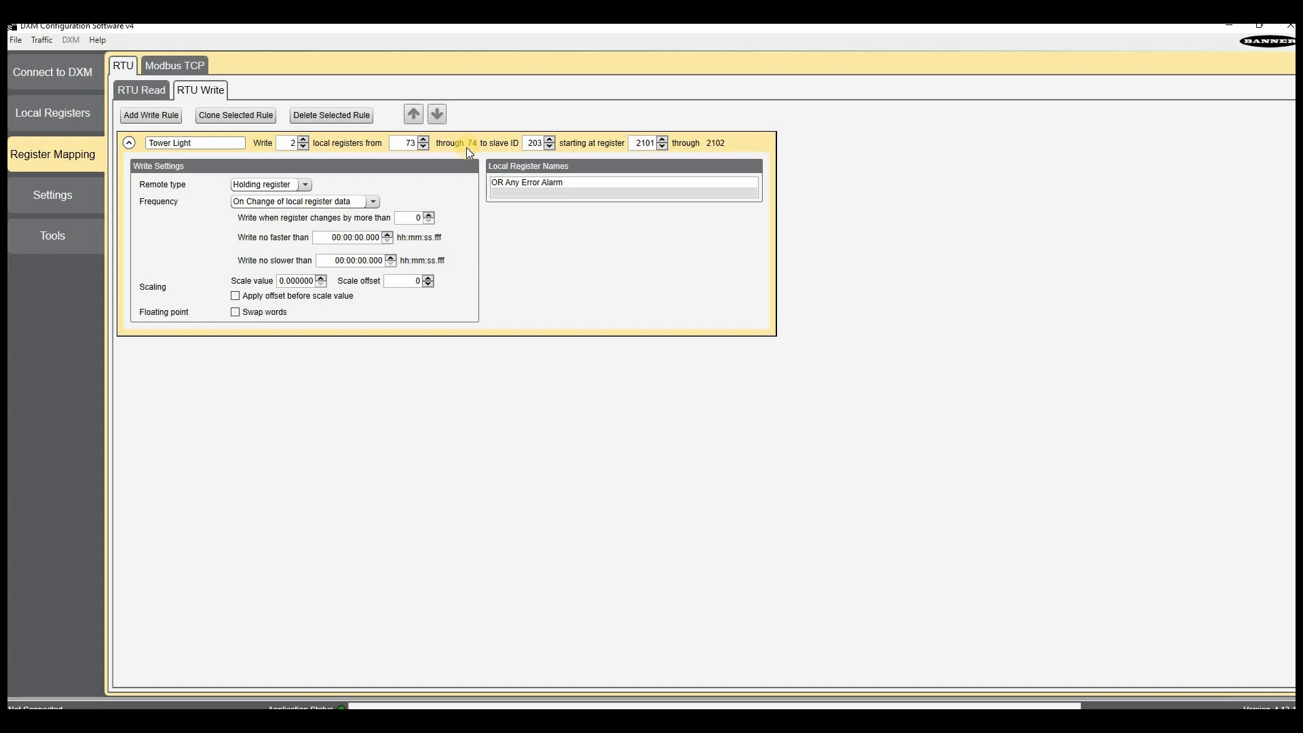
Step: Name local register 74 "All Clear Light"
{"action": "left_click", "coordinate": [59, 116]}
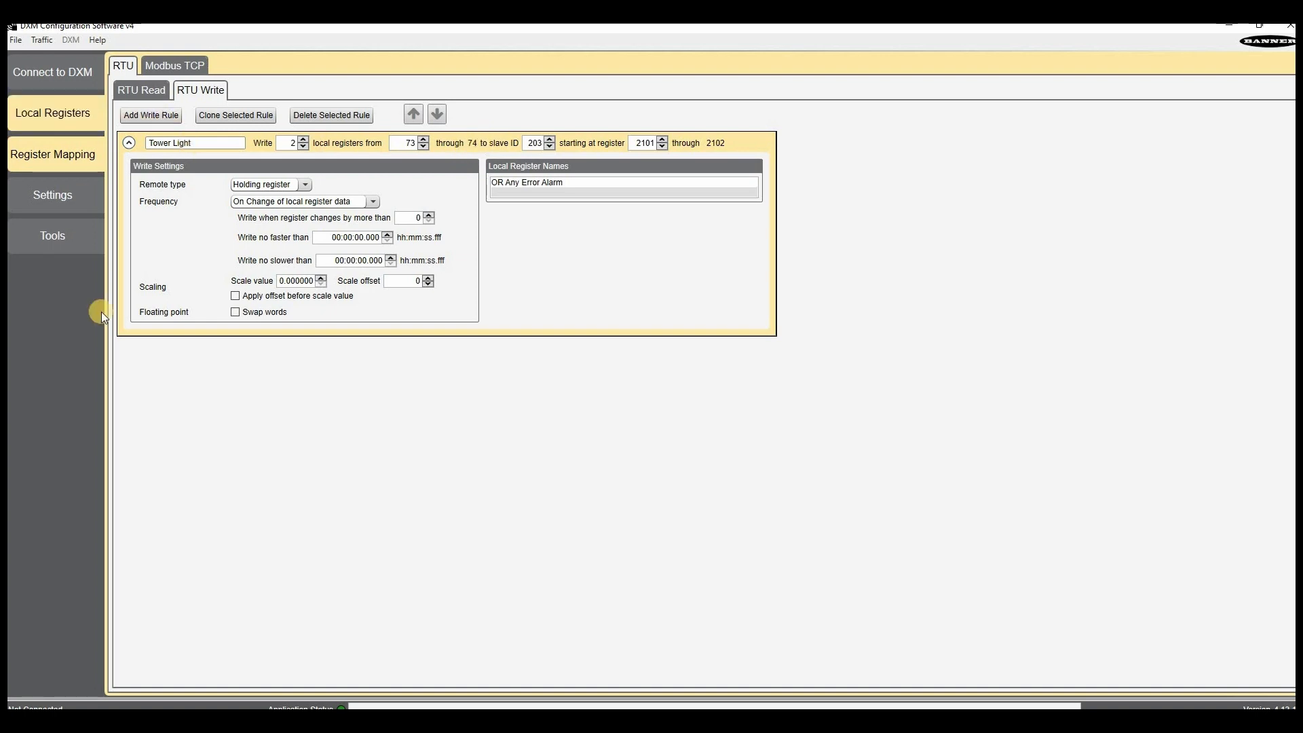
{"action": "left_click", "coordinate": [142, 70]}
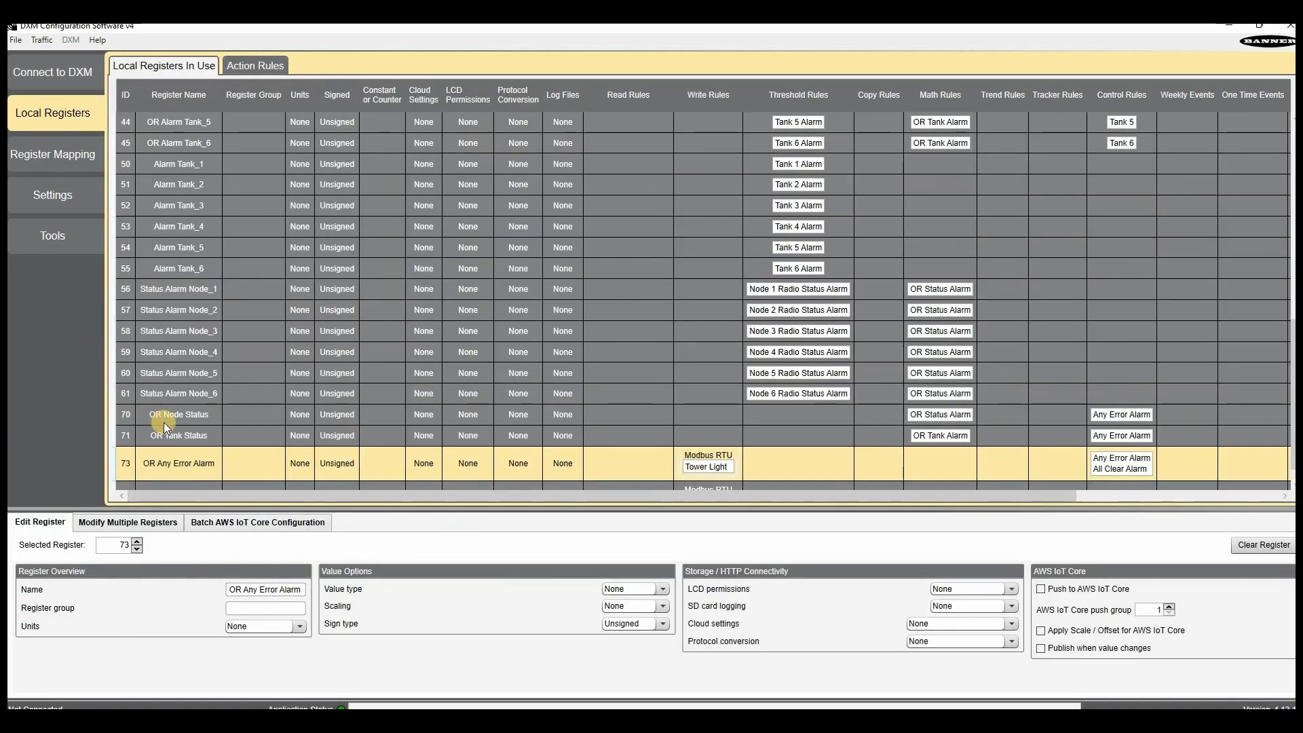
{"action": "left_click", "coordinate": [173, 475]}
{"action": "left_click", "coordinate": [248, 589]}
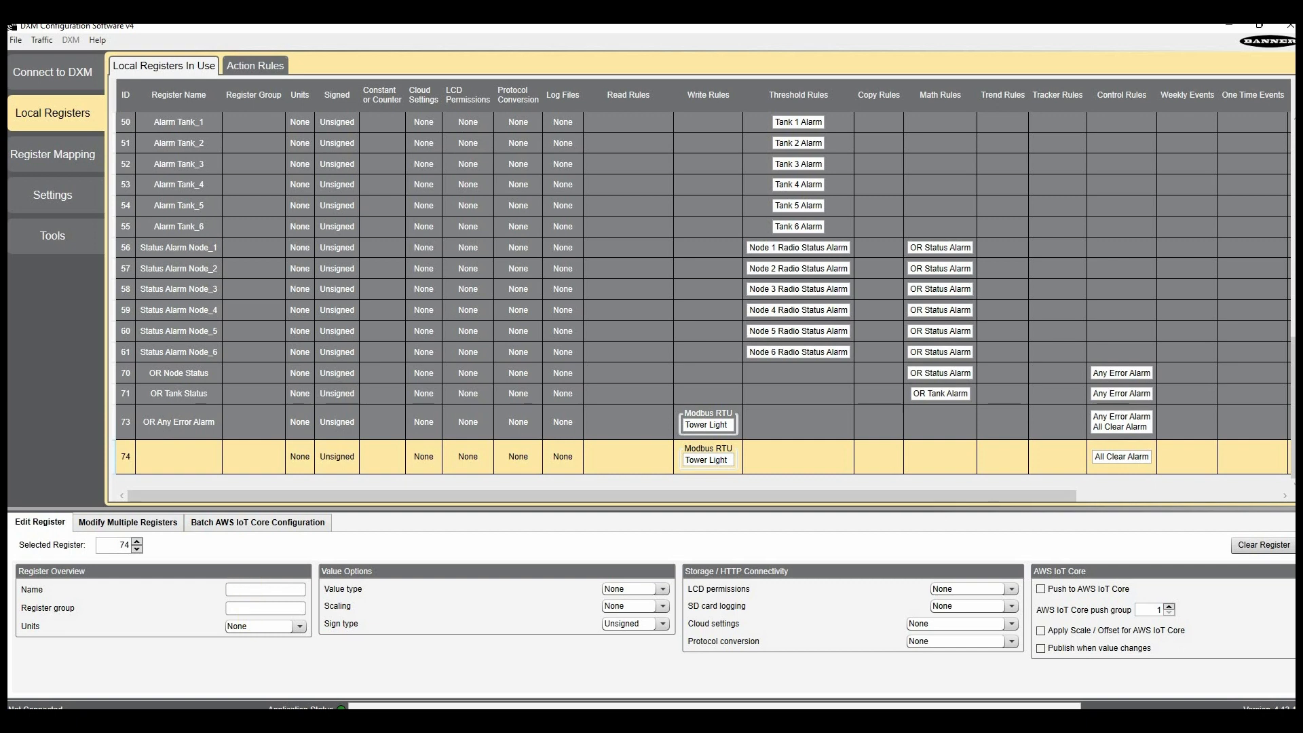
{"action": "type", "text": "All Clear Light"}
Step: Rename local register 73 to "Any Error Alarm" by removing the OR prefix
{"action": "left_click", "coordinate": [164, 422]}
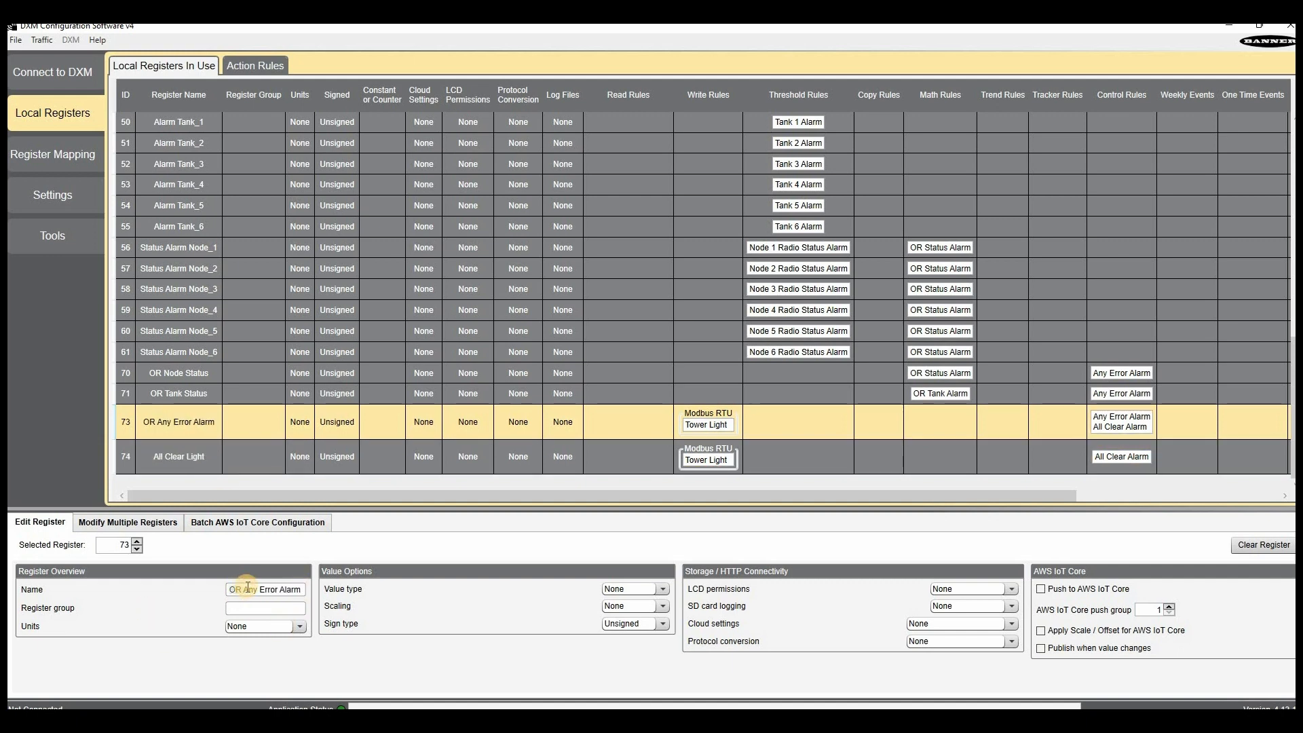
{"action": "key", "text": "BackSpace"}
{"action": "key", "text": "BackSpace"}
{"action": "key", "text": "BackSpace"}
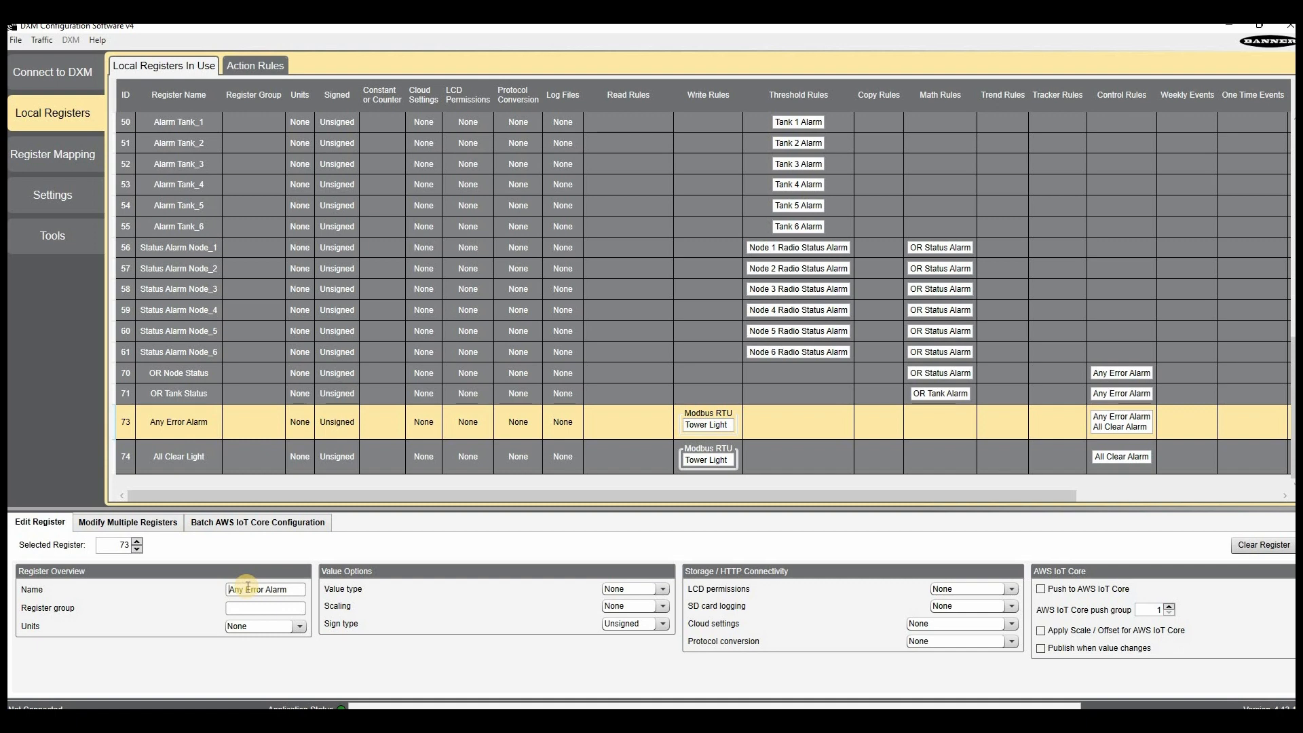
{"action": "left_click", "coordinate": [191, 421]}
Step: Add a threshold rule named "Any Radio Status Alarm" below the six node radio status rules
{"action": "left_click", "coordinate": [256, 65]}
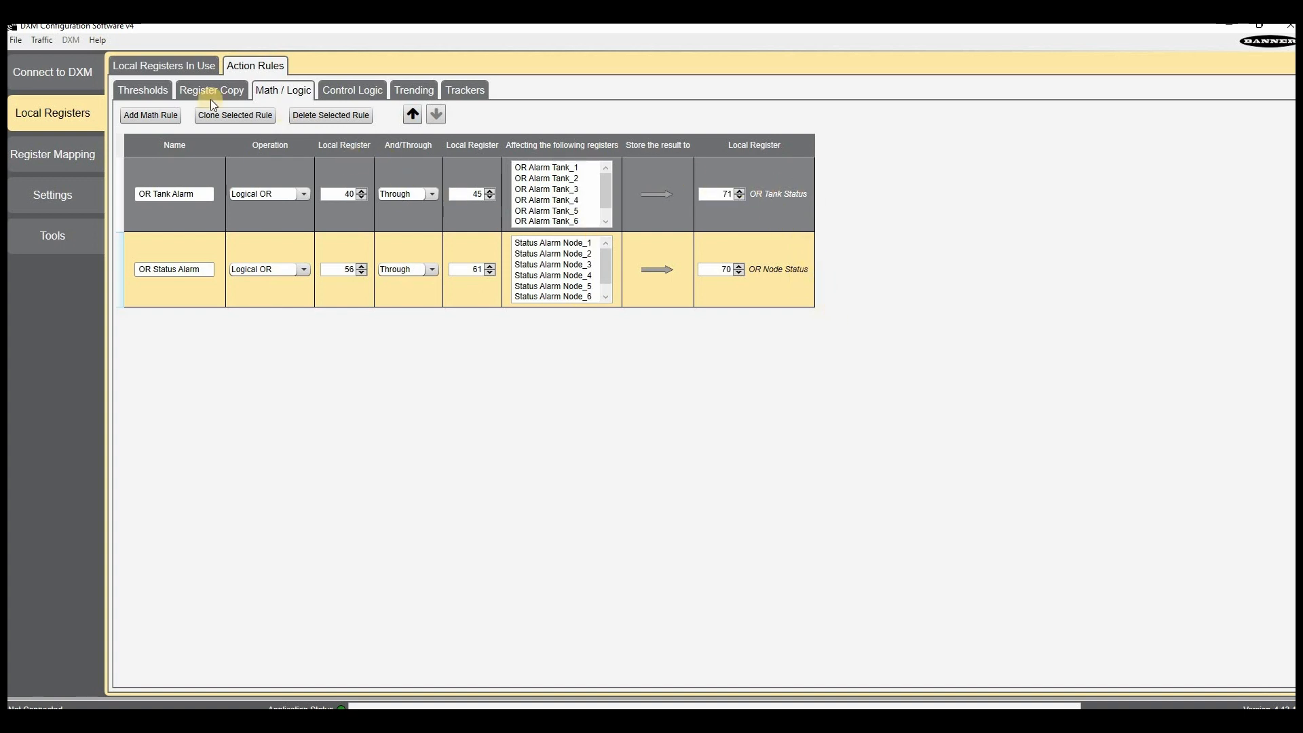
{"action": "left_click", "coordinate": [149, 92]}
{"action": "left_click", "coordinate": [137, 120]}
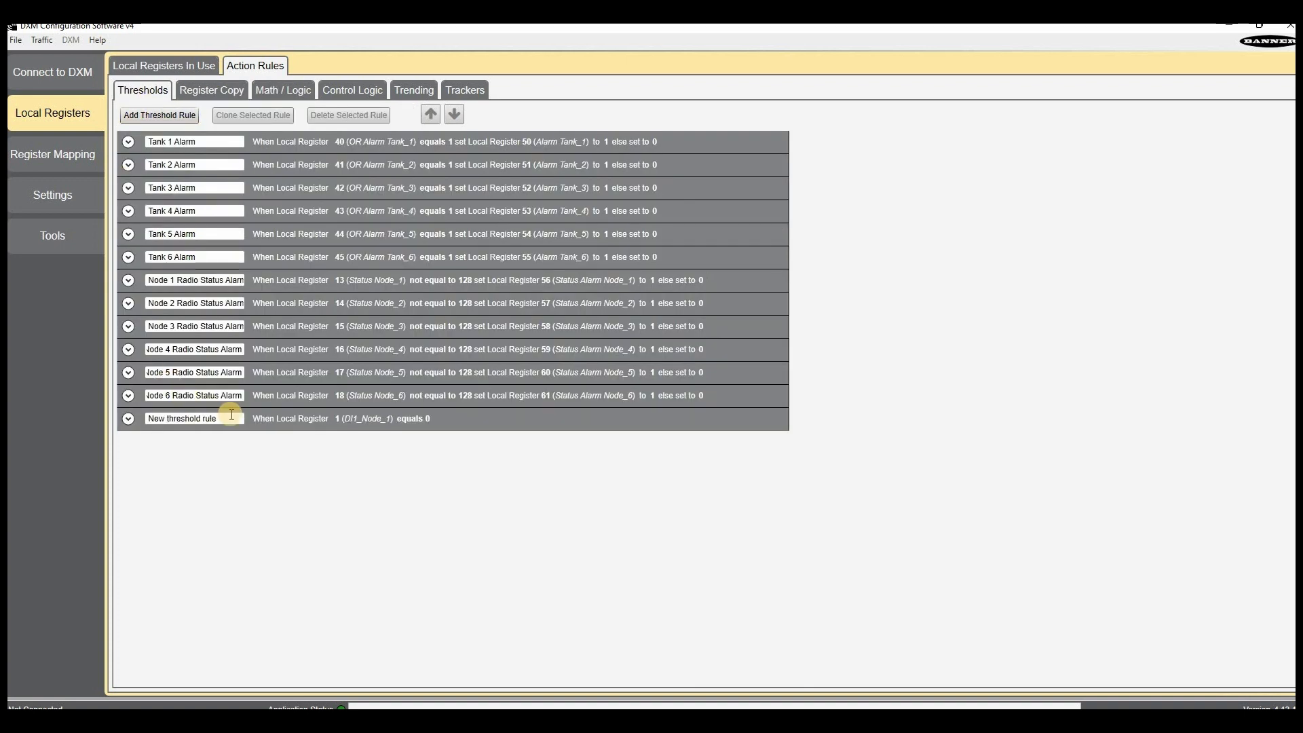
{"action": "left_click", "coordinate": [227, 418]}
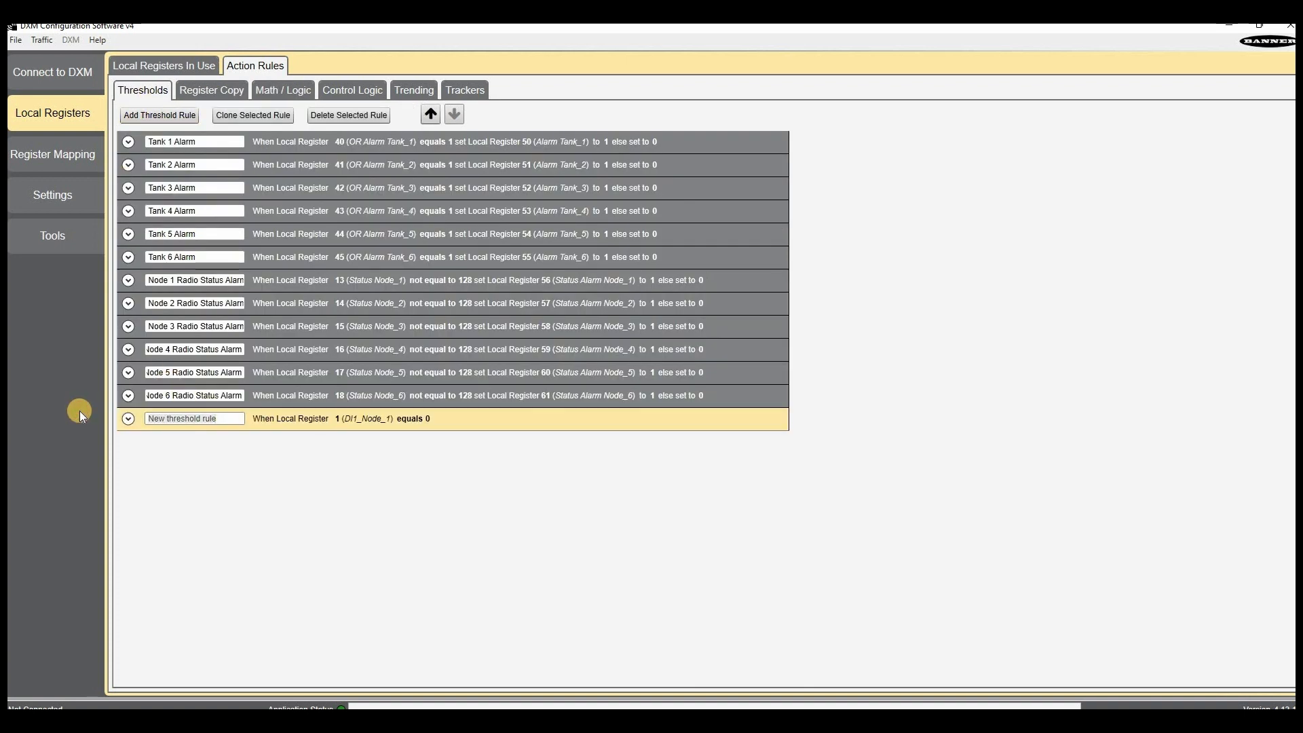
{"action": "type", "text": "Any"}
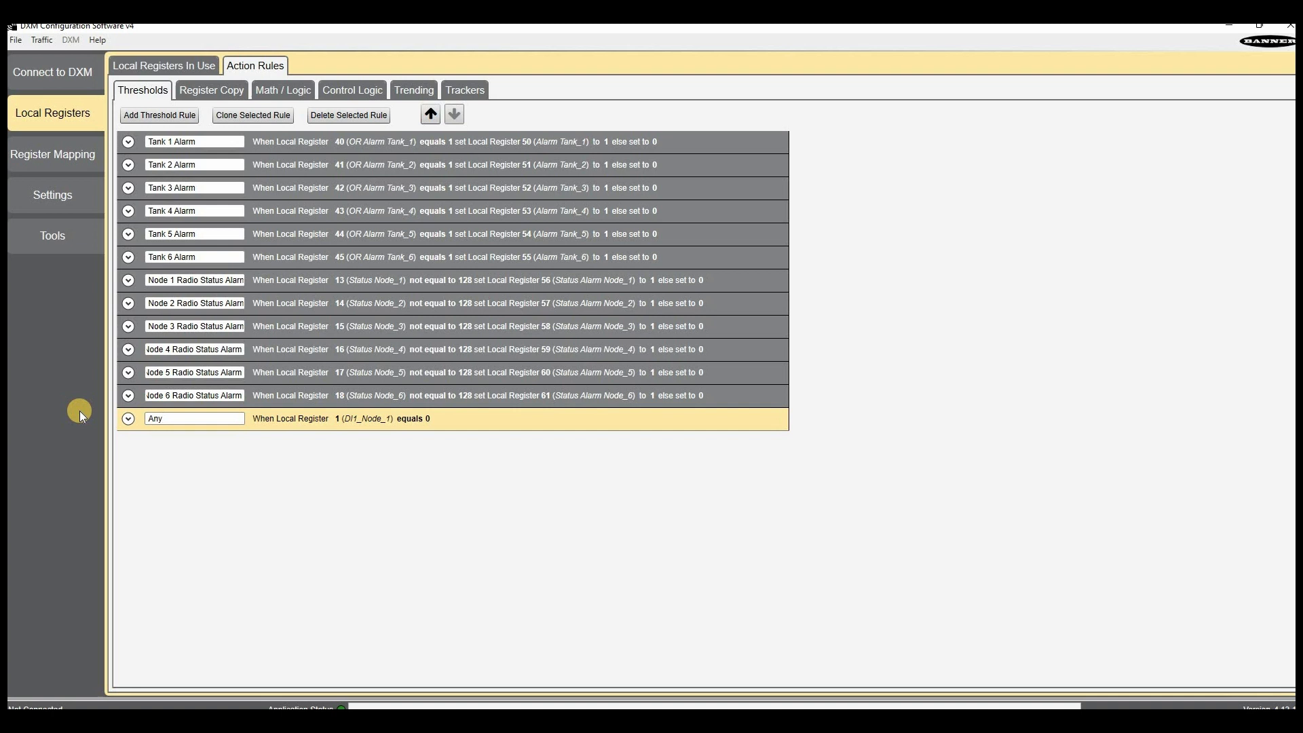
{"action": "type", "text": " Radio Status Alarm"}
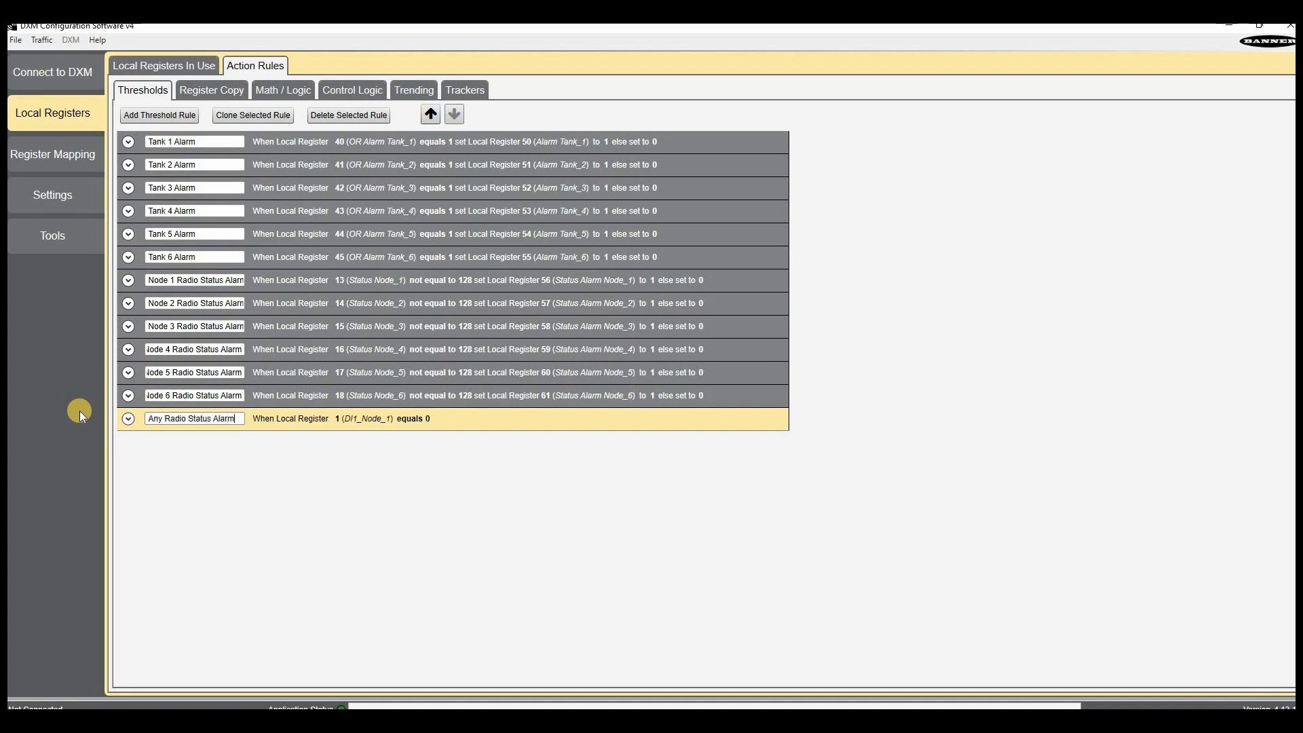
Step: Define the "Any Radio Status Alarm" rule to set local register 75 to 1 when local register 70 equals 1
{"action": "left_click", "coordinate": [129, 420]}
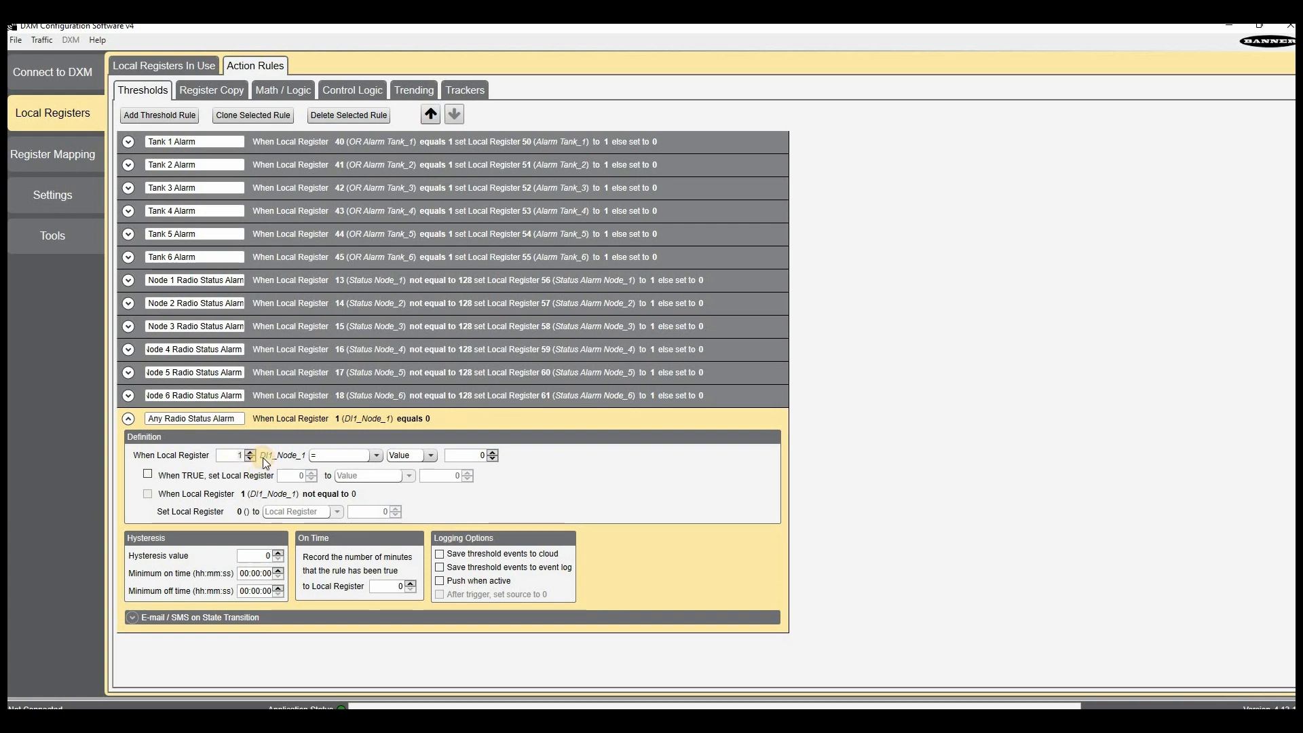
{"action": "type", "text": "70"}
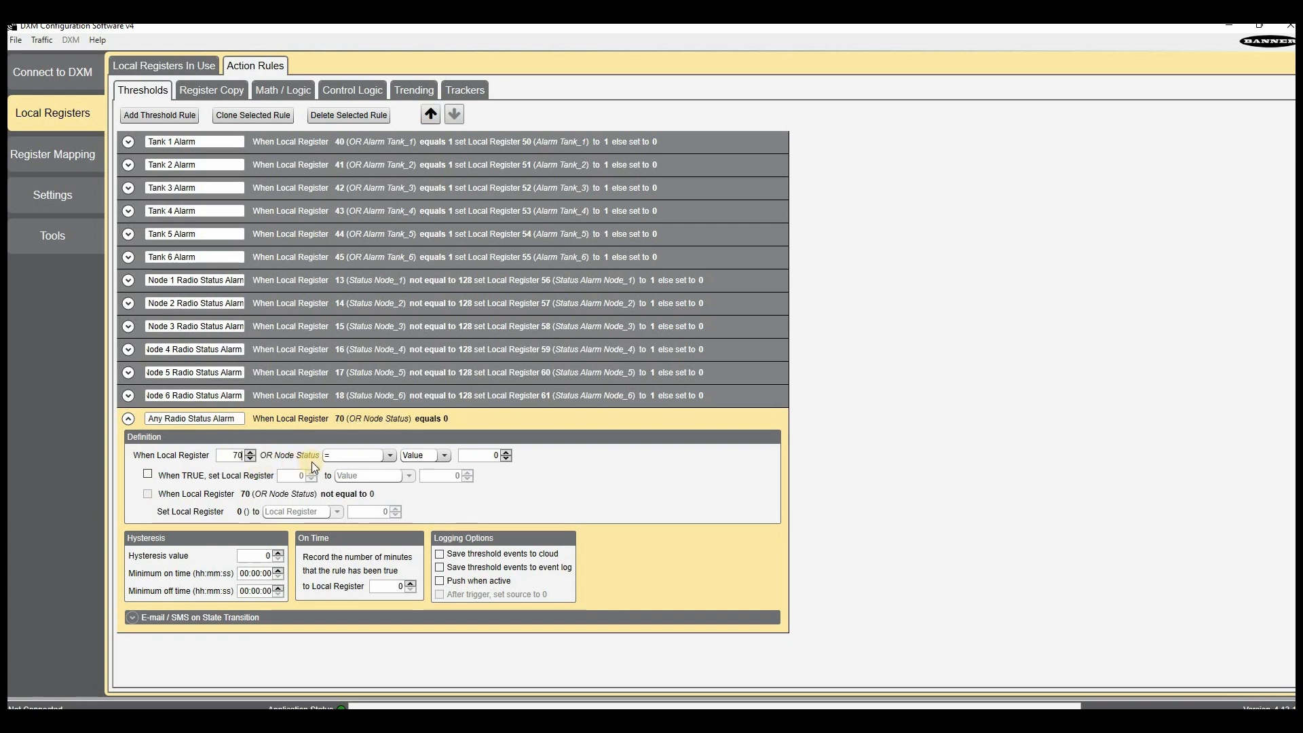
{"action": "left_click", "coordinate": [503, 453]}
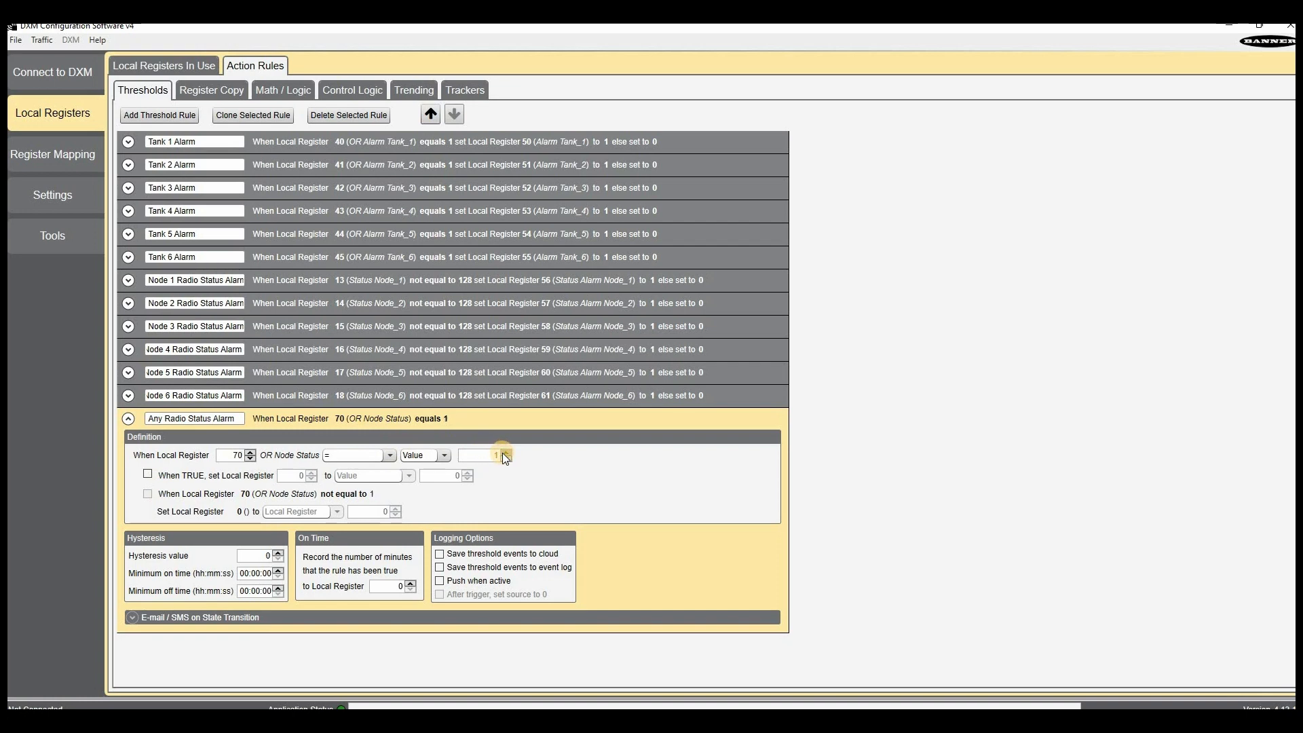
{"action": "left_click", "coordinate": [148, 474]}
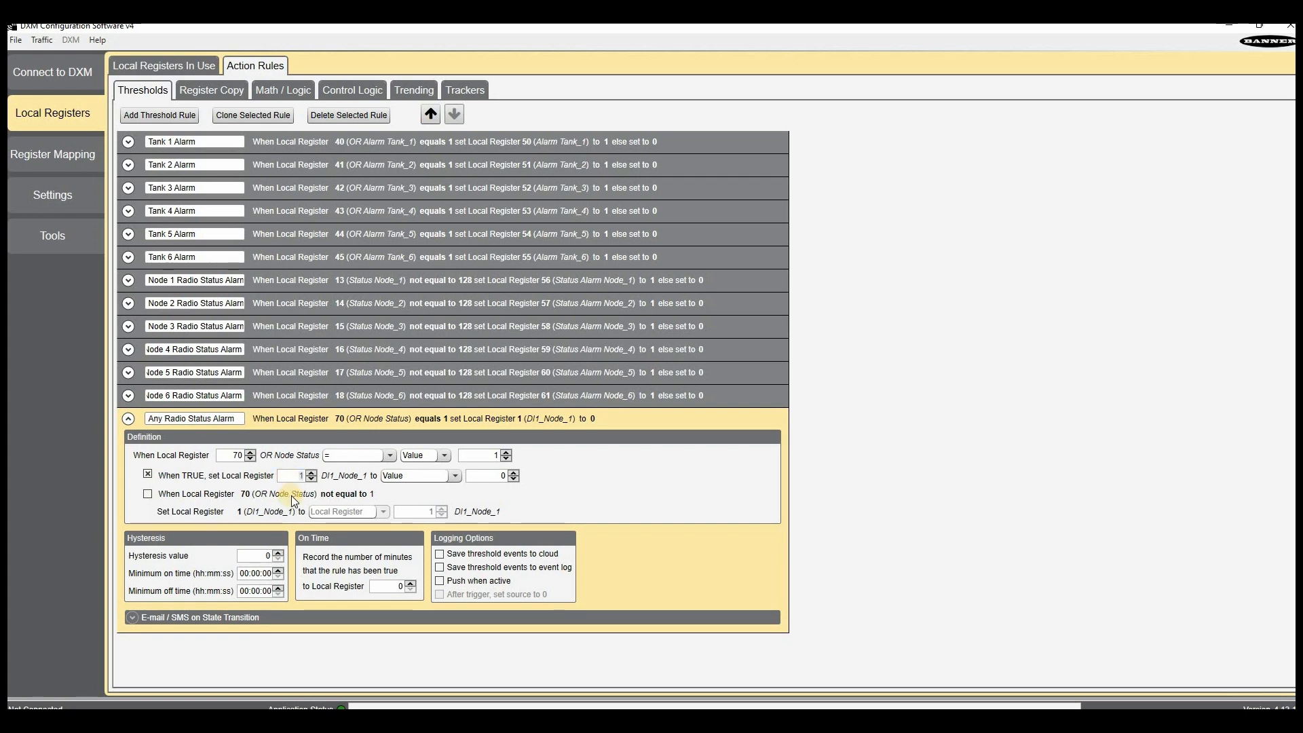
{"action": "type", "text": "75"}
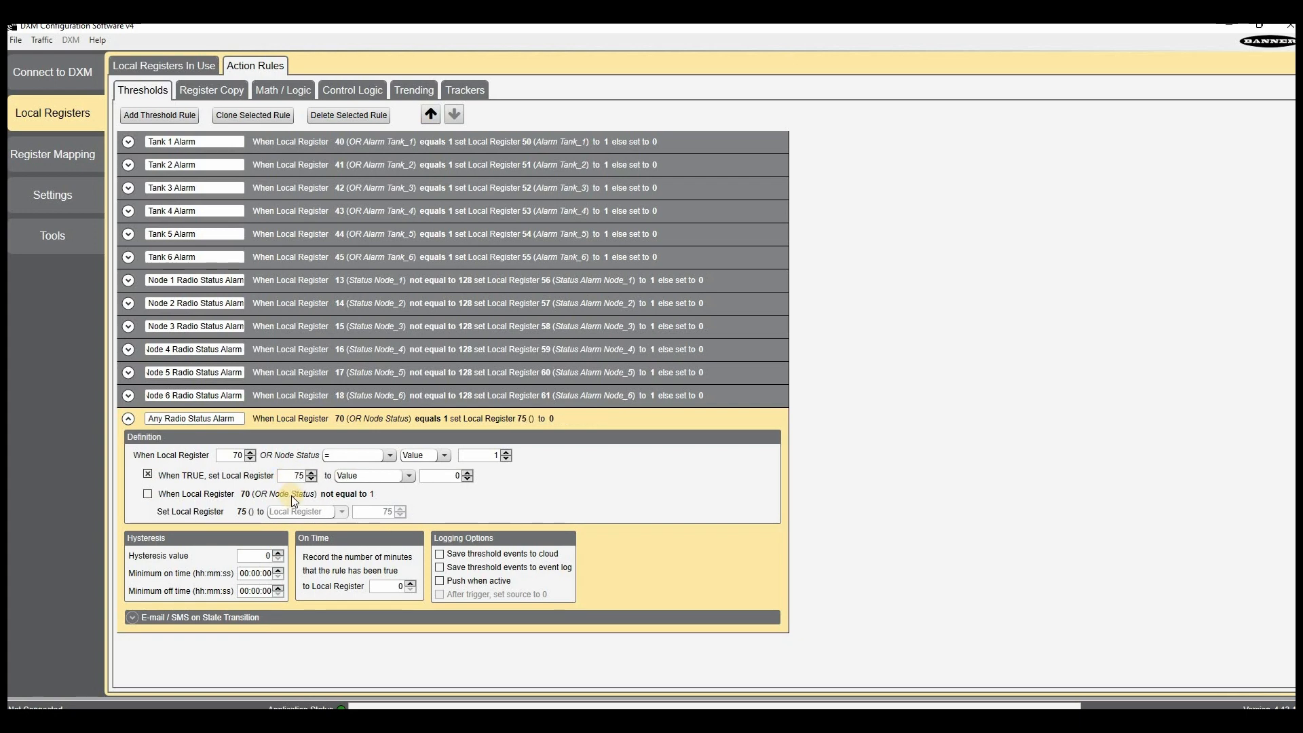
{"action": "left_click", "coordinate": [467, 473]}
Step: Complete the "Any Radio Status Alarm" rule by setting local register 75 to value 0 when local register 70 is not equal to 1
{"action": "left_click", "coordinate": [127, 421]}
{"action": "left_click", "coordinate": [128, 421]}
{"action": "left_click", "coordinate": [315, 511]}
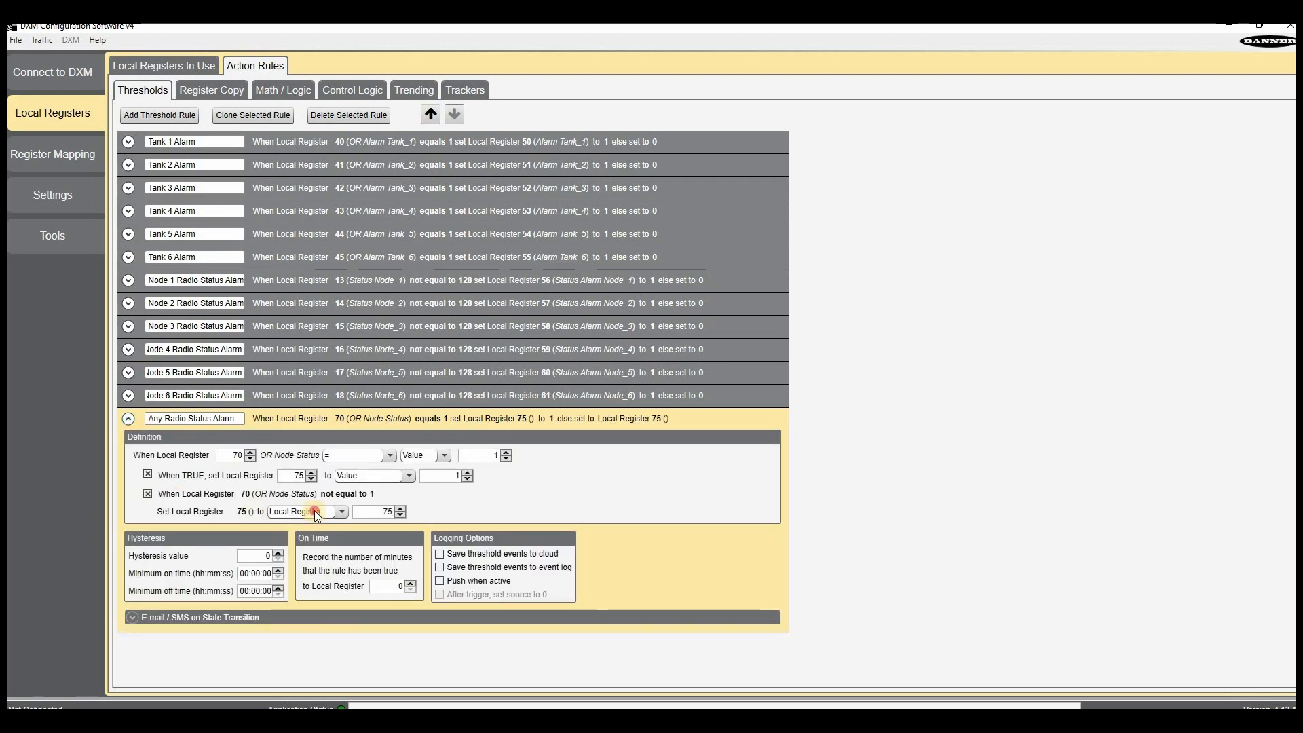
{"action": "left_click", "coordinate": [315, 511]}
{"action": "left_click", "coordinate": [299, 534]}
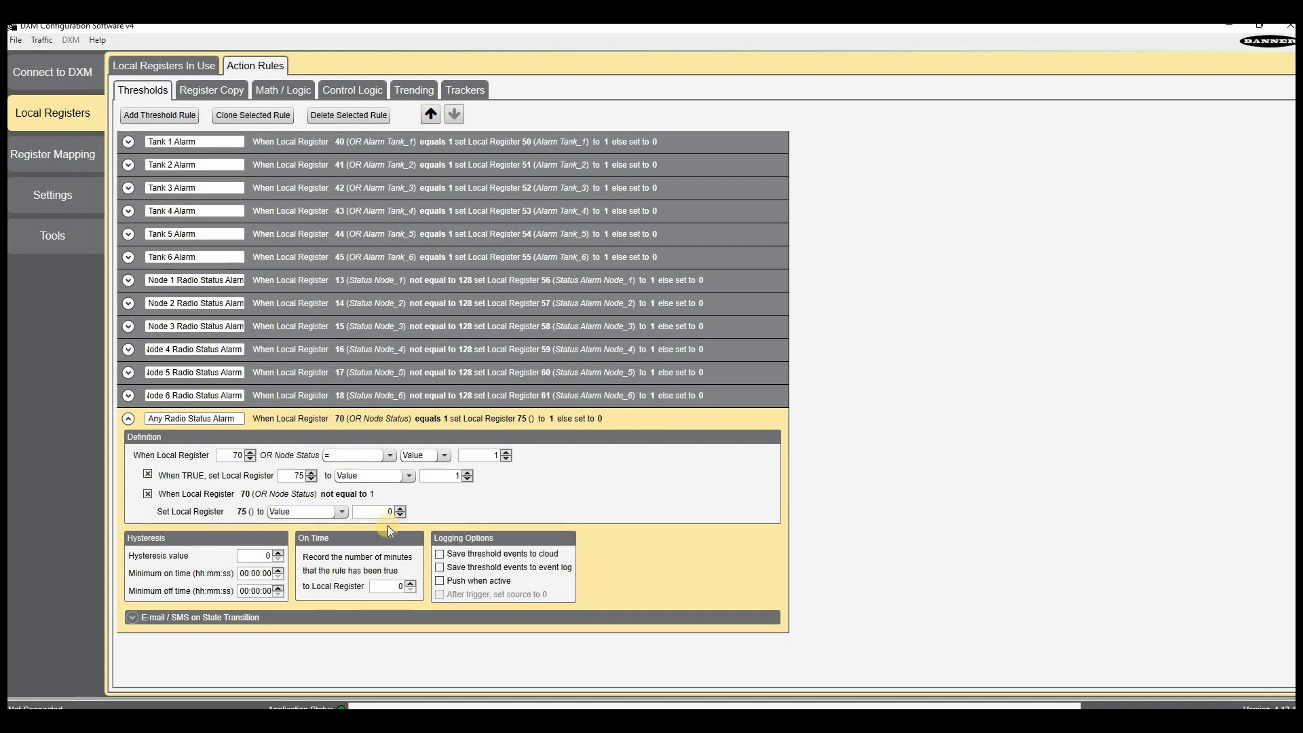
{"action": "left_click", "coordinate": [129, 422]}
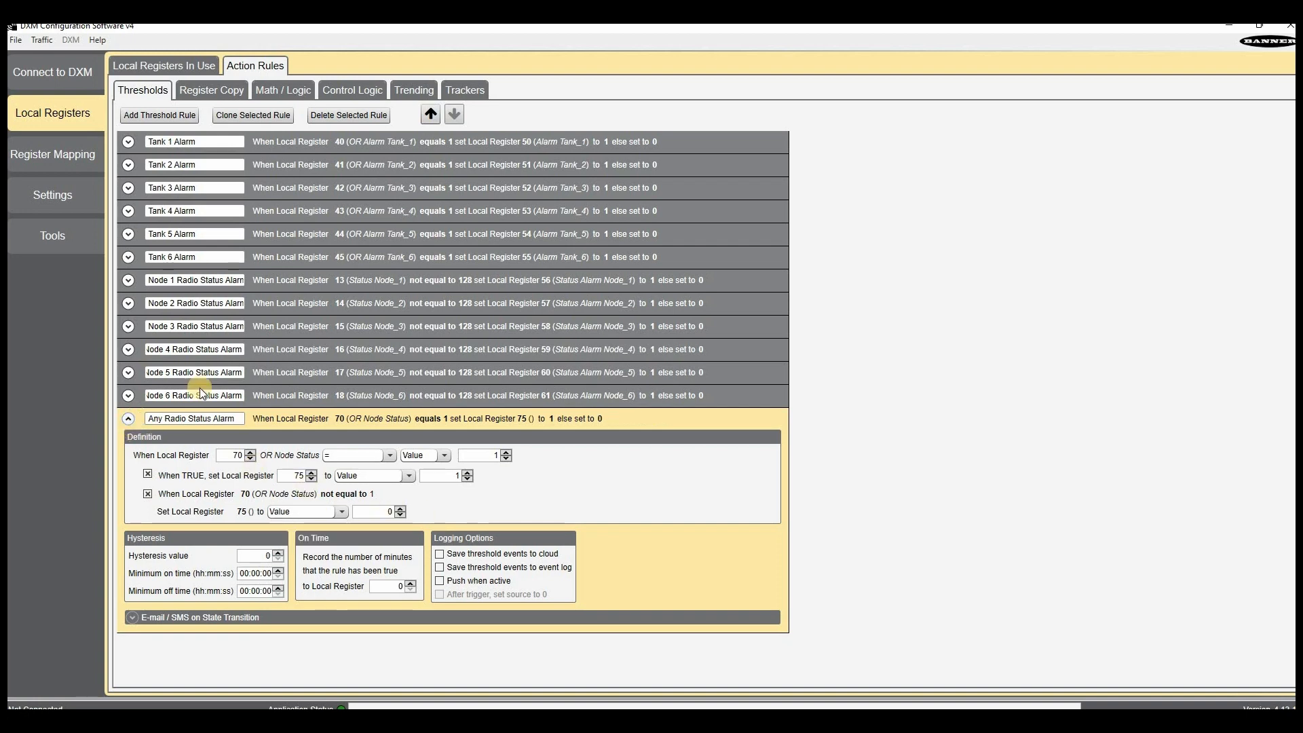
Step: Clone the "Any Radio Status Alarm" threshold rule and rename the copy "Any Tank Status Alarm"
{"action": "left_click", "coordinate": [254, 115]}
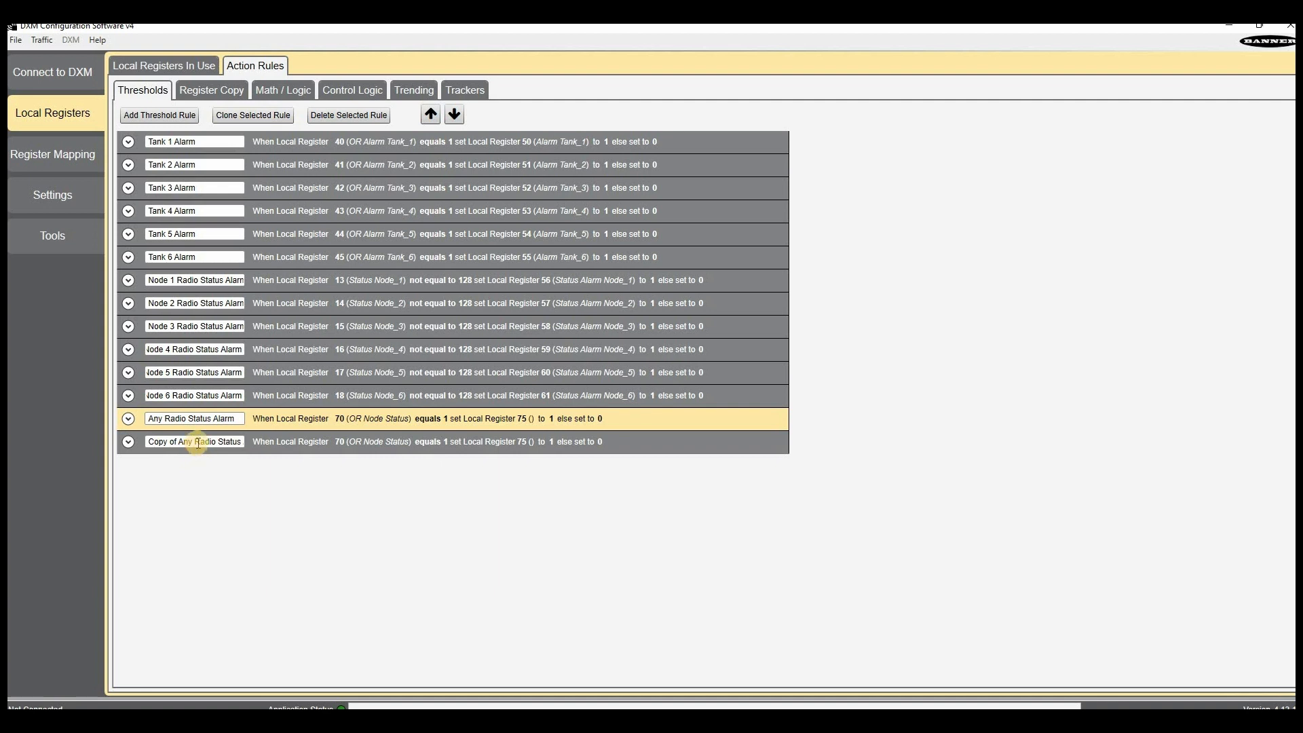
{"action": "left_click_drag", "start_coordinate": [215, 442], "coordinate": [71, 425]}
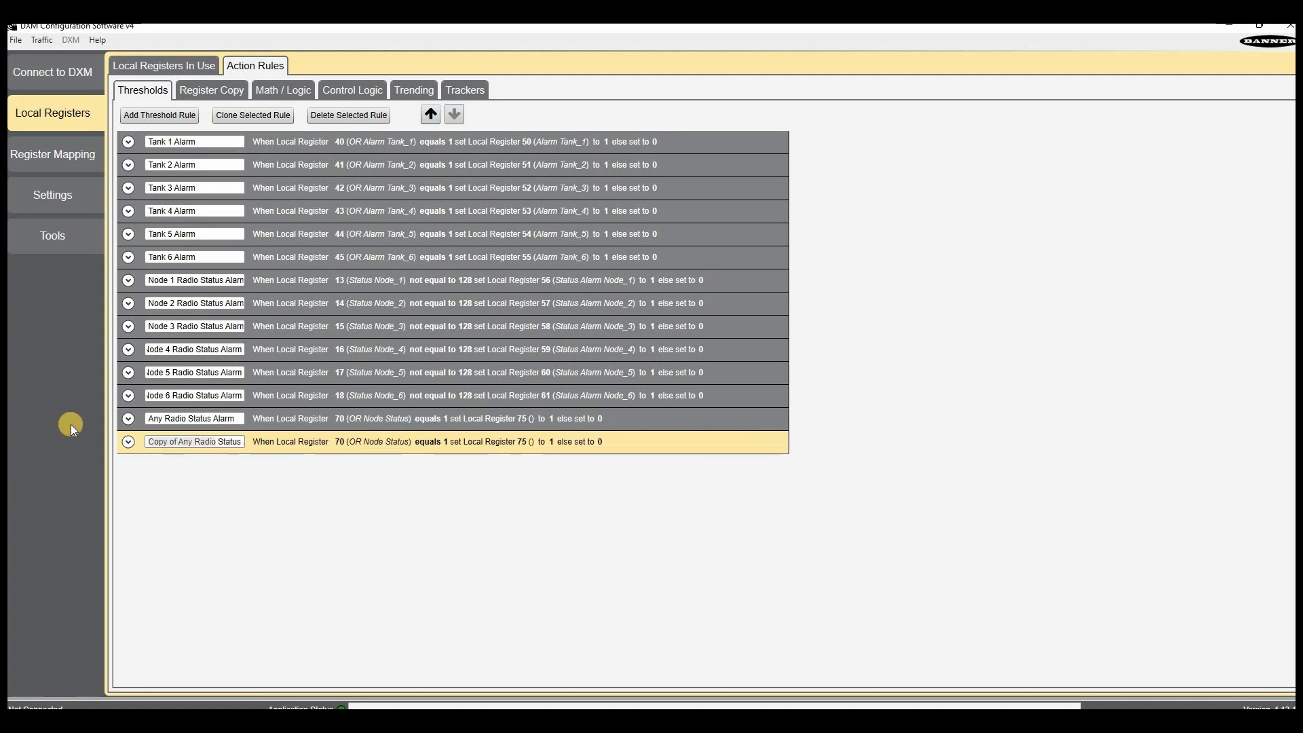
{"action": "type", "text": "Any Tank"}
{"action": "key", "text": "BackSpace"}
Step: Change the "Any Tank Status Alarm" rule to evaluate local register 71 and write its result to local register 76
{"action": "left_click", "coordinate": [127, 442]}
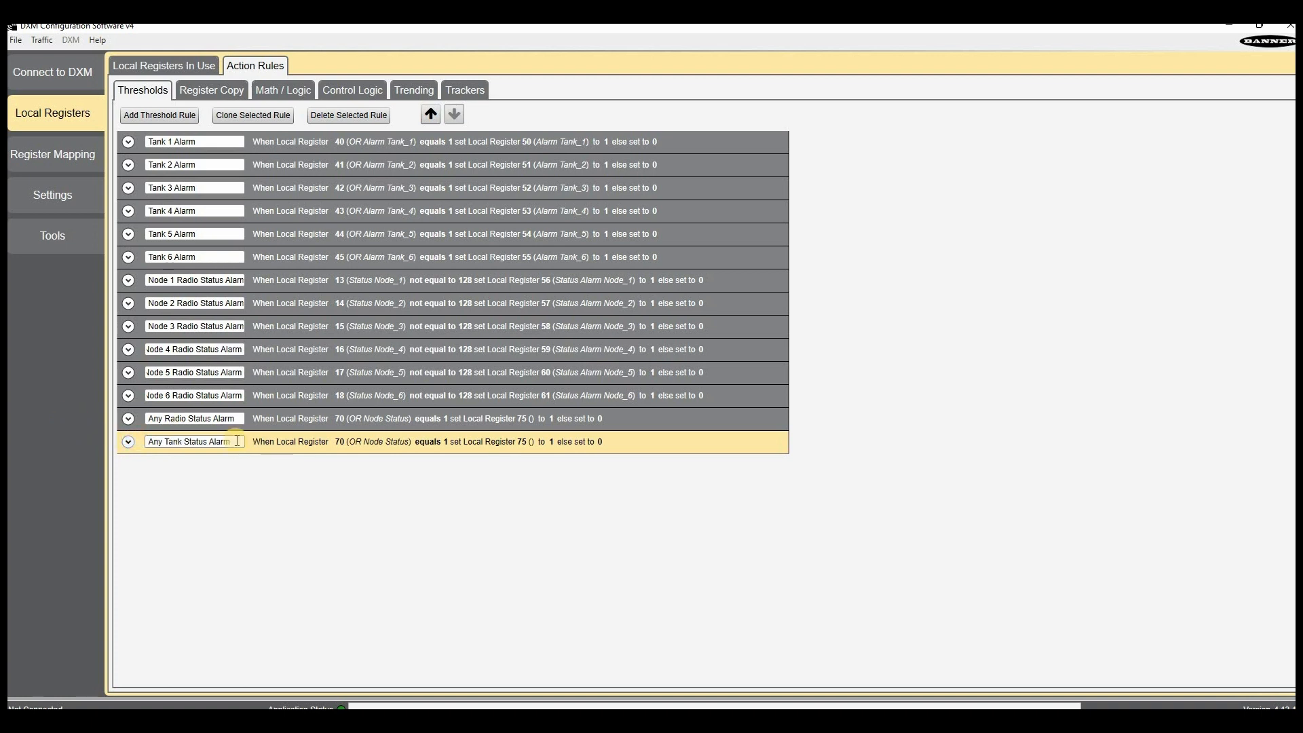
{"action": "left_click", "coordinate": [251, 475]}
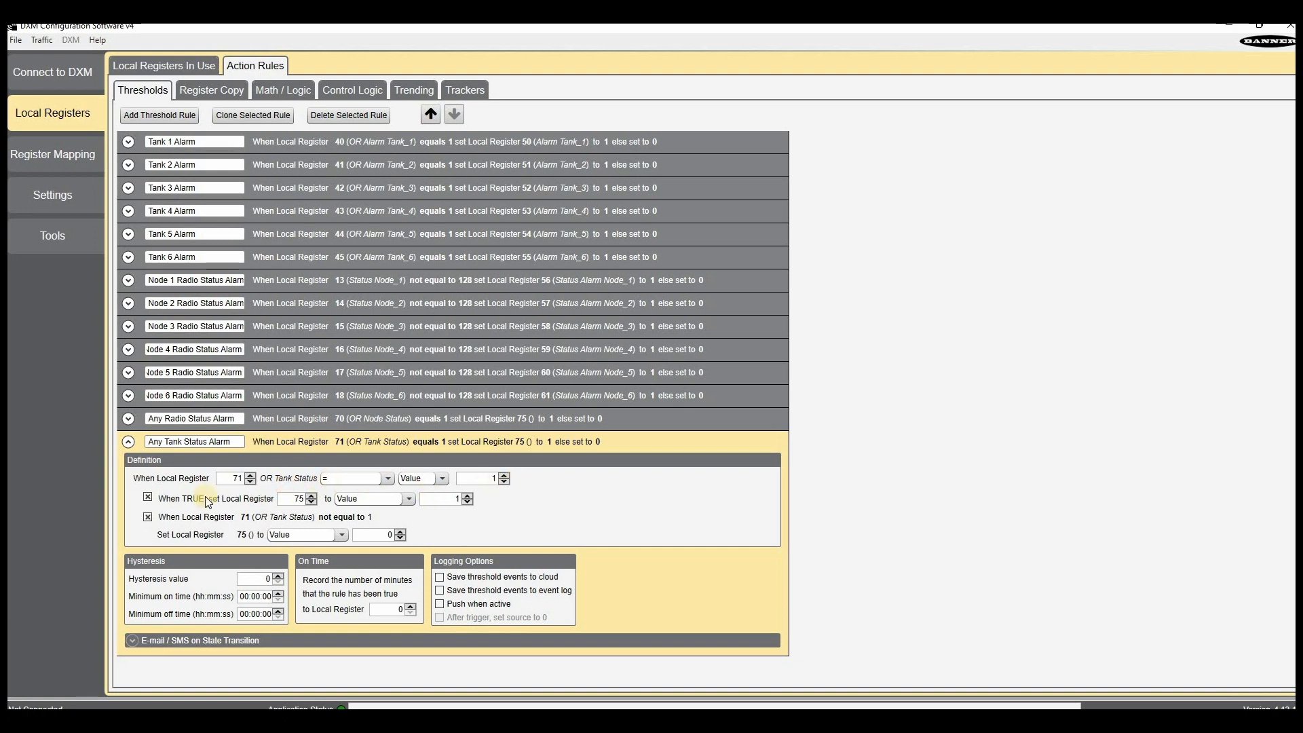
{"action": "left_click", "coordinate": [311, 495]}
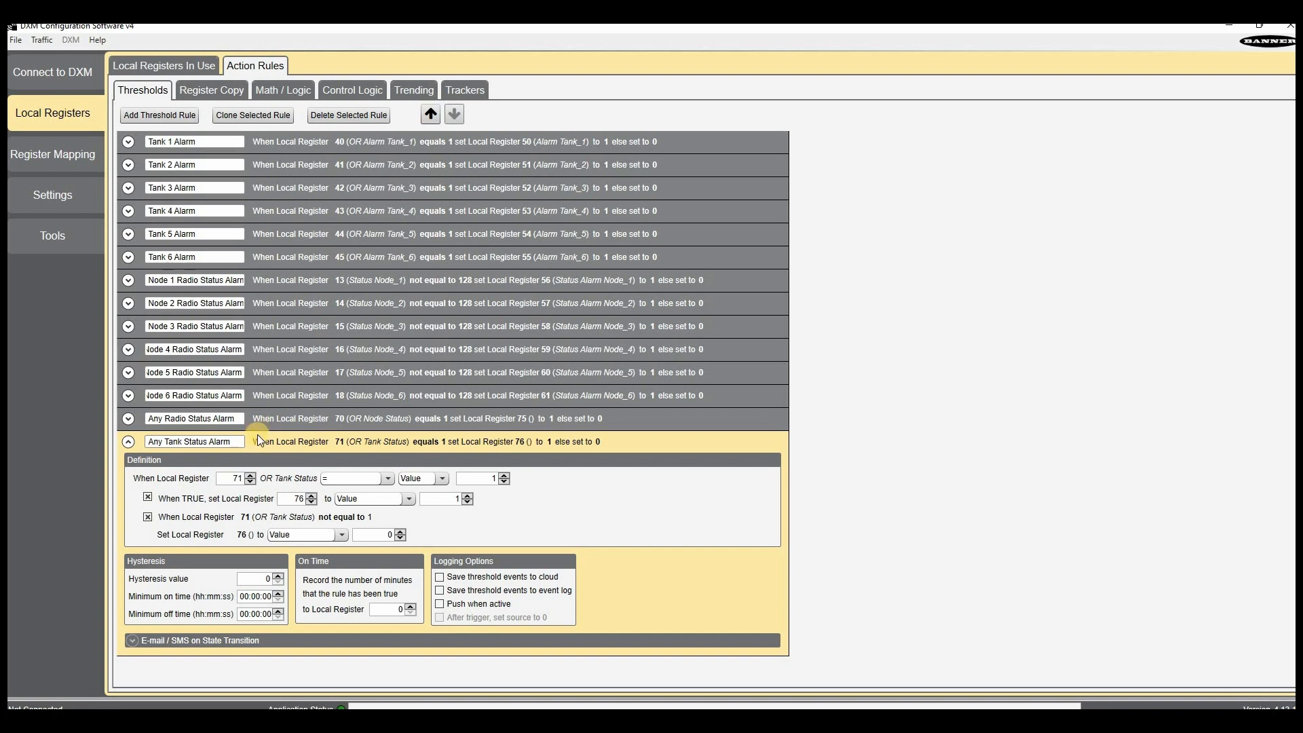
Step: Name local register 75 "Any Node Status Alarm" and local register 76 "Any Tank Alarm"
{"action": "left_click", "coordinate": [149, 68]}
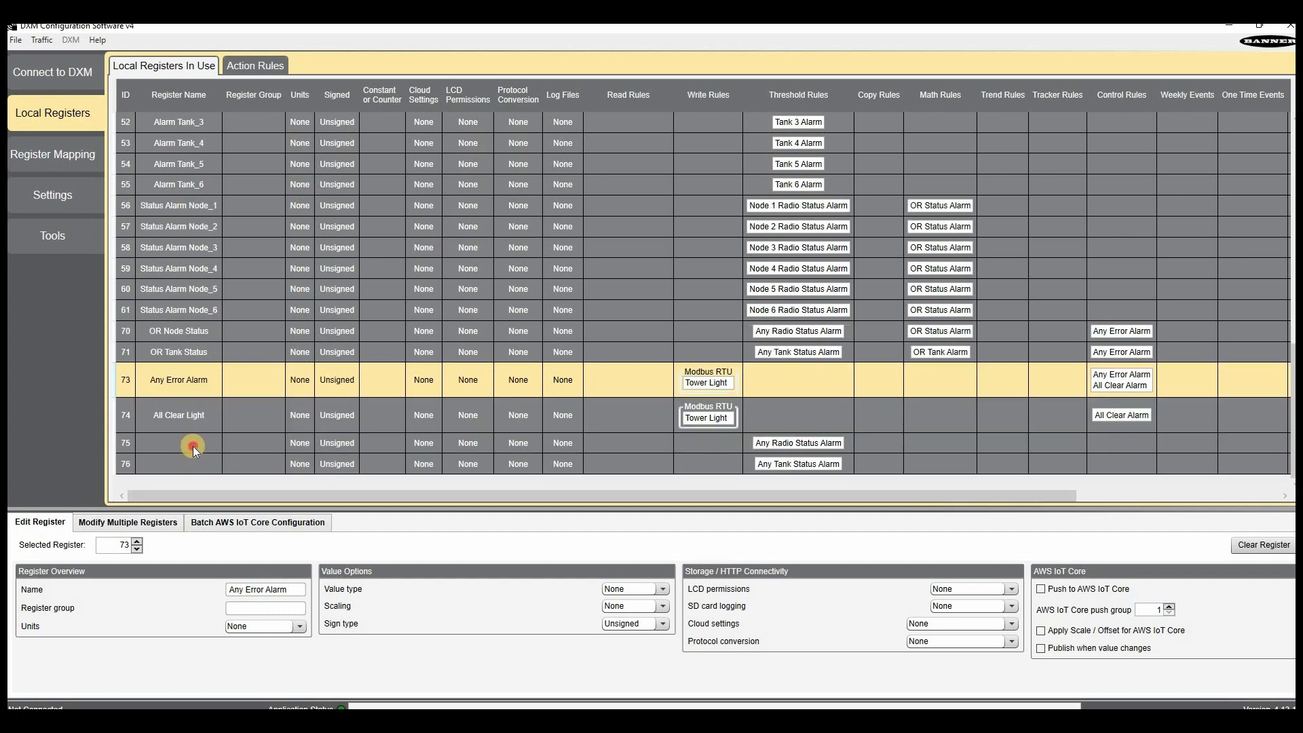
{"action": "left_click", "coordinate": [201, 443]}
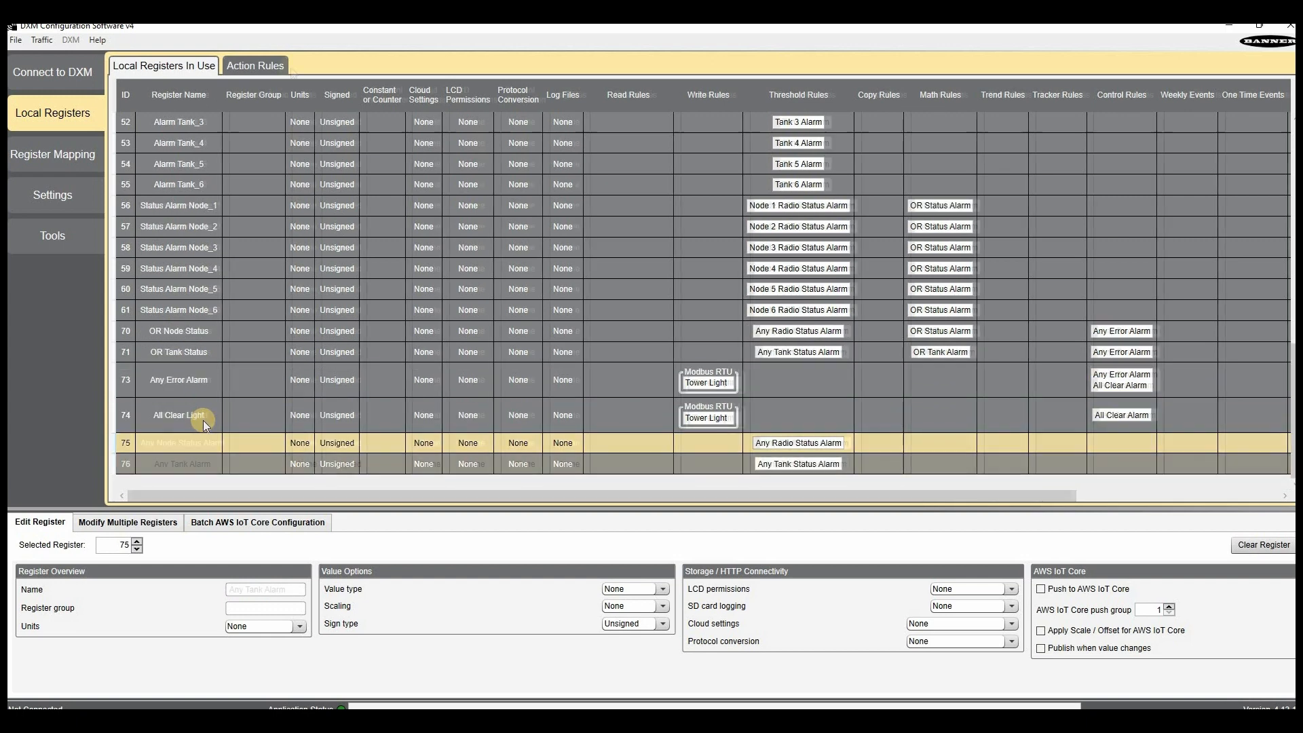
Step: Review the action rules, checking the thresholds, math, control logic and register copy rules
{"action": "left_click", "coordinate": [270, 64]}
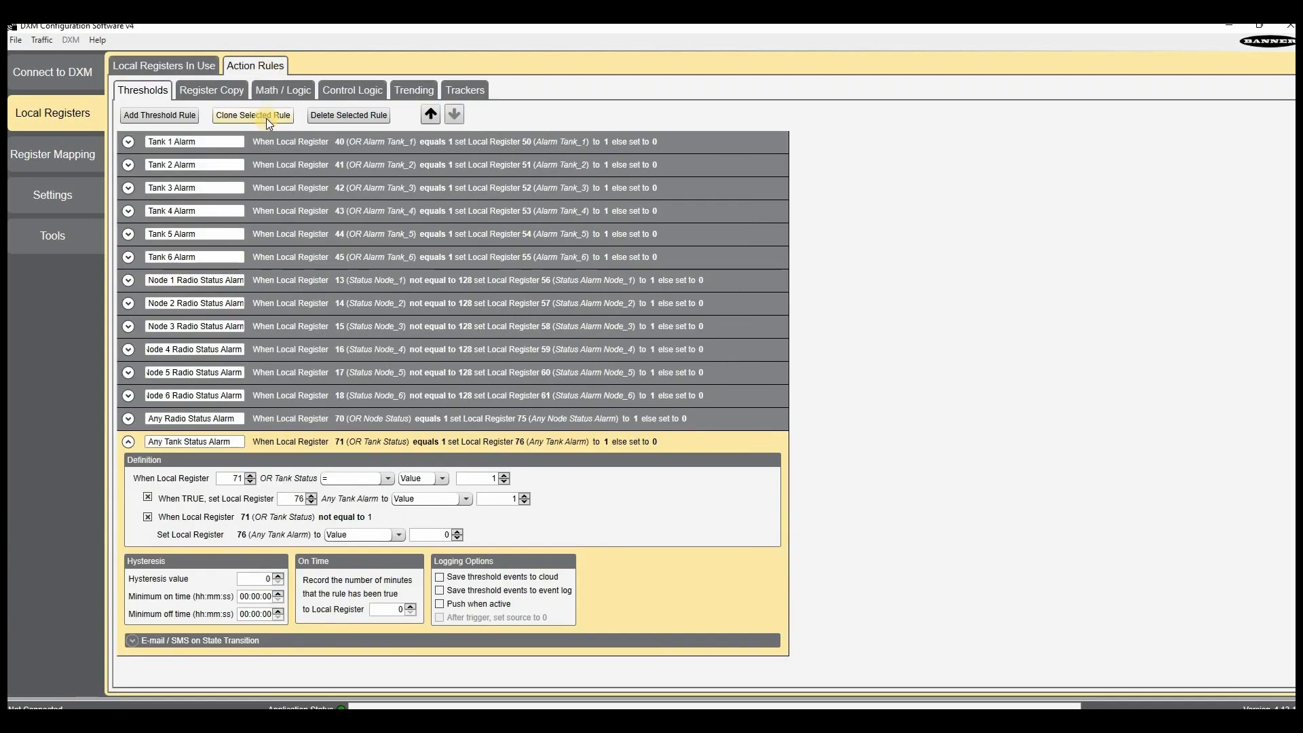
{"action": "left_click", "coordinate": [128, 441]}
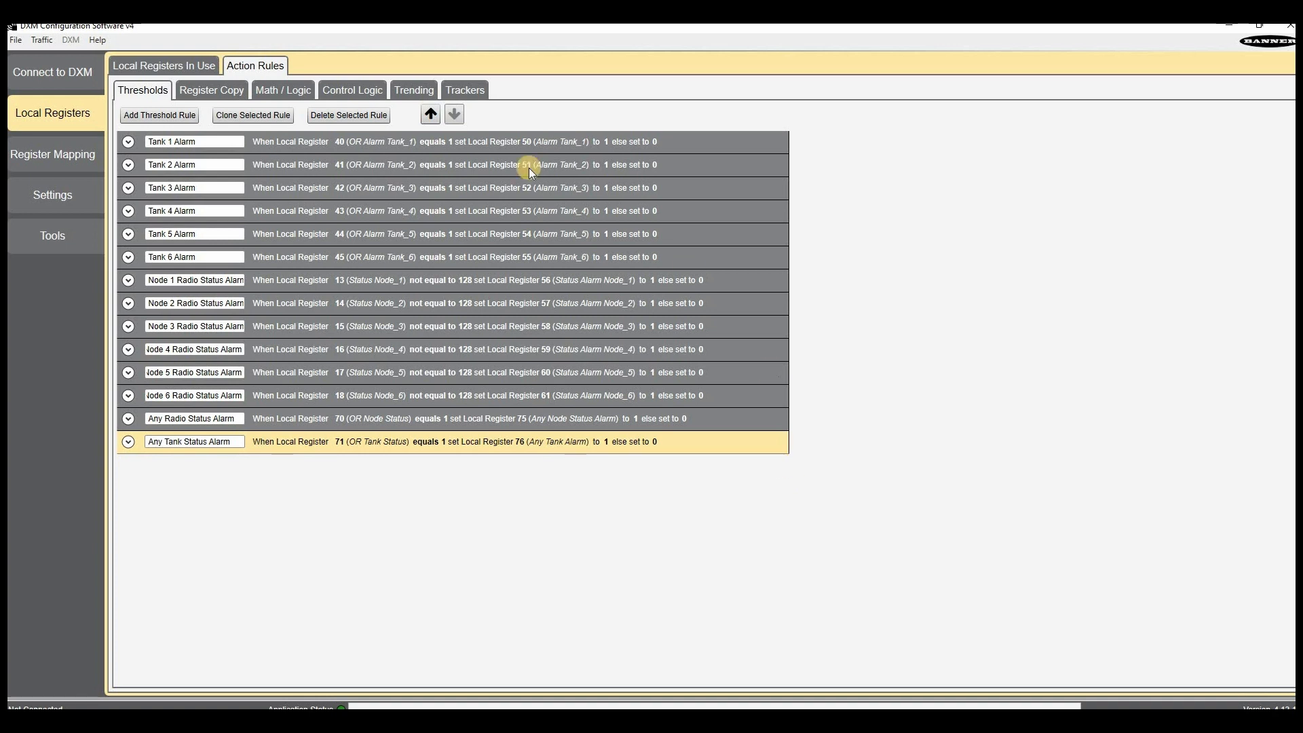
{"action": "left_click", "coordinate": [287, 90]}
{"action": "left_click", "coordinate": [340, 91]}
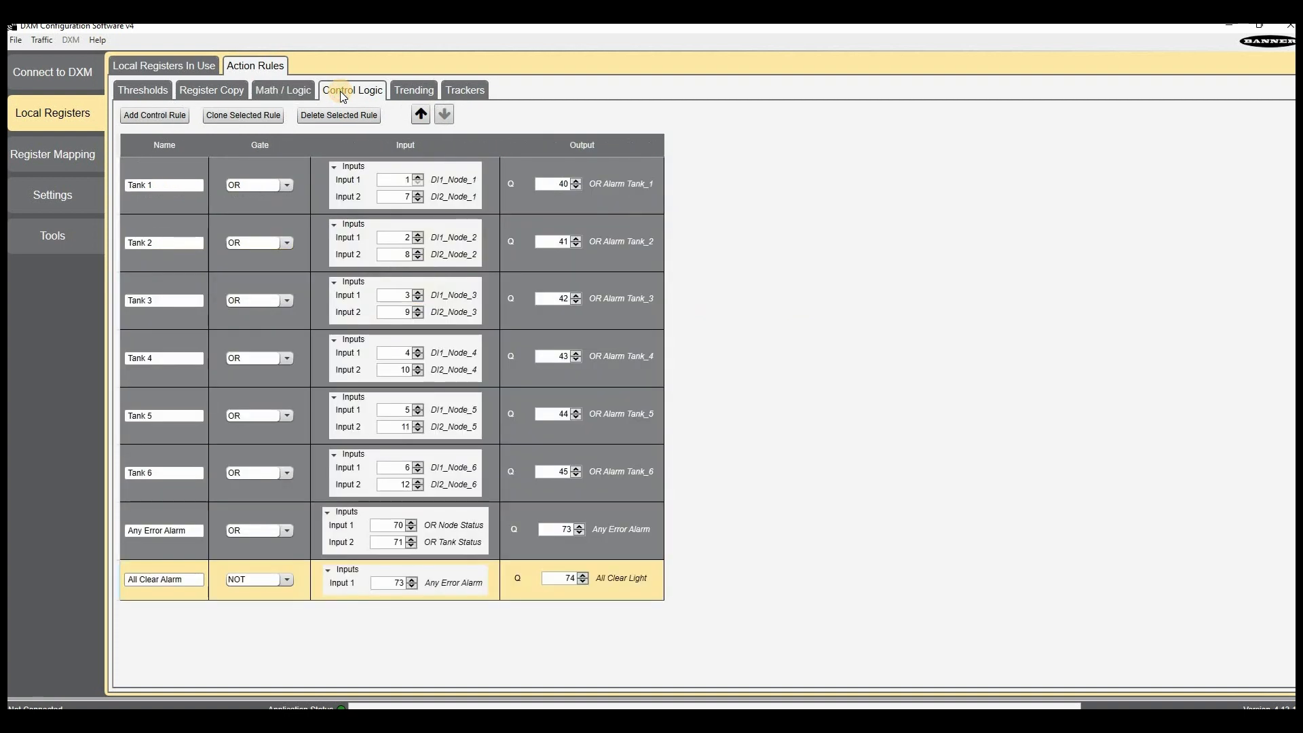
{"action": "left_click", "coordinate": [232, 91]}
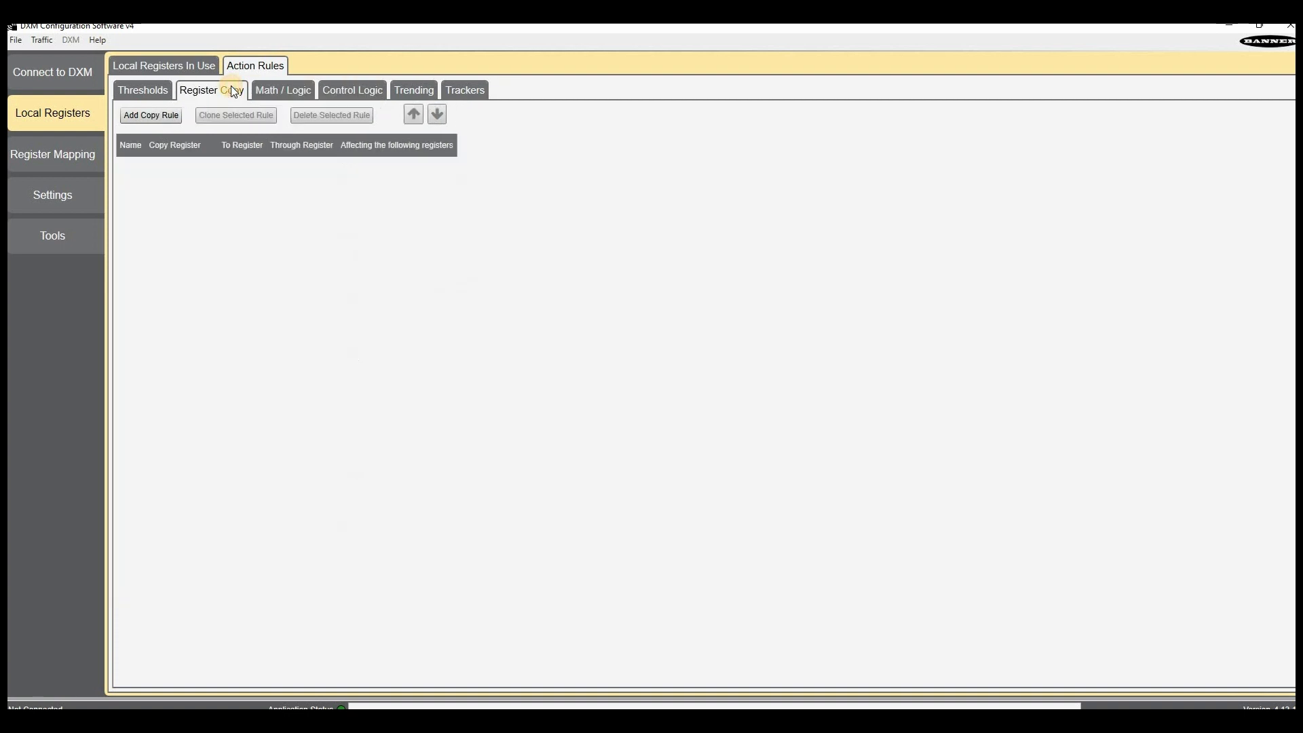